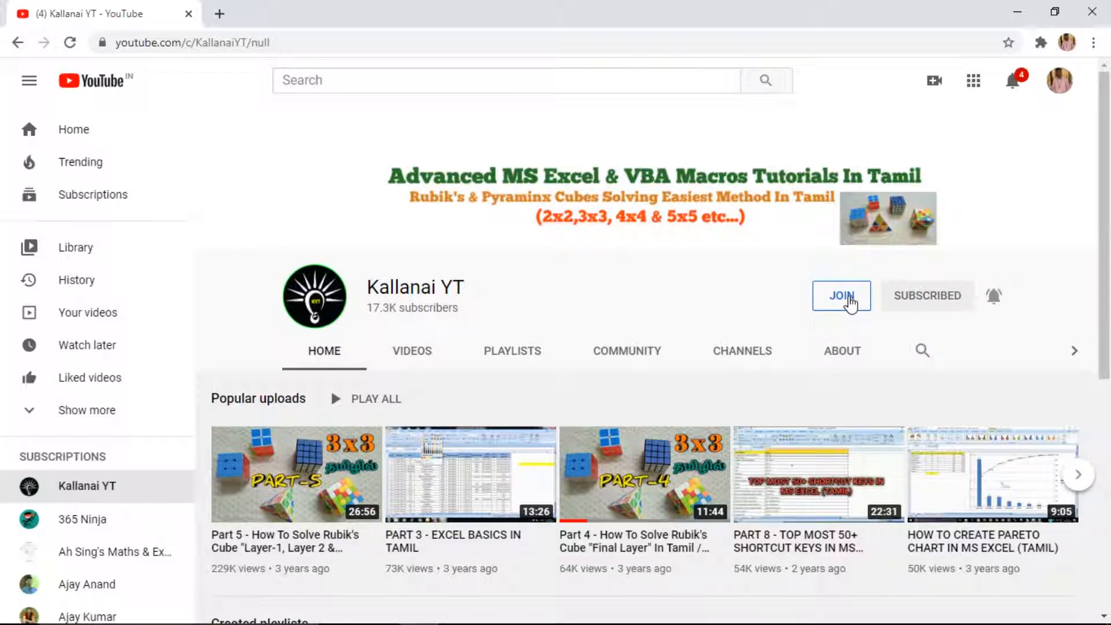
Switch to the Excel workbook HOW TO DO VLOOKUP FROM DUPLICATE VALUES (TAMIL)
mouse_move(502, 597)
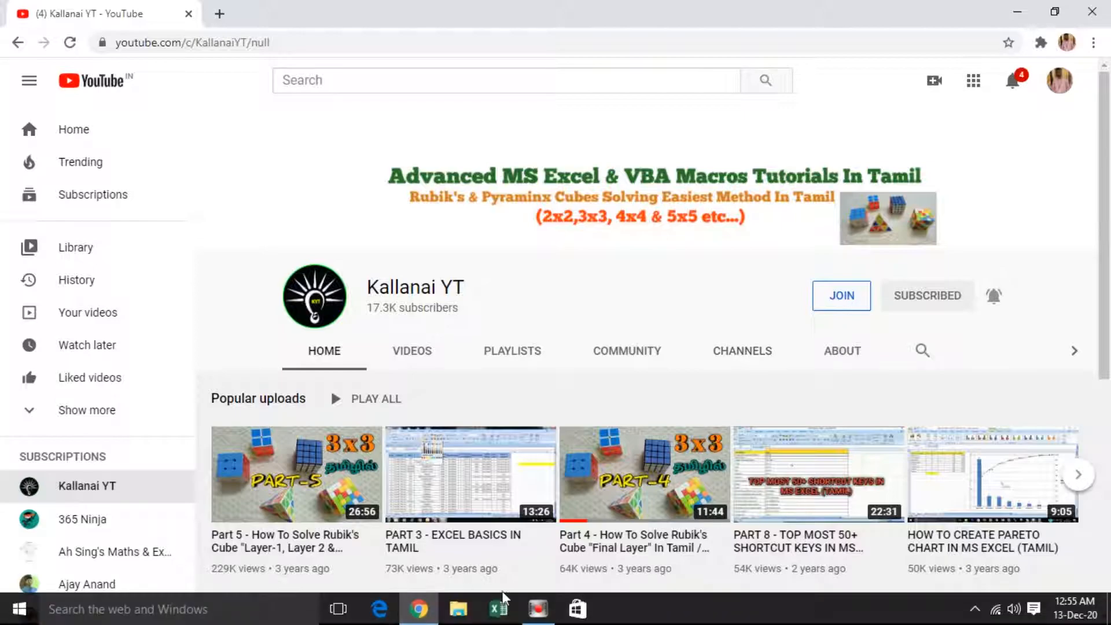
left_click(532, 610)
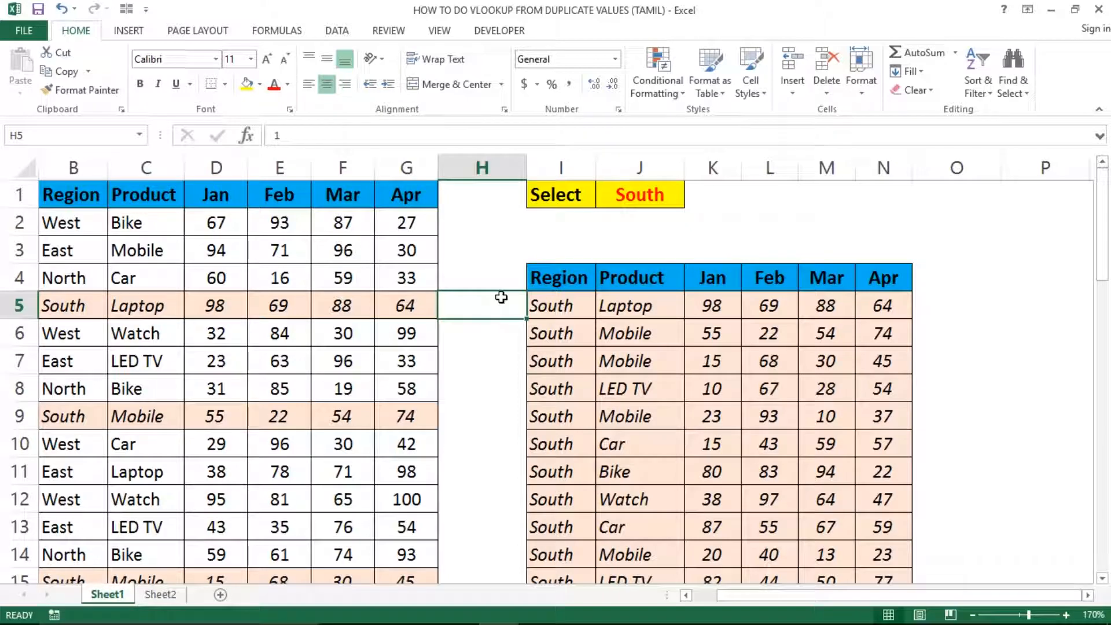
Examine the region selector and compare the South rows in the source table with the rows in the result table
left_click(532, 266)
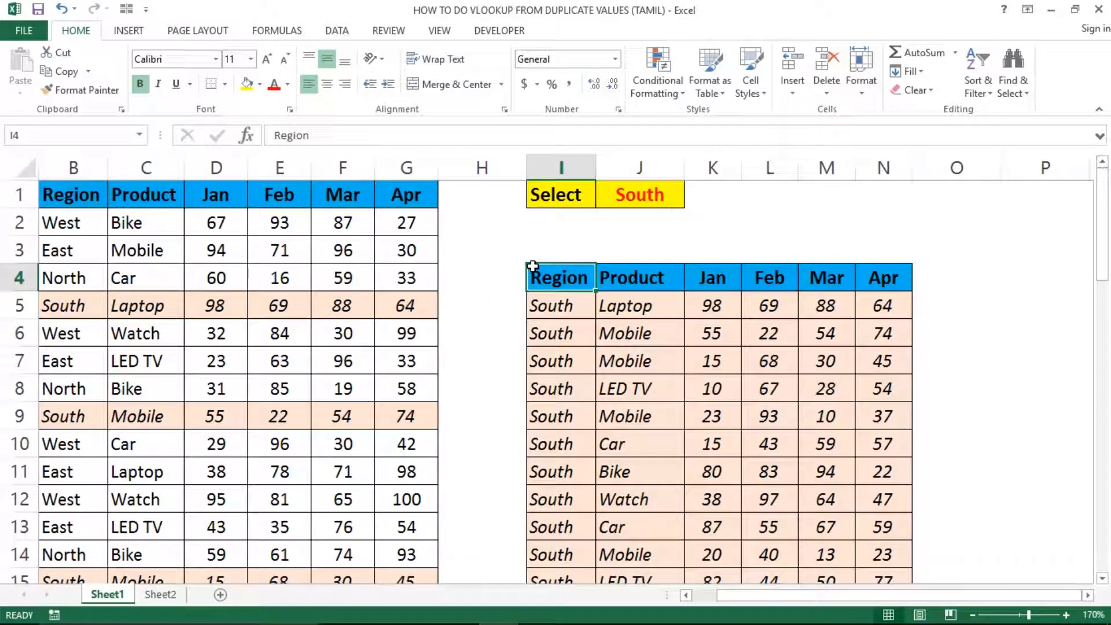
left_click(542, 236)
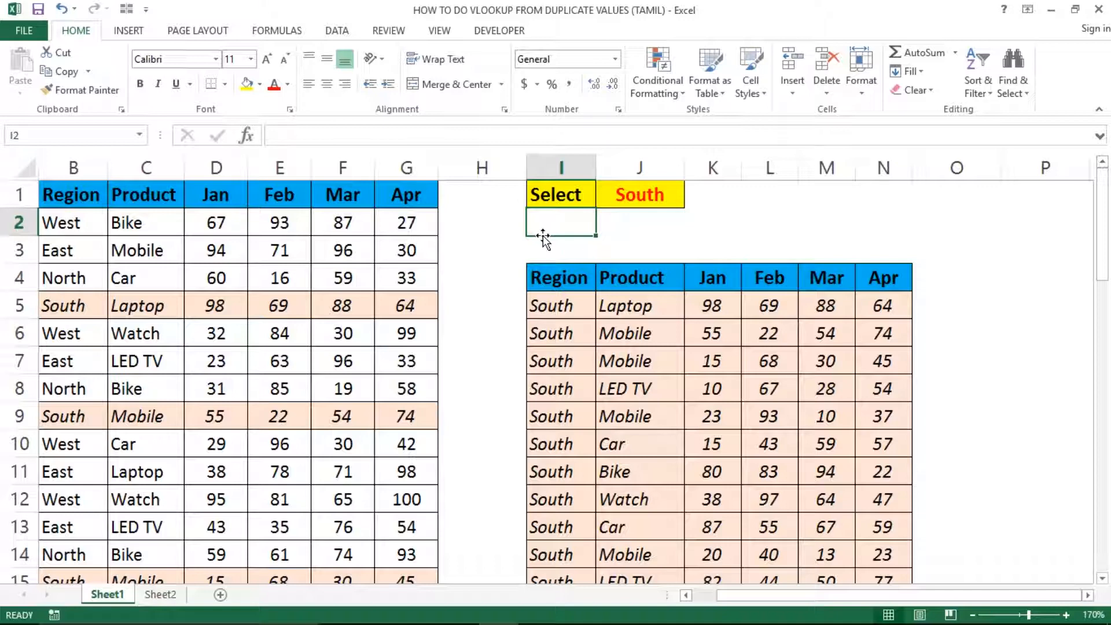
left_click(513, 245)
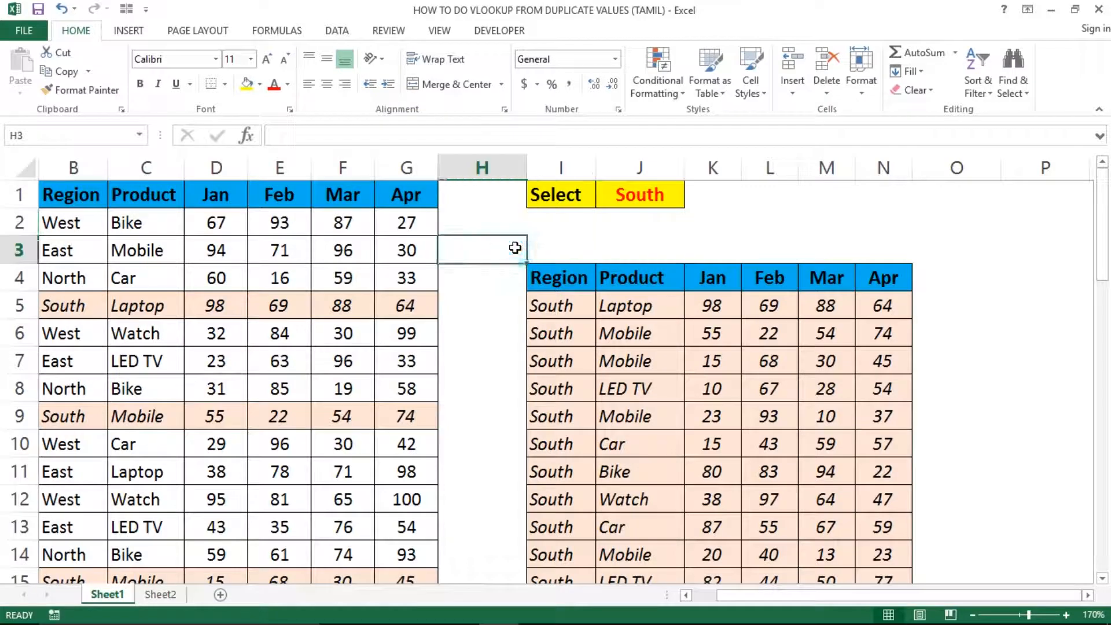
left_click(561, 237)
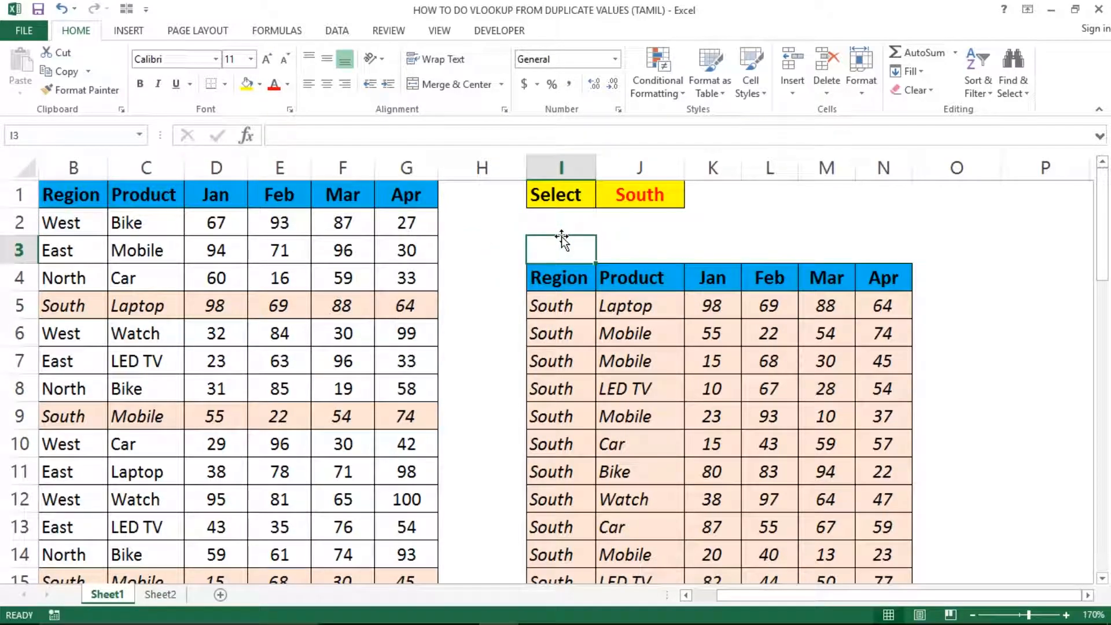
left_click(627, 224)
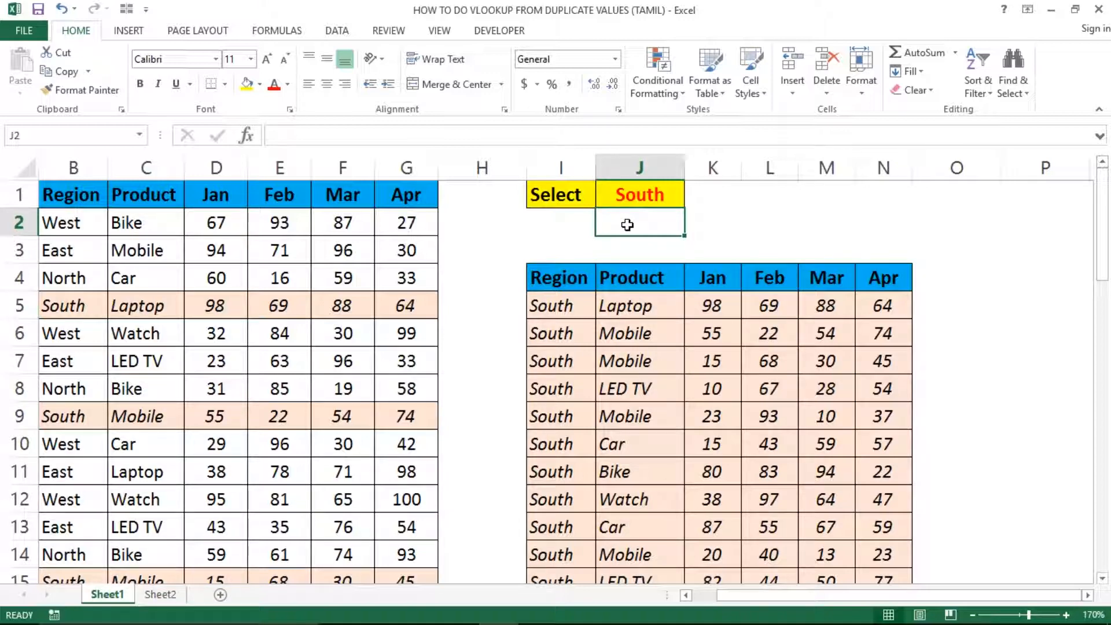
left_click(606, 278)
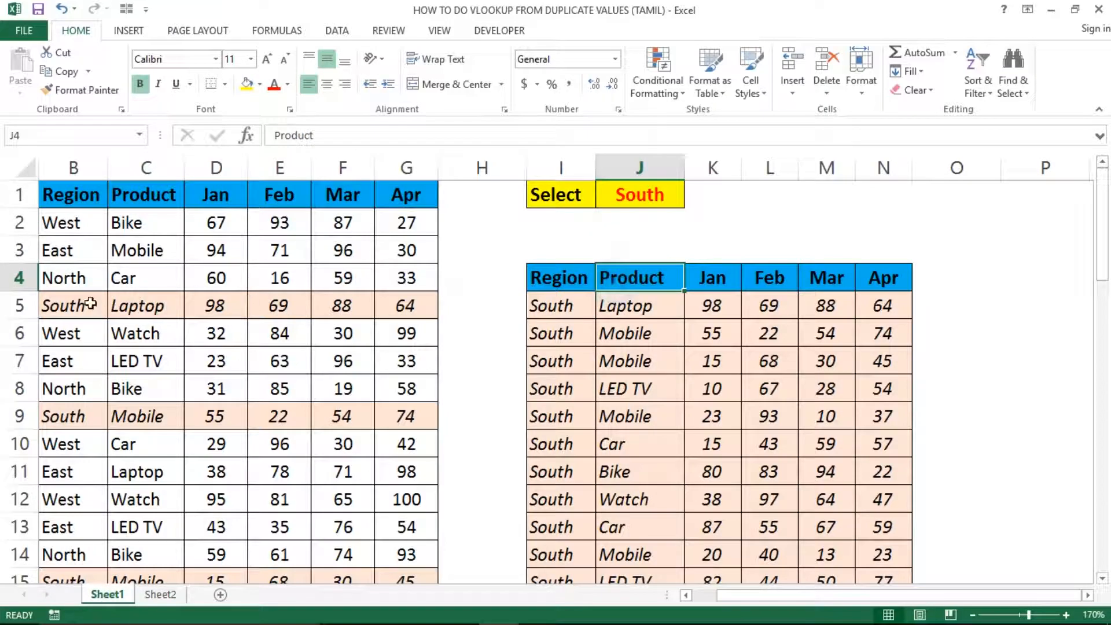
left_click(19, 305)
left_click(658, 322)
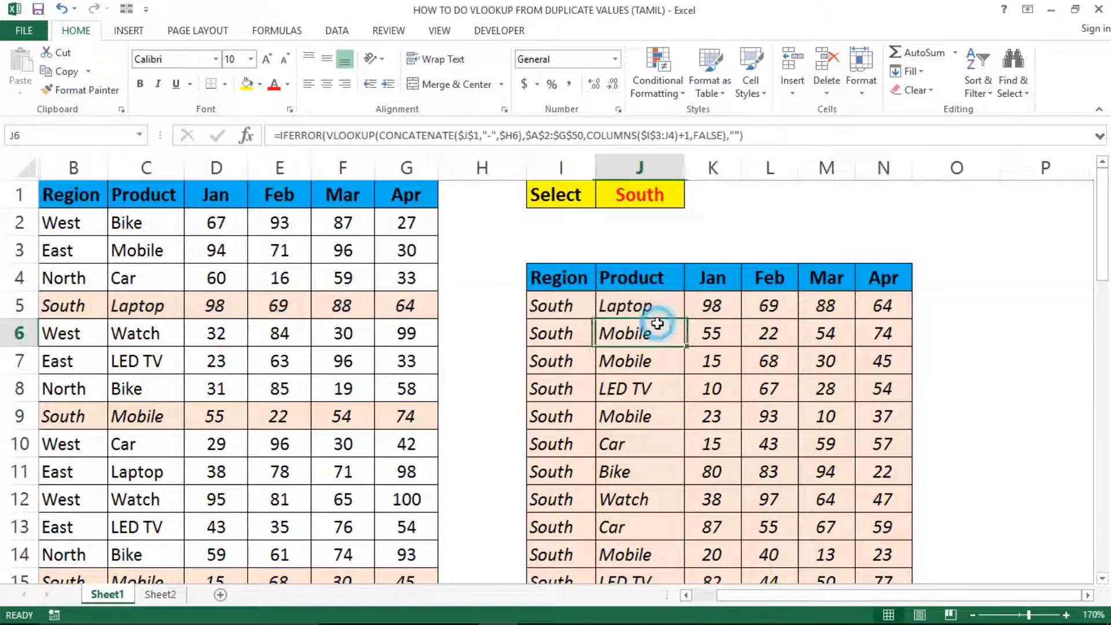
left_click(73, 325)
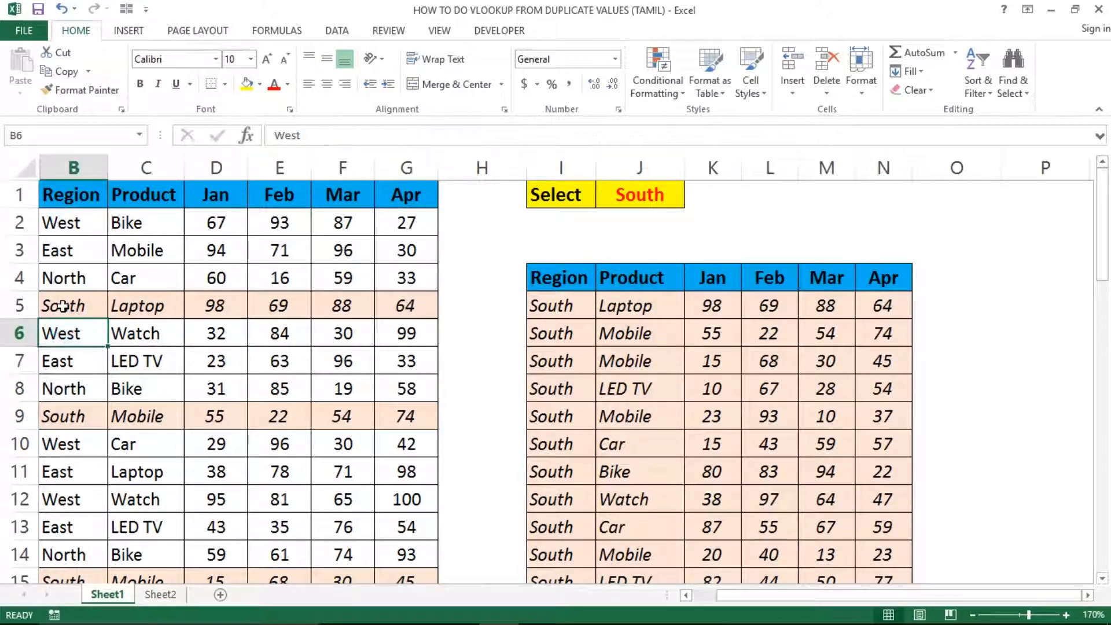
left_click(62, 306)
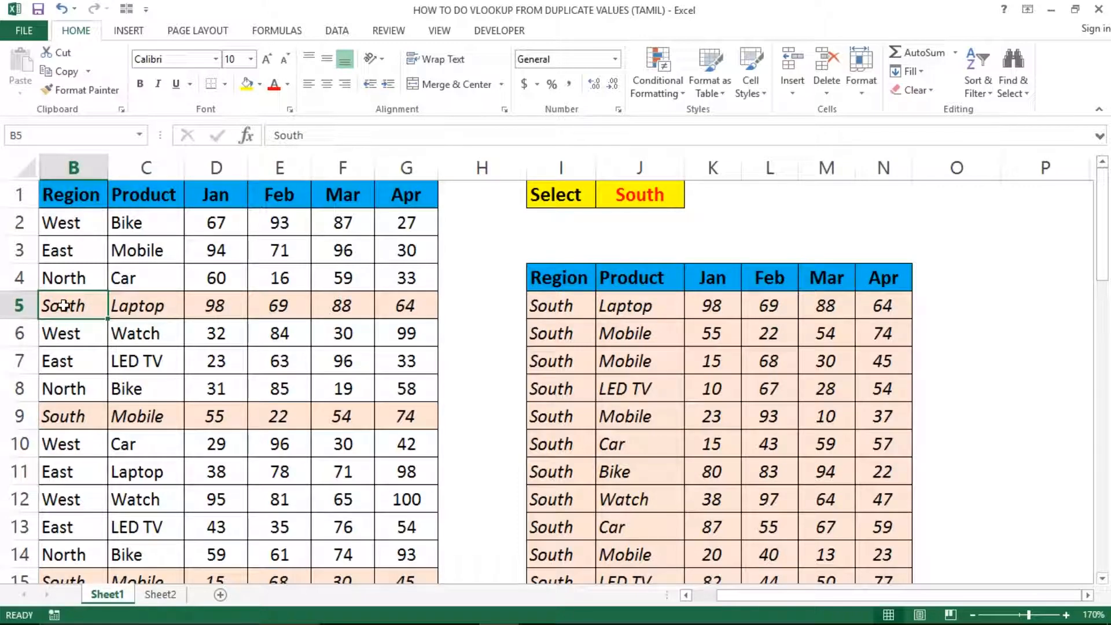
left_click(84, 442)
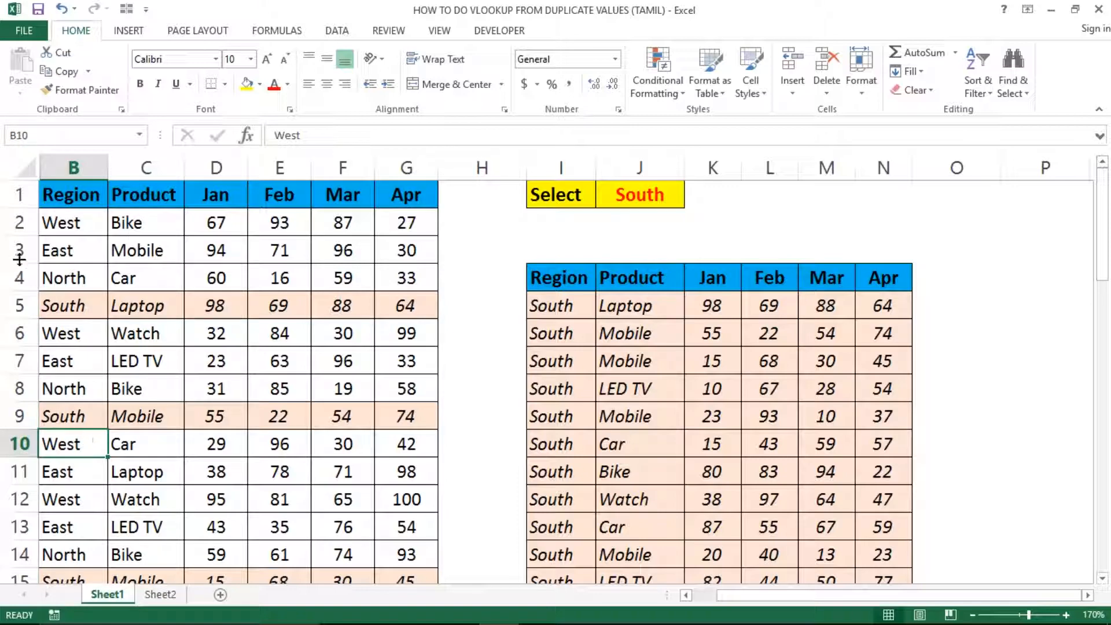
left_click(62, 310)
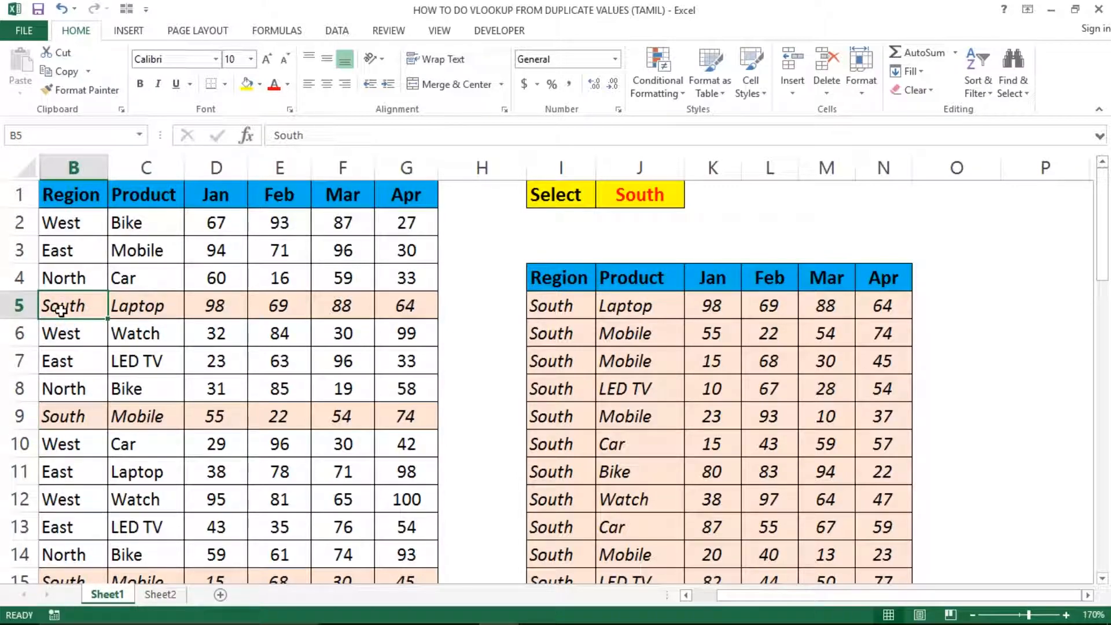
left_click(64, 327)
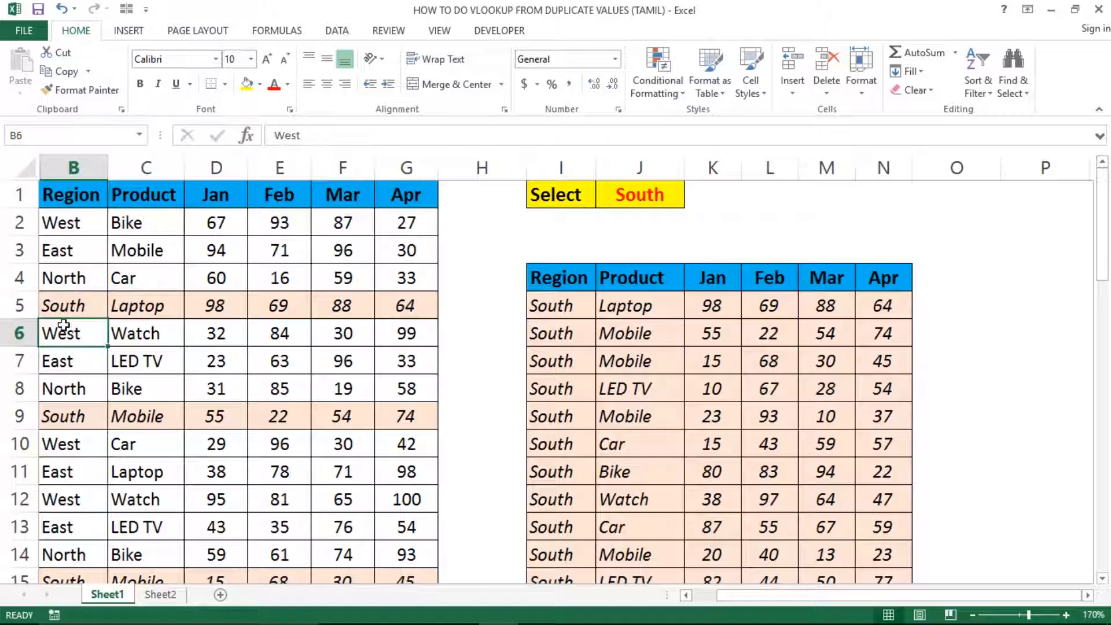
left_click(64, 305)
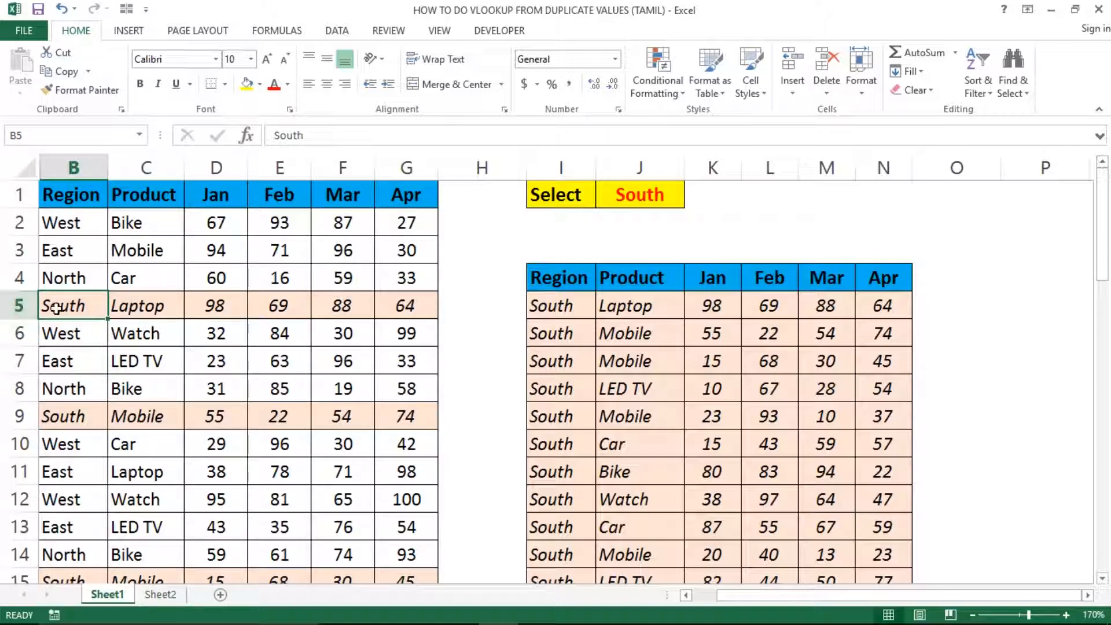
left_click(57, 307)
left_click(563, 325)
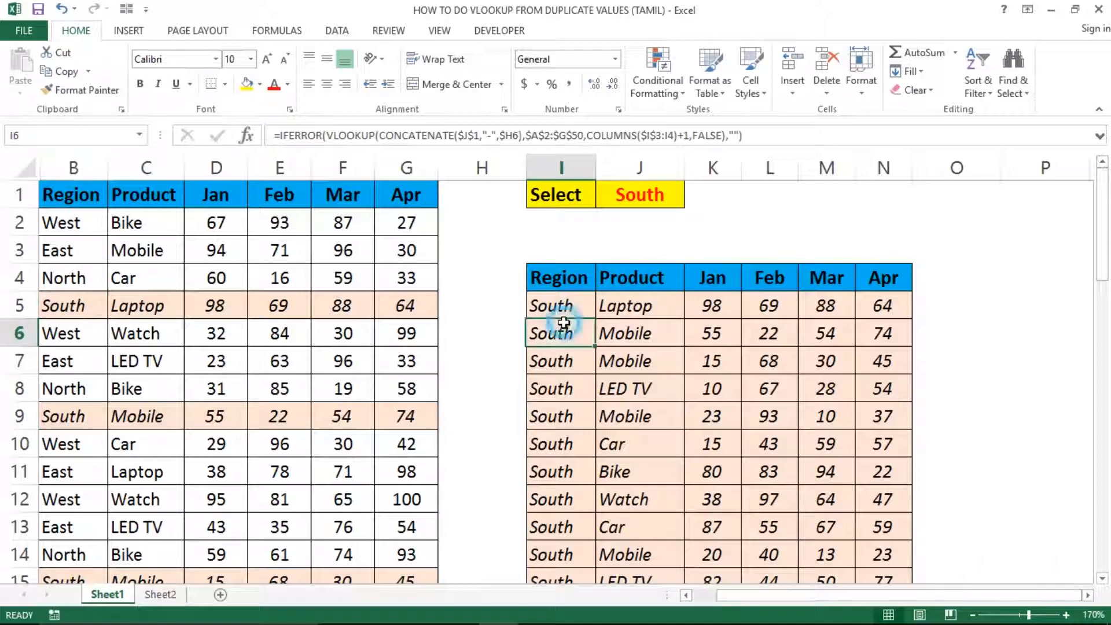
Select the whole result table starting from its Region header to review its extent
left_click(560, 282)
key("ctrl+shift+Right")
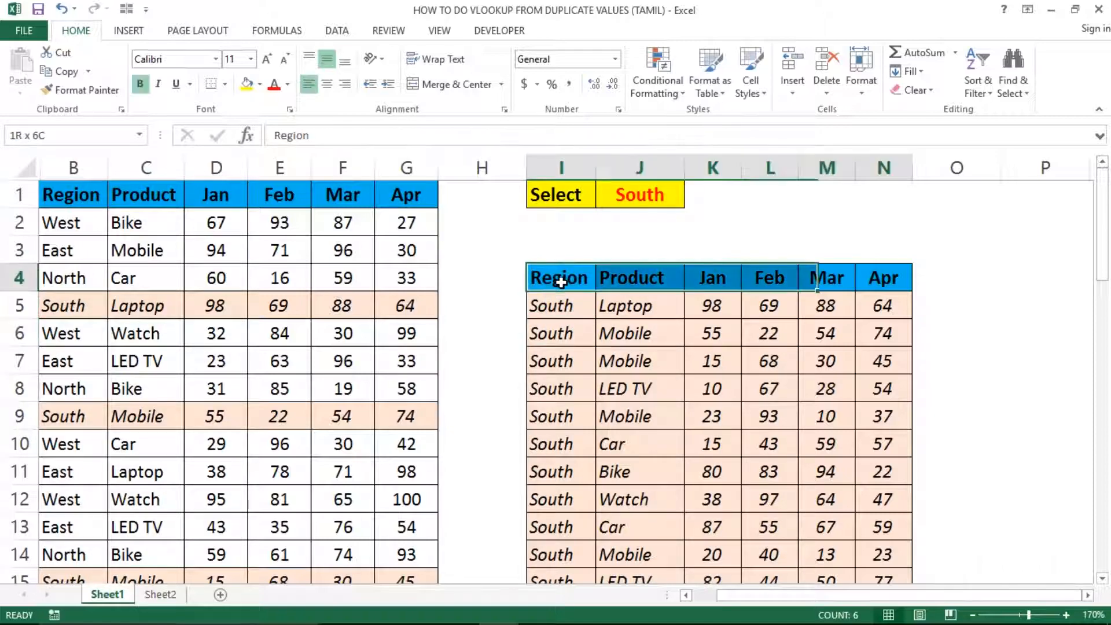
key("ctrl+shift+Down")
key("ctrl+Up")
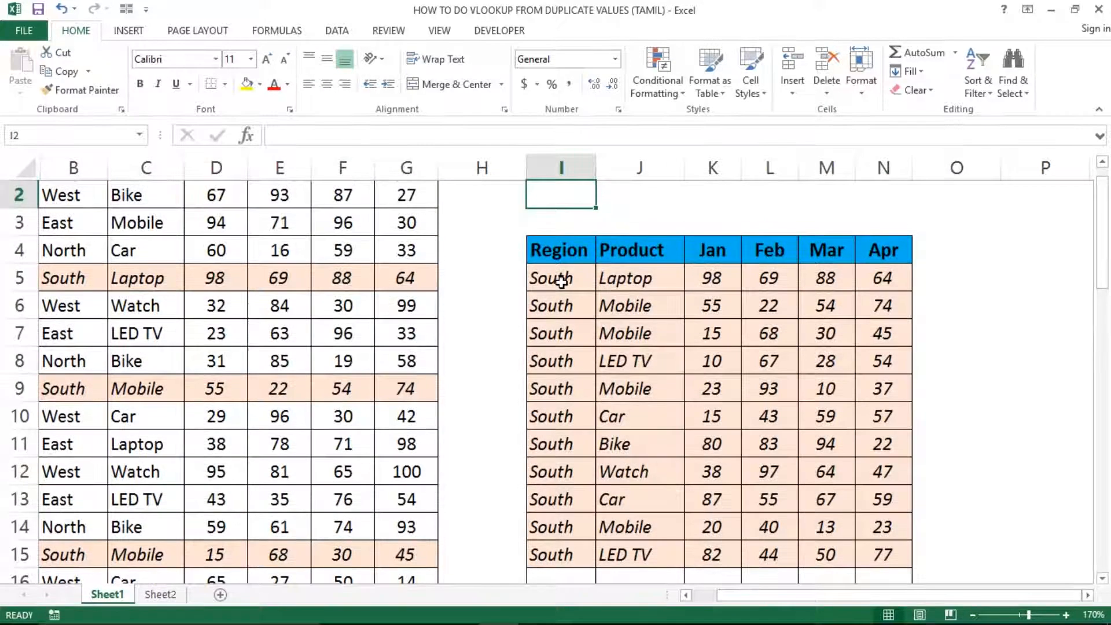
Turn on filtering for the source table and show only the East rows in the Region column
key("ctrl+Left")
key("ctrl+Left")
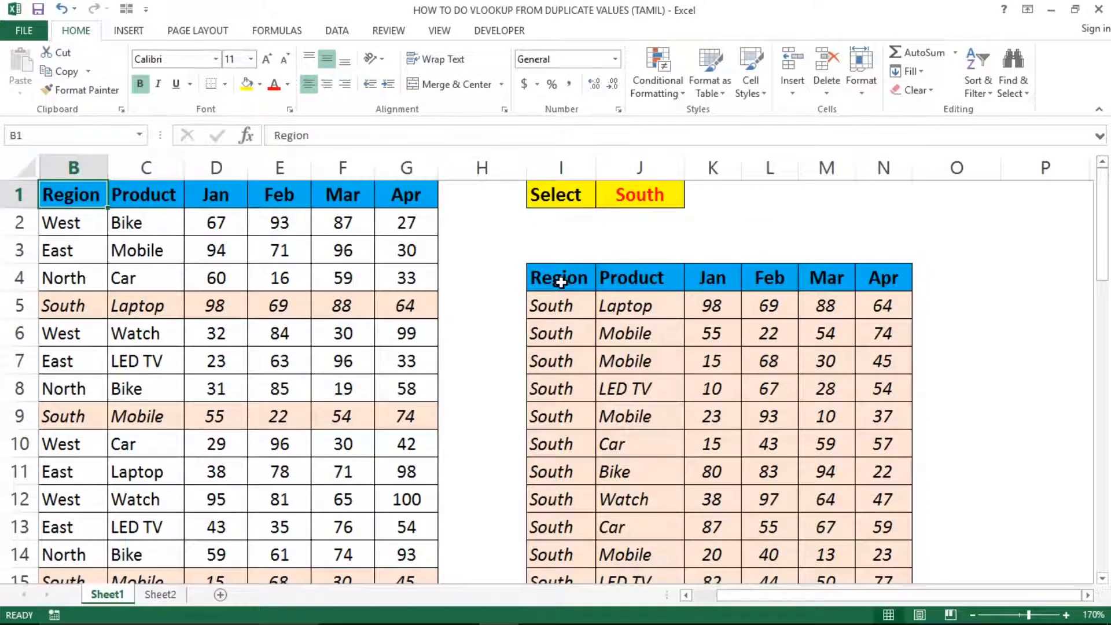
key("alt+a")
key("t")
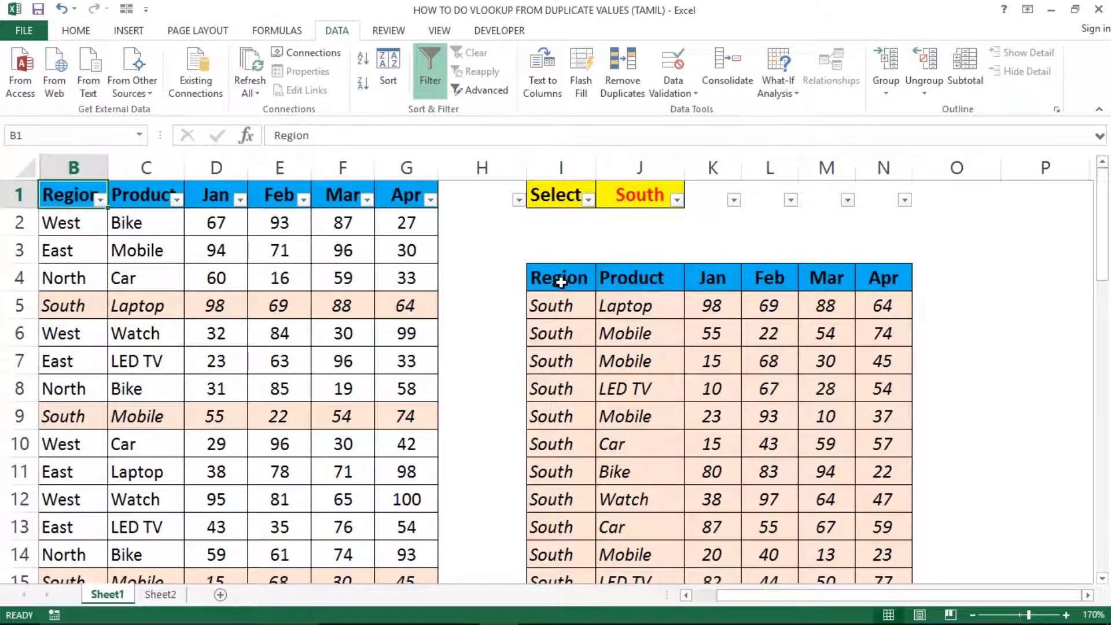
key("alt+Down")
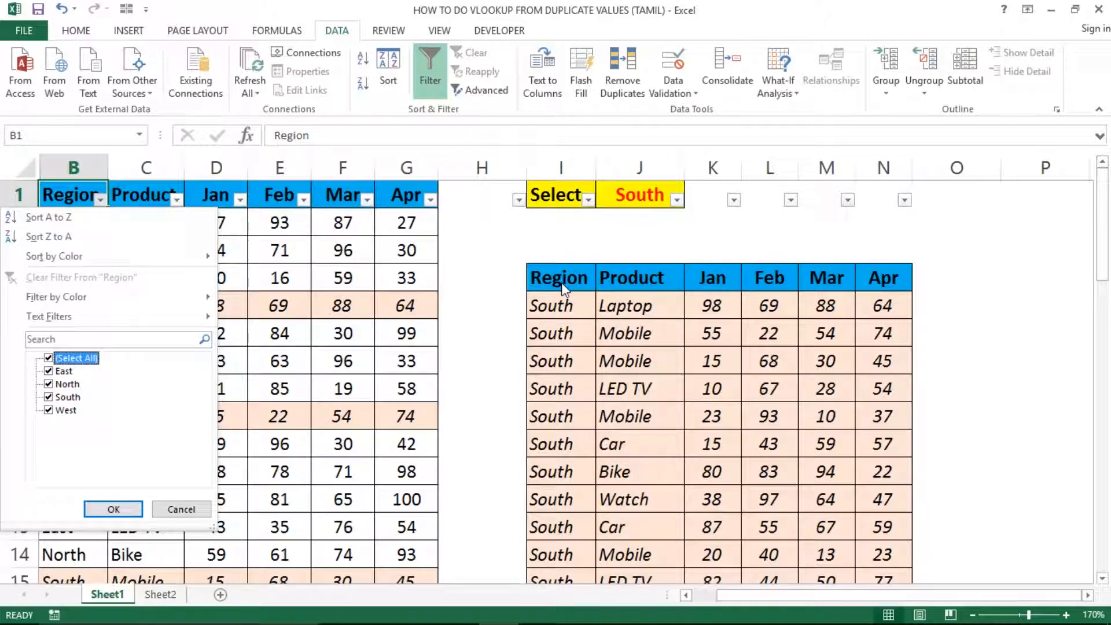
key("space")
key("Down")
key("space")
key("Tab")
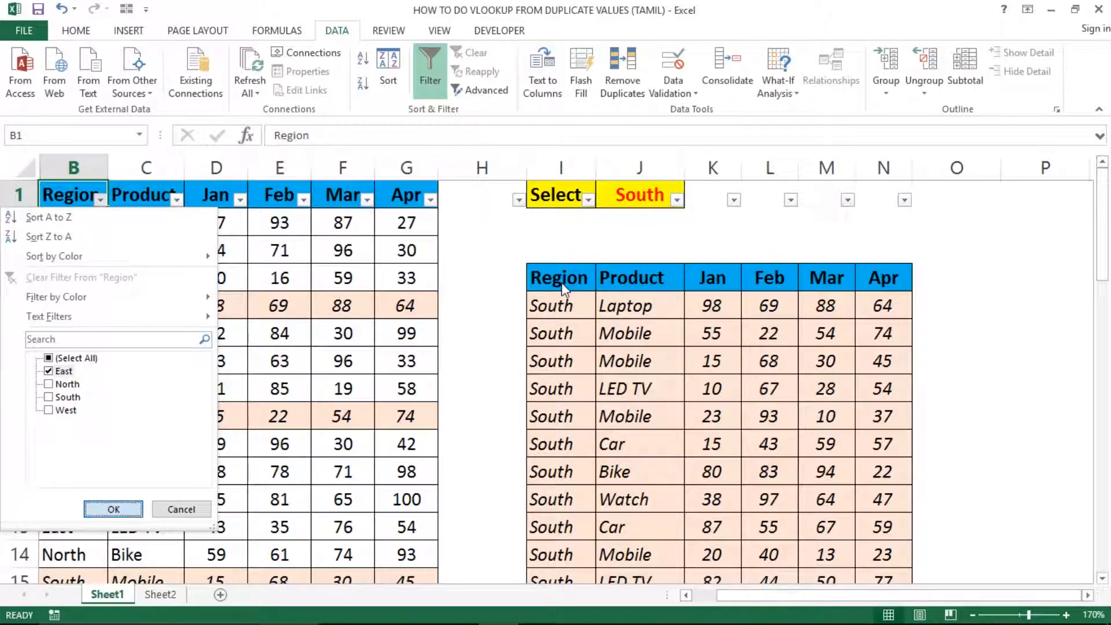
key("Return")
key("Right")
key("Left")
key("Down")
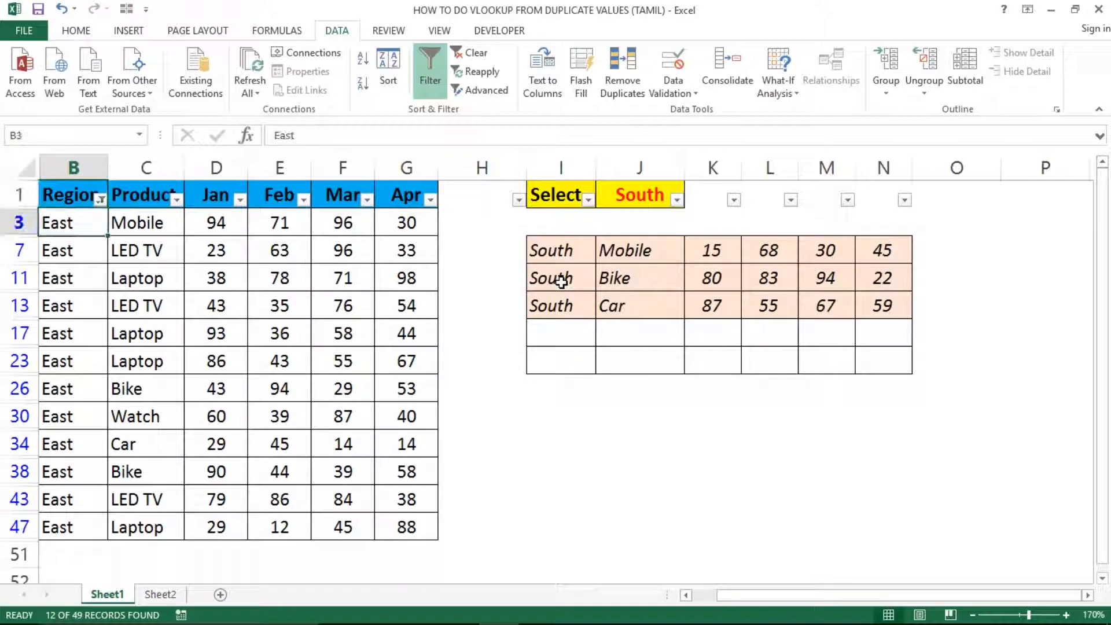
Look through the filtered East rows in the source table and return to the Region header
key("ctrl+shift+Down")
key("ctrl+Up")
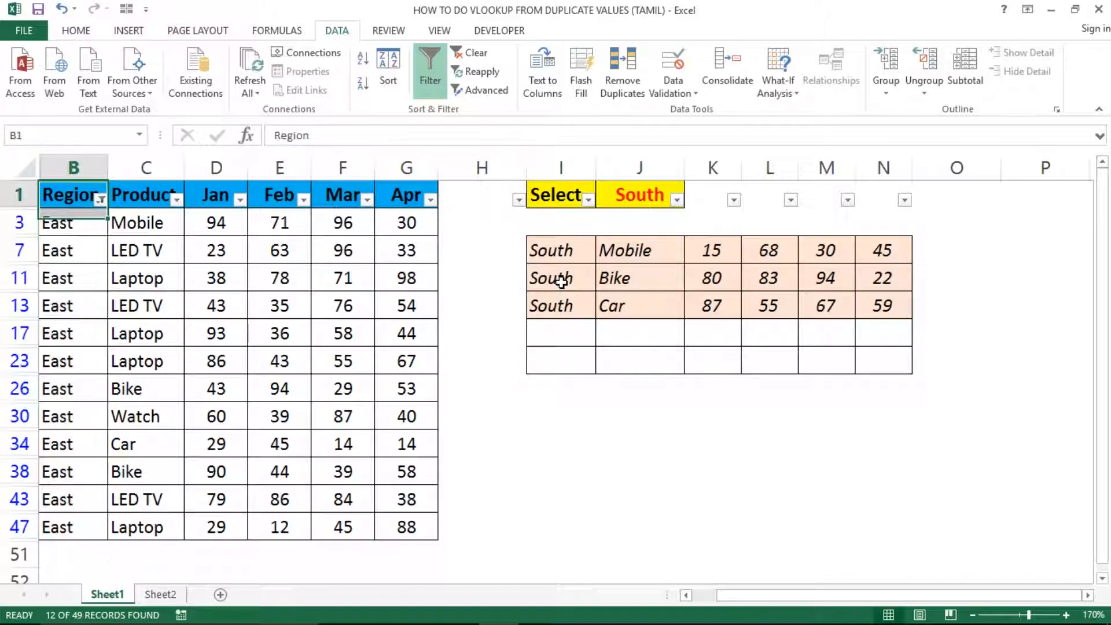
key("alt+Down")
key("Escape")
key("Down")
key("Down")
key("Down")
key("Down")
key("Down")
key("Down")
key("Down")
key("Down")
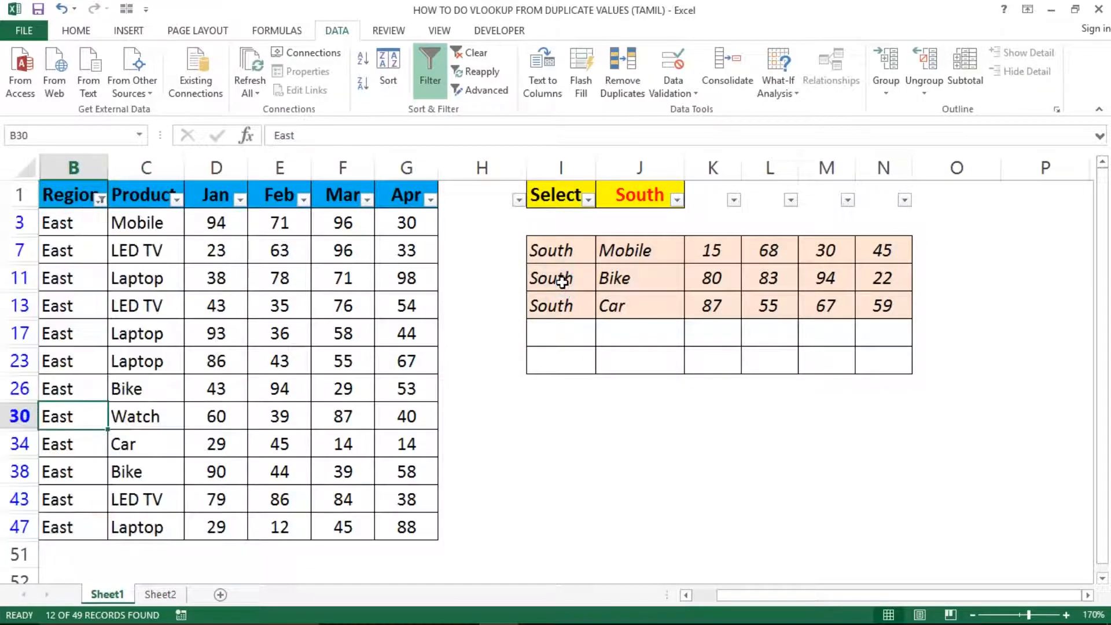
key("Up")
key("Up")
key("ctrl+Up")
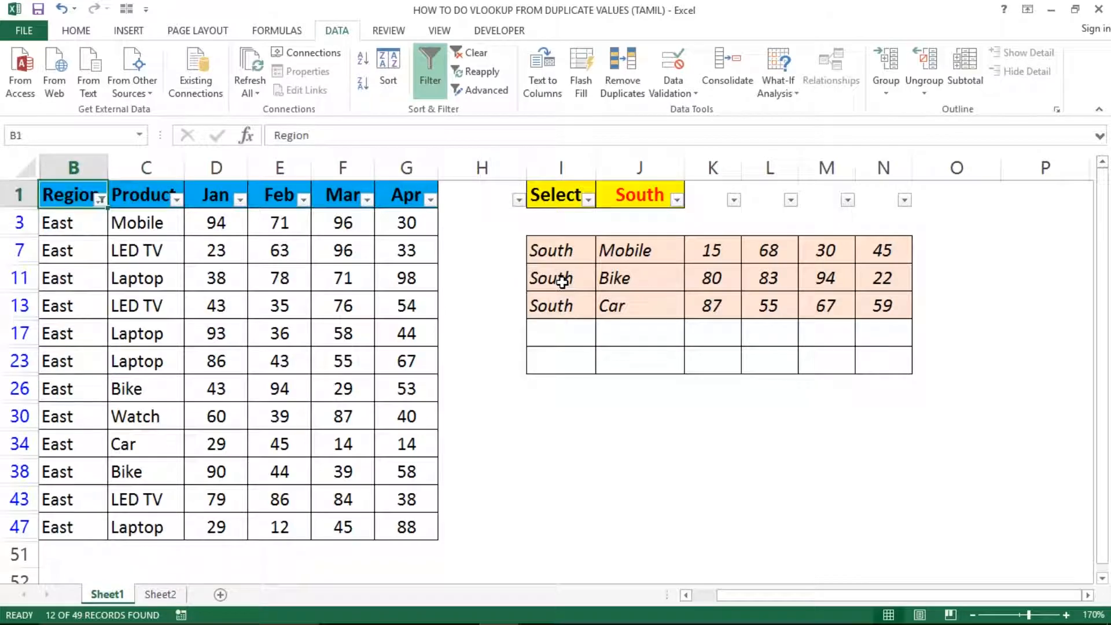
Change the Region filter of the source table to show North instead of East
key("alt+Down")
key("Down")
key("Down")
key("Down")
key("Down")
key("Down")
key("Down")
key("Down")
key("Down")
key("Down")
key("Down")
key("Down")
key("Up")
key("Up")
key("space")
key("Down")
key("space")
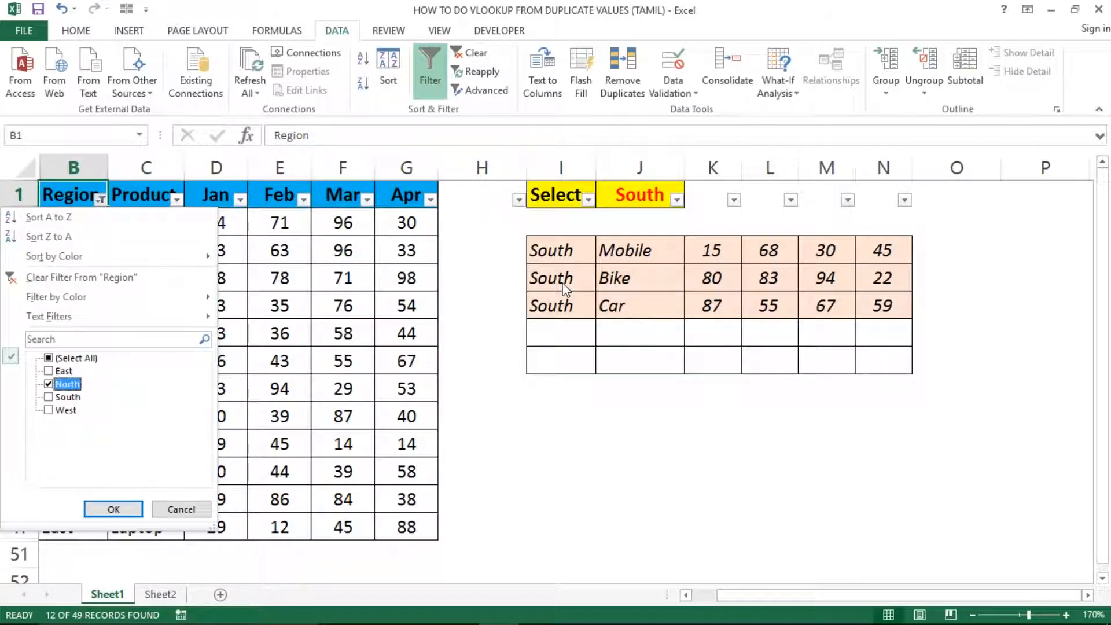
key("Return")
Remove the filter from the source table and go to the region selector in cell J1
key("alt+a")
key("t")
key("Right")
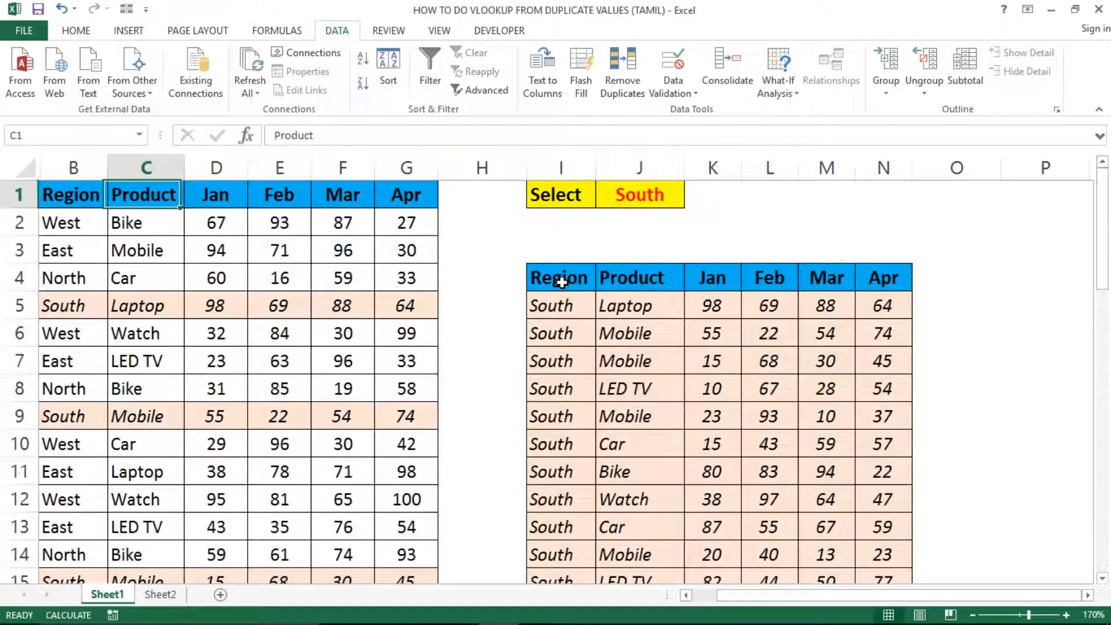
key("Right")
key("Right")
key("Right")
key("Right")
key("Right")
key("Right")
key("Right")
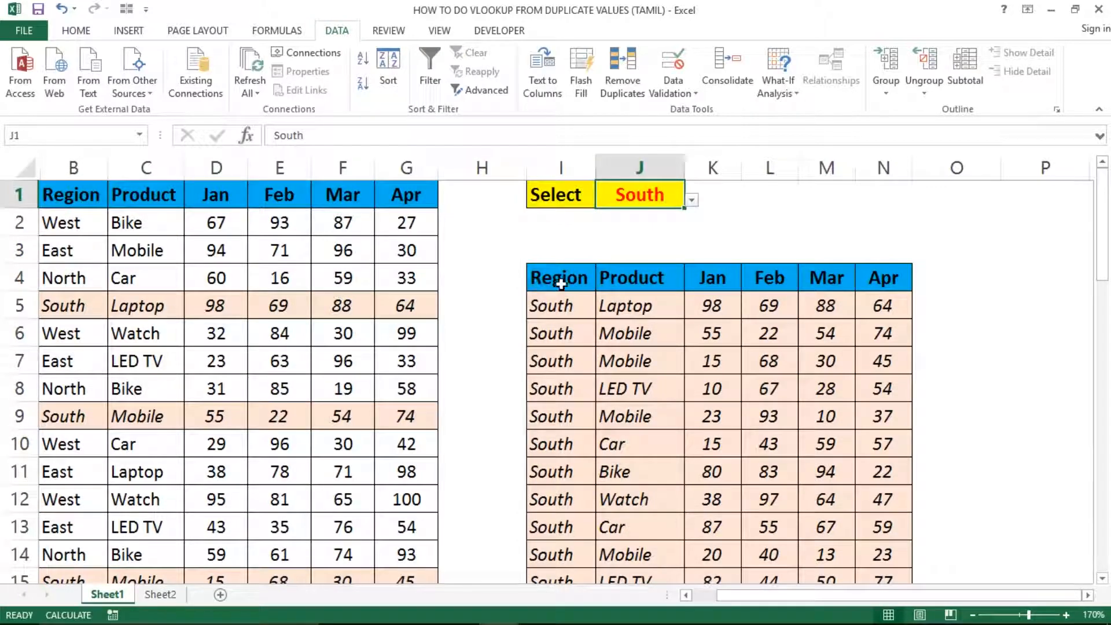
Inspect the result table's headers and the lookup formula in cell I5
left_click(560, 283)
left_click(617, 280)
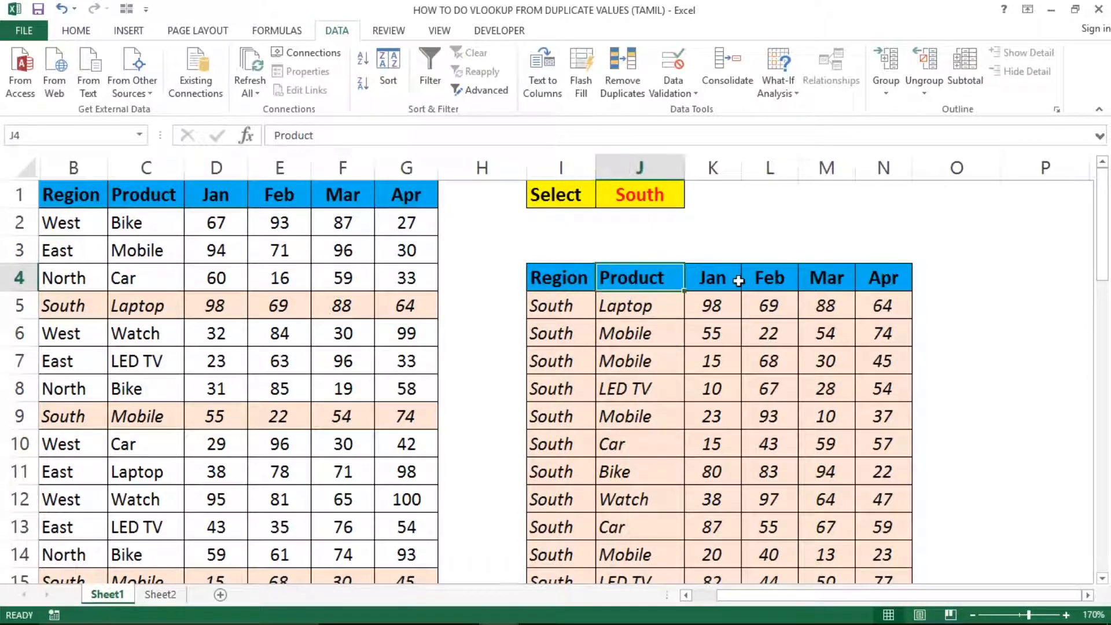
key("Right")
key("Left")
key("Left")
key("Left")
key("Right")
key("Down")
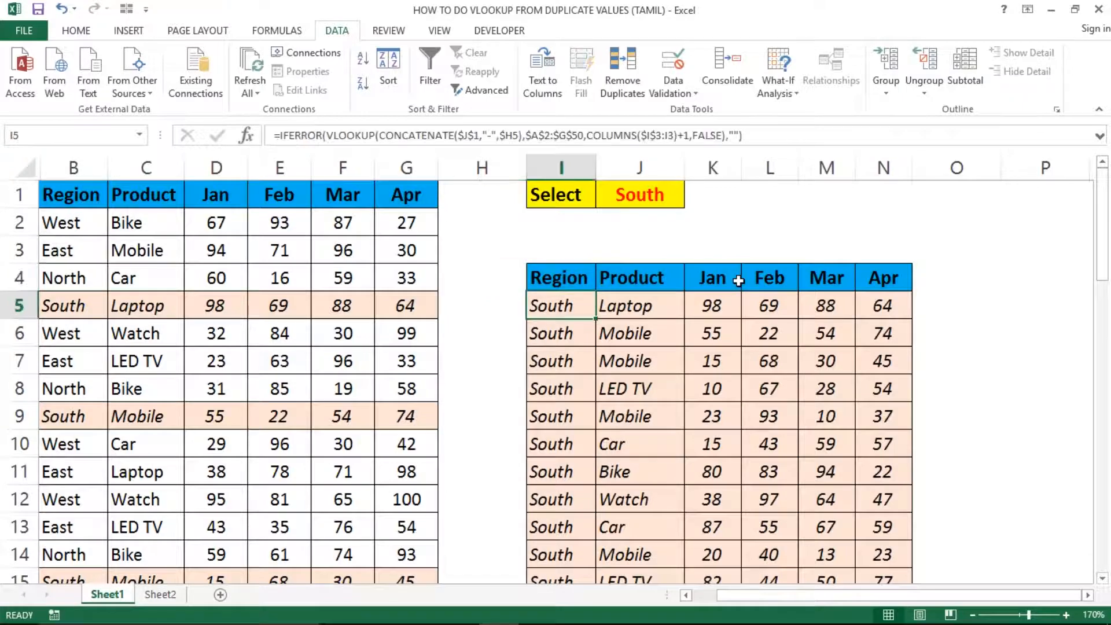
Select the whole source table, review its column headers, and return to the first result cell I5
key("Home")
key("ctrl+Up")
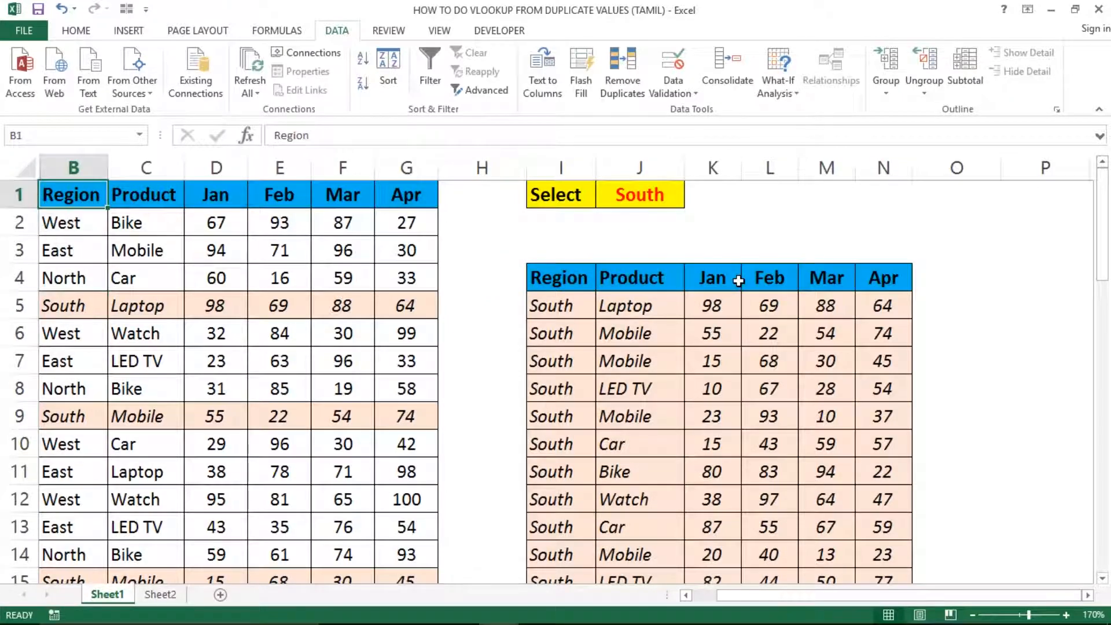
key("ctrl+shift+Right")
key("ctrl+shift+Down")
key("ctrl+Home")
key("Right")
key("Right")
key("Right")
key("Right")
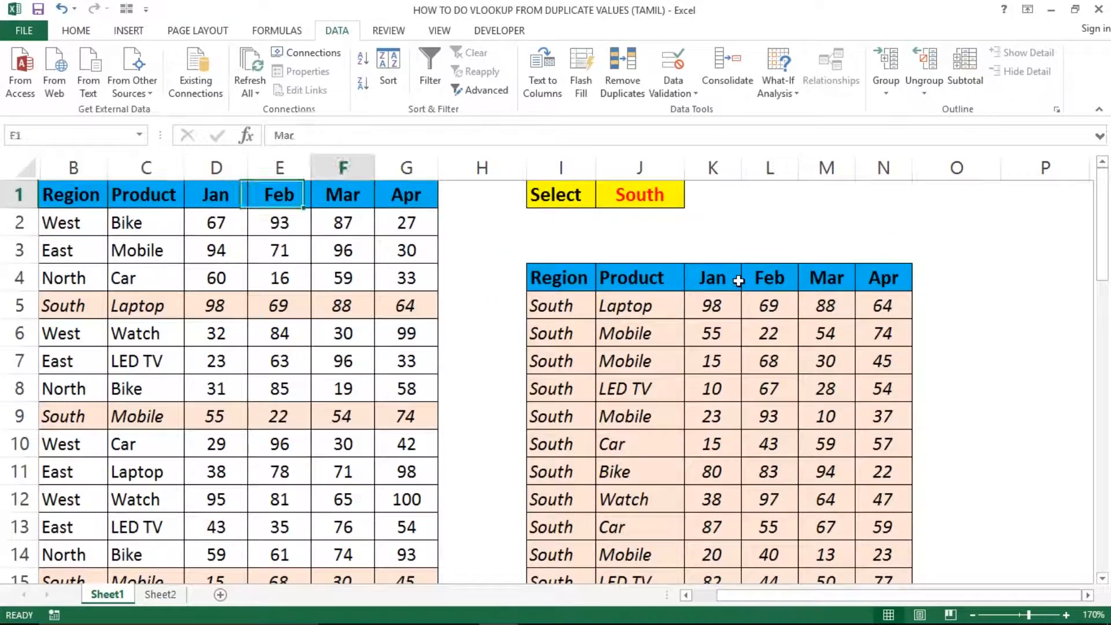
key("Right")
key("Right")
key("Right")
key("Down")
key("Down")
key("Down")
key("Down")
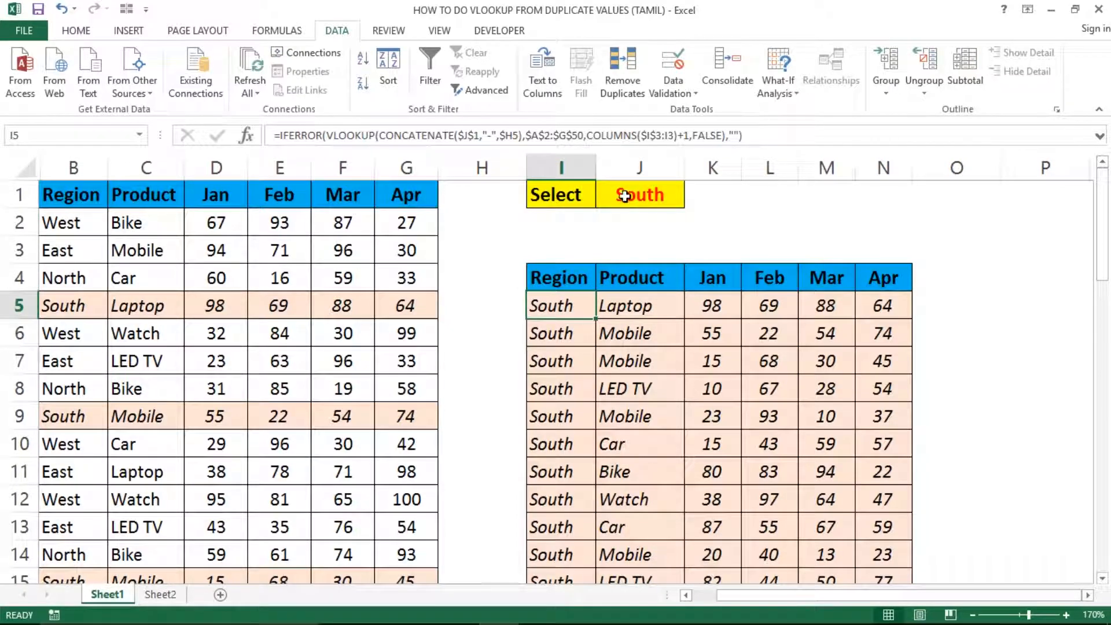
Set the region selector in J1 to North and select the first two matching source rows, 4 and 8
left_click(624, 195)
left_click(692, 200)
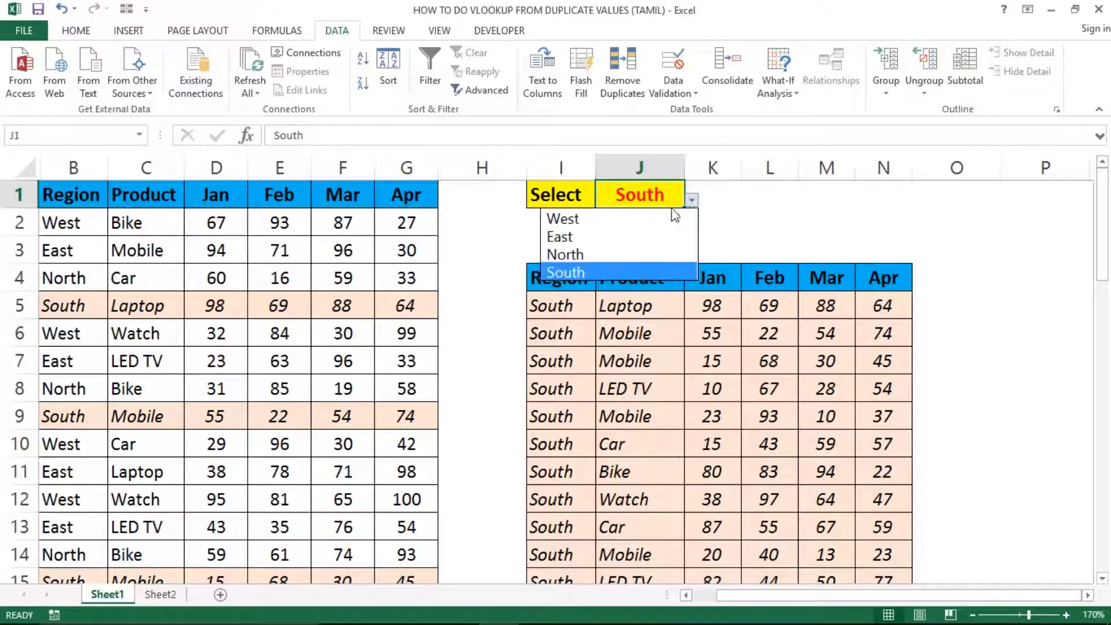
left_click(579, 261)
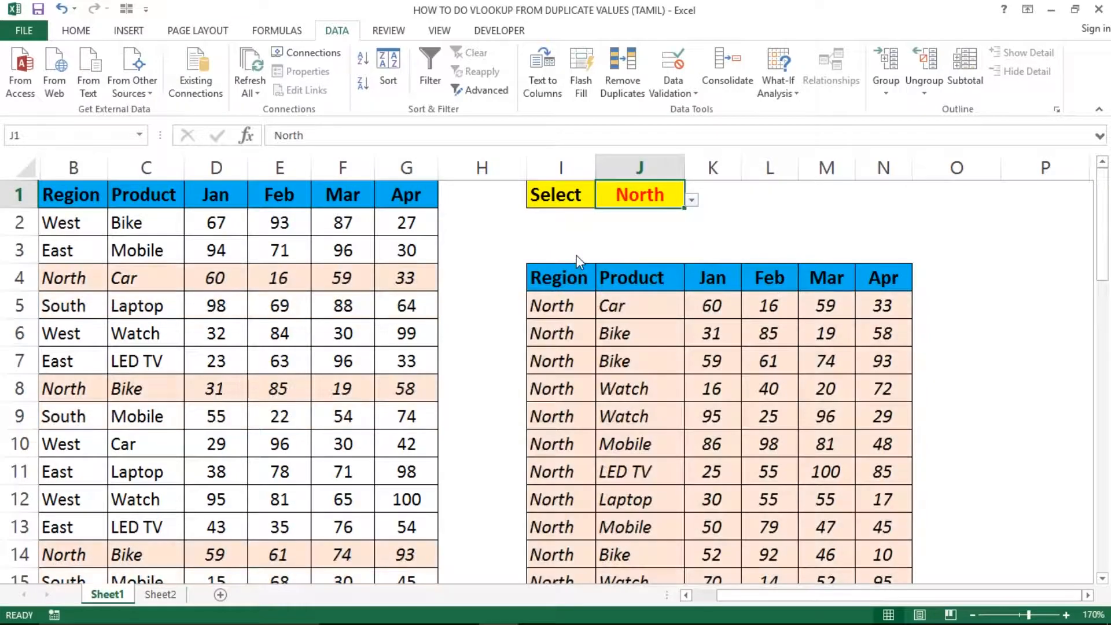
left_click(28, 279)
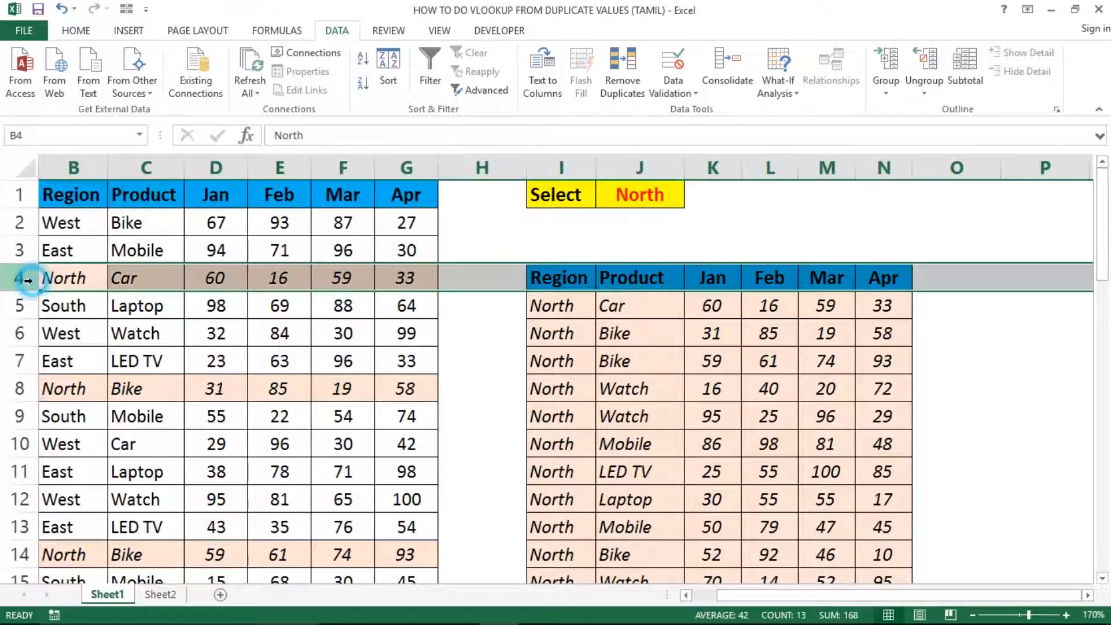
left_click(21, 386)
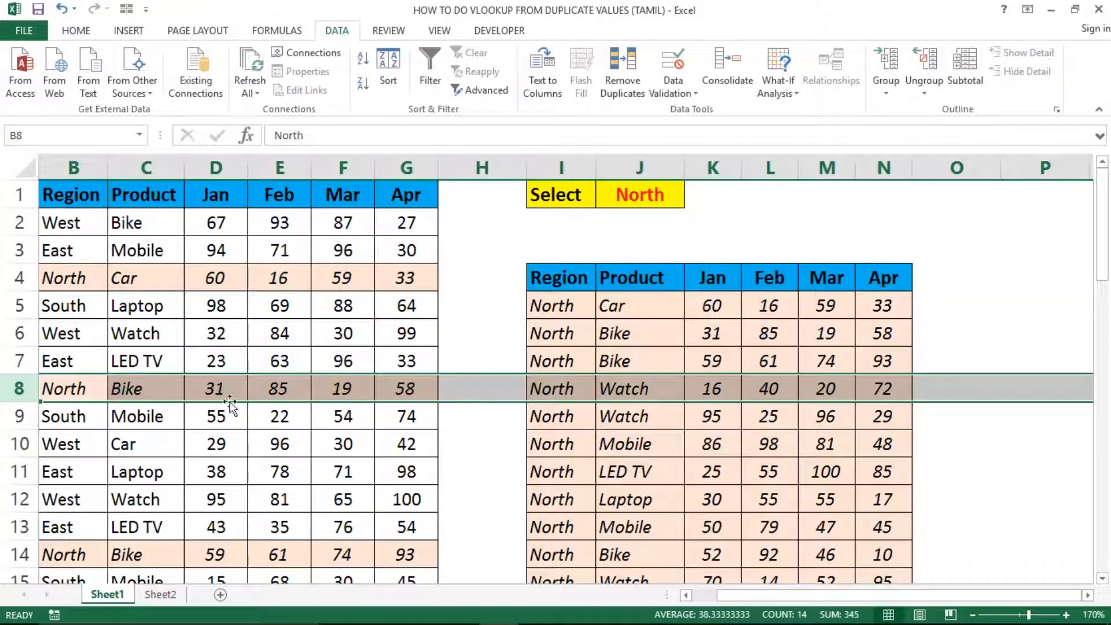
Inspect the formulas in the first result row, select the result table's Region column, and return to I5
left_click(556, 280)
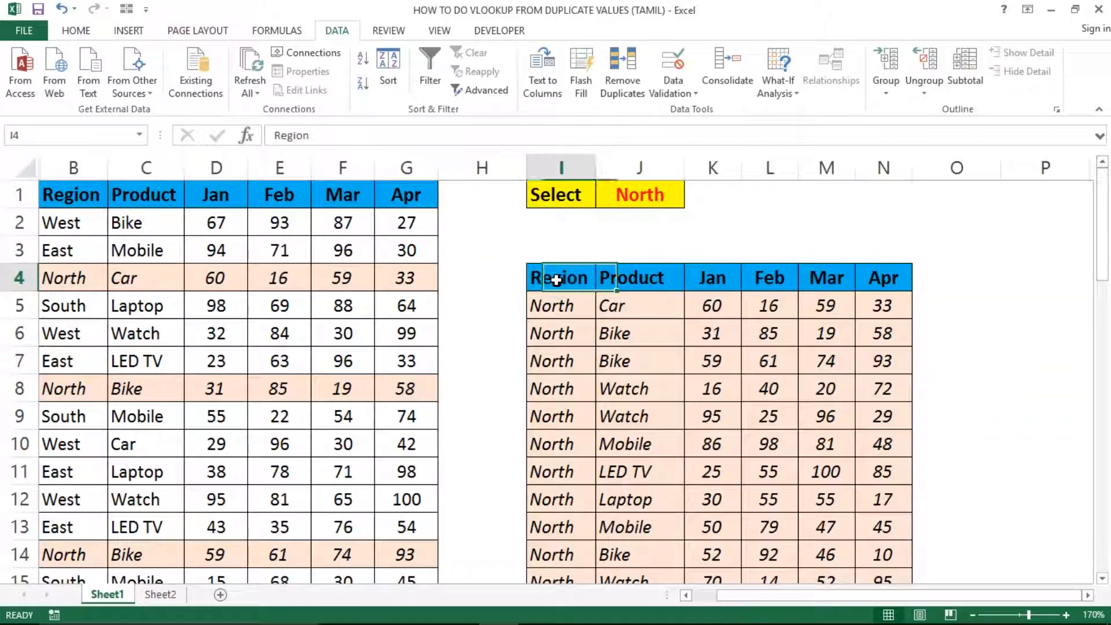
key("Down")
key("Right")
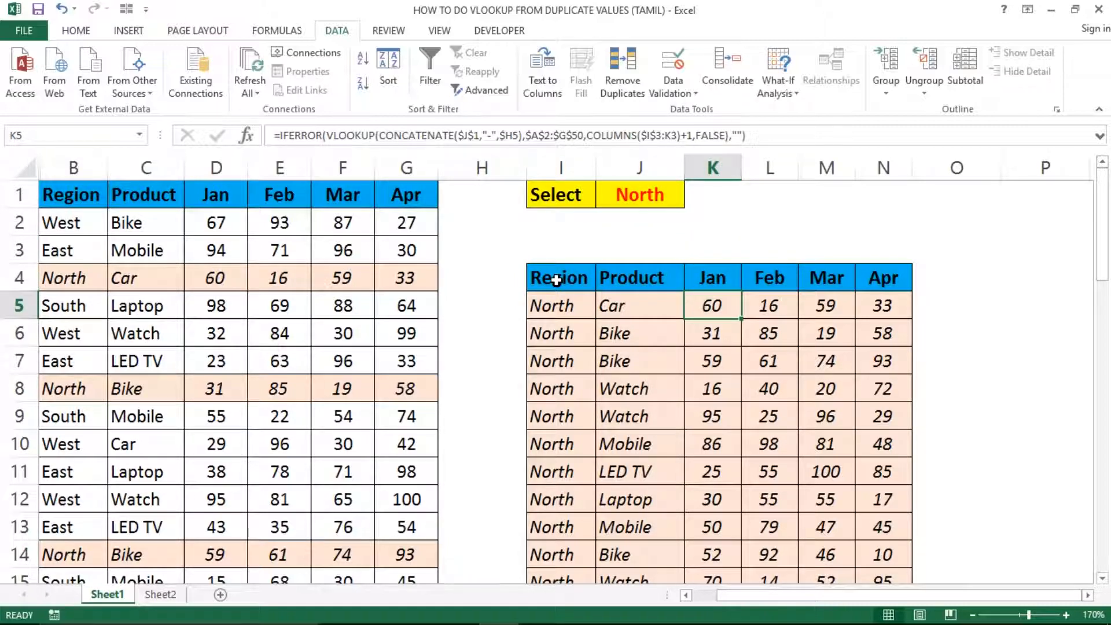
key("Left")
key("Left")
key("ctrl+shift+Down")
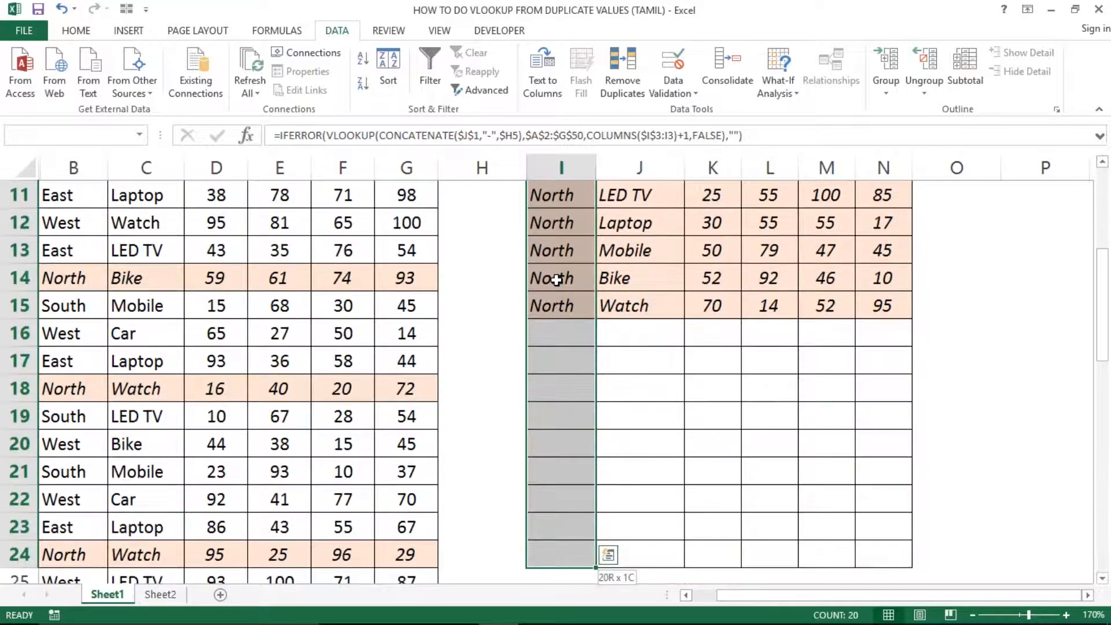
key("ctrl+Up")
key("ctrl+Up")
key("Down")
key("Down")
key("Down")
key("Down")
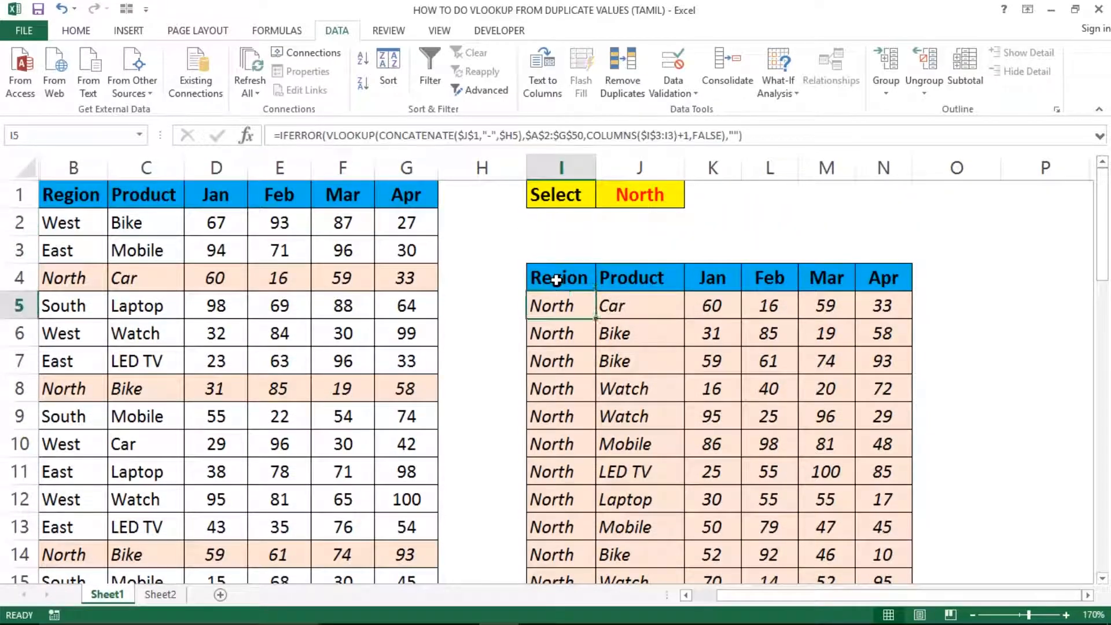
Select the result table's Jan to Apr figures from K5 to the table's last row to read their sum
key("Right")
key("Right")
key("shift+Right")
key("shift+Right")
key("shift+Right")
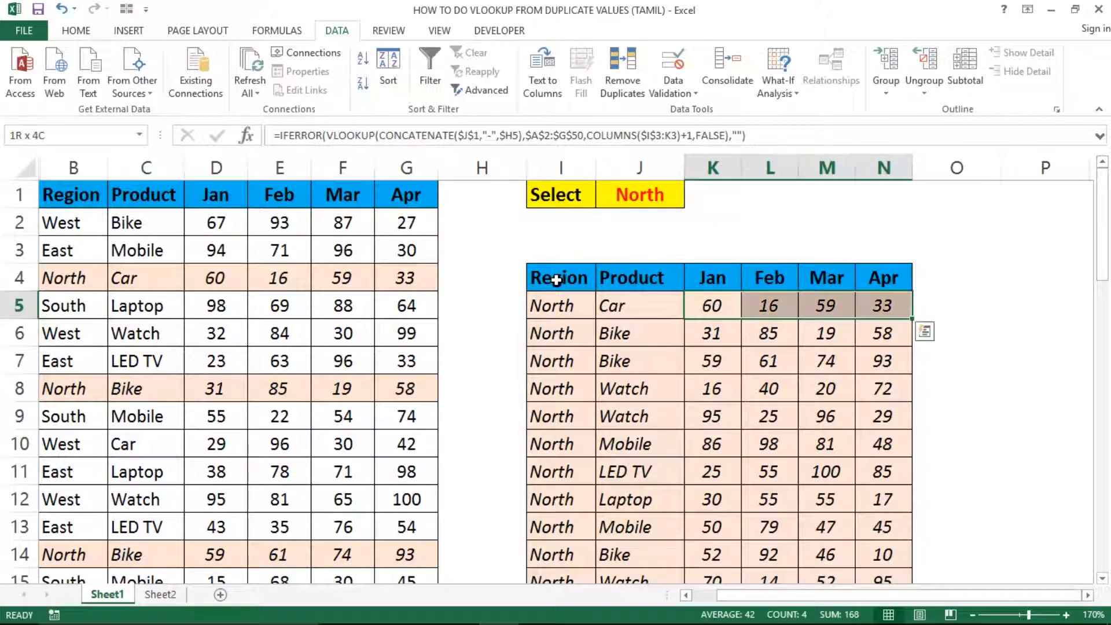
key("ctrl+shift+Down")
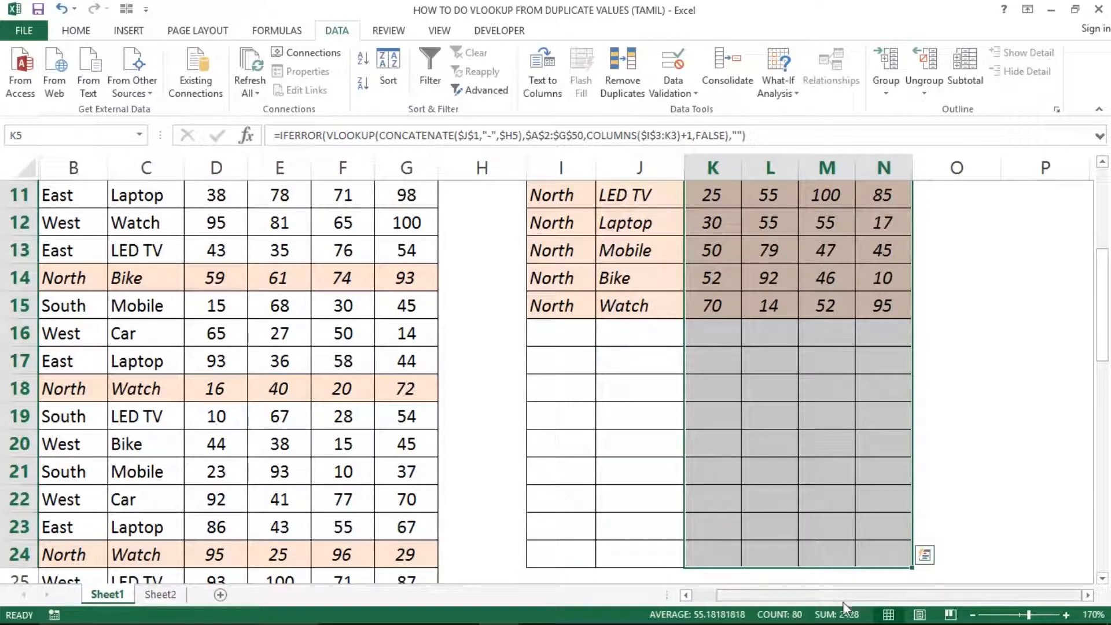
Turn on filtering for the header row of the source table
left_click(384, 283)
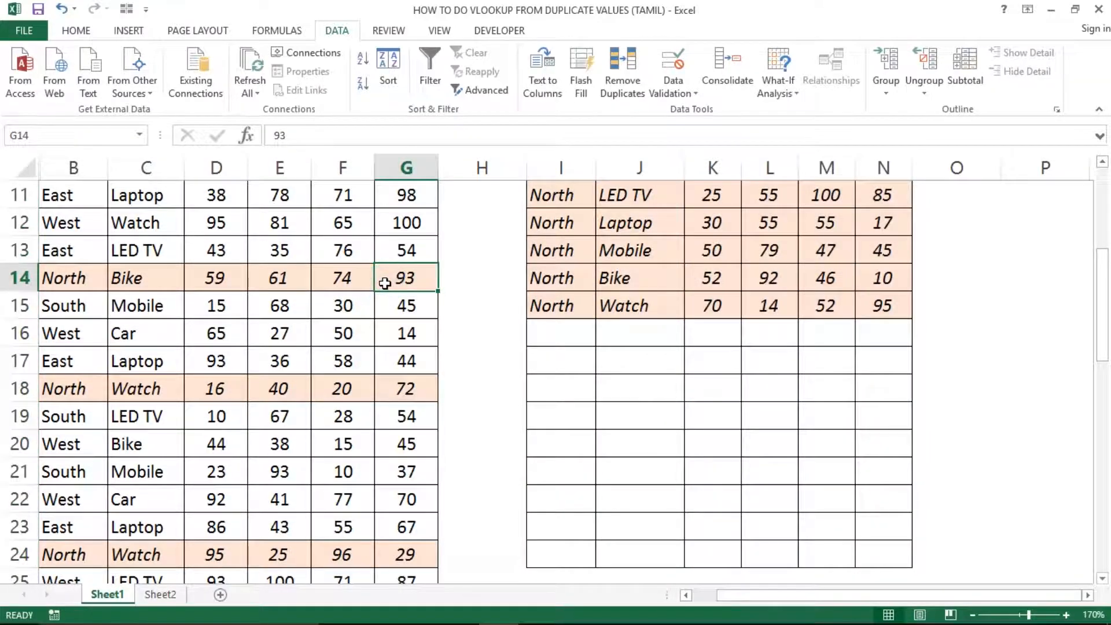
key("ctrl+Up")
key("Left")
key("Left")
key("alt+a")
key("t")
Filter the source table's Region column to show only North
key("Left")
key("Left")
key("Left")
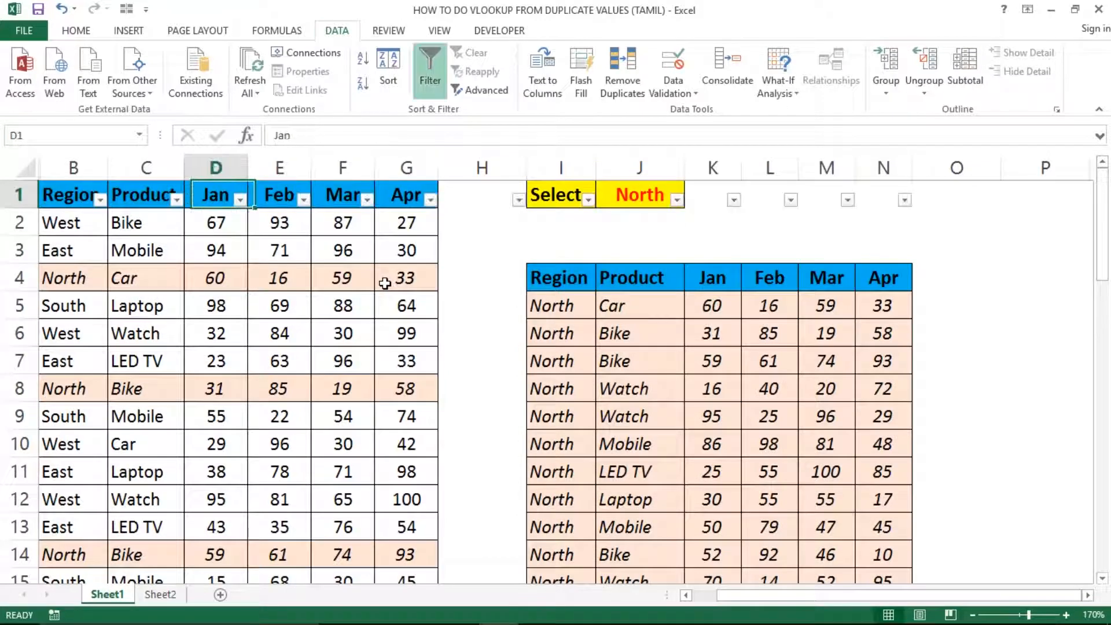
key("alt+Down")
key("Down")
key("space")
key("Down")
key("Down")
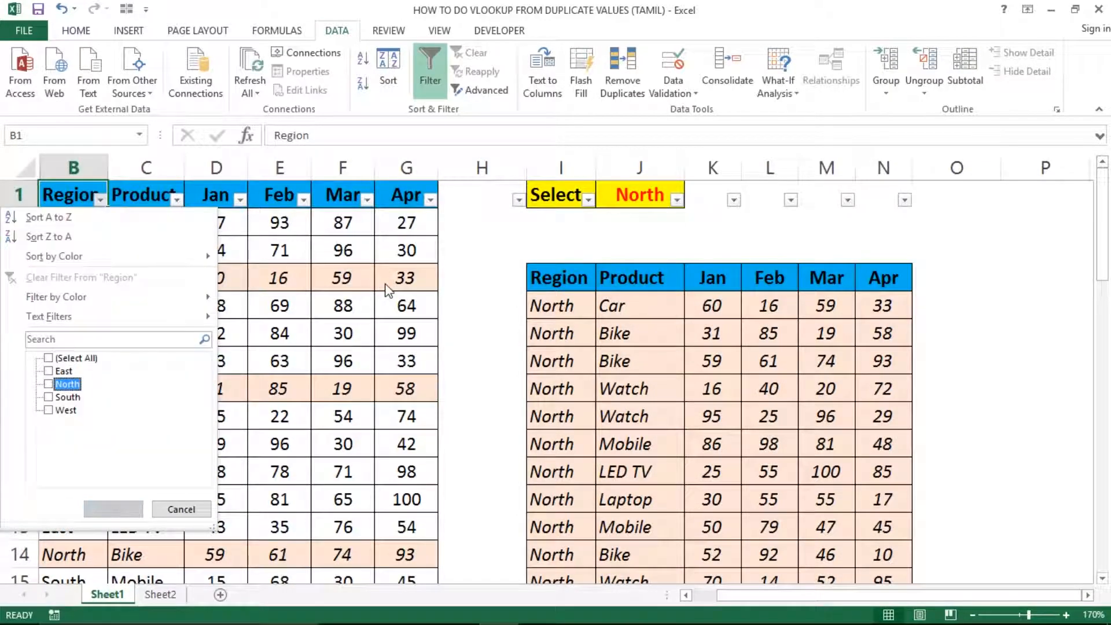
key("space")
key("Return")
Select the Jan to Apr figures of the filtered source rows to compare their sum, and return to the header row
key("Right")
key("Right")
key("Down")
key("ctrl+shift+Right")
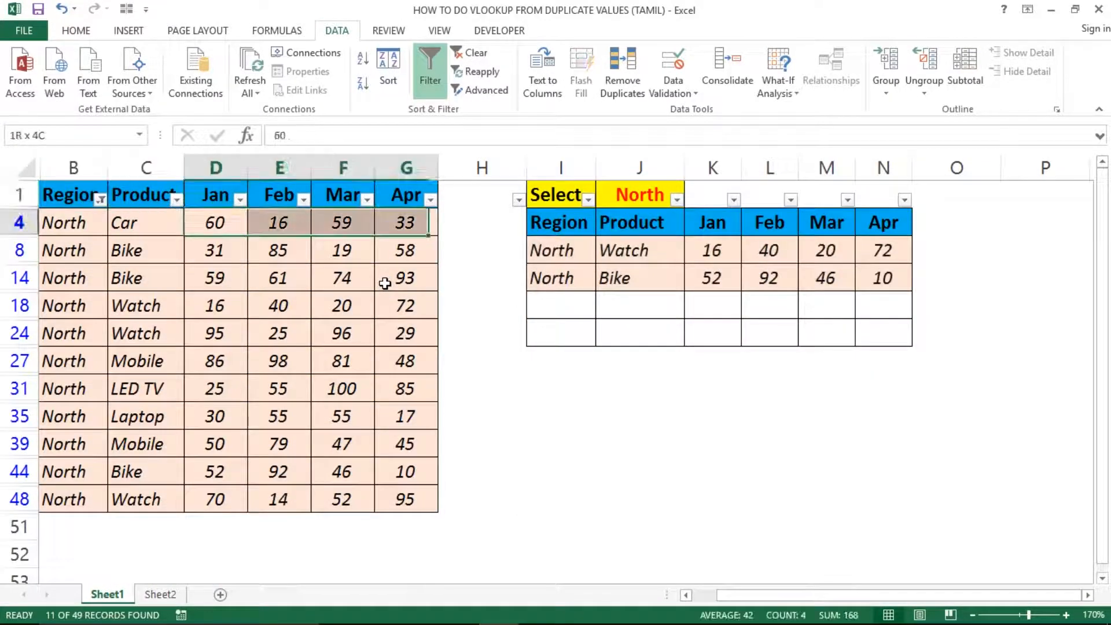
key("ctrl+shift+Down")
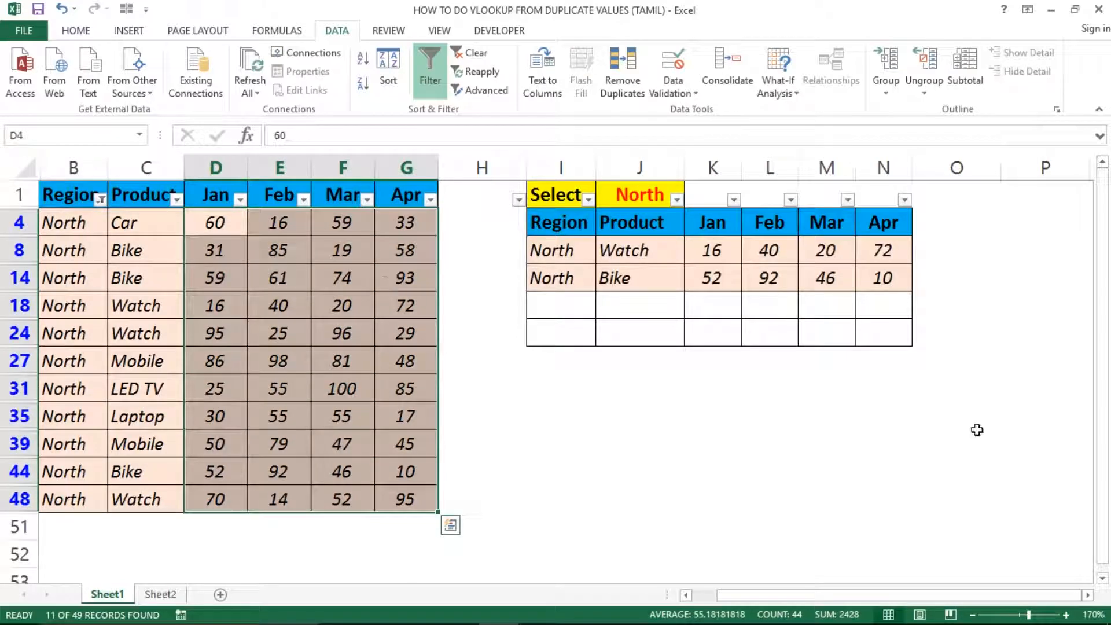
key("Up")
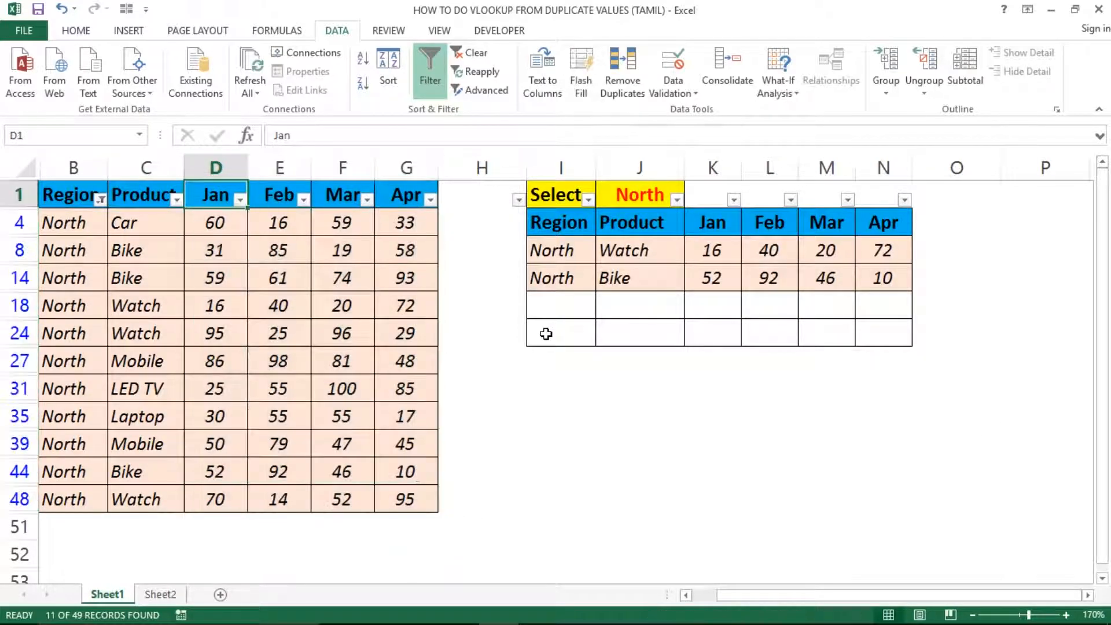
Remove the North filter from the source table and go back to the region selector in J1
key("alt+a")
key("t")
key("Right")
key("Right")
key("Right")
key("Right")
key("Right")
key("Right")
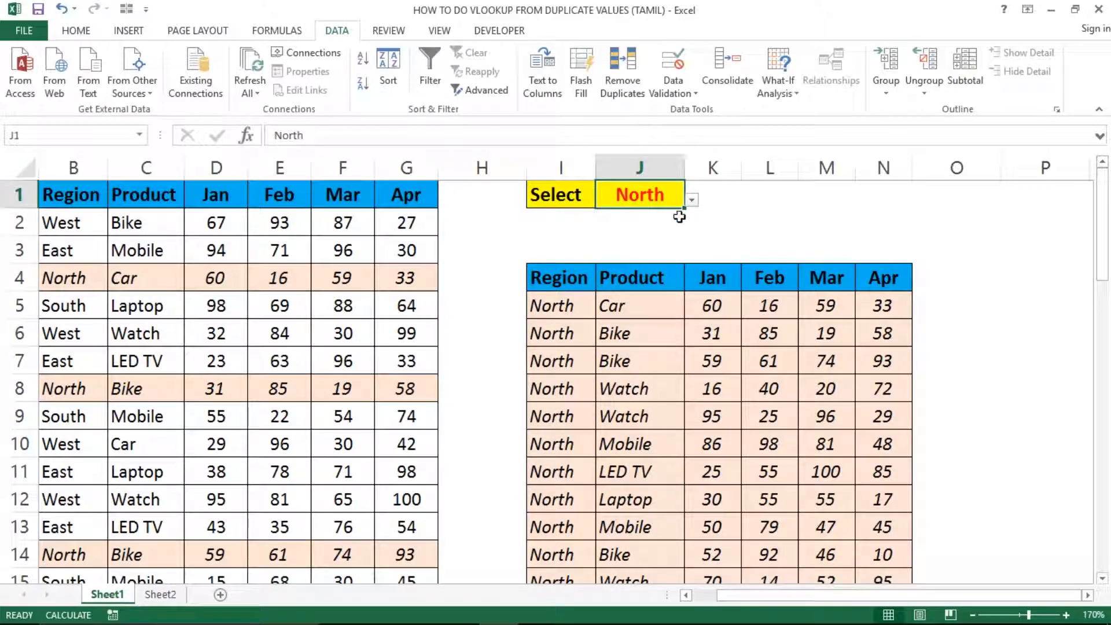
Set the region selector in J1 to East and select the first two matching source rows, 3 and 7
left_click(691, 200)
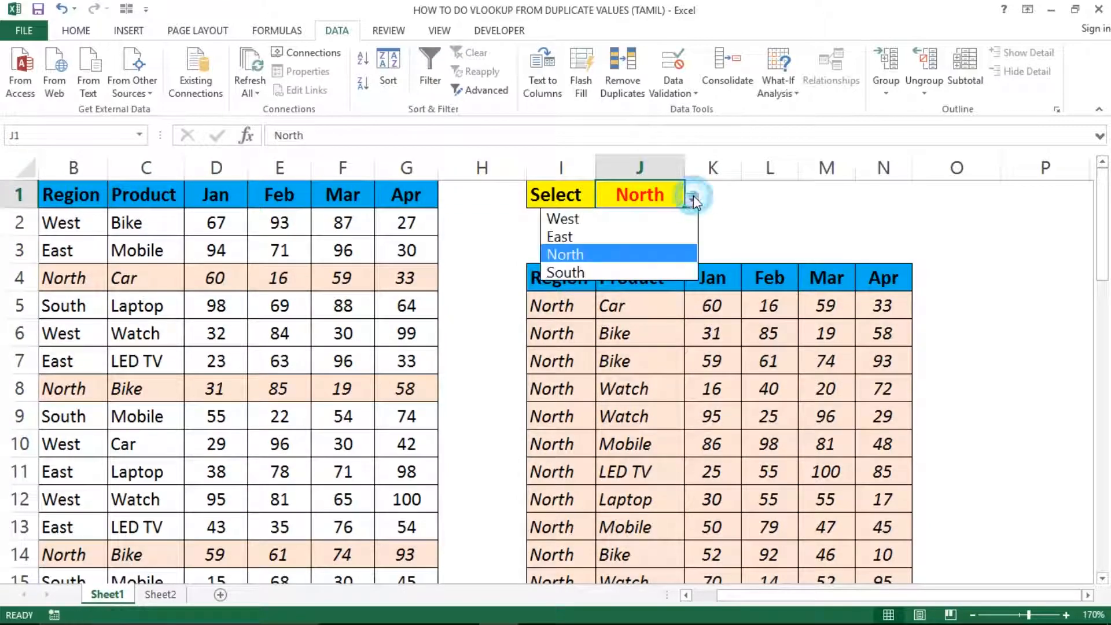
left_click(579, 237)
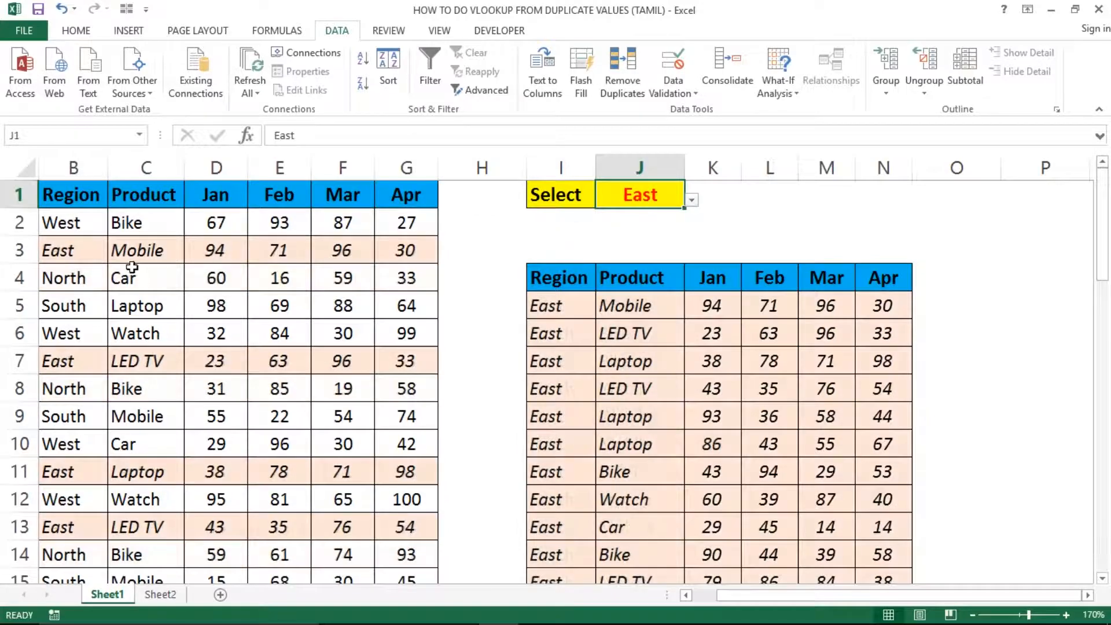
left_click(14, 250)
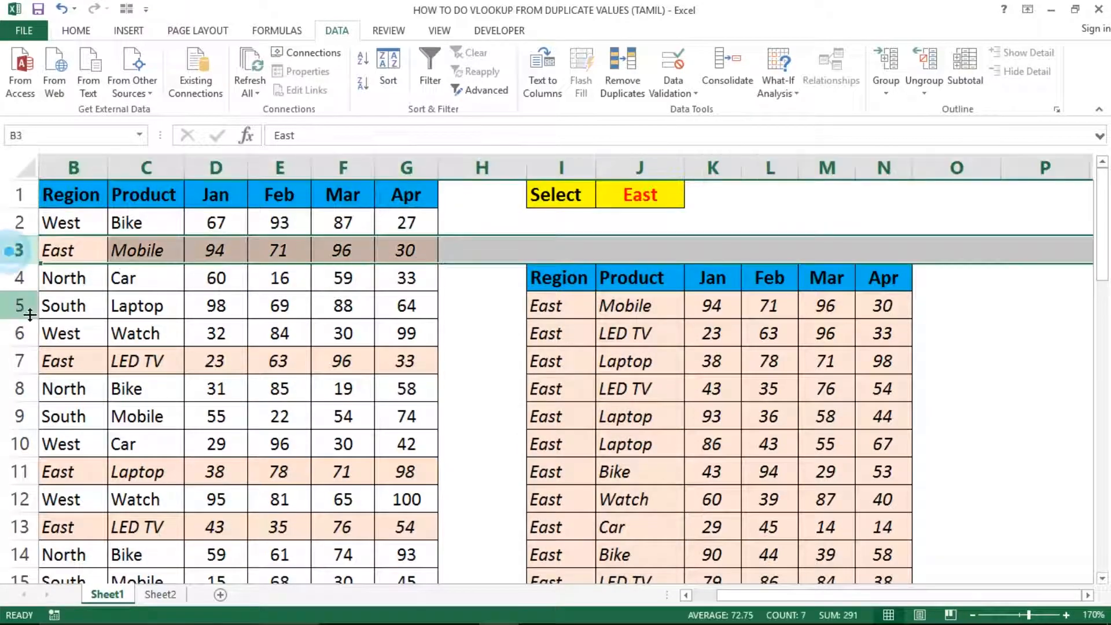
left_click(18, 363)
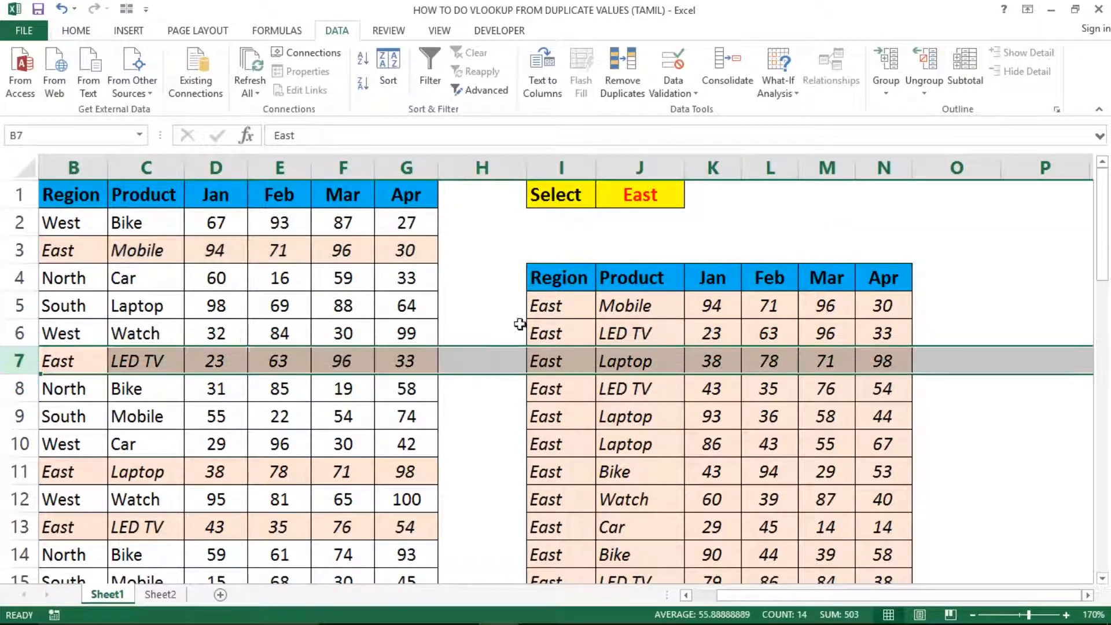
Select the result rows for East from I5 across and down, and return to cell I5
left_click(546, 312)
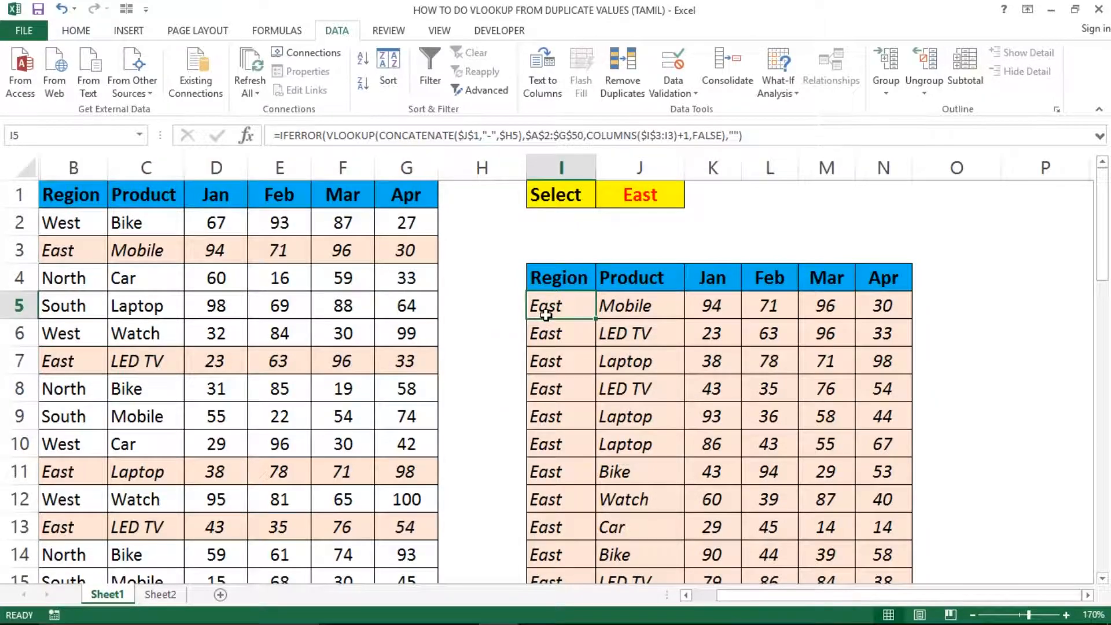
key("ctrl+shift+Right")
key("ctrl+shift+Down")
key("Up")
key("Up")
key("Up")
scroll(546, 315, "up", 1)
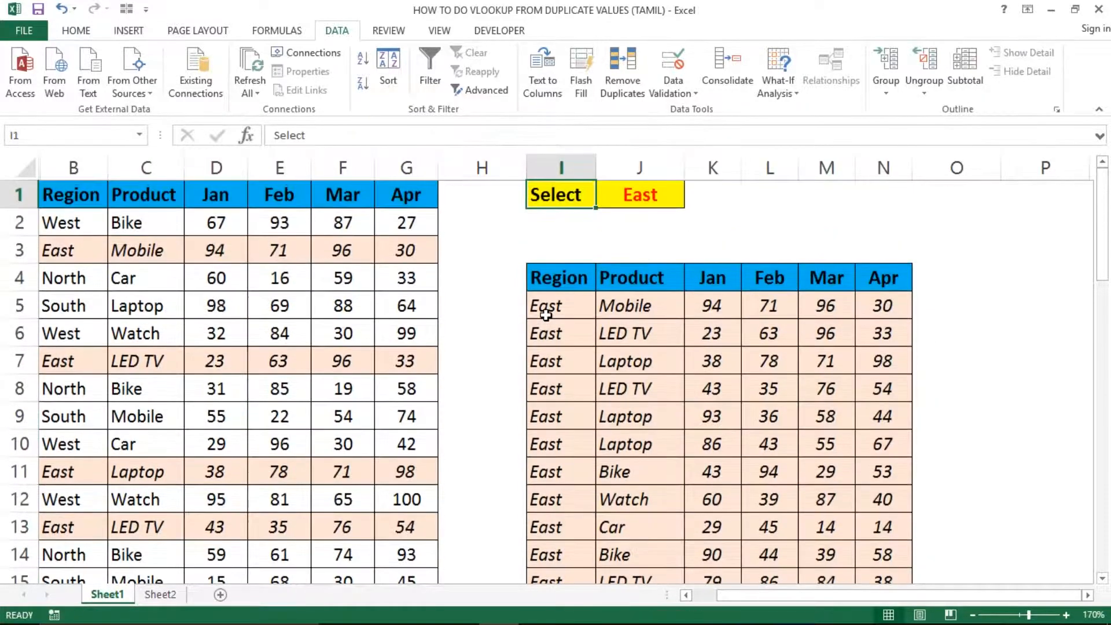
key("Down")
left_click(547, 313)
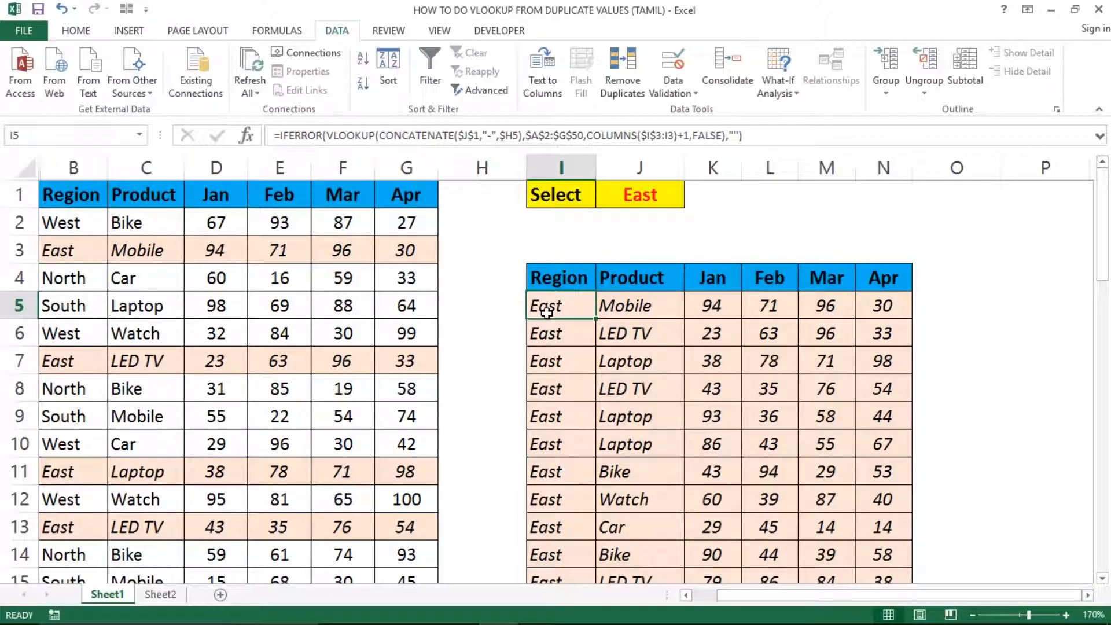
left_click(623, 251)
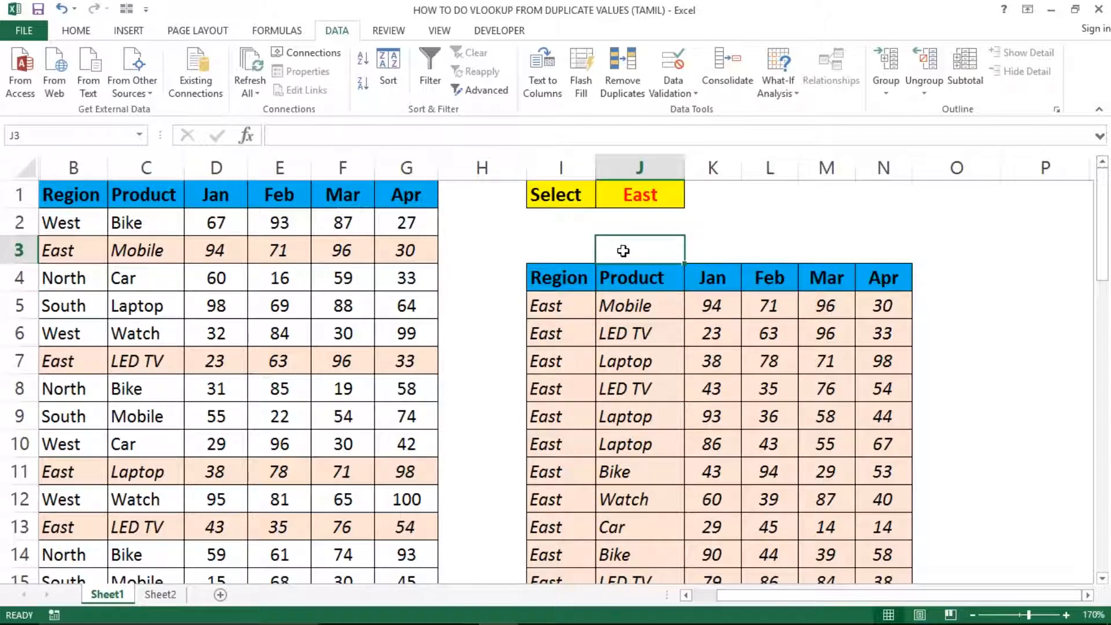
left_click(484, 221)
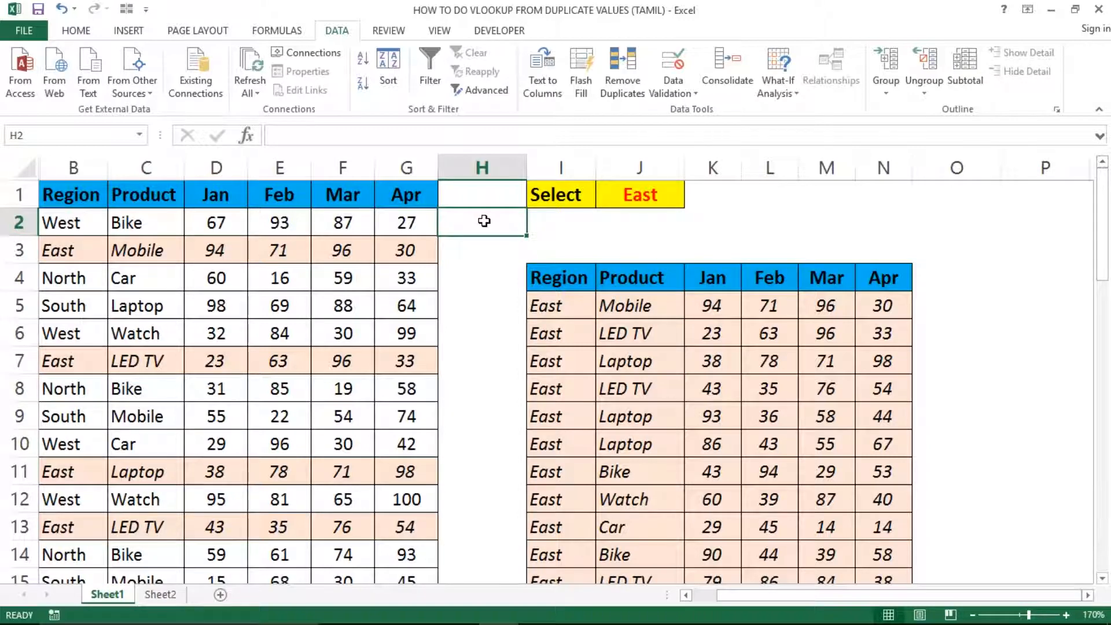
left_click(243, 203)
left_click(96, 206)
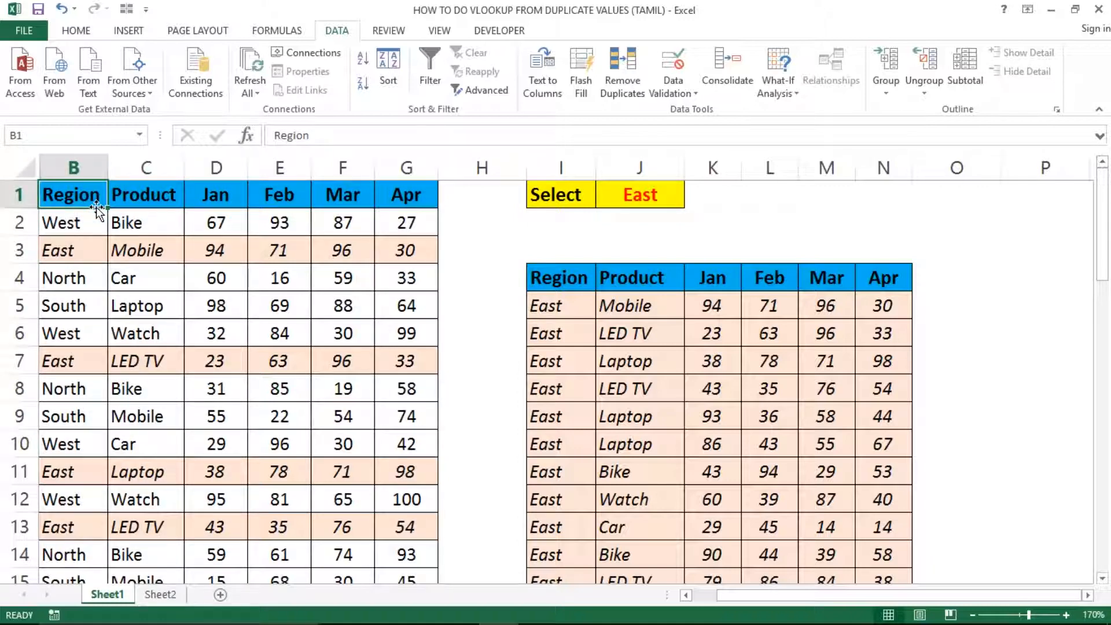
left_click(249, 232)
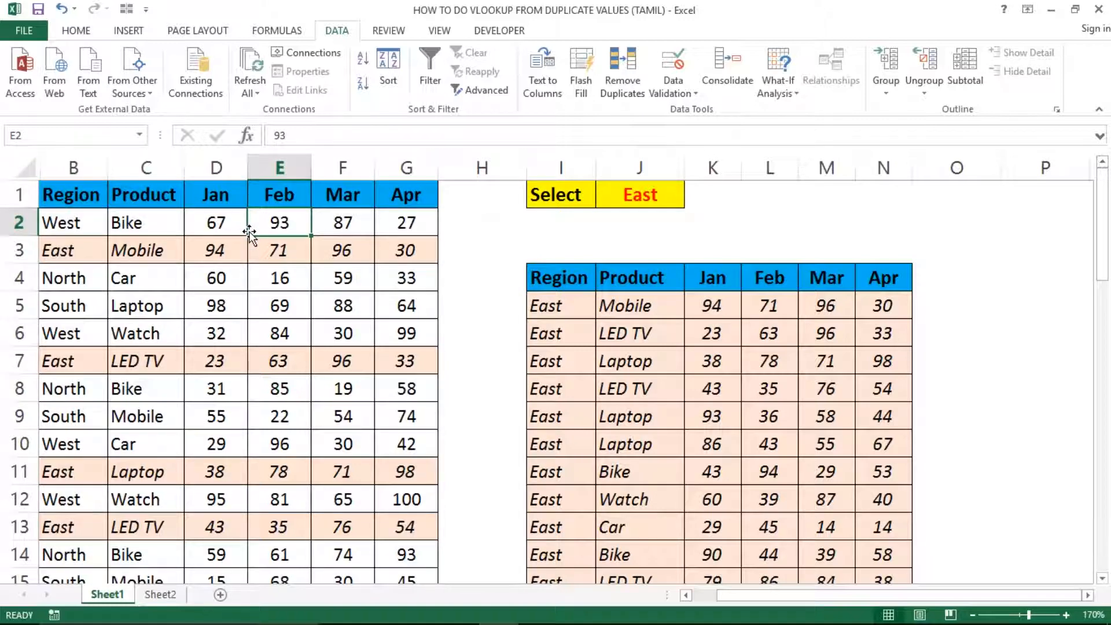
left_click(265, 247)
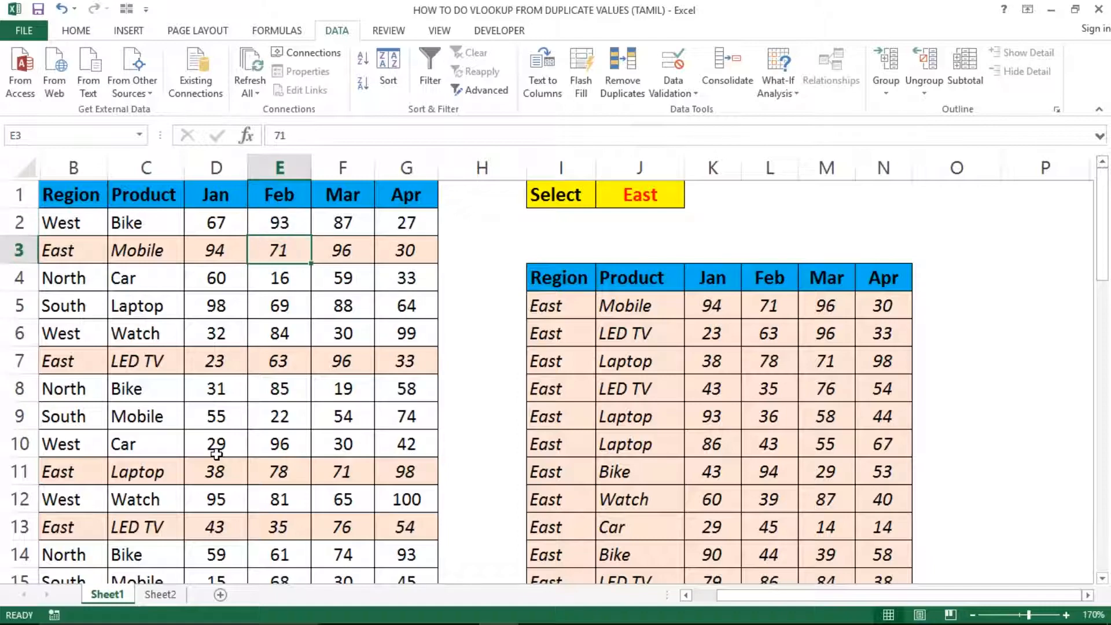
Add a new worksheet and reorder the sheets so that it comes after Sheet2
left_click(221, 594)
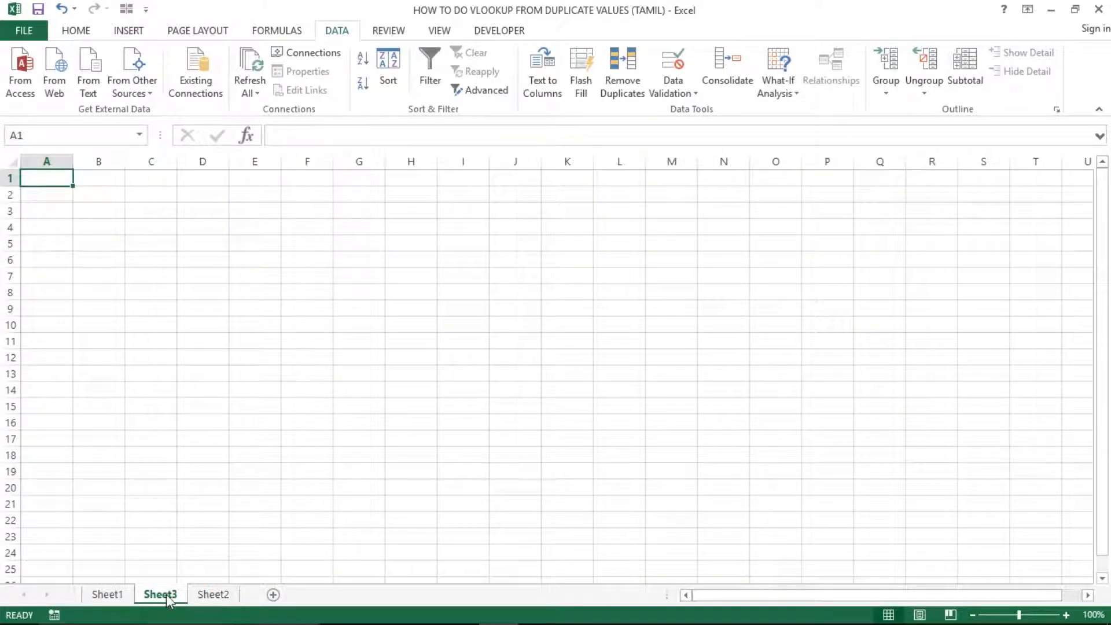
left_click_drag(167, 599, 236, 604)
left_click(215, 596)
double_click(214, 596)
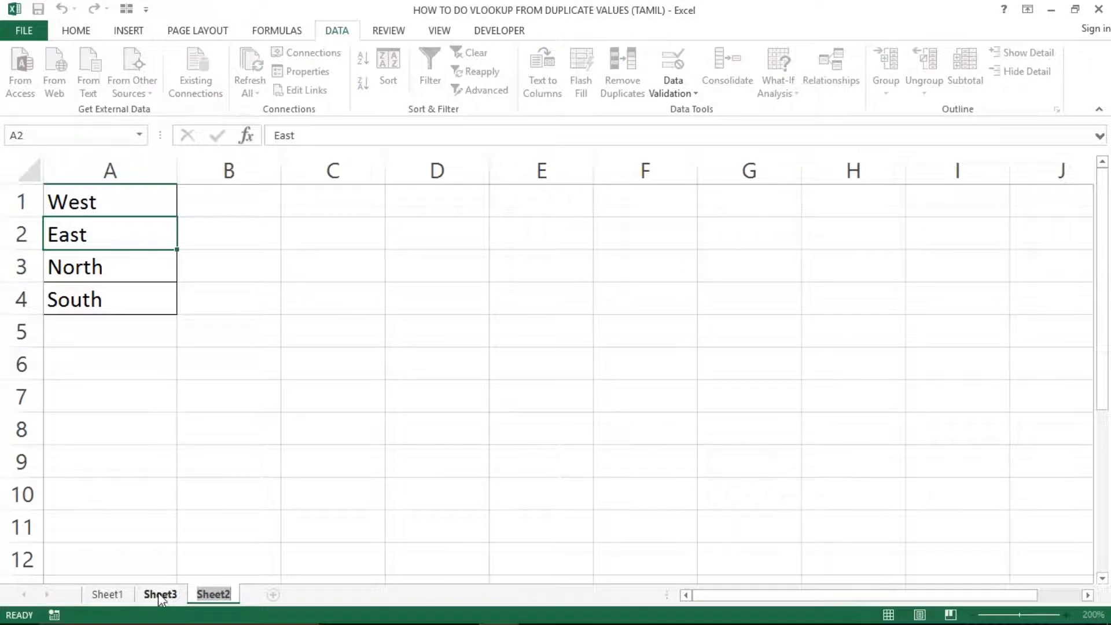
left_click(173, 596)
left_click(205, 596)
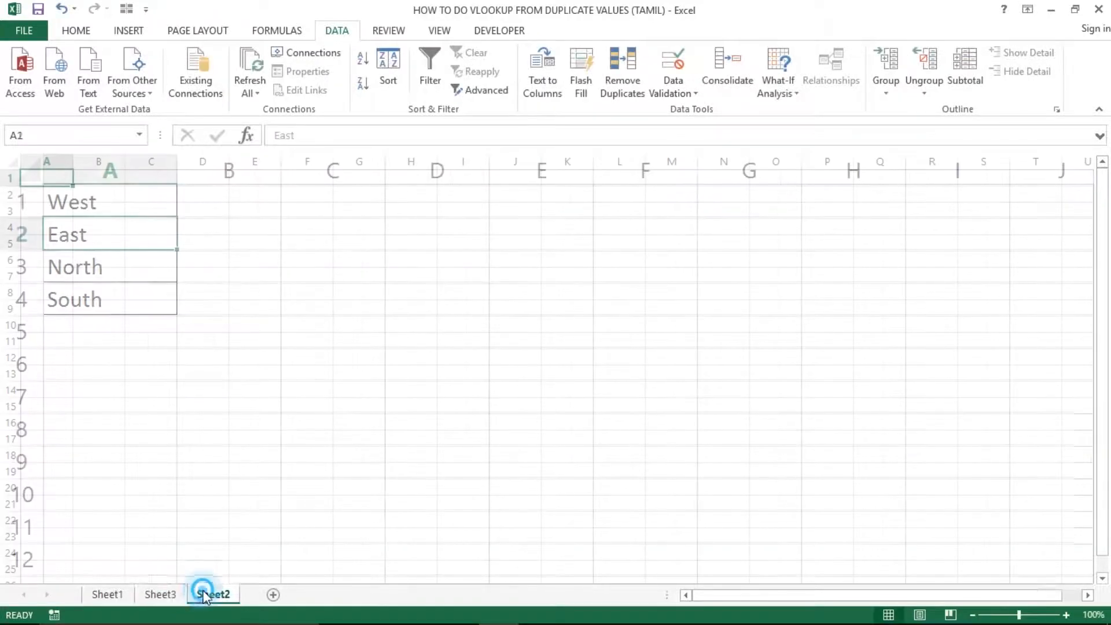
left_click_drag(206, 596, 160, 599)
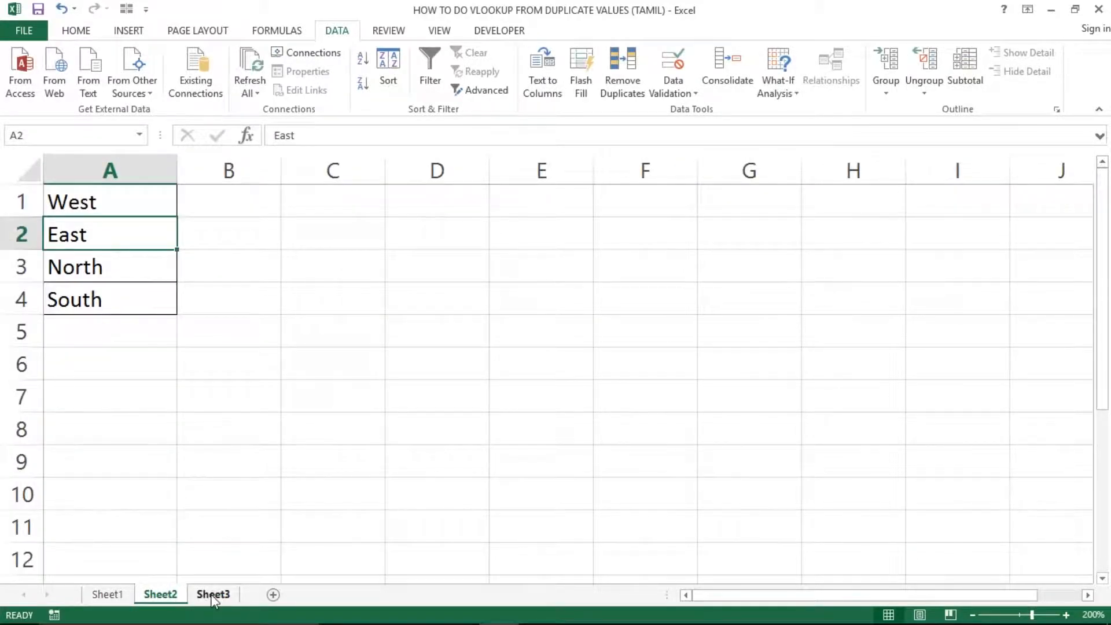
Check the new blank worksheet and return to the first Region entry, B2, on Sheet1
left_click(212, 596)
left_click(110, 596)
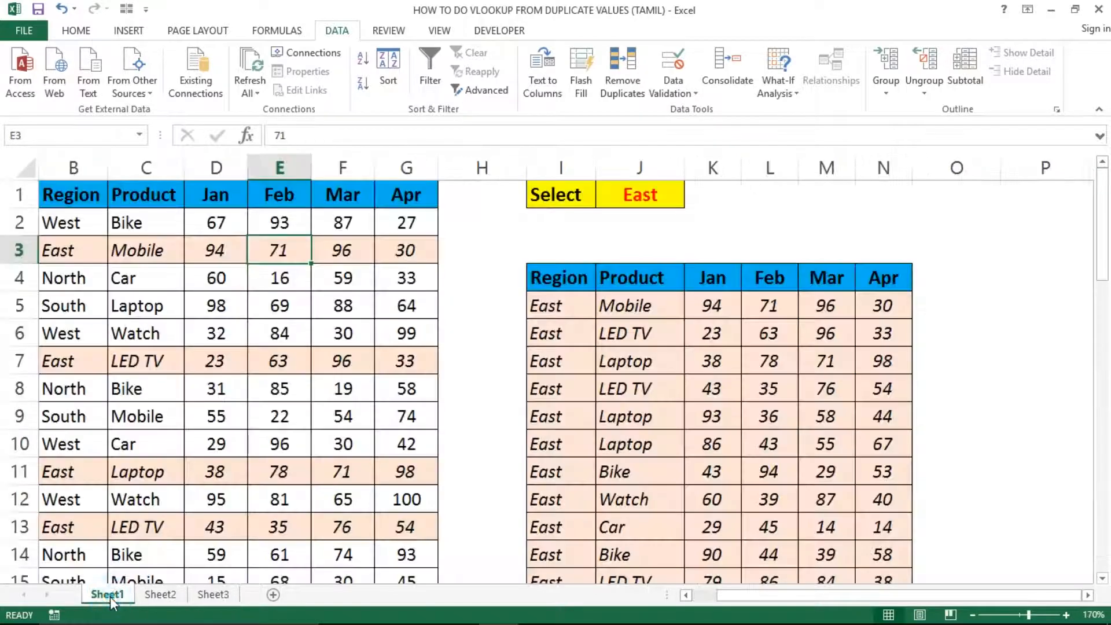
left_click(88, 208)
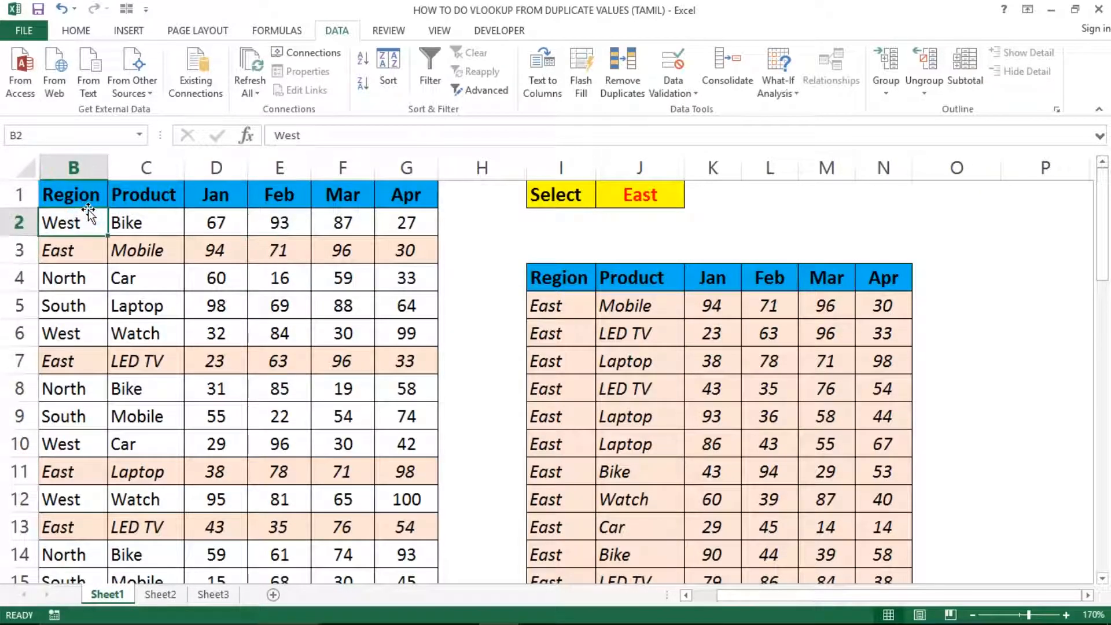
Copy the whole source table B1:G50 from Sheet1 and paste it into Sheet3 starting at B1
key("ctrl+shift+Right")
key("ctrl+shift+Down")
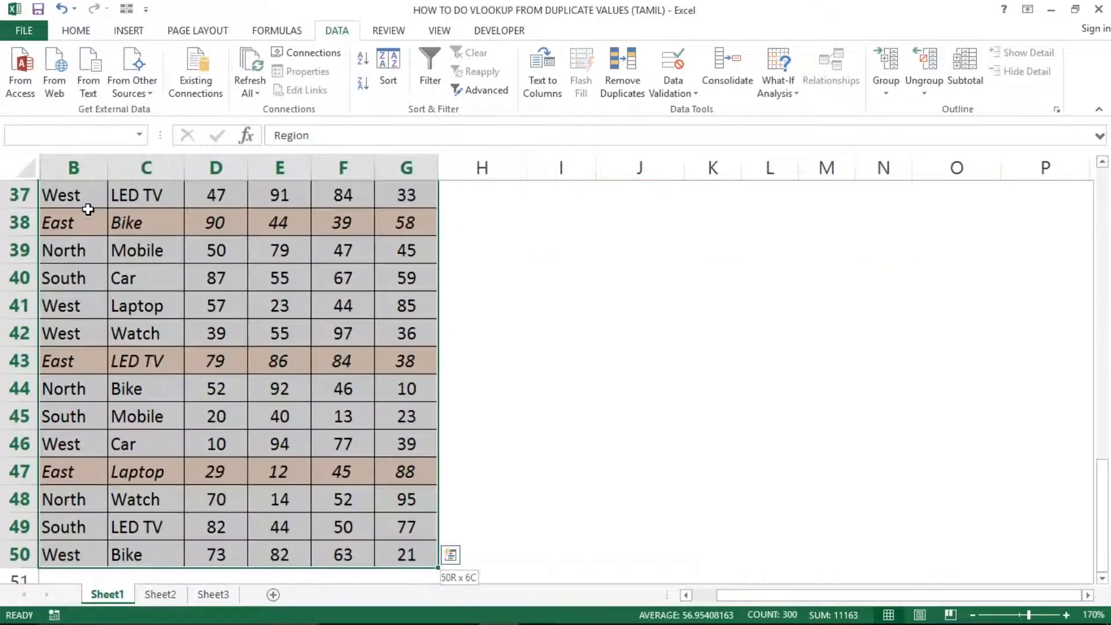
key("ctrl+c")
key("ctrl+Up")
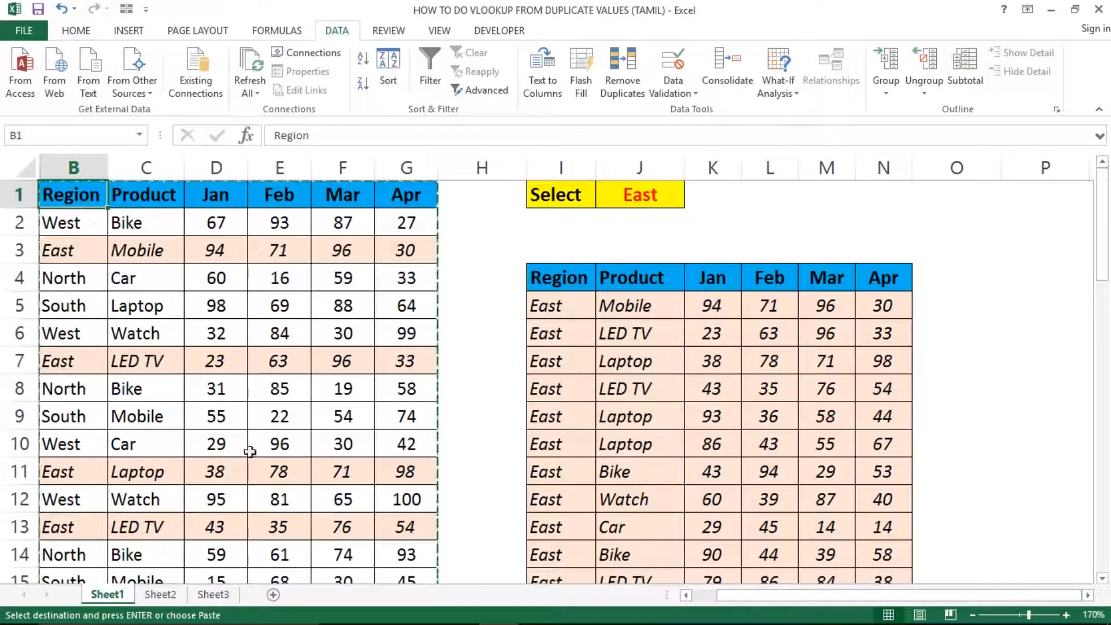
left_click(214, 596)
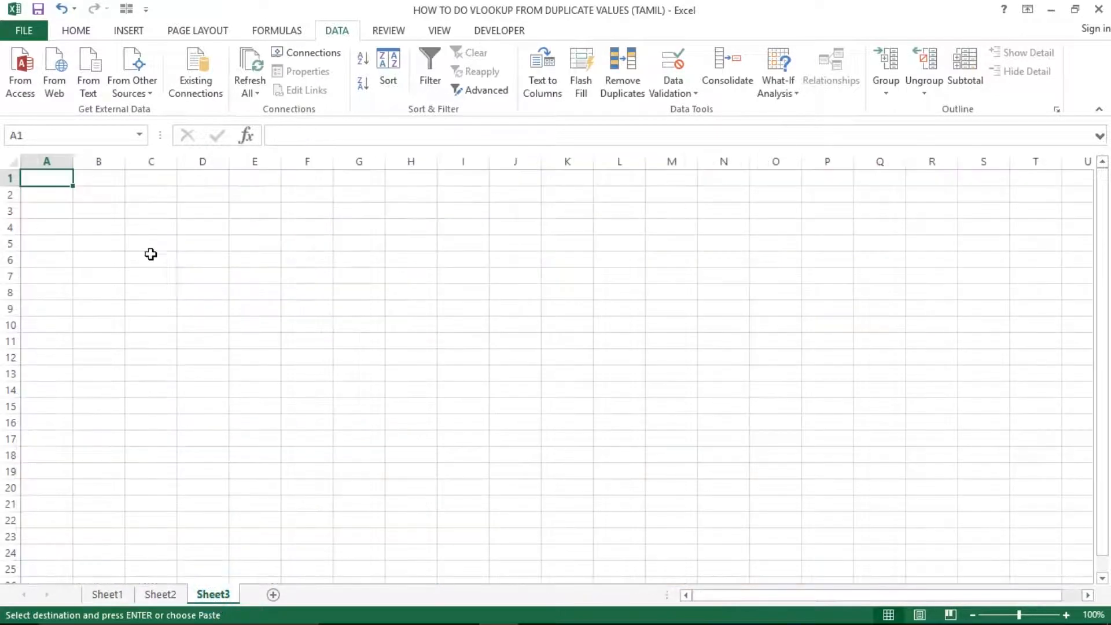
left_click(107, 178)
key("ctrl+v")
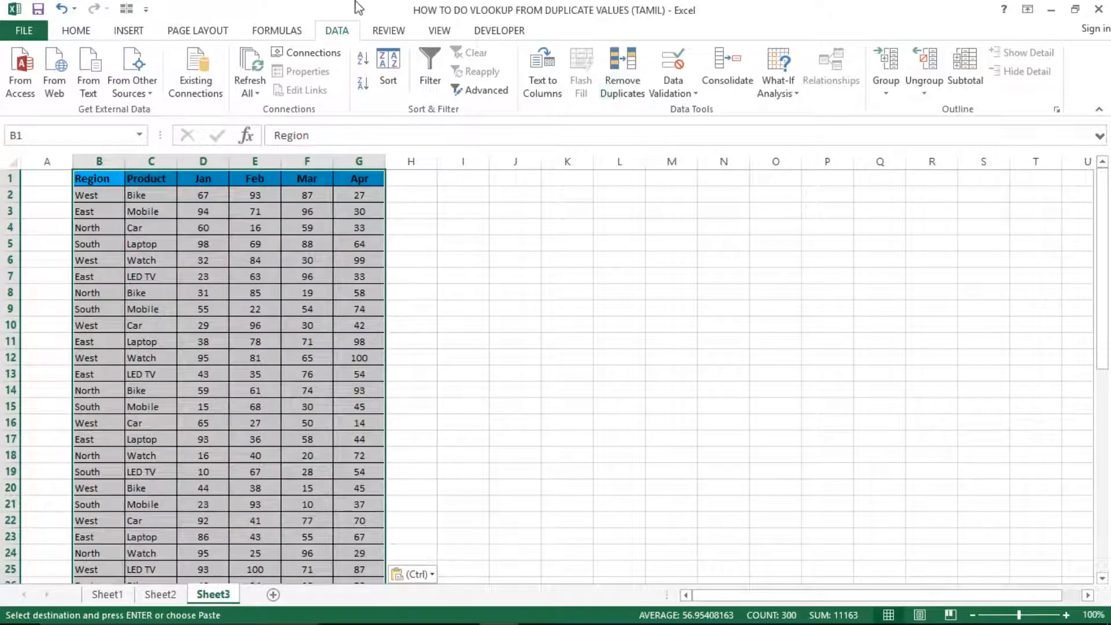
Clear the conditional formatting rules from the pasted table on Sheet3 and return to the Region header, B1
left_click(81, 32)
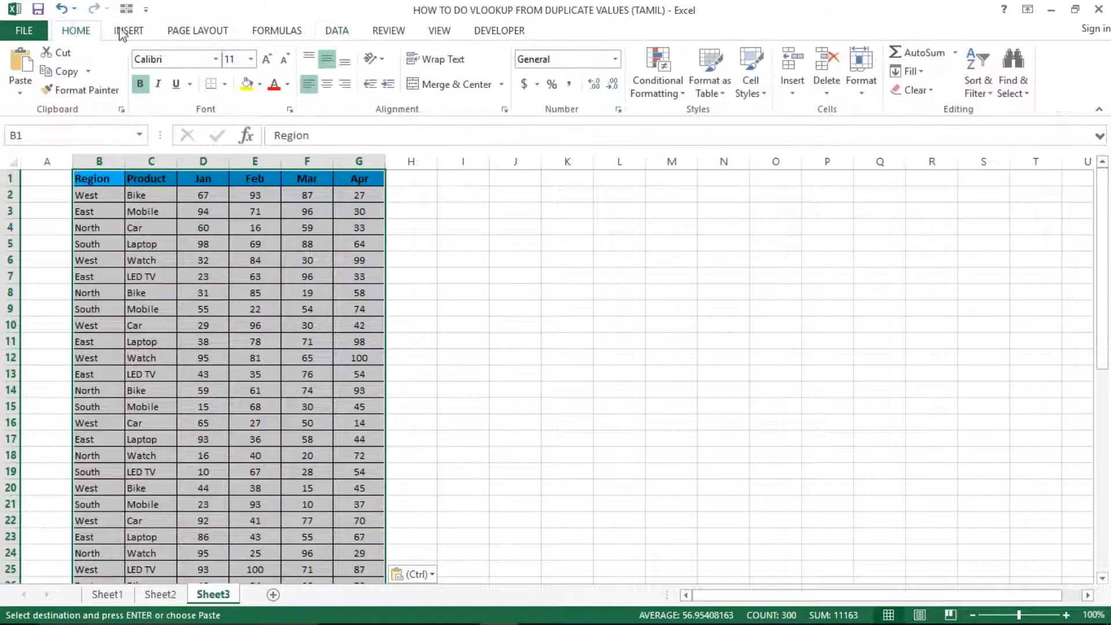
left_click(663, 92)
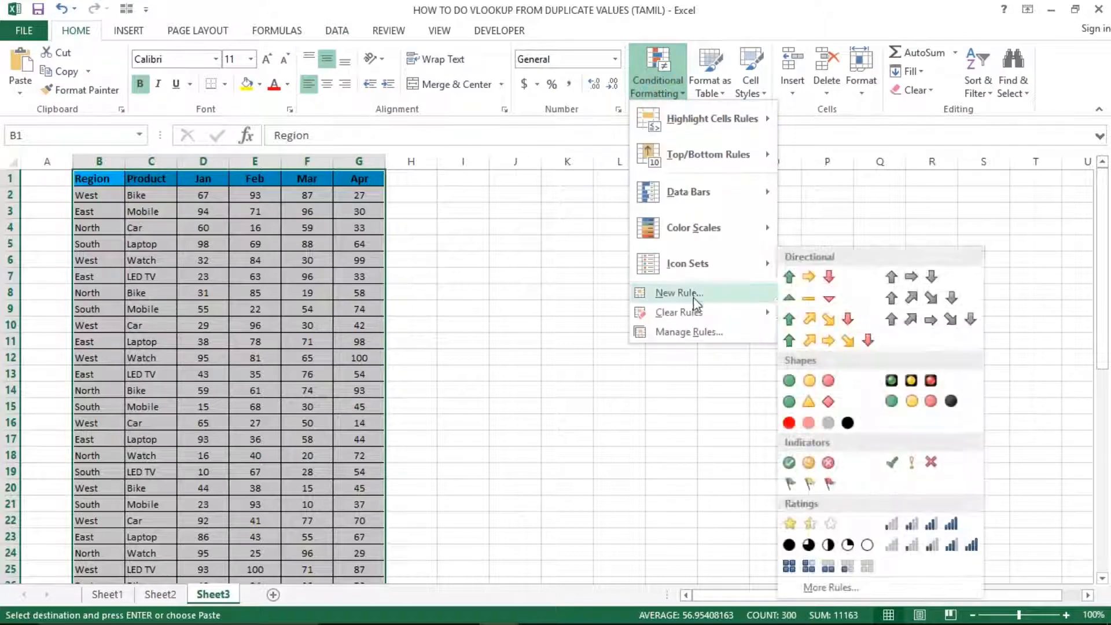
mouse_move(692, 311)
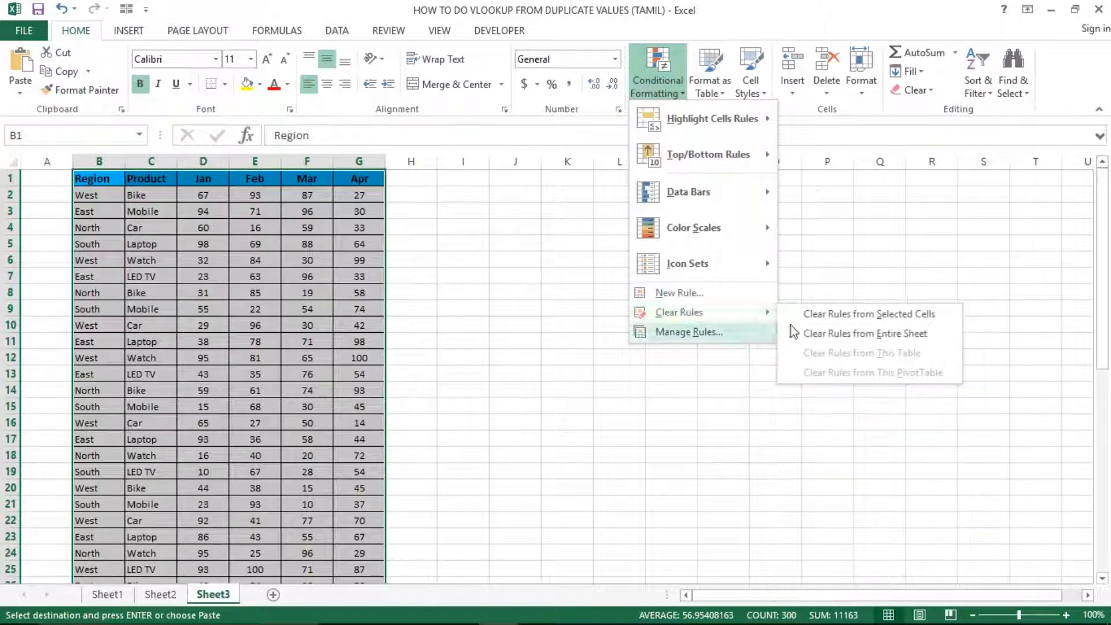
left_click(822, 315)
left_click(182, 289)
key("ctrl+Up")
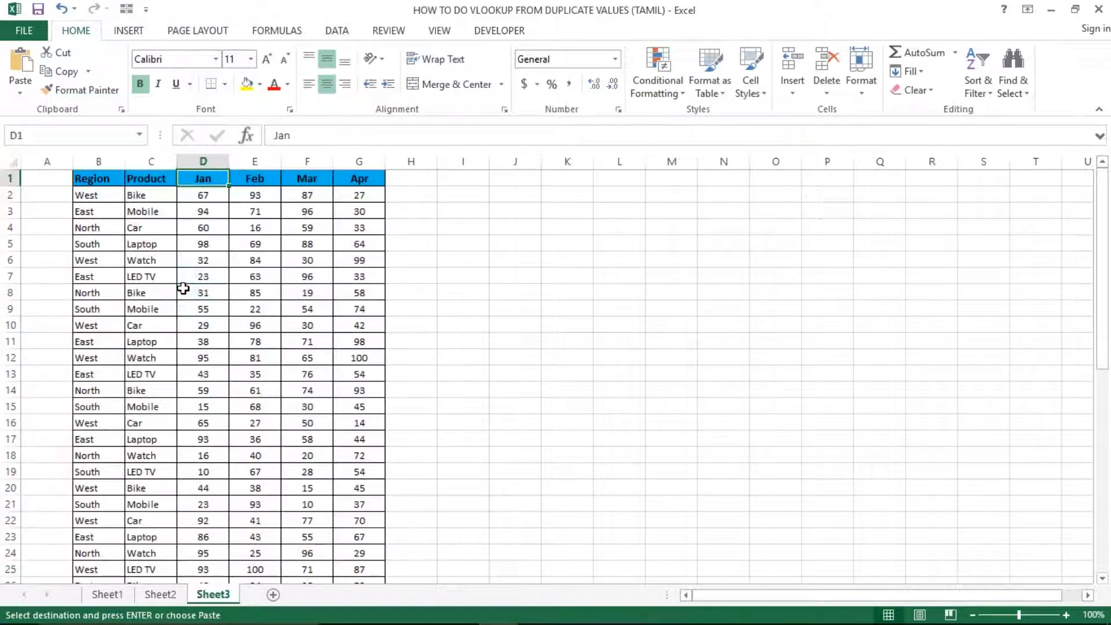
key("ctrl+Left")
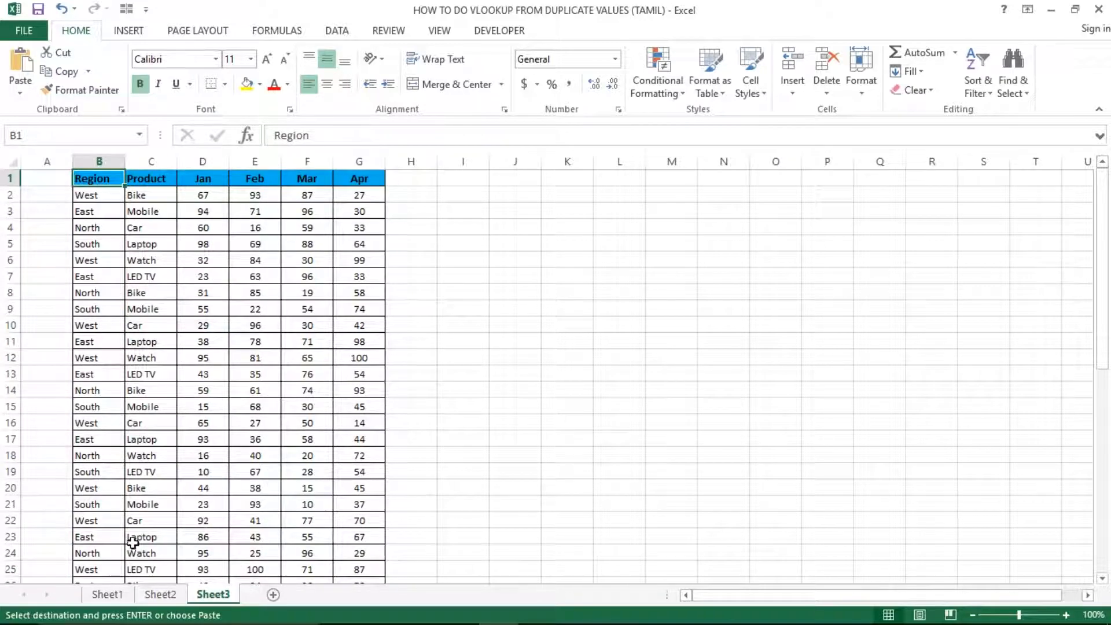
Copy the region selector and result headers, I1:N4, from Sheet1 and paste them into Sheet3 at I1
left_click(108, 595)
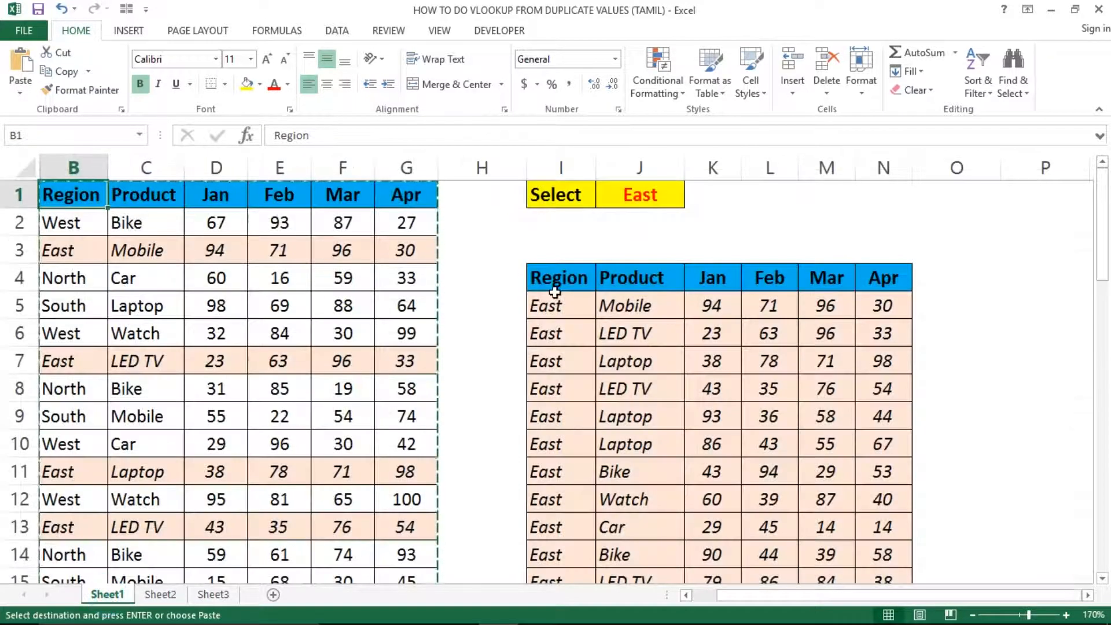
left_click_drag(565, 186, 569, 185)
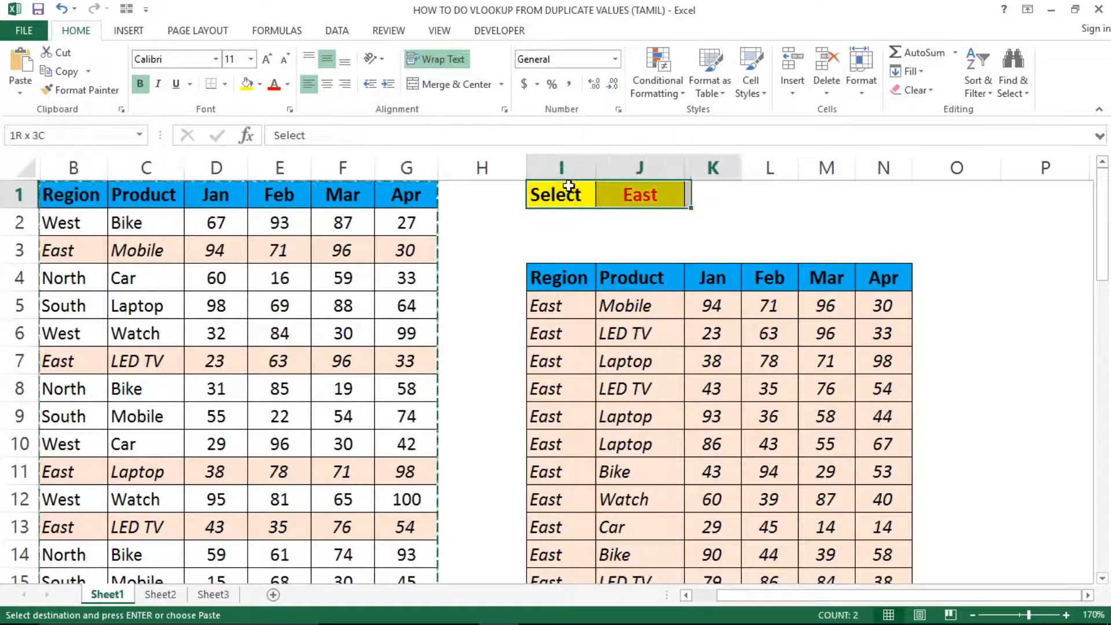
key("shift+Right")
key("shift+Right")
key("shift+Right")
key("shift+Right")
key("shift+Down")
key("shift+Down")
key("shift+Down")
key("shift+Down")
key("shift+Up")
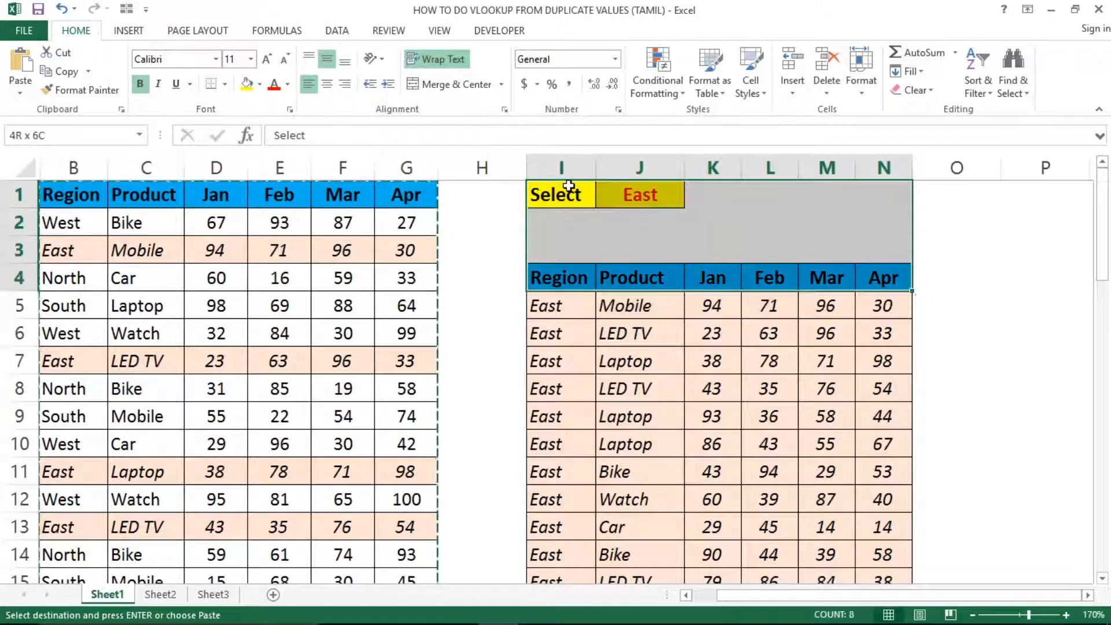
key("ctrl+c")
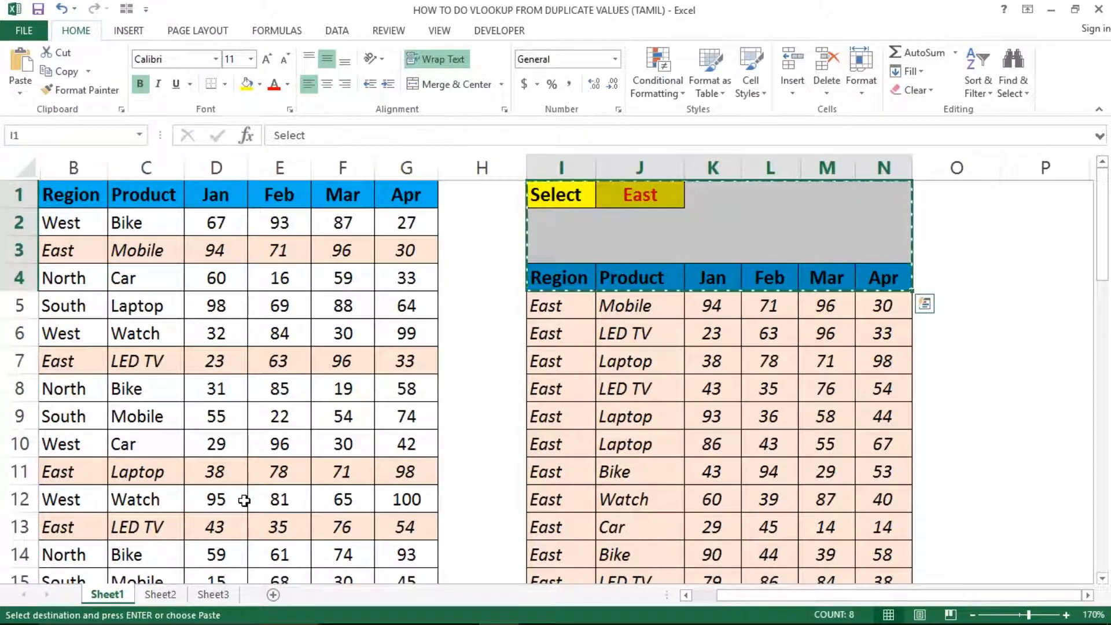
left_click(213, 594)
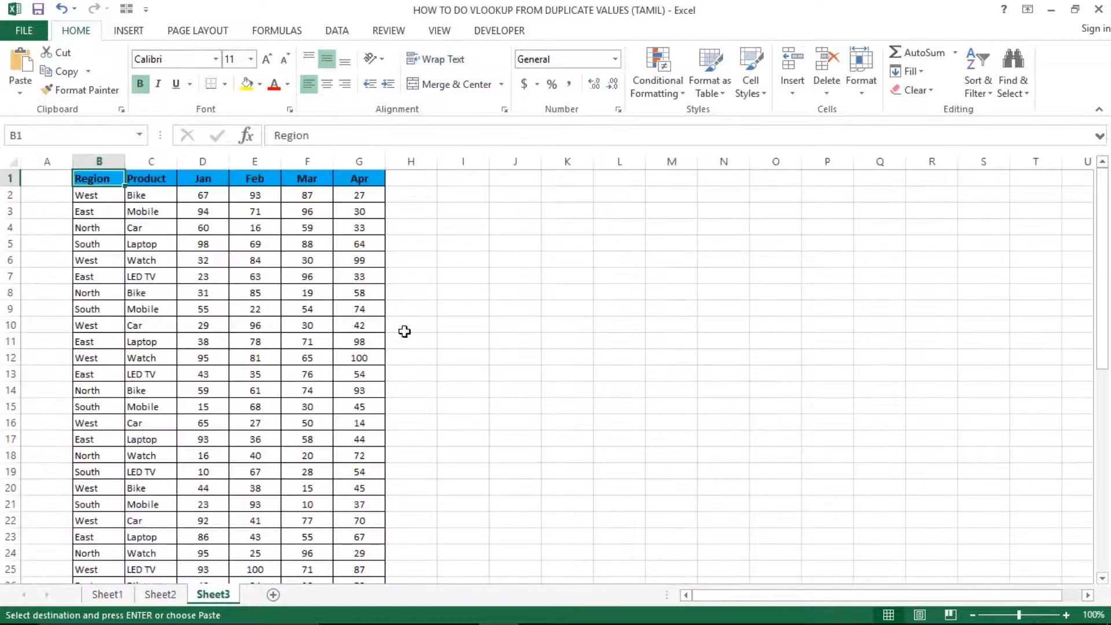
left_click(478, 177)
key("ctrl+v")
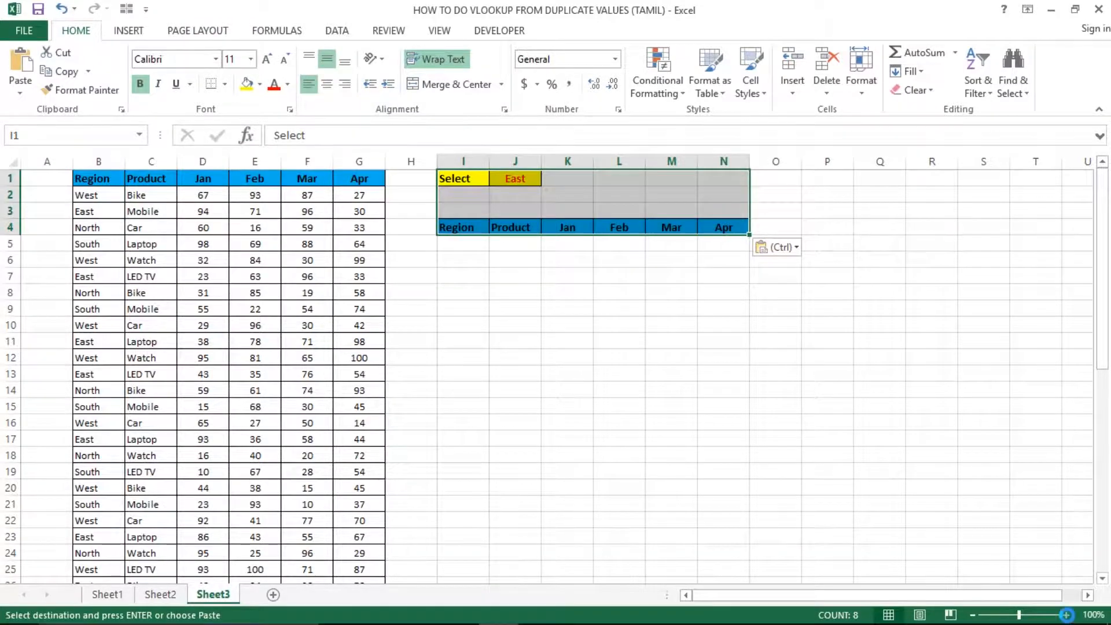
Enlarge Sheet3 to 150% and examine the source table headers beside the pasted selector and result headers
left_click(1066, 615)
left_click(1066, 615)
left_click(1067, 615)
left_click(1066, 615)
left_click(1066, 615)
left_click(593, 446)
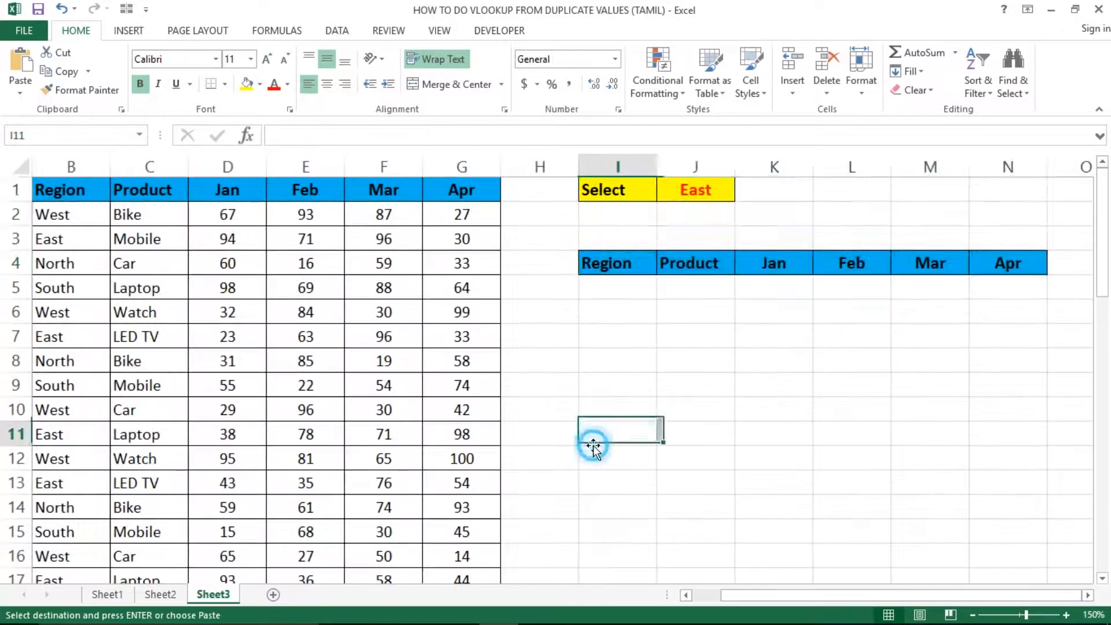
key("ctrl+Up")
key("ctrl+Up")
key("ctrl+Left")
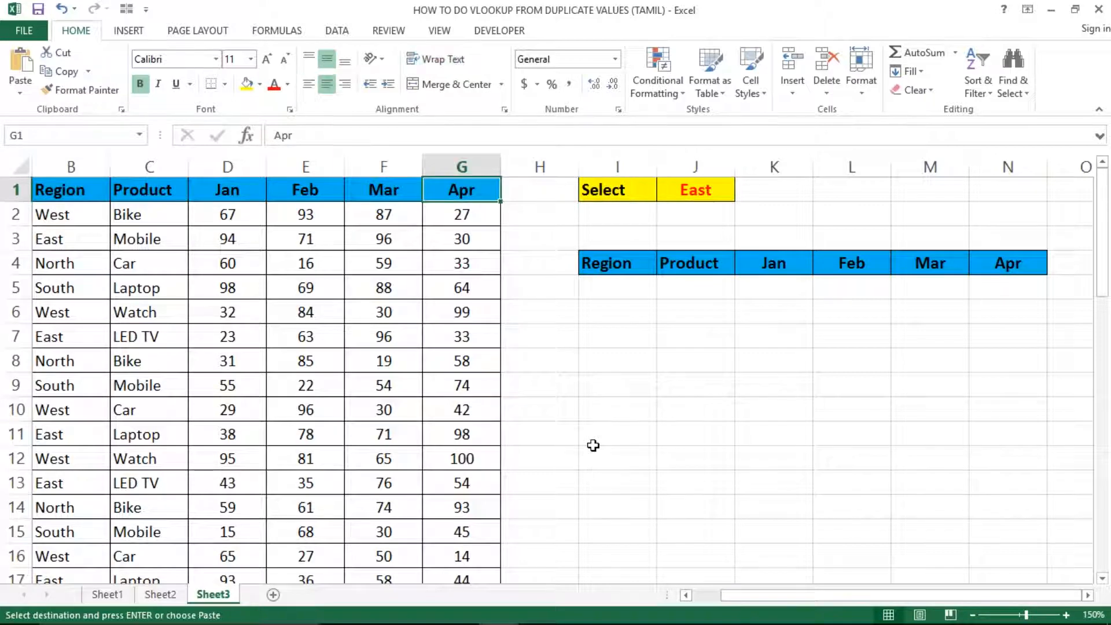
key("ctrl+Left")
key("ctrl+Left")
key("Right")
key("Right")
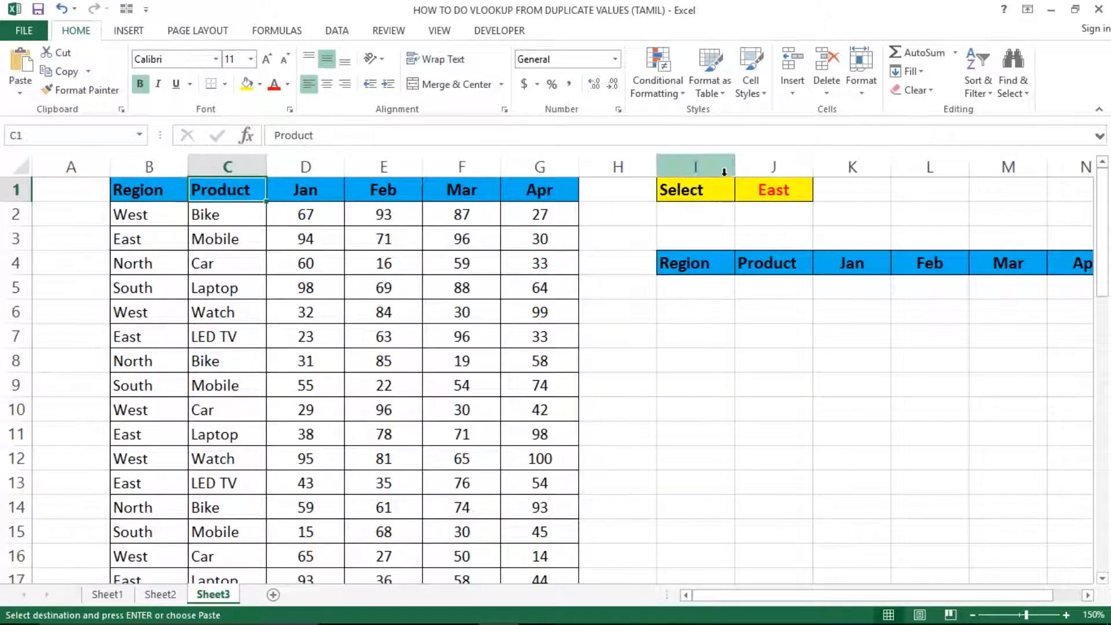
Remove all data validation settings from the region selector cell J1 on Sheet3
left_click(774, 189)
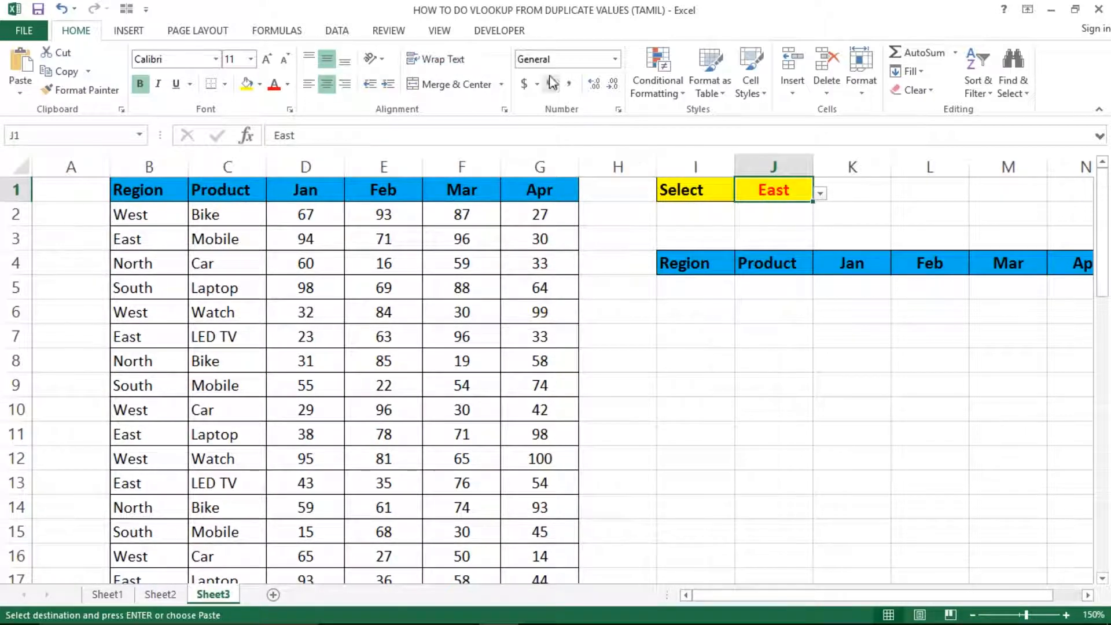
left_click(338, 32)
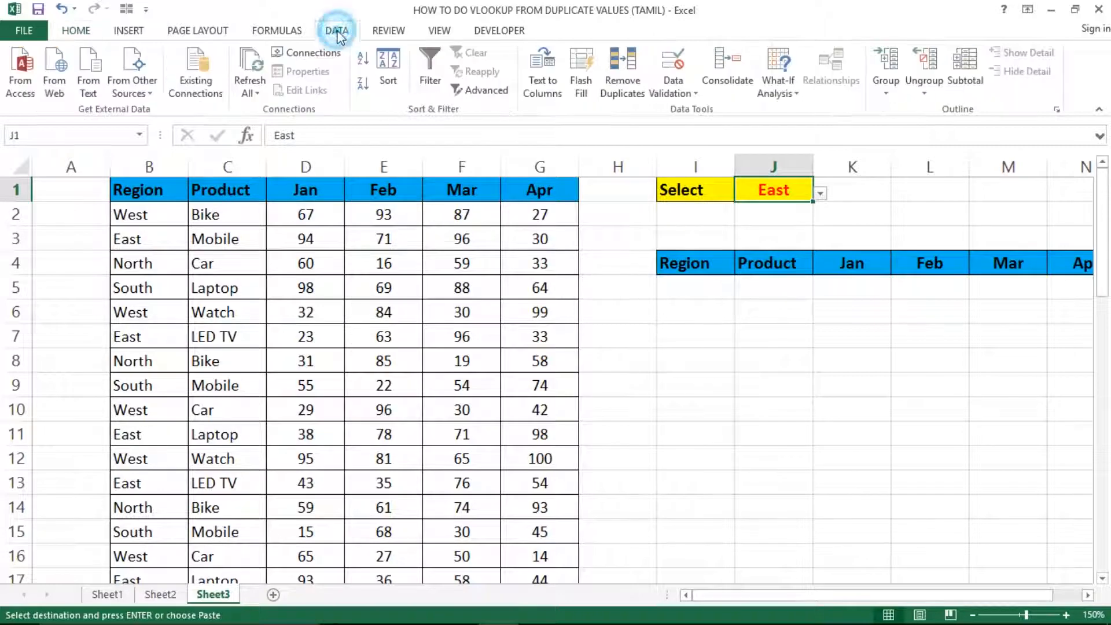
left_click(688, 91)
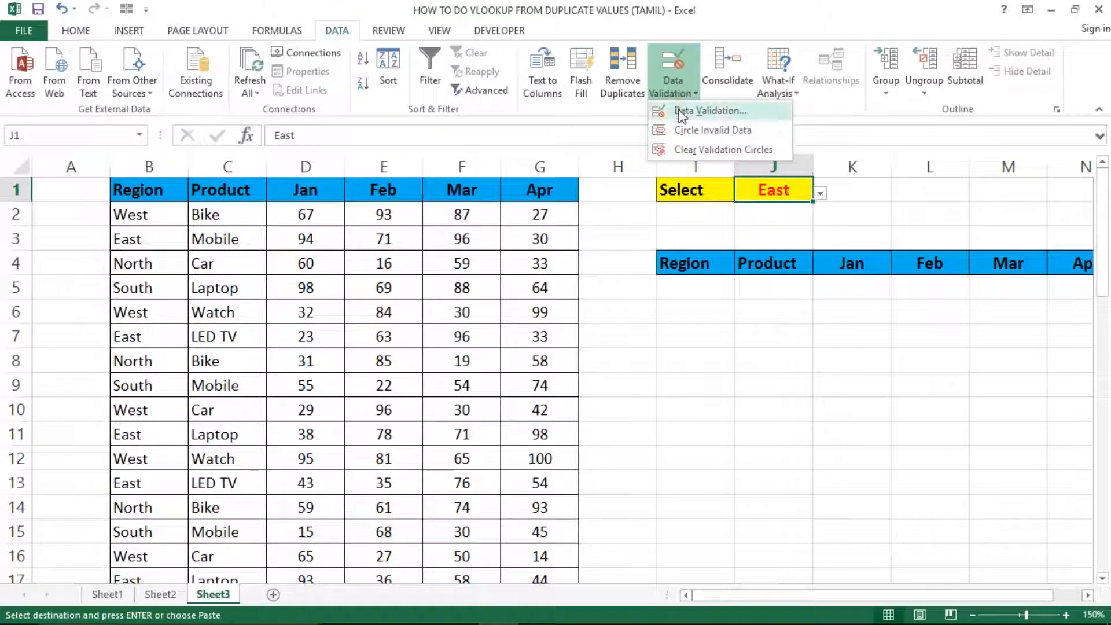
left_click(683, 111)
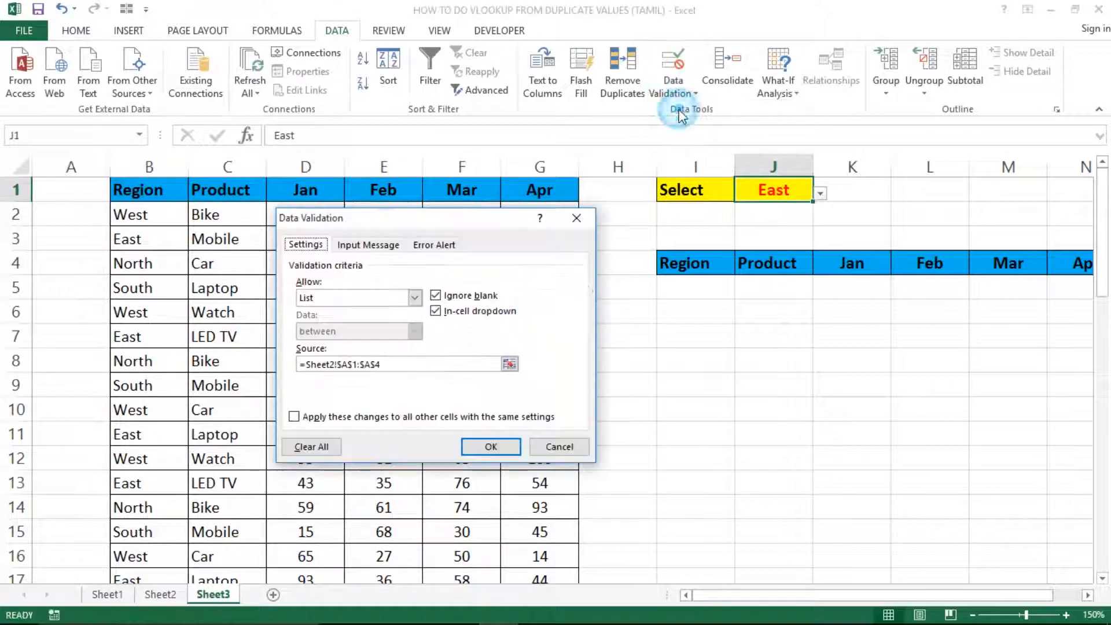
left_click(325, 447)
left_click(502, 446)
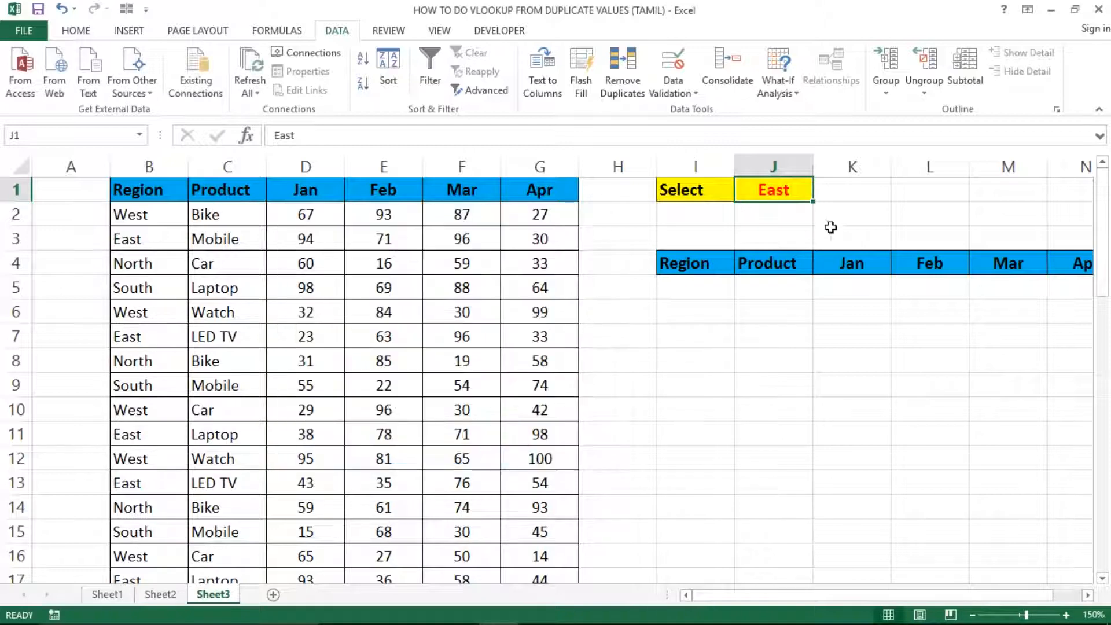
Delete the contents of the selector cell J1 and keep that cell selected
left_click(815, 218)
key("Up")
key("Left")
key("Delete")
key("Right")
key("Left")
key("Left")
key("Right")
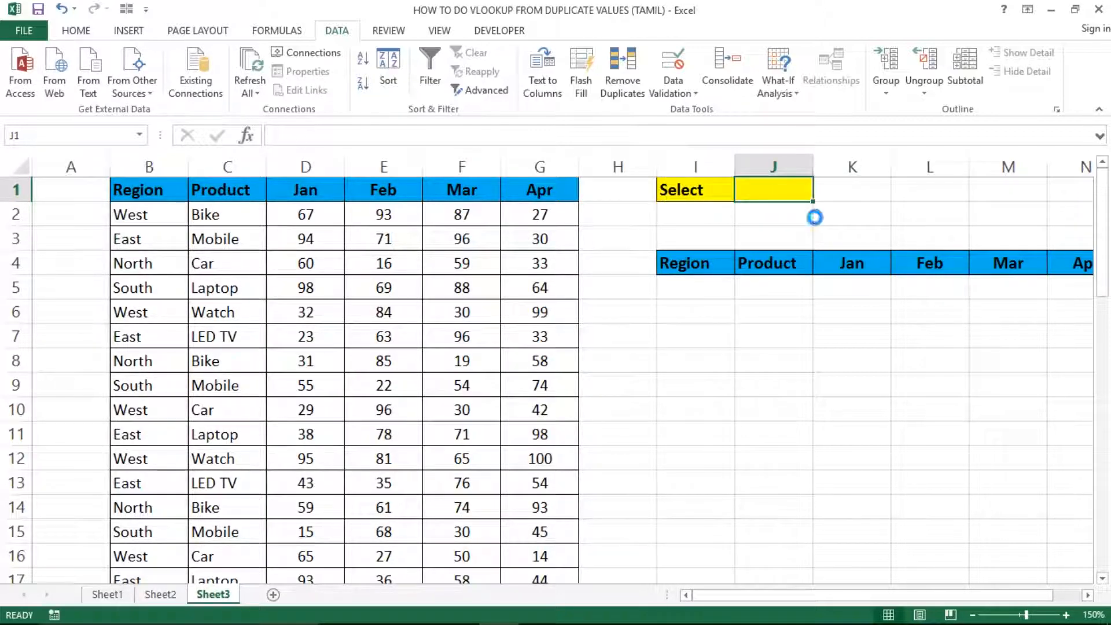
Add list validation to J1 with the source =Sheet2!$A$1:$A$4 and choose North from it
left_click(690, 96)
left_click(691, 110)
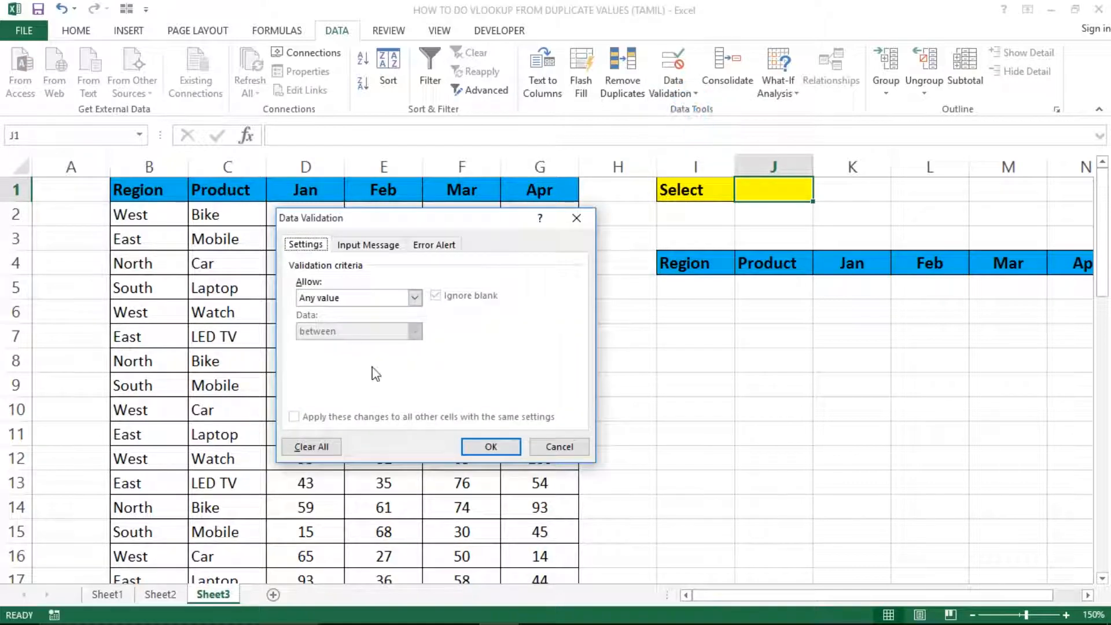
left_click(385, 299)
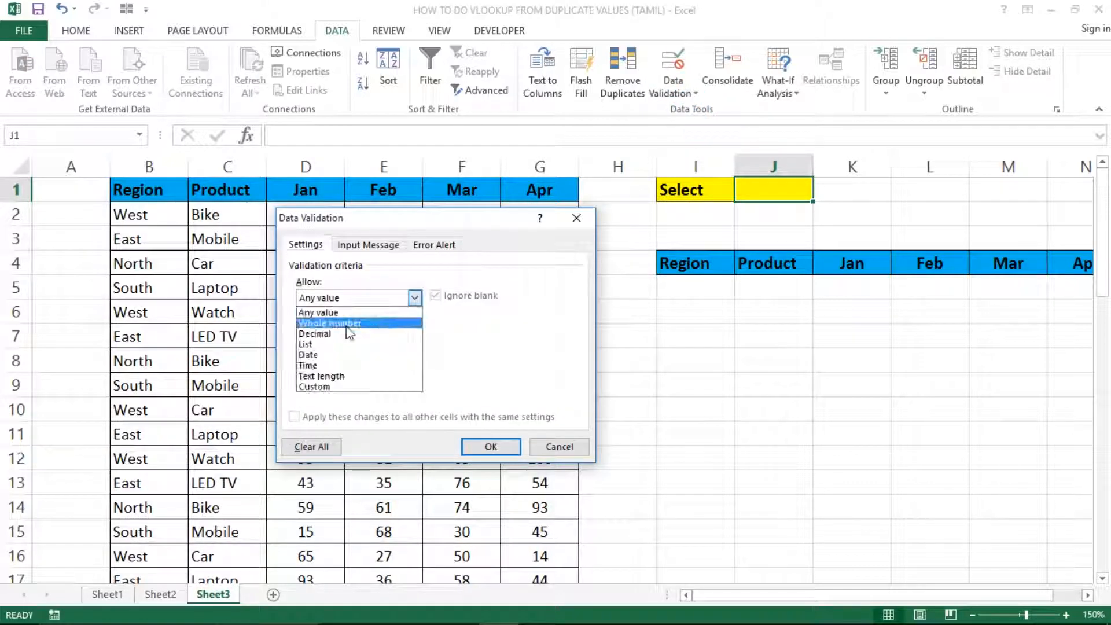
left_click(321, 346)
left_click(477, 363)
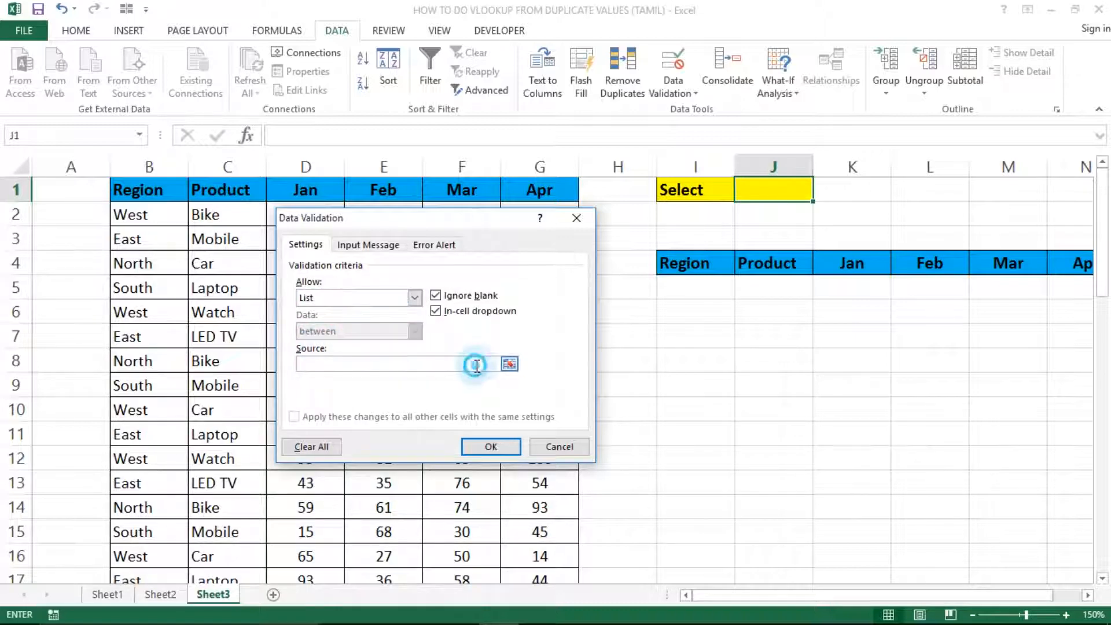
left_click(160, 595)
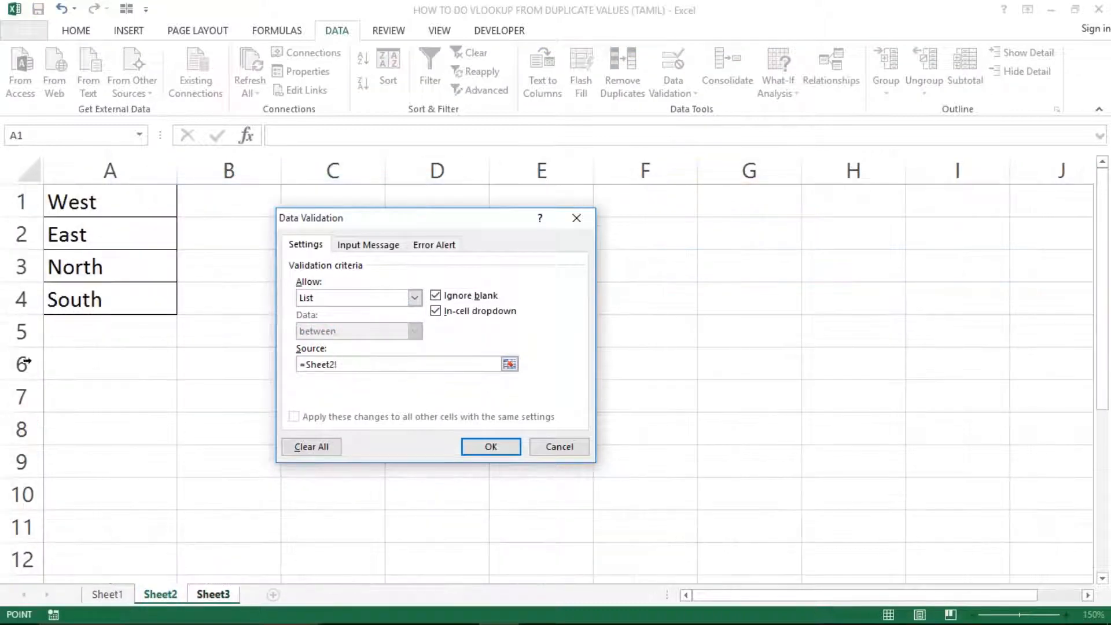
left_click(74, 206)
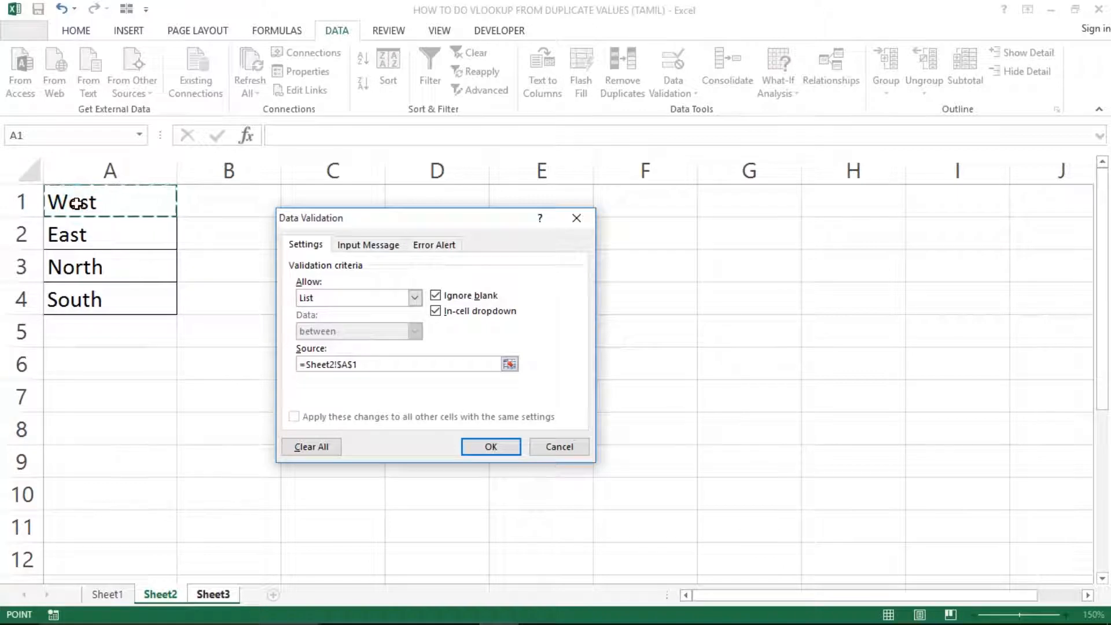
key("ctrl+shift+Down")
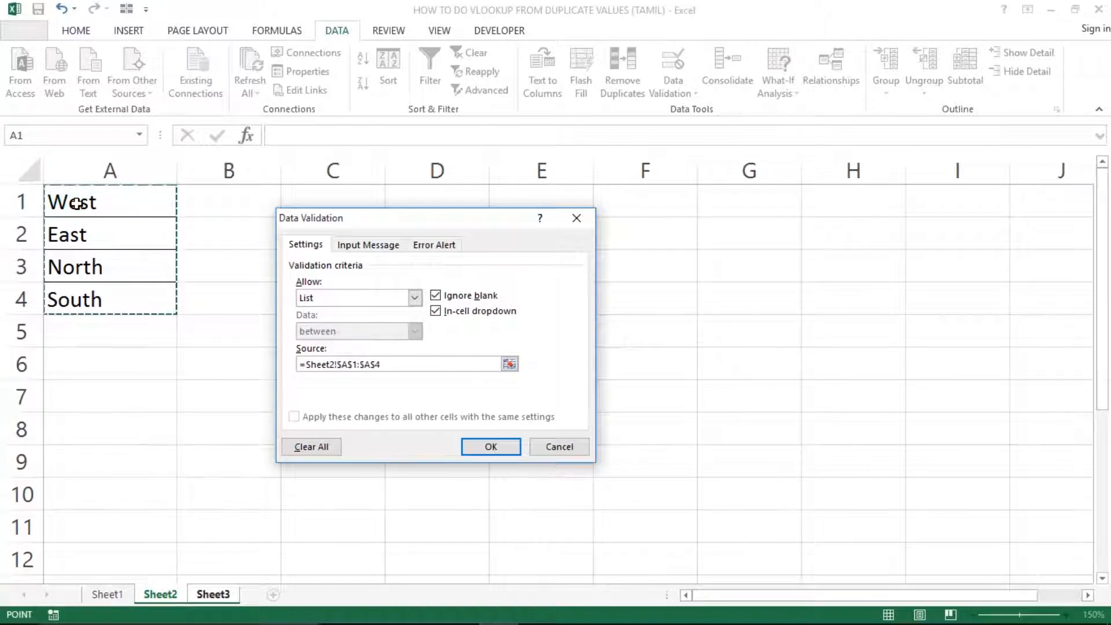
key("Return")
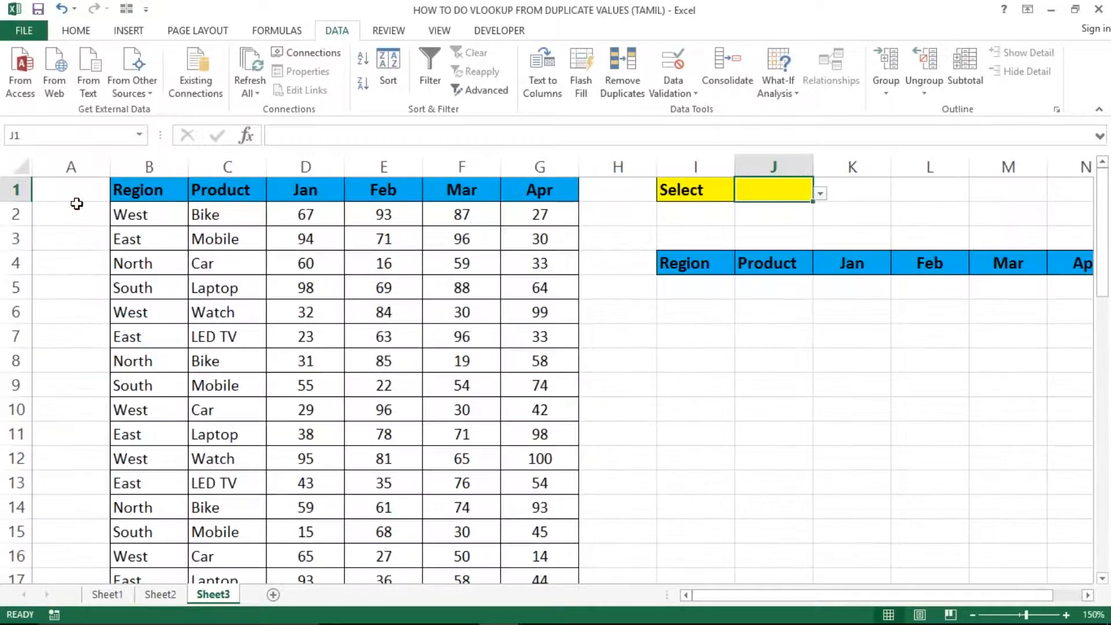
left_click(820, 194)
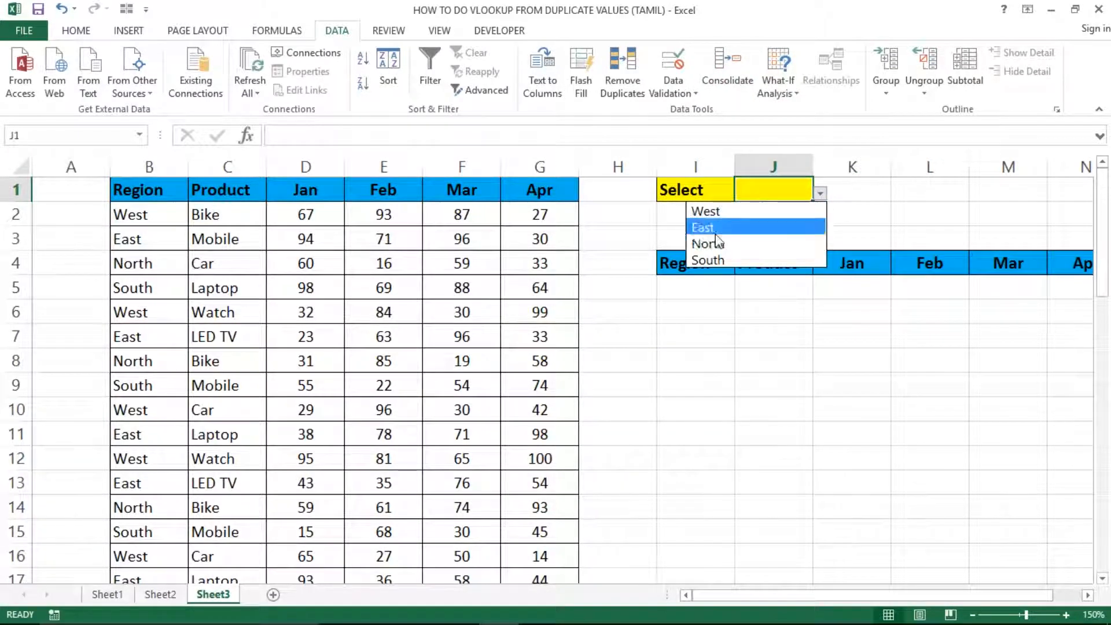
left_click(724, 242)
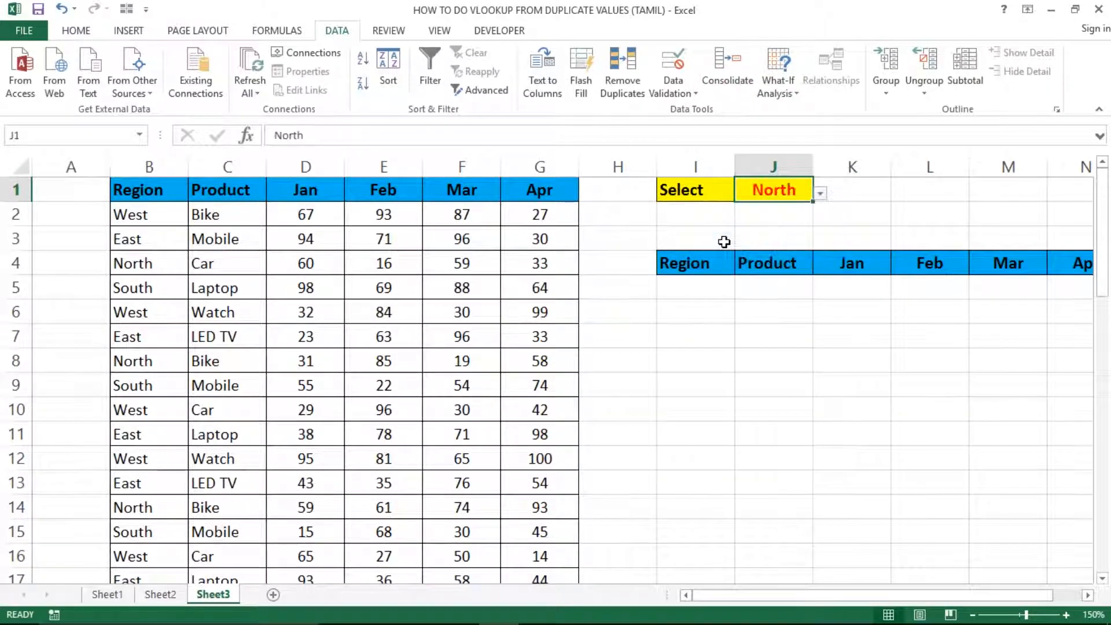
Review the region options in the J1 list without choosing a different one
left_click(436, 182)
key("Right")
key("Right")
key("Right")
key("Right")
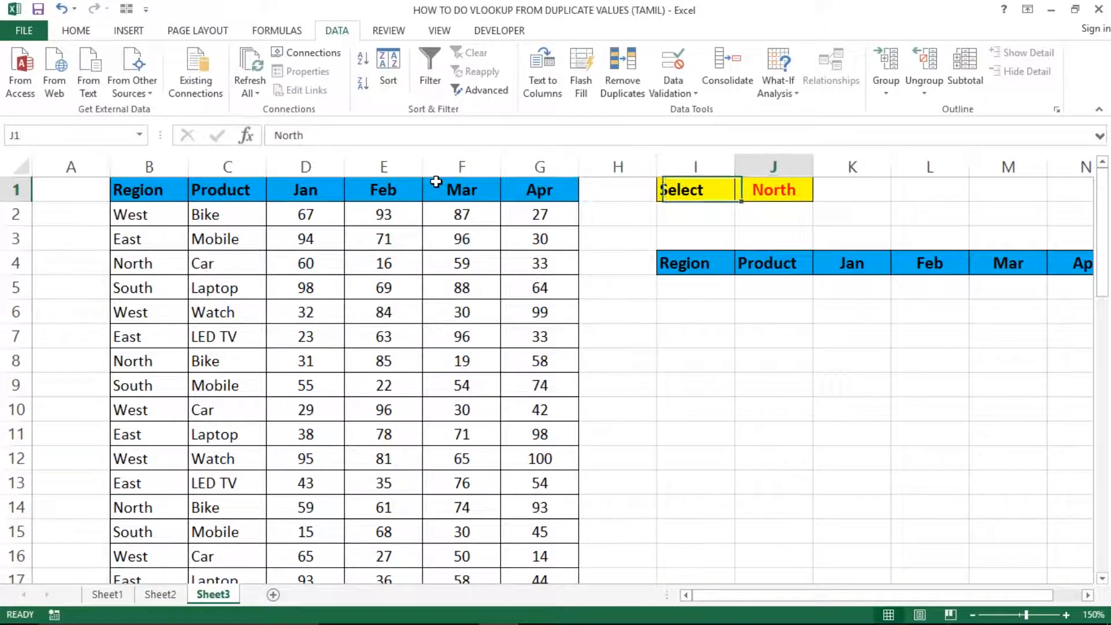
key("alt+Down")
key("Down")
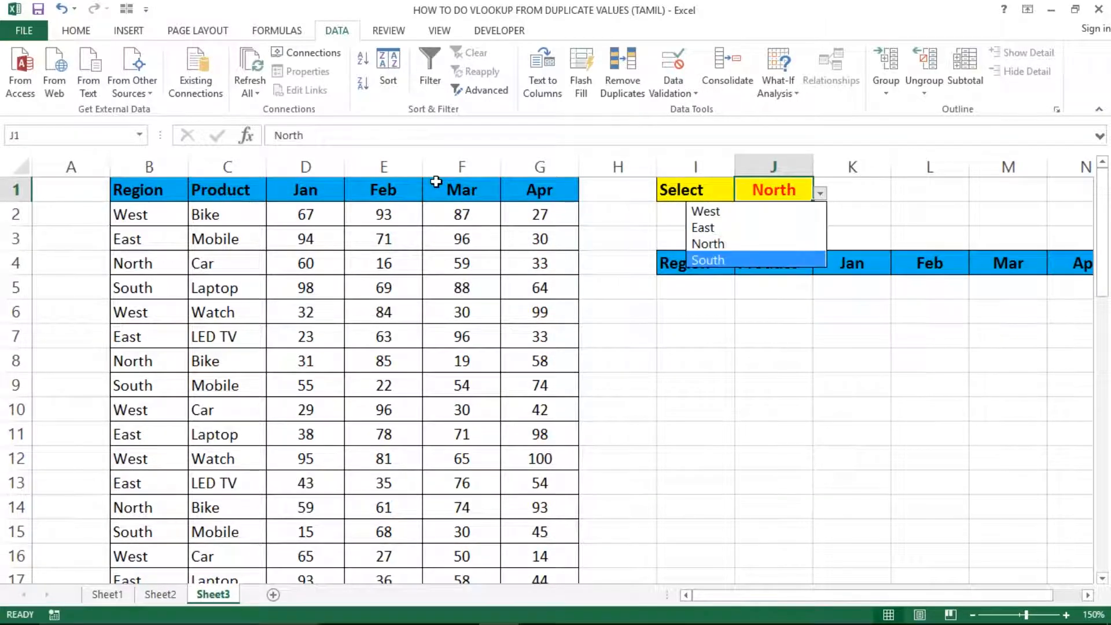
key("Up")
key("Up")
key("Up")
key("Down")
key("Down")
key("Down")
key("Escape")
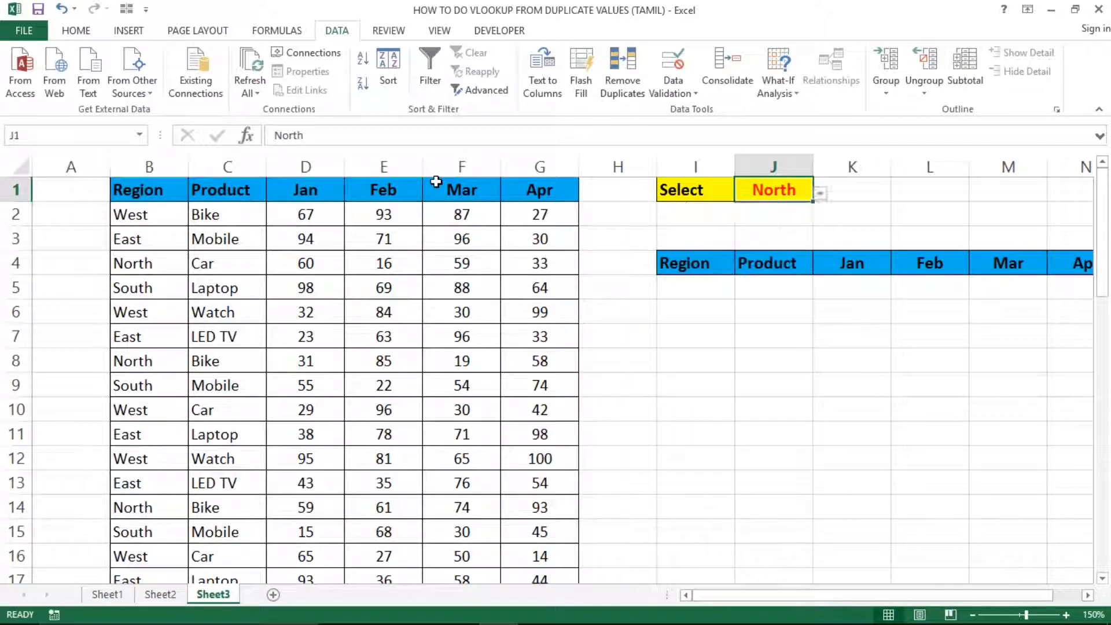
Examine the full extent of the source table starting at B1 on Sheet3
key("Left")
key("Left")
key("Left")
key("Left")
key("Left")
key("Left")
key("Left")
key("Left")
key("ctrl+shift+Right")
key("ctrl+shift+Down")
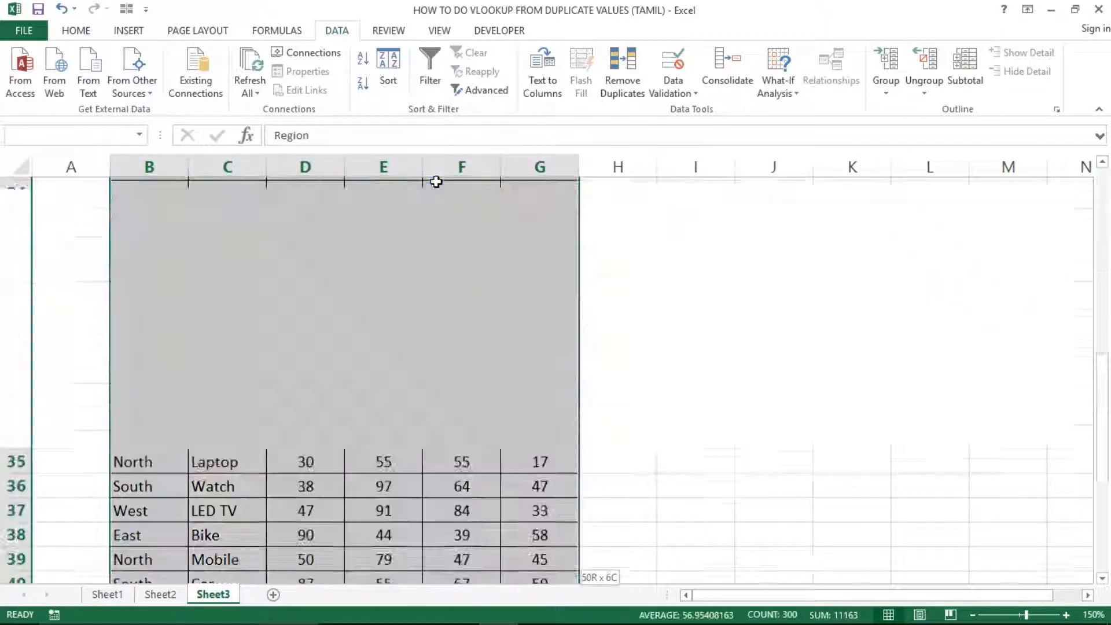
key("ctrl+Up")
key("Right")
key("Right")
key("Right")
key("Right")
key("Right")
key("Right")
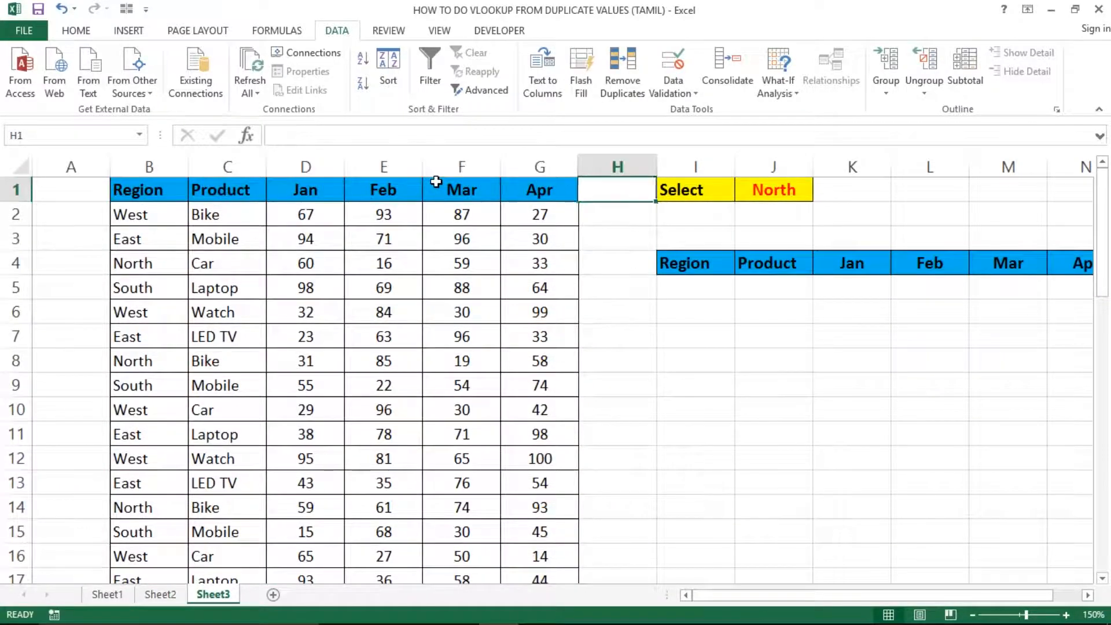
Examine the empty result row I5:N5 beneath the Region to Apr result headers
key("Down")
key("Down")
key("Down")
key("Down")
key("Right")
key("shift+Right")
key("shift+Right")
key("shift+Right")
key("shift+Right")
key("shift+Right")
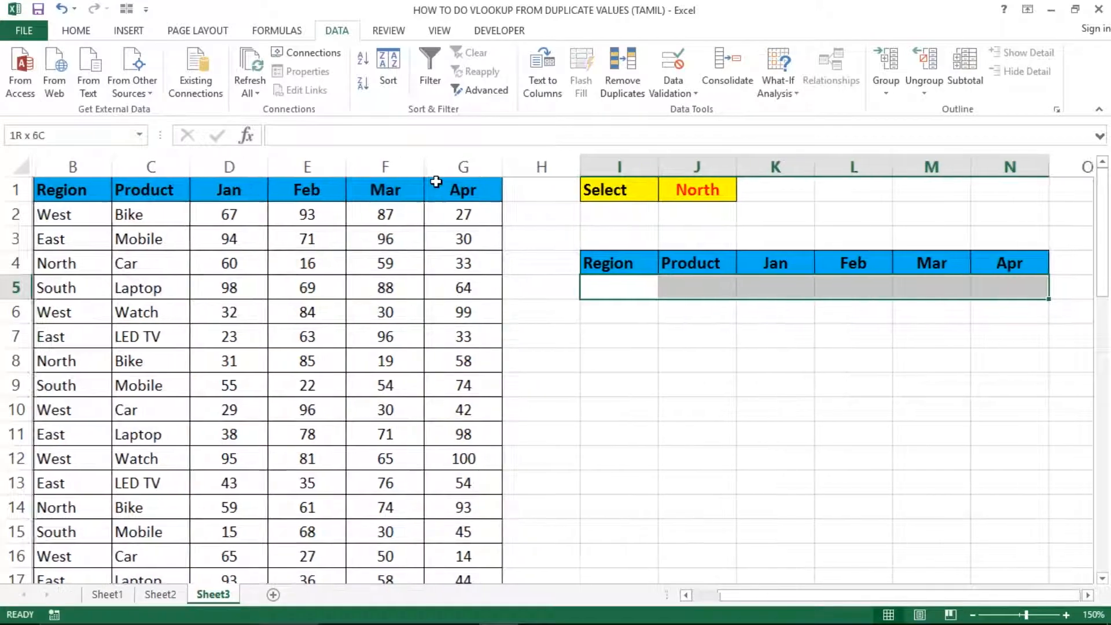
key("shift+Right")
key("shift+Left")
key("shift+Left")
key("Left")
key("Left")
key("Right")
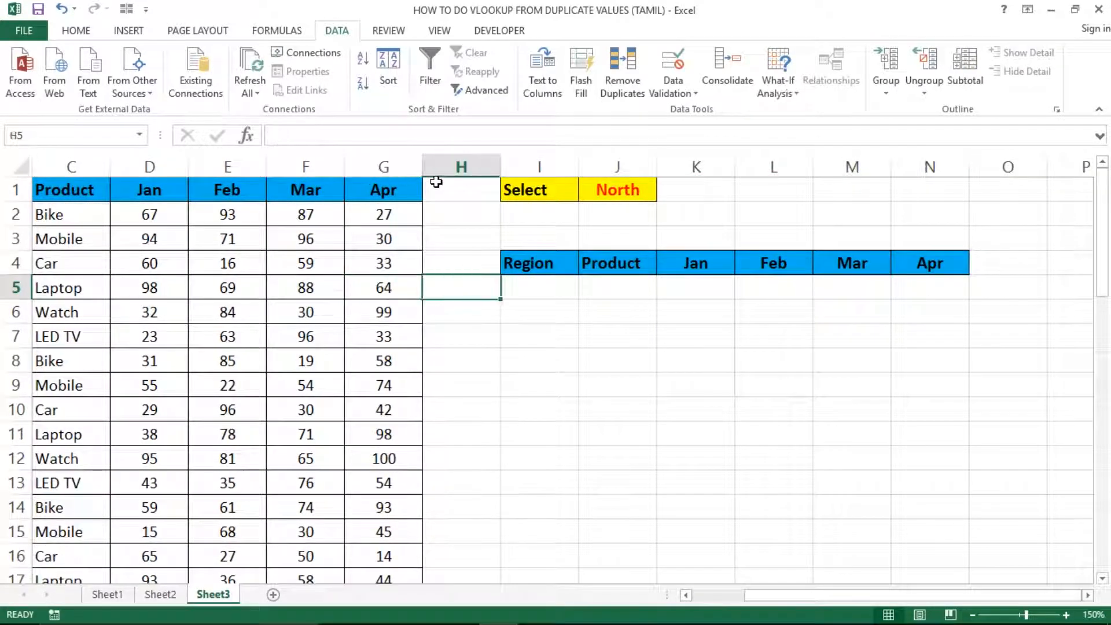
Enlarge Sheet3 to 160% and select cell A2 beside the first data row
key("Left")
key("Left")
key("Home")
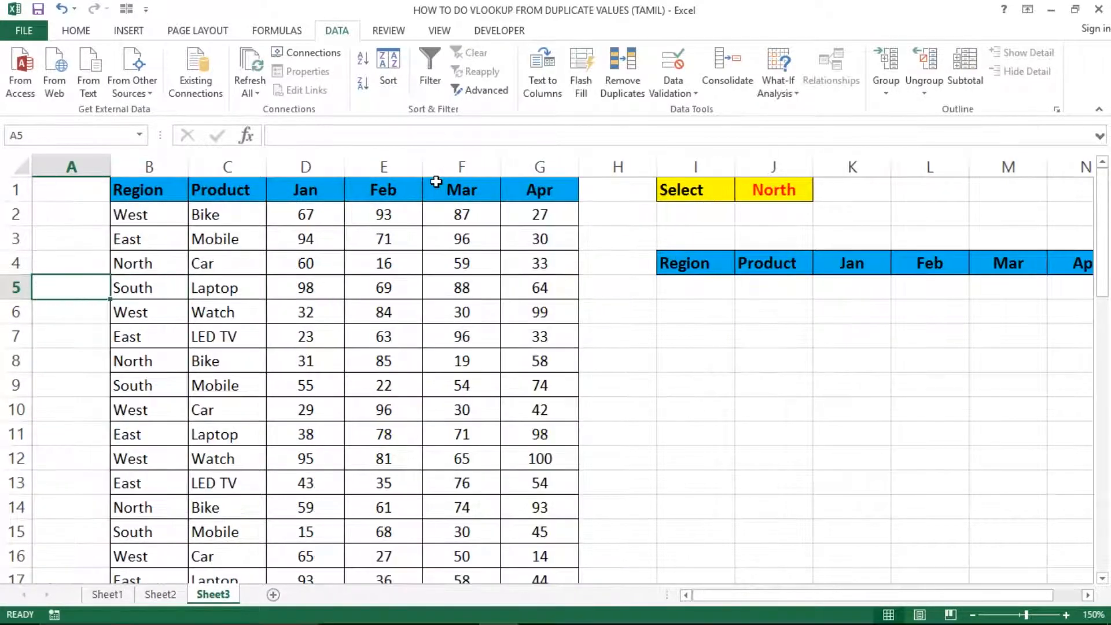
key("ctrl+Up")
key("Down")
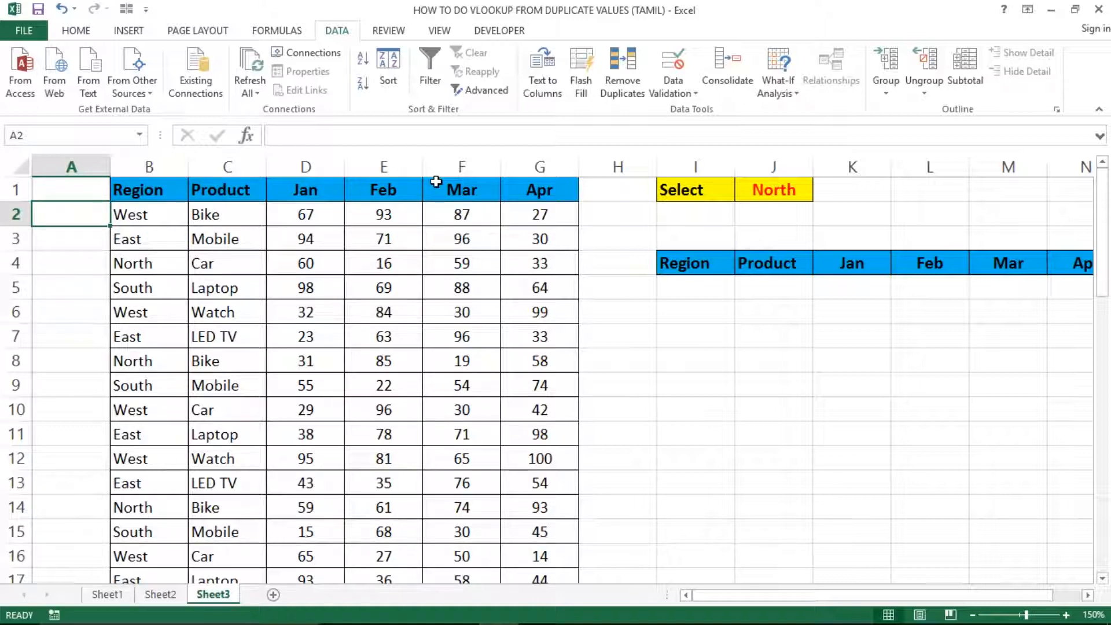
key("Right")
key("Left")
key("Right")
key("Left")
left_click(1066, 615)
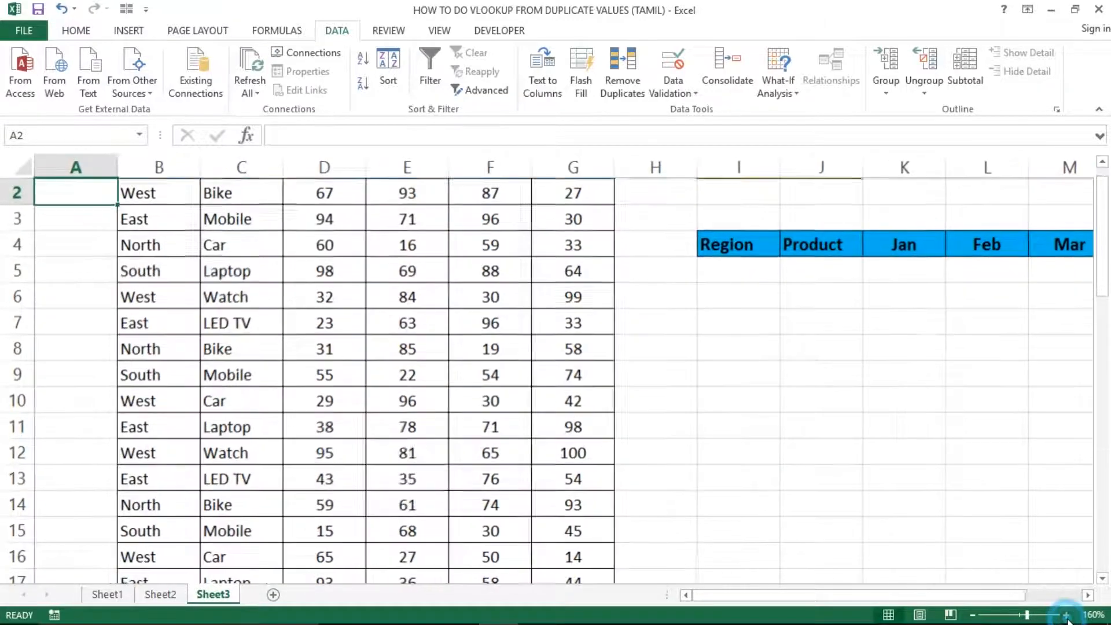
left_click(511, 487)
key("ctrl+Up")
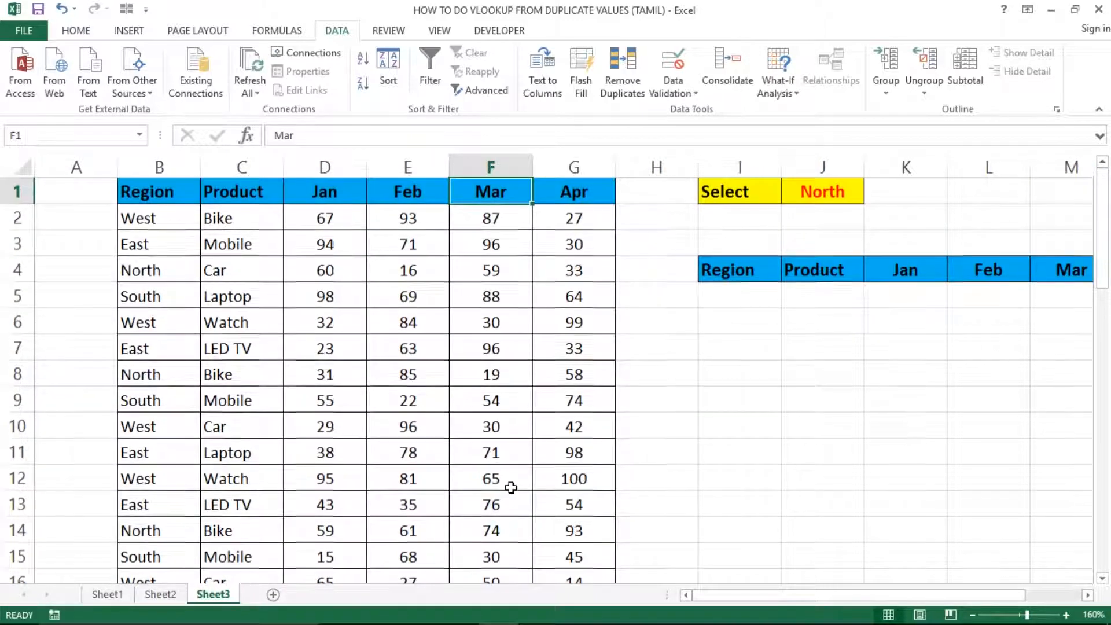
key("Left")
key("Left")
key("Left")
key("Left")
key("Left")
key("Down")
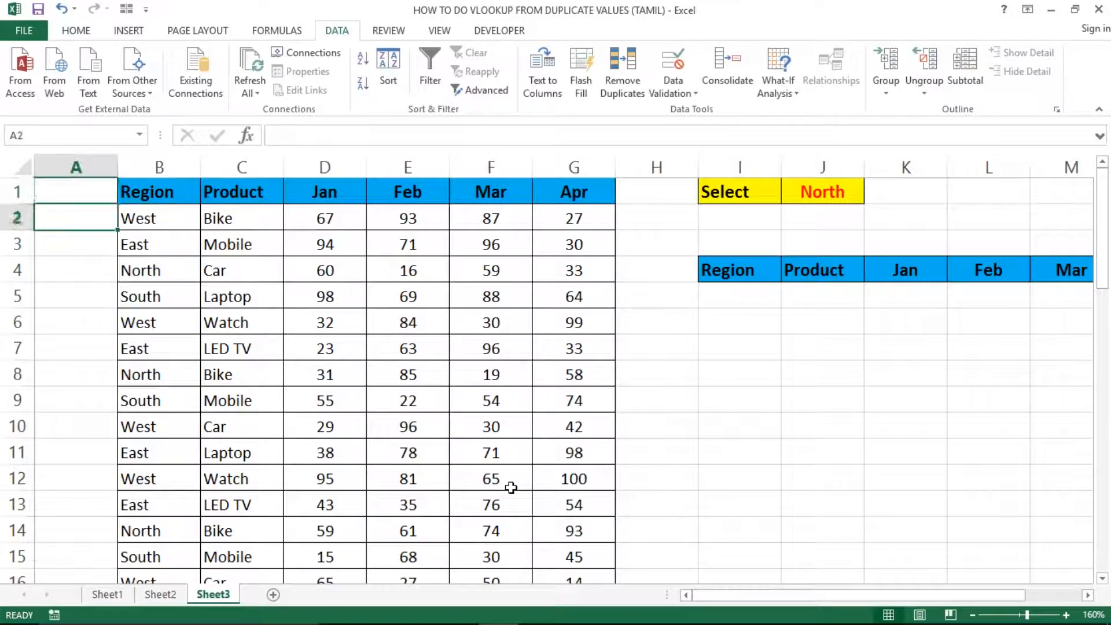
Compare the region selector in J1 with the source Region column, up to the first matching row 4
key("Right")
key("Right")
key("Right")
key("Right")
key("Right")
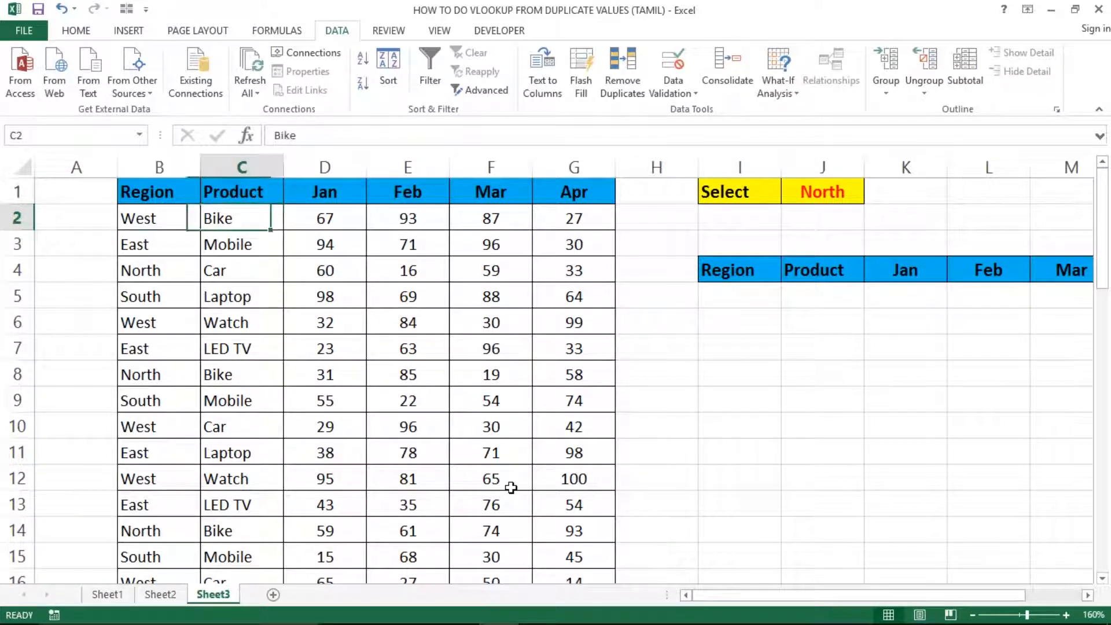
key("Right")
key("Right")
key("Right")
key("Right")
key("Up")
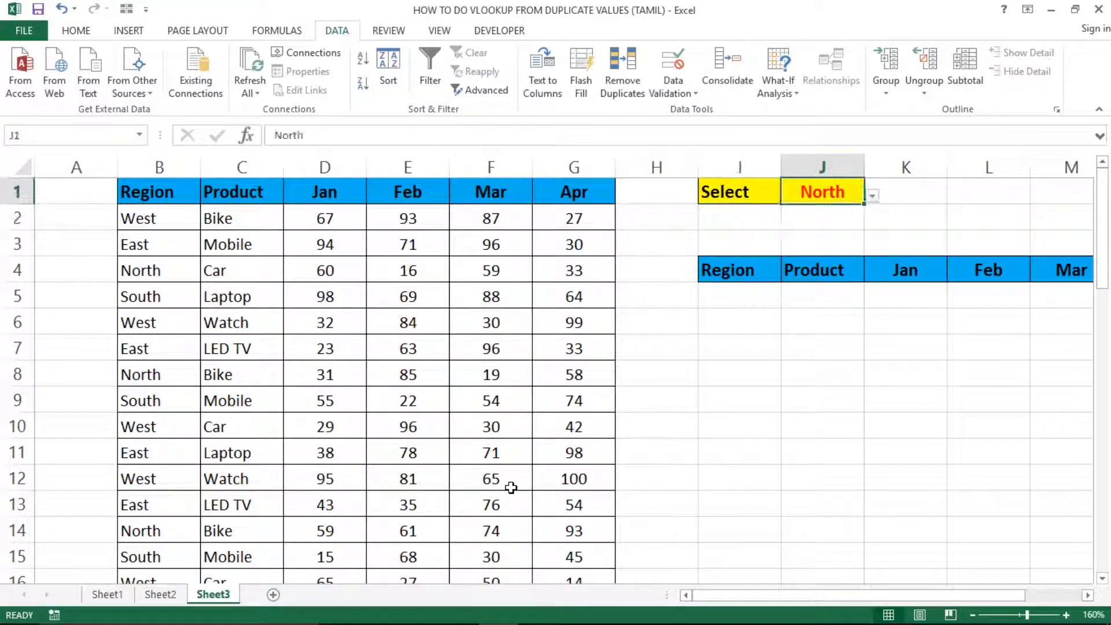
key("Down")
key("Down")
key("Left")
key("Left")
key("Left")
key("Left")
key("Left")
key("Left")
key("Left")
key("Left")
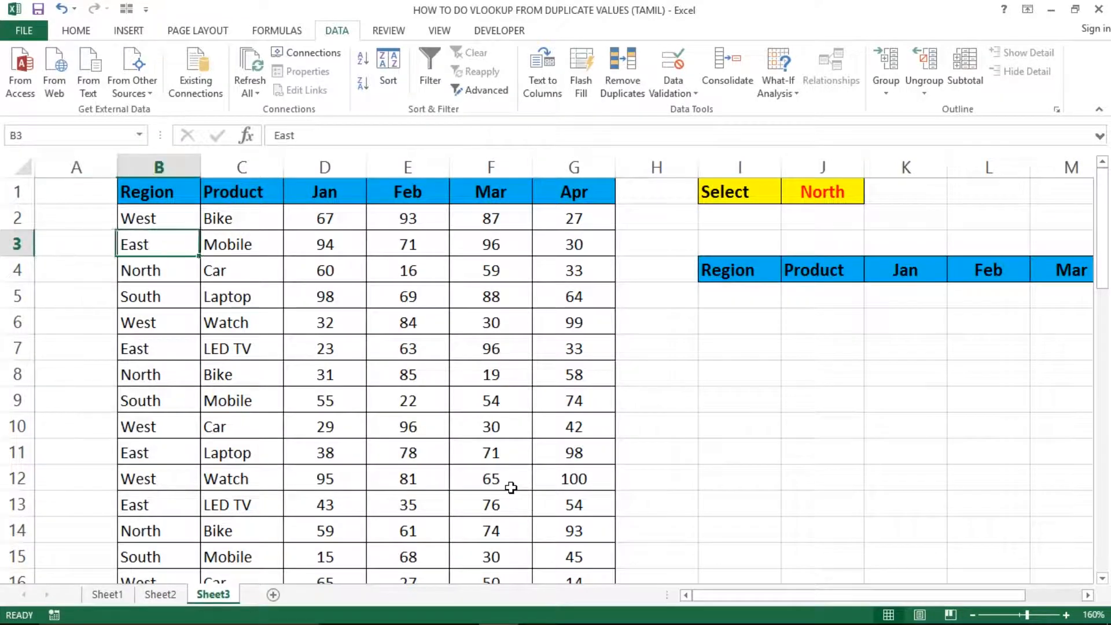
key("Right")
key("Left")
key("Up")
key("Down")
key("Down")
key("shift+space")
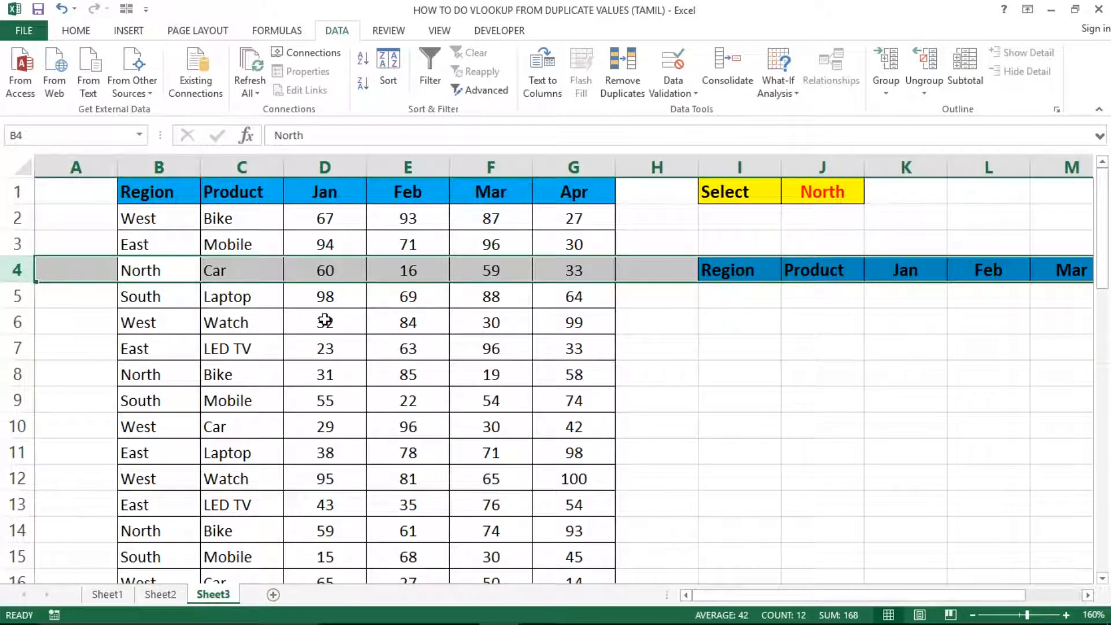
Fill the North cells B4, B8 and B14 in the Region column with yellow
left_click(150, 263)
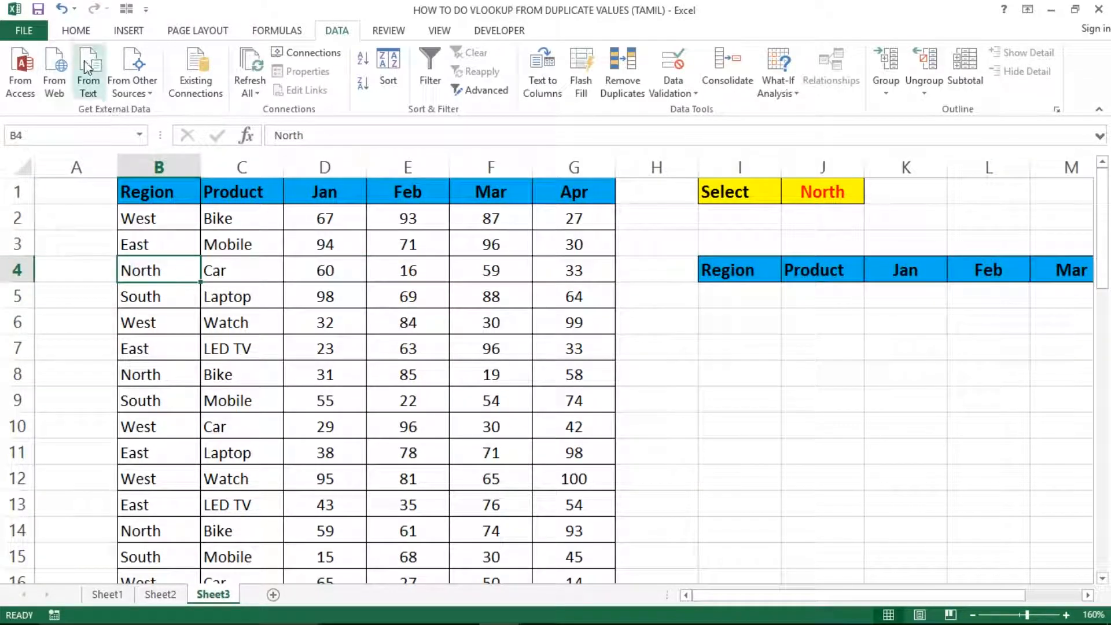
left_click(76, 31)
left_click(246, 86)
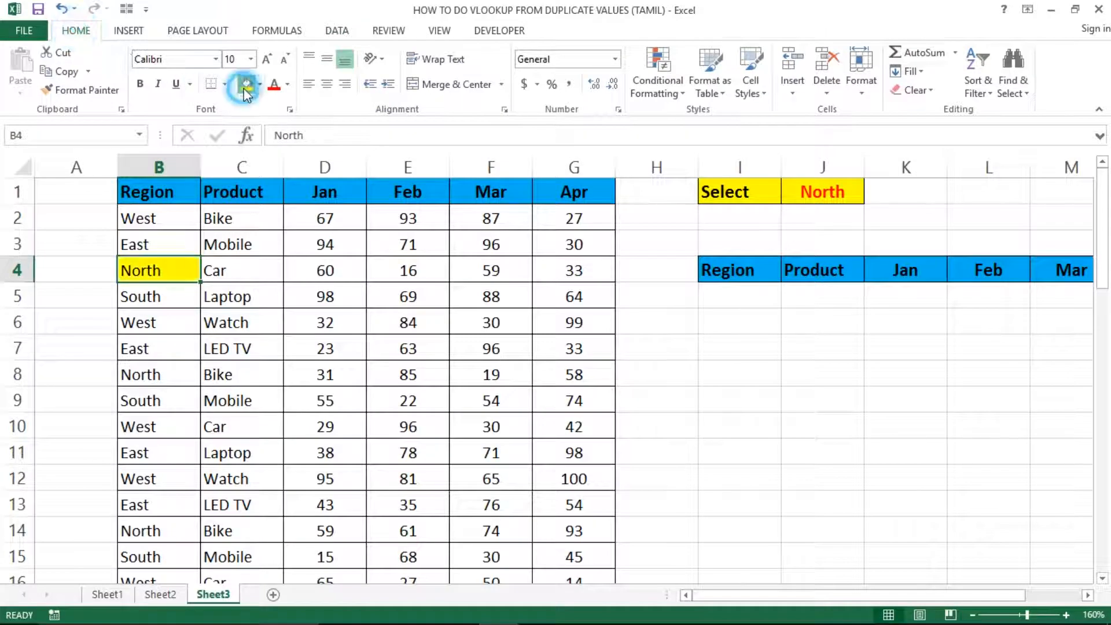
left_click(141, 374)
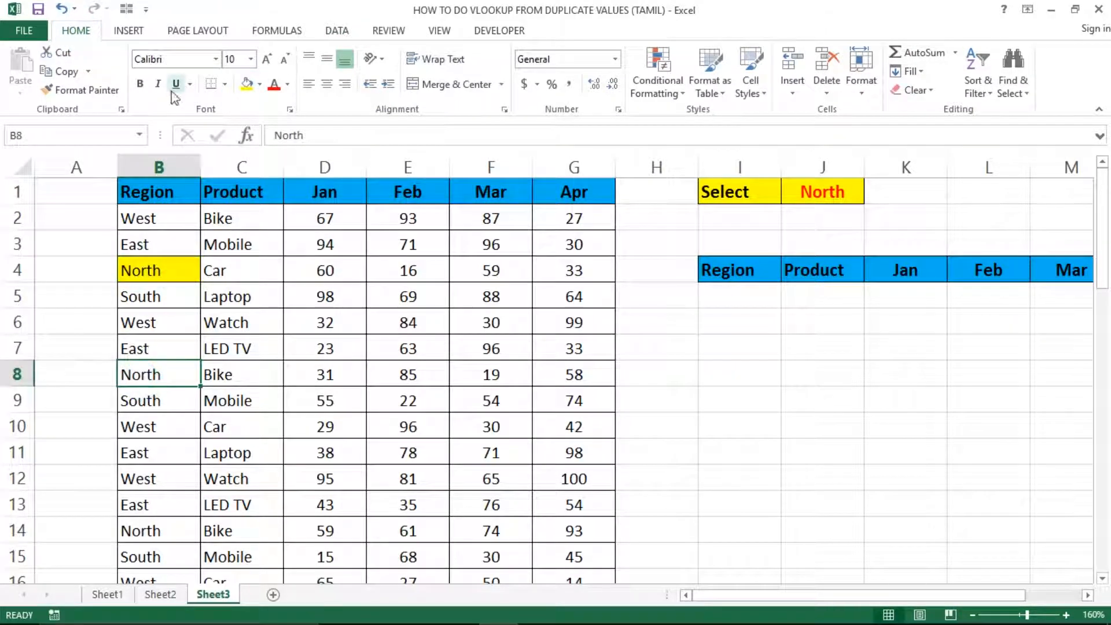
left_click(247, 84)
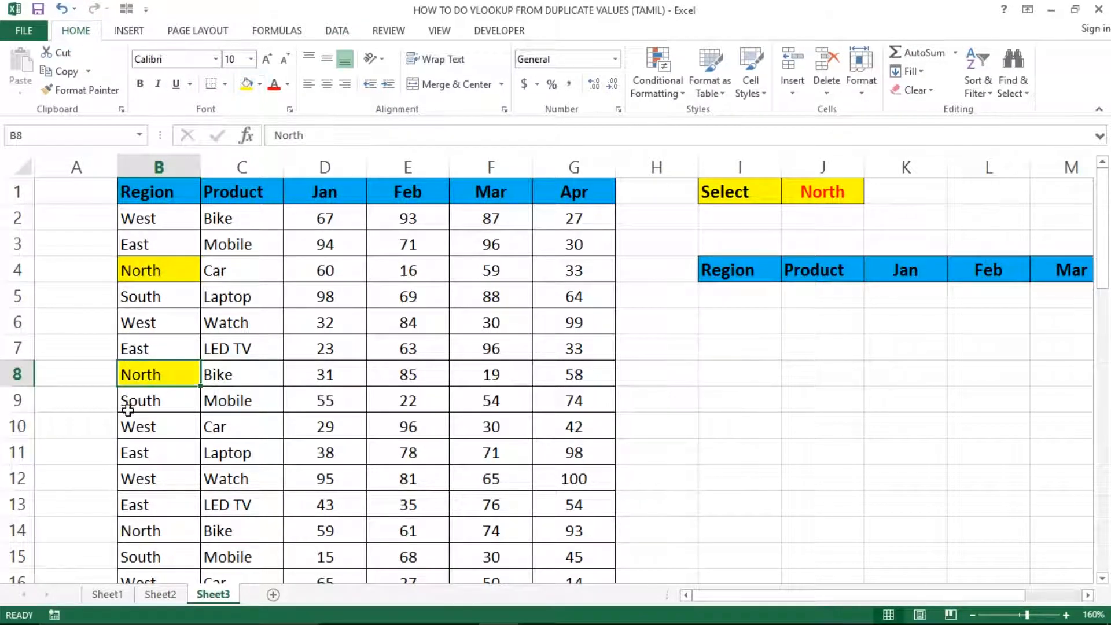
left_click(147, 524)
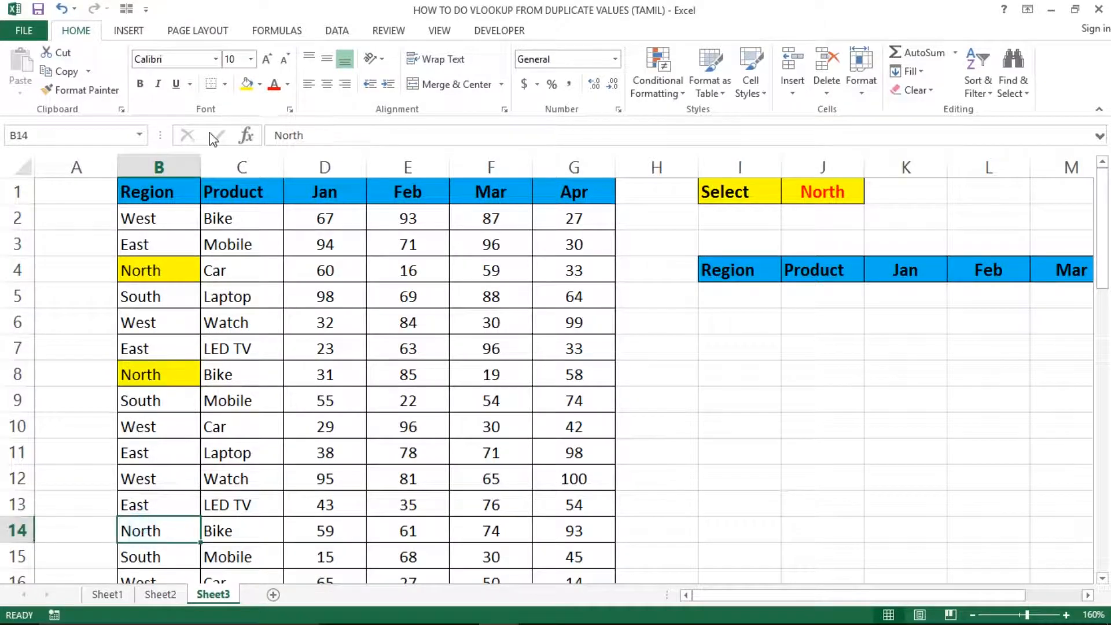
left_click(247, 84)
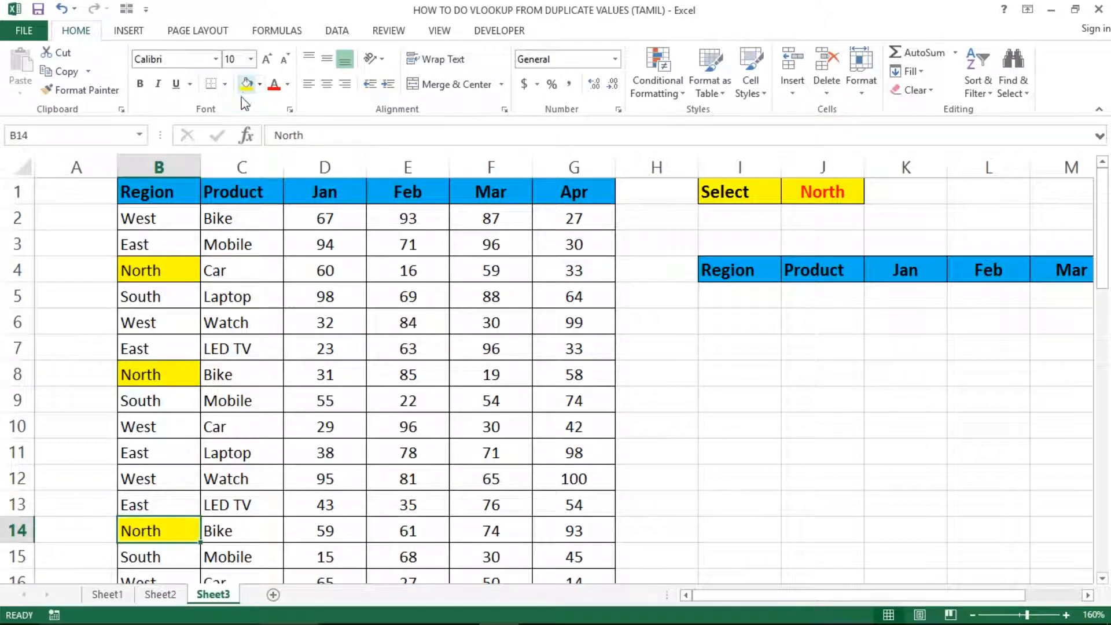
Check the empty column A cells A4, A8 and A14 beside the highlighted North rows
left_click(128, 270)
left_click(99, 270)
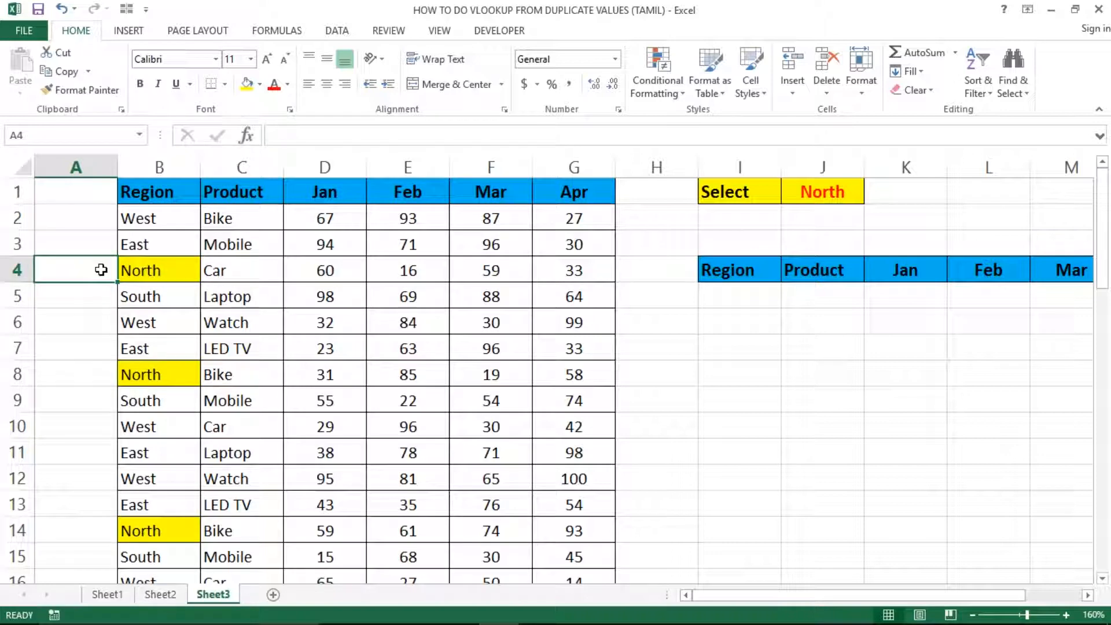
left_click(90, 369)
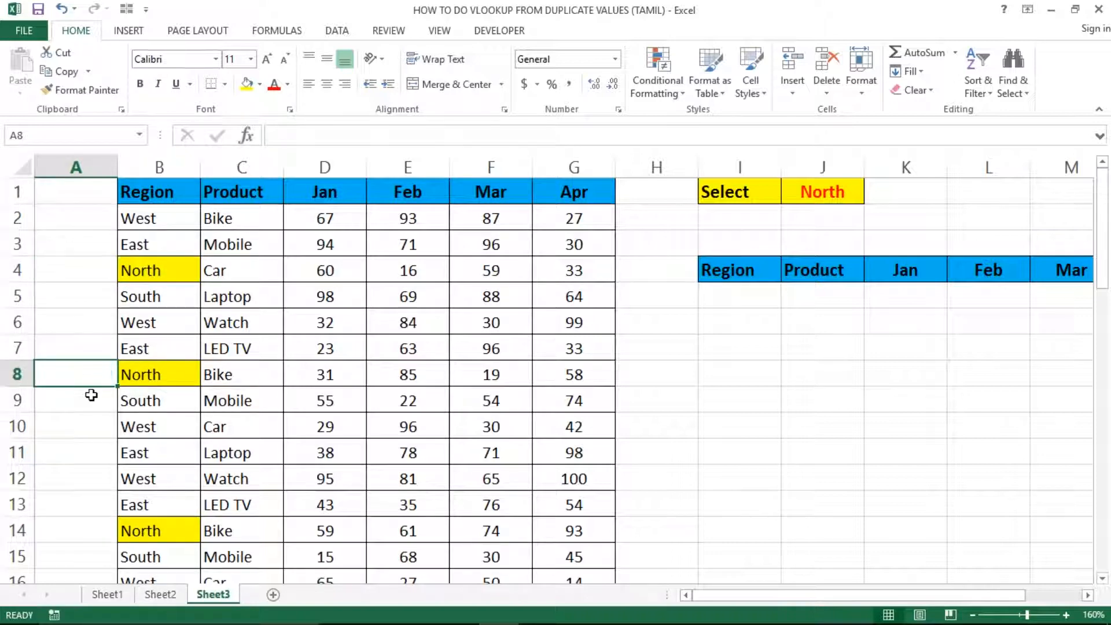
left_click(86, 538)
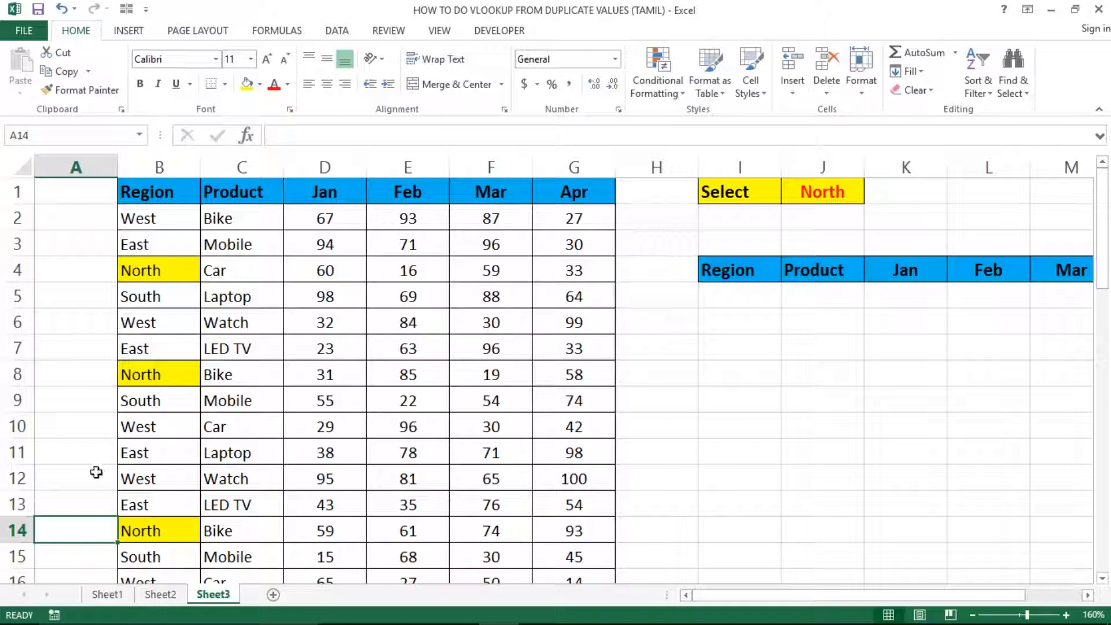
Start a COUNTIF formula in cell A2, beside the first data row
left_click(87, 191)
left_click(88, 217)
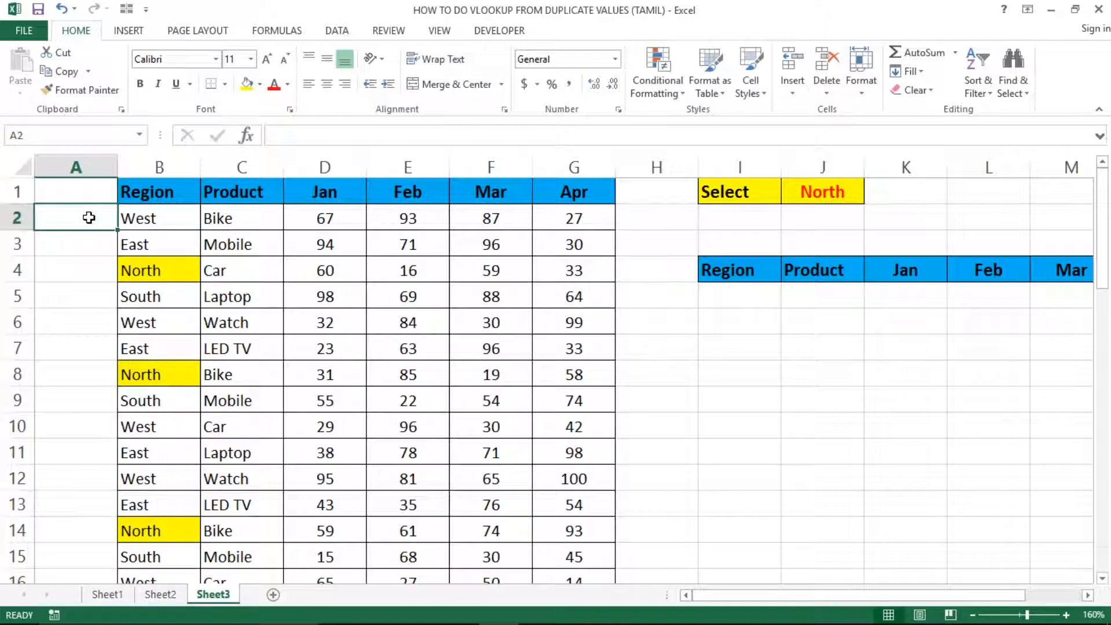
type("=county")
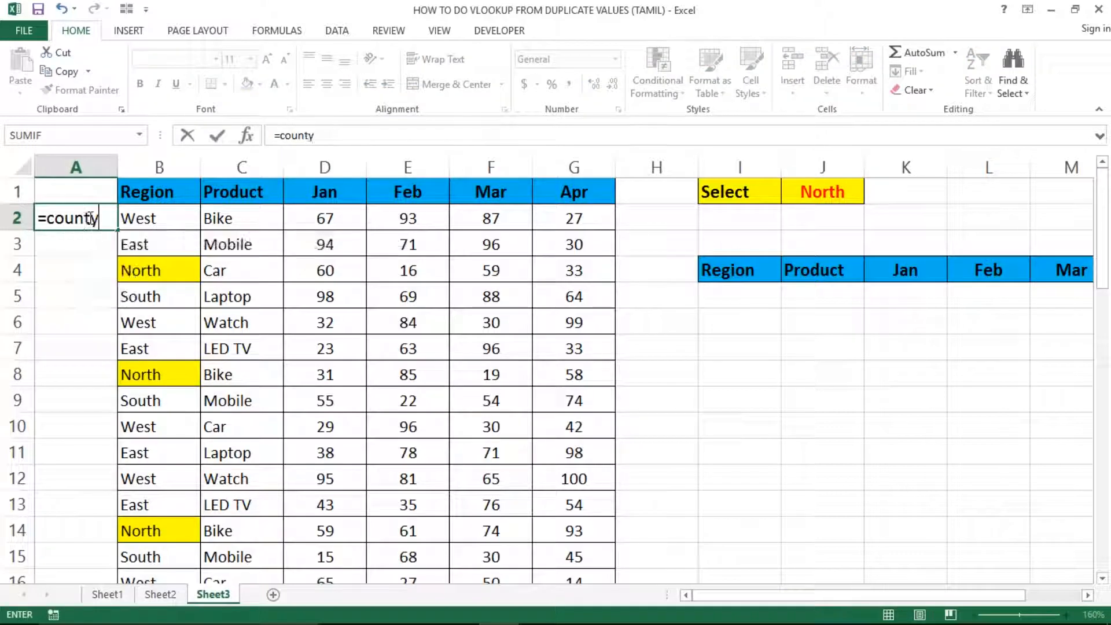
key("BackSpace")
type("if")
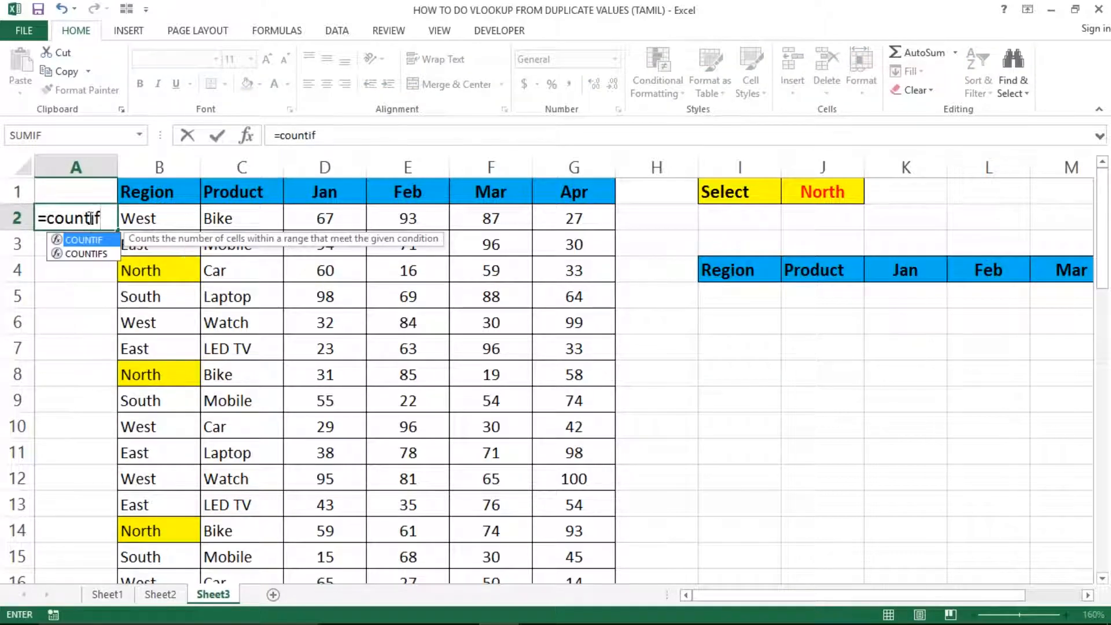
key("Tab")
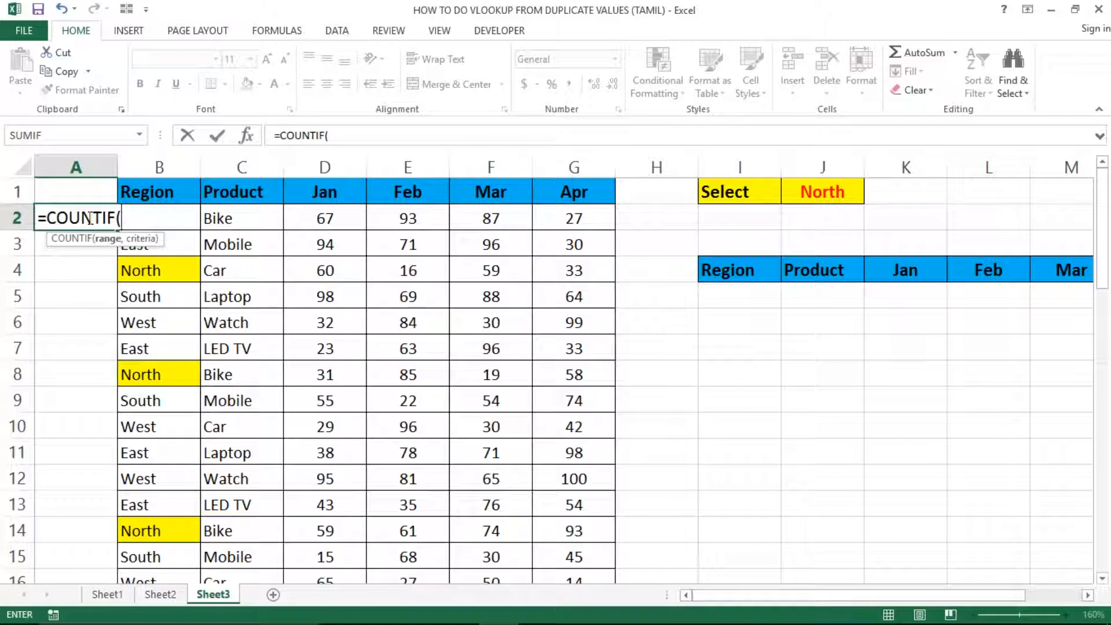
Enter $B$2:B2 as the COUNTIF range, making only the starting reference absolute, and check the range argument
left_click(171, 193)
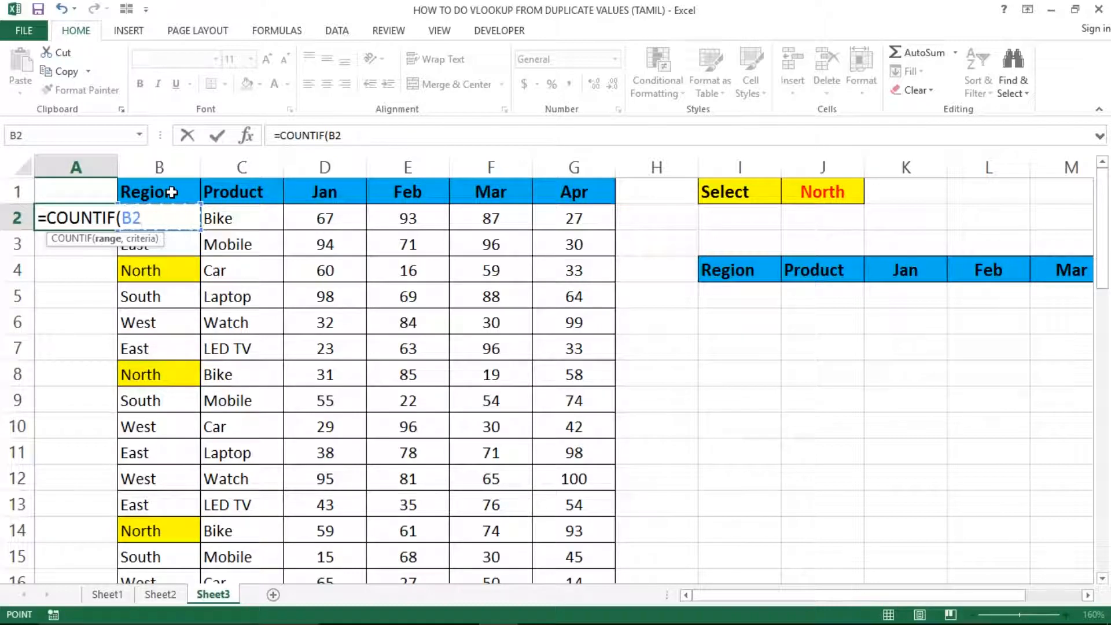
key("F8")
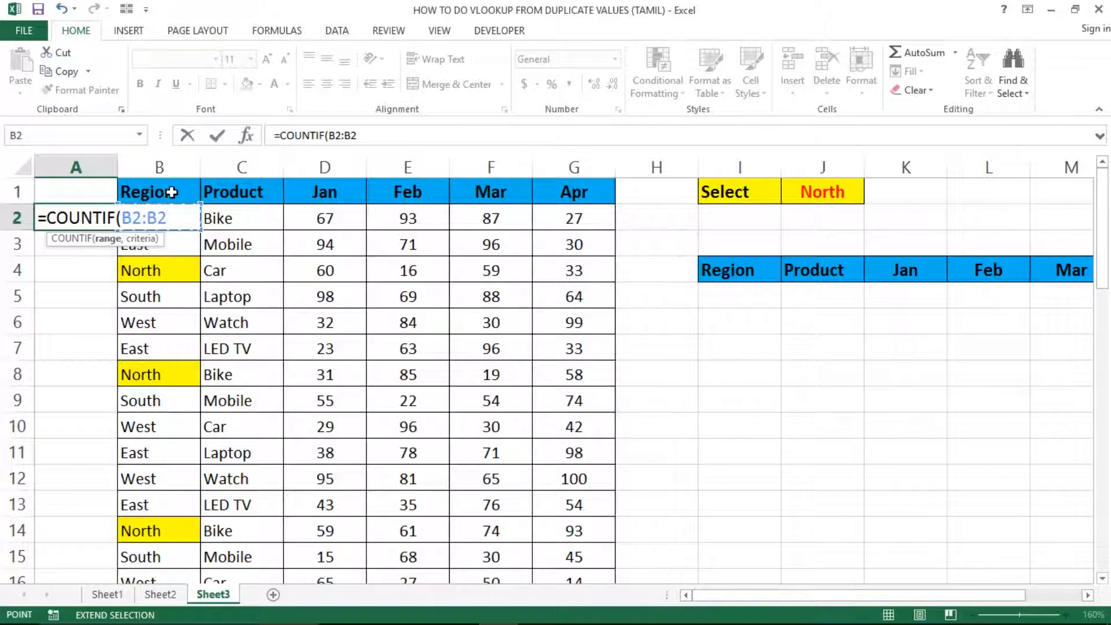
left_click(131, 217)
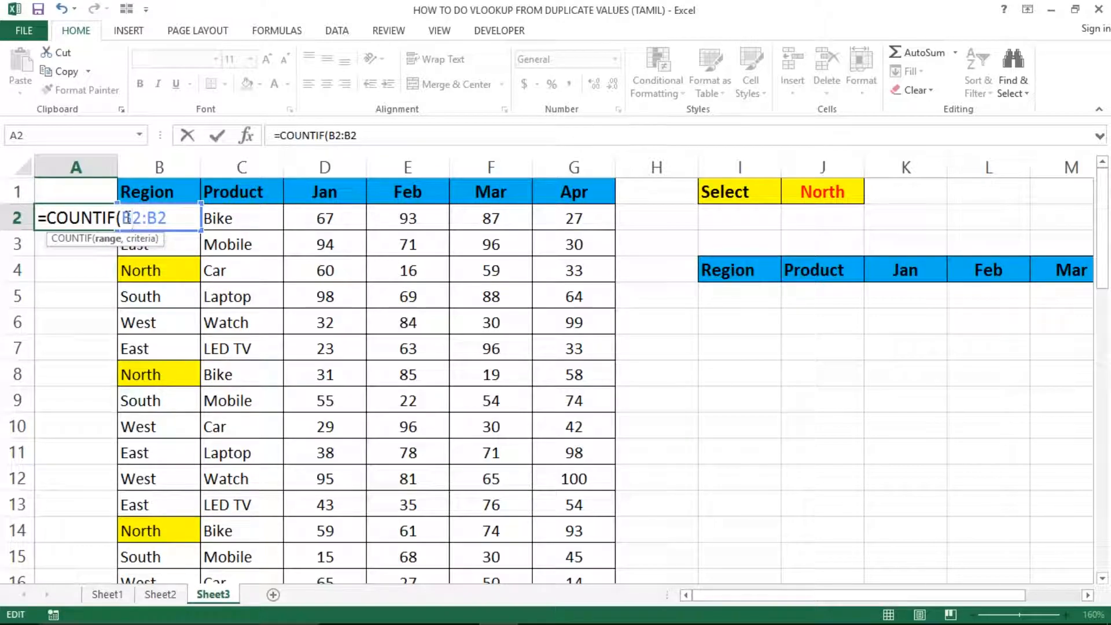
key("F4")
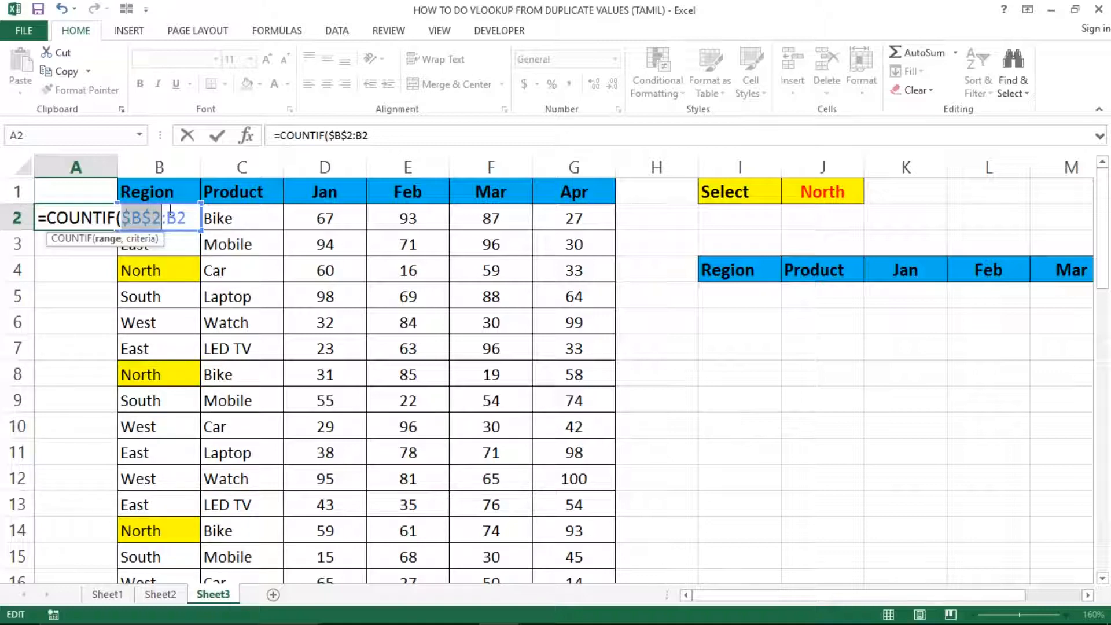
left_click(187, 218)
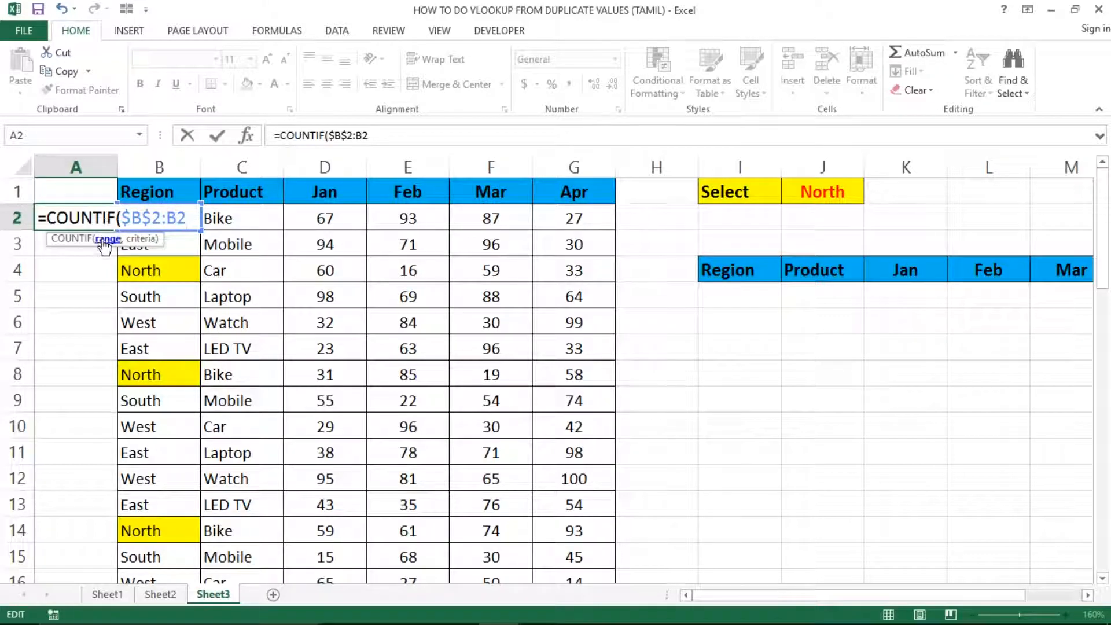
left_click(105, 239)
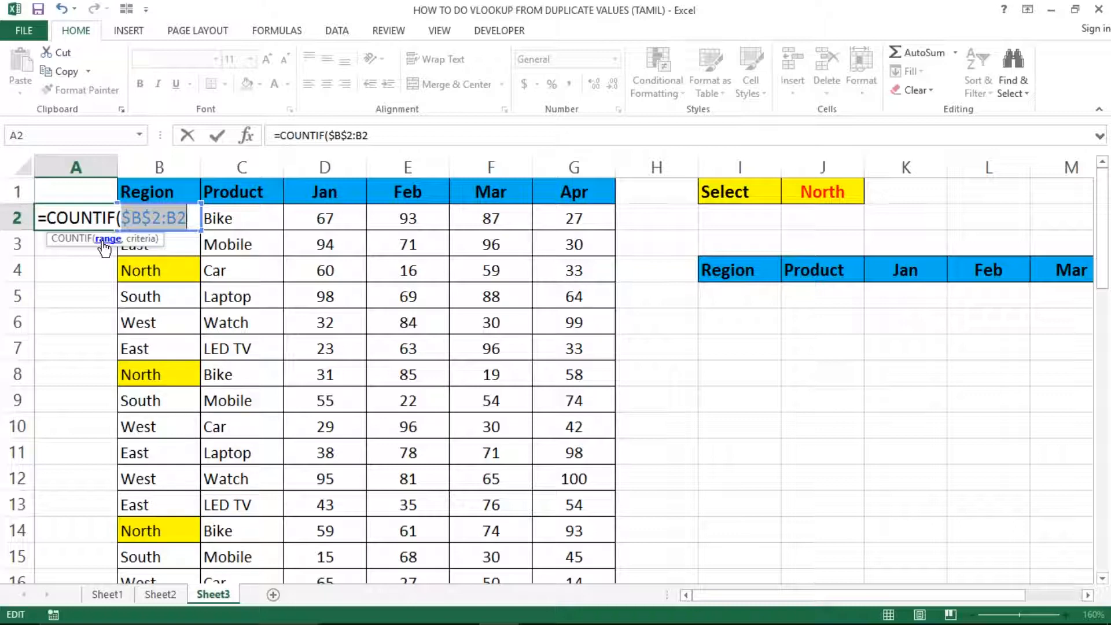
Complete the COUNTIF formula in A2 with B2 as the criteria
left_click(190, 217)
type(",")
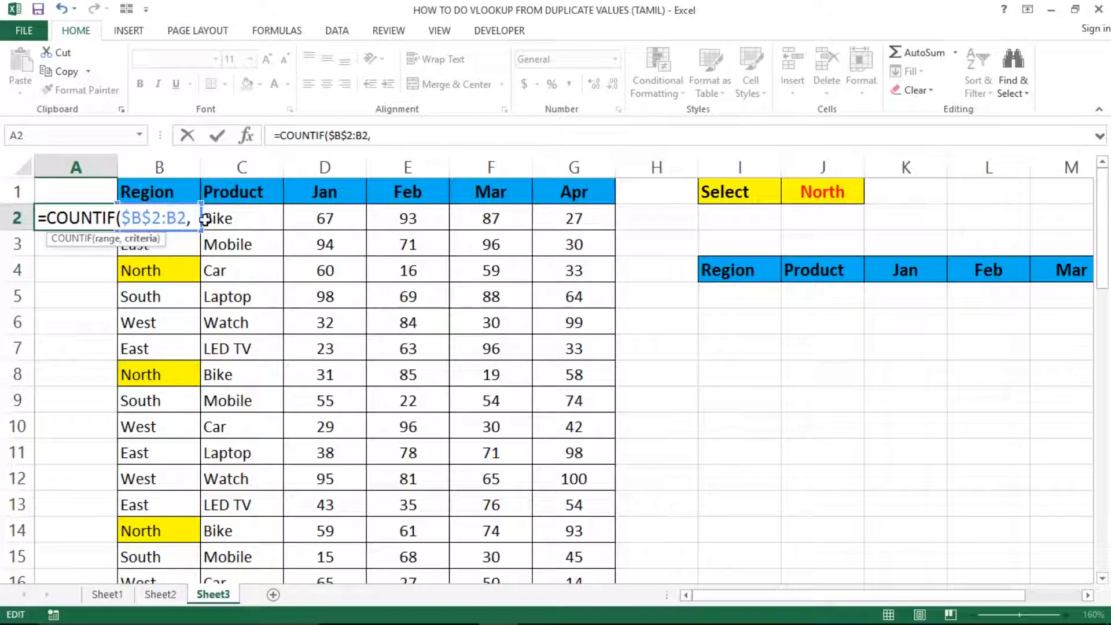
left_click(185, 192)
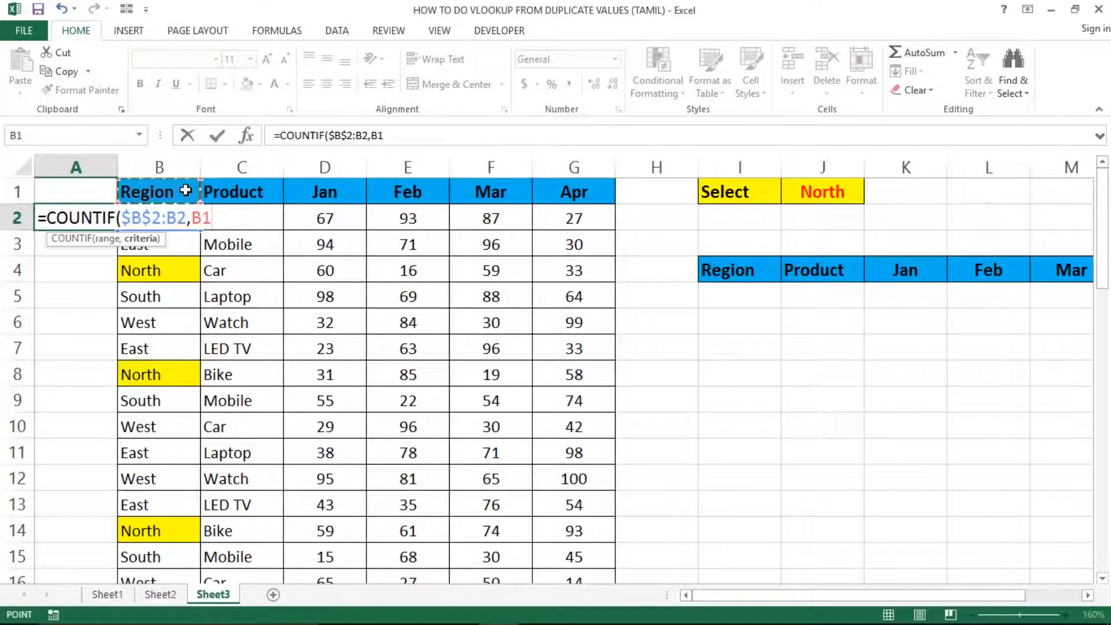
key("Down")
type(")")
key("Return")
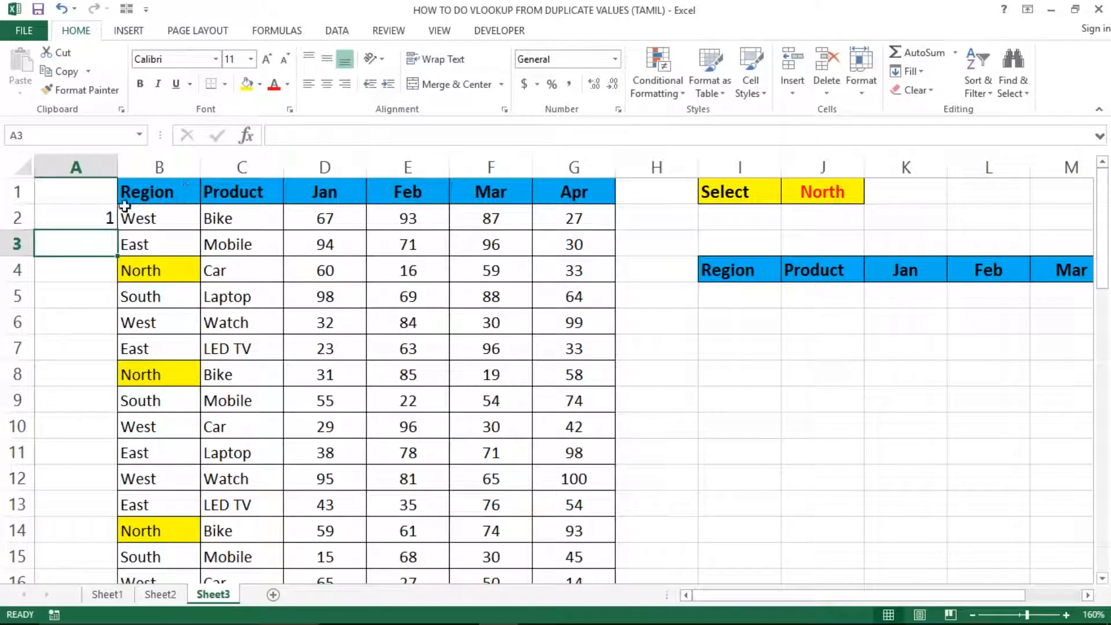
Center-align column A and fill the COUNTIF formula from A2 down alongside the whole table
left_click(104, 215)
left_click(91, 165)
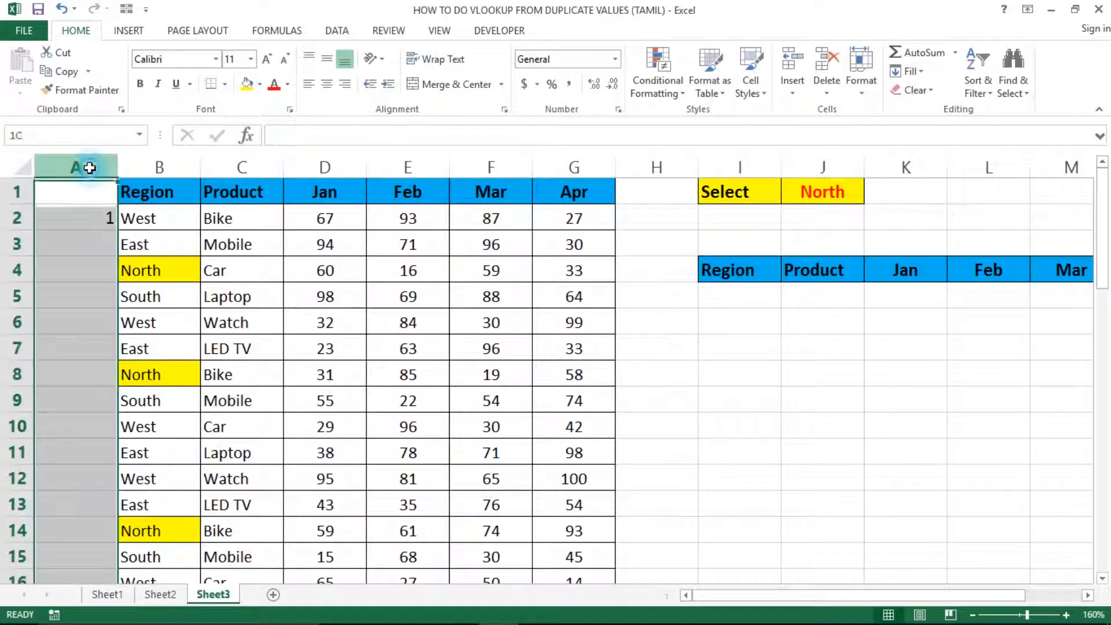
left_click(327, 84)
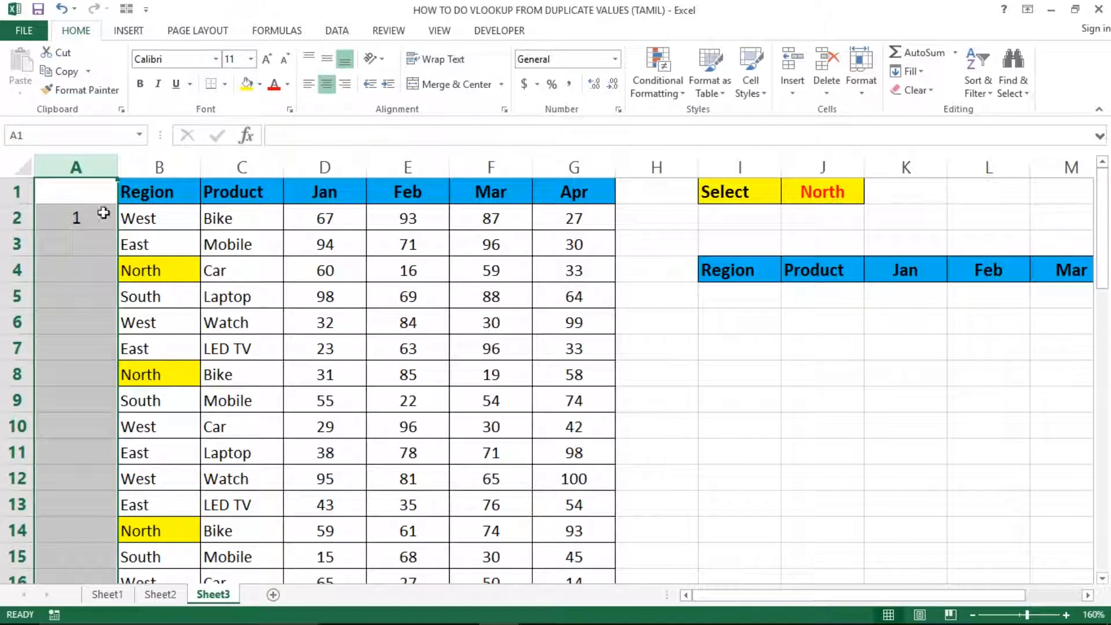
left_click(102, 218)
double_click(118, 230)
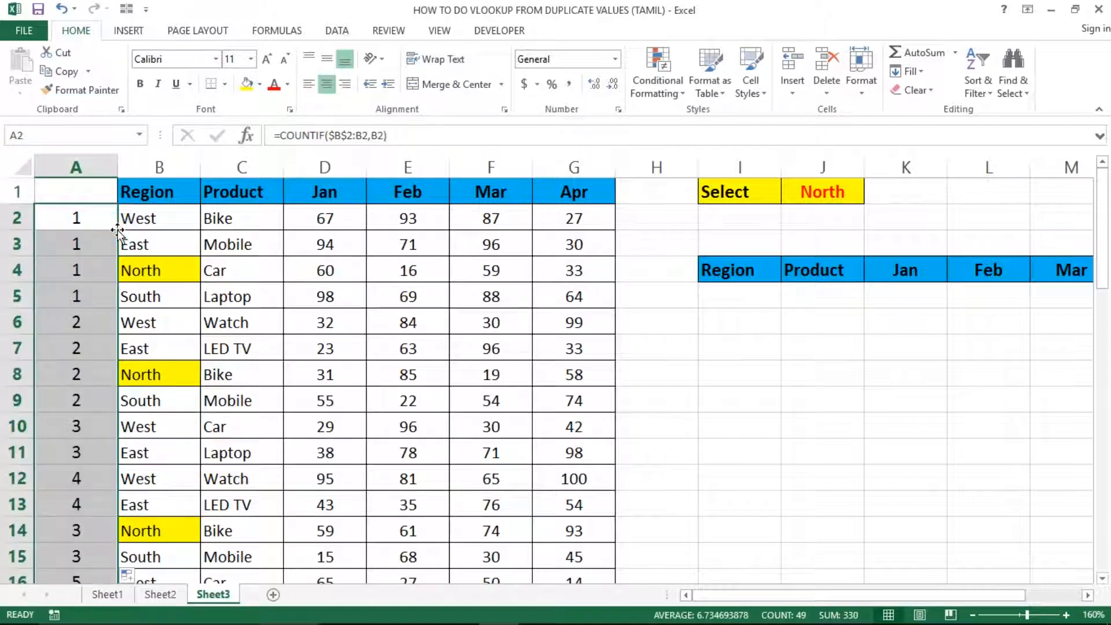
Examine the running counts in column A for the yellow North rows 4, 8 and 14
left_click(92, 268)
key("Right")
key("Left")
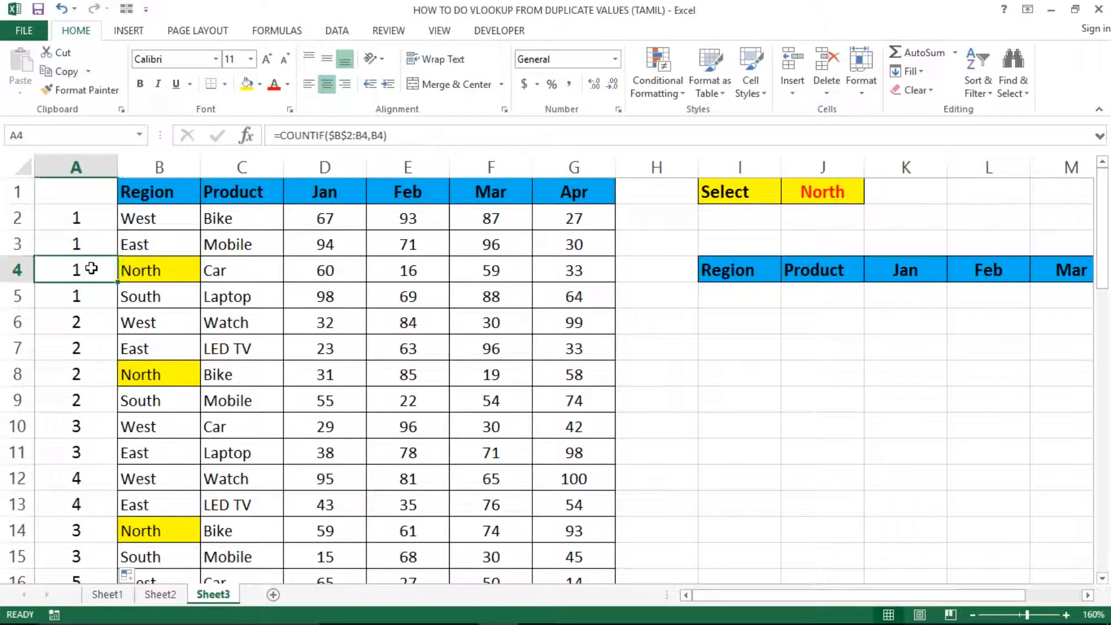
key("Up")
key("Up")
key("Up")
key("Down")
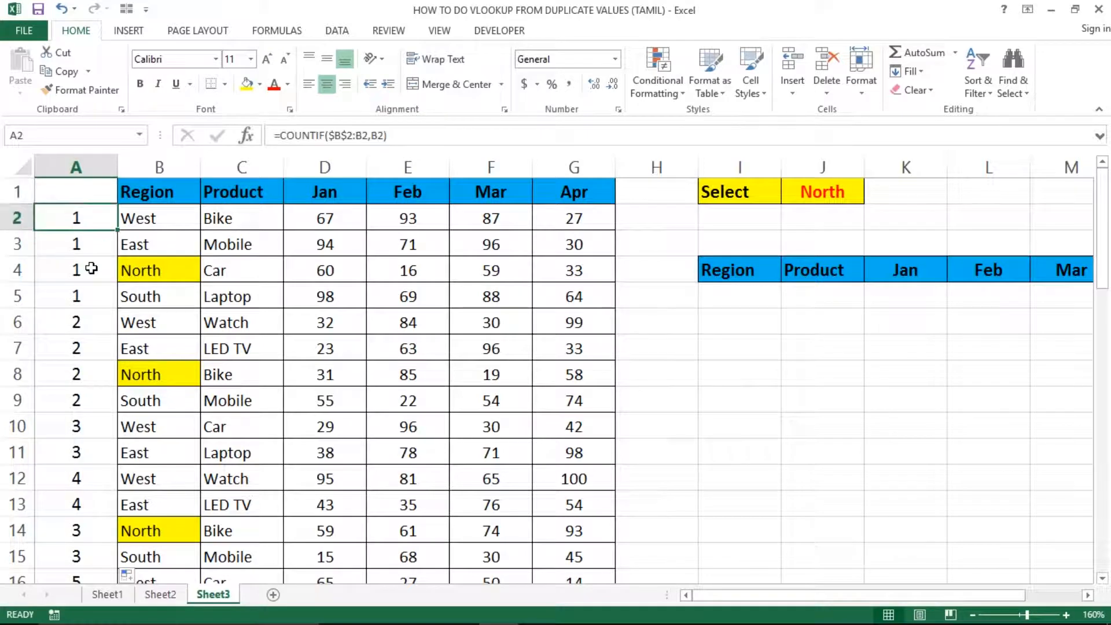
key("Down")
key("Down")
key("shift+space")
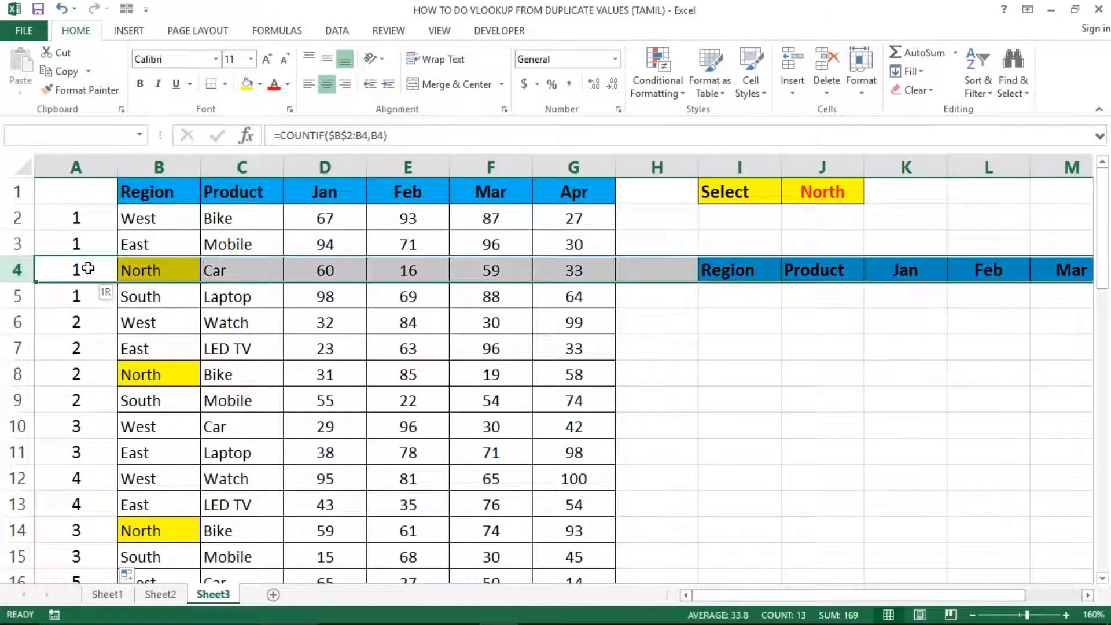
key("Down")
key("Down")
key("Down")
key("Down")
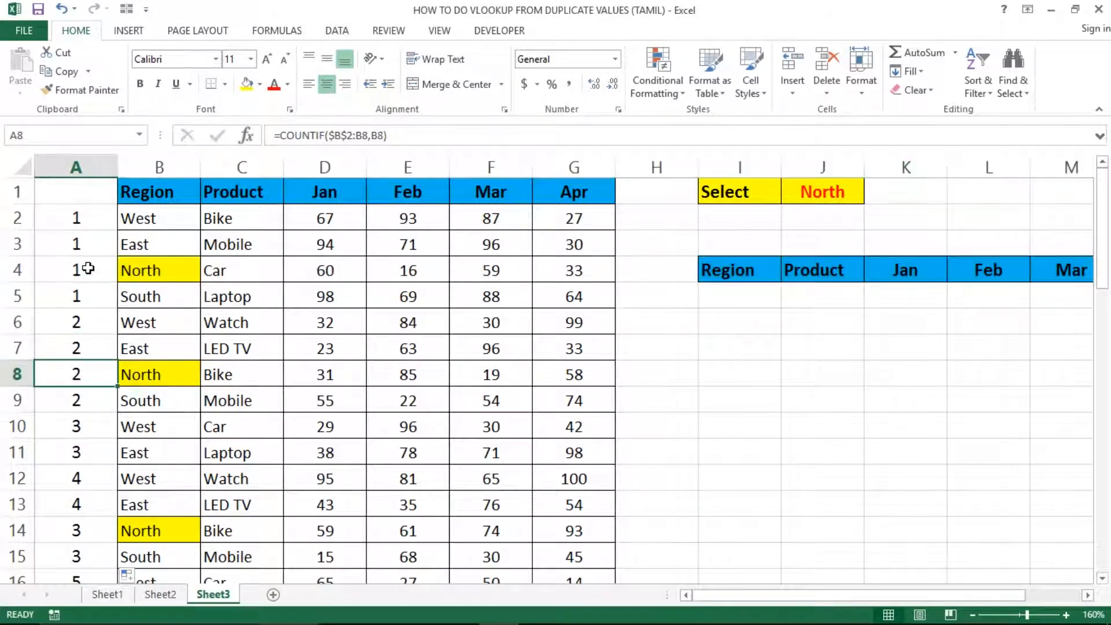
key("shift+space")
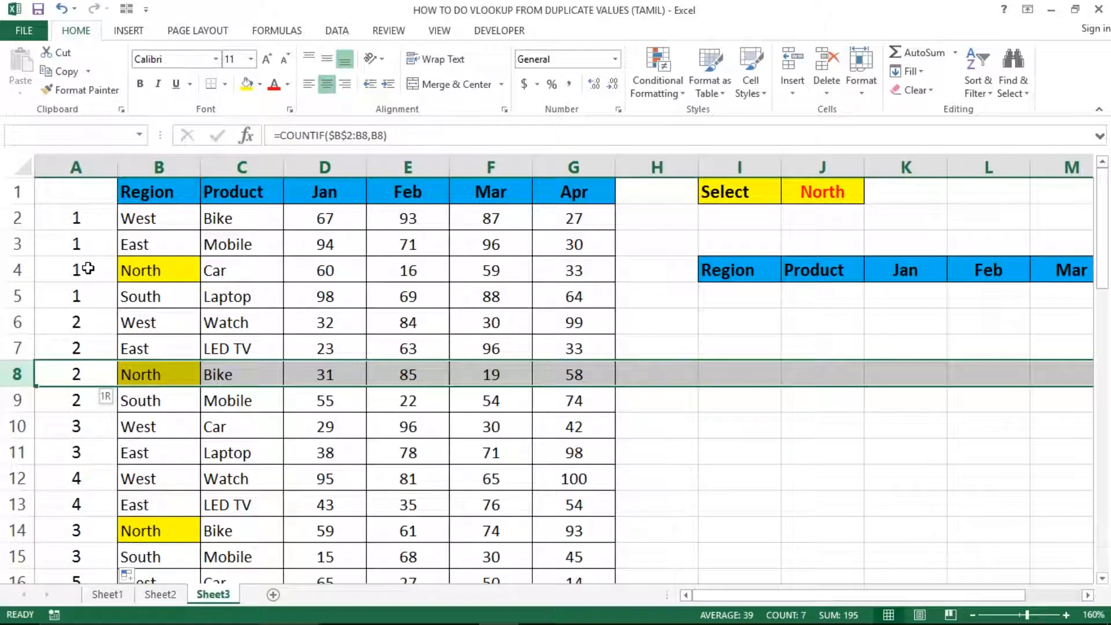
key("Down")
key("Down")
key("Down")
key("Down")
key("Down")
key("Down")
key("Down")
key("Up")
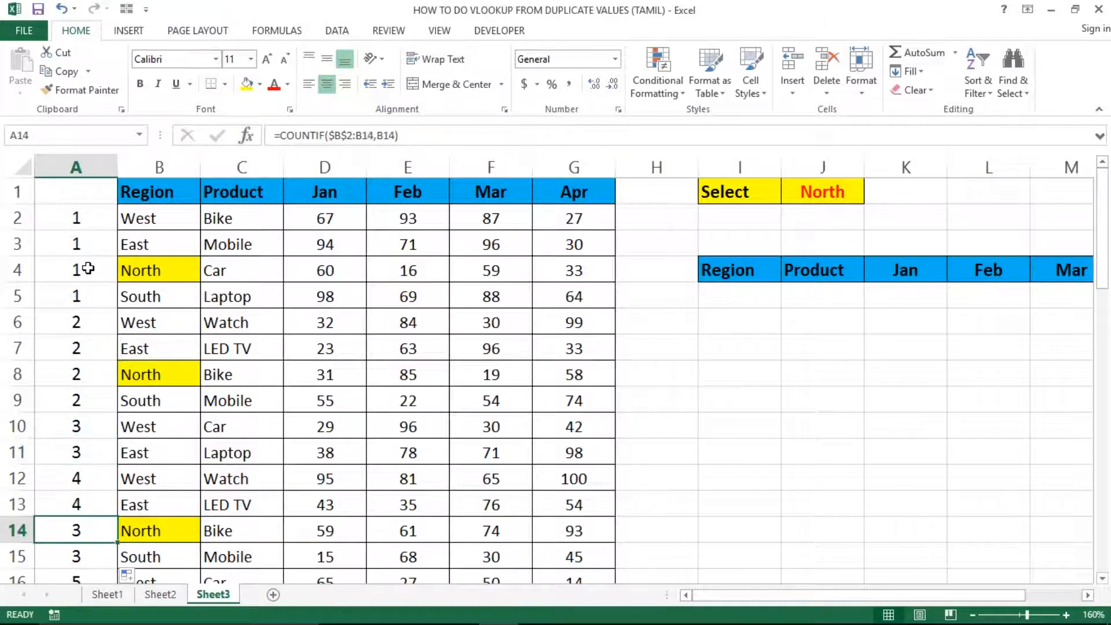
key("shift+space")
key("Right")
key("Left")
Compare the running counts in column A for the West rows 2 and 6
key("ctrl+Home")
key("Down")
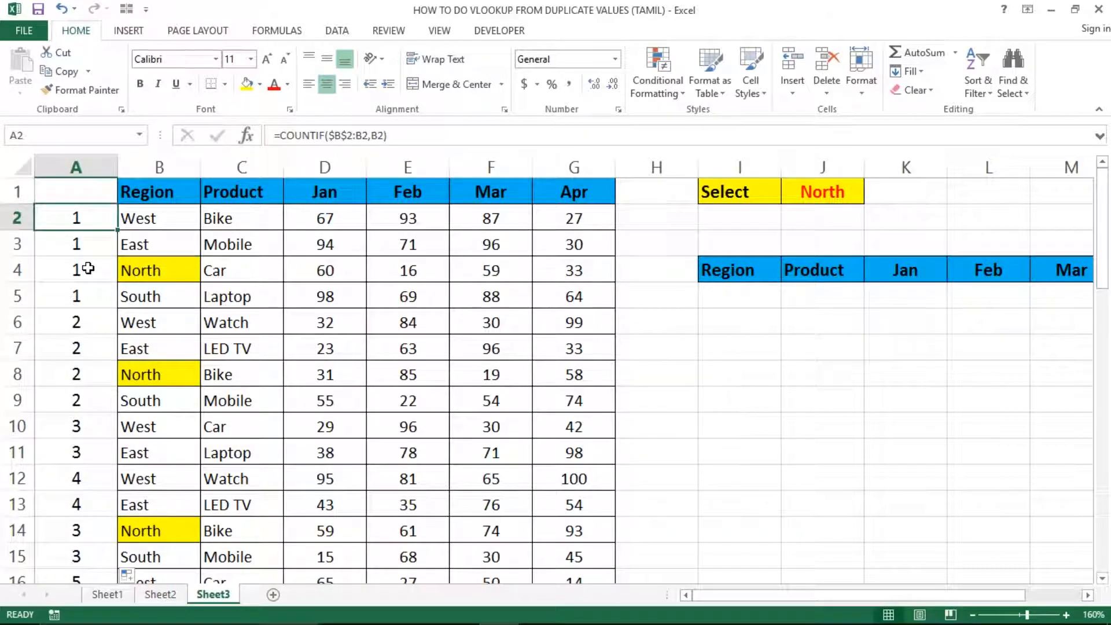
key("shift+space")
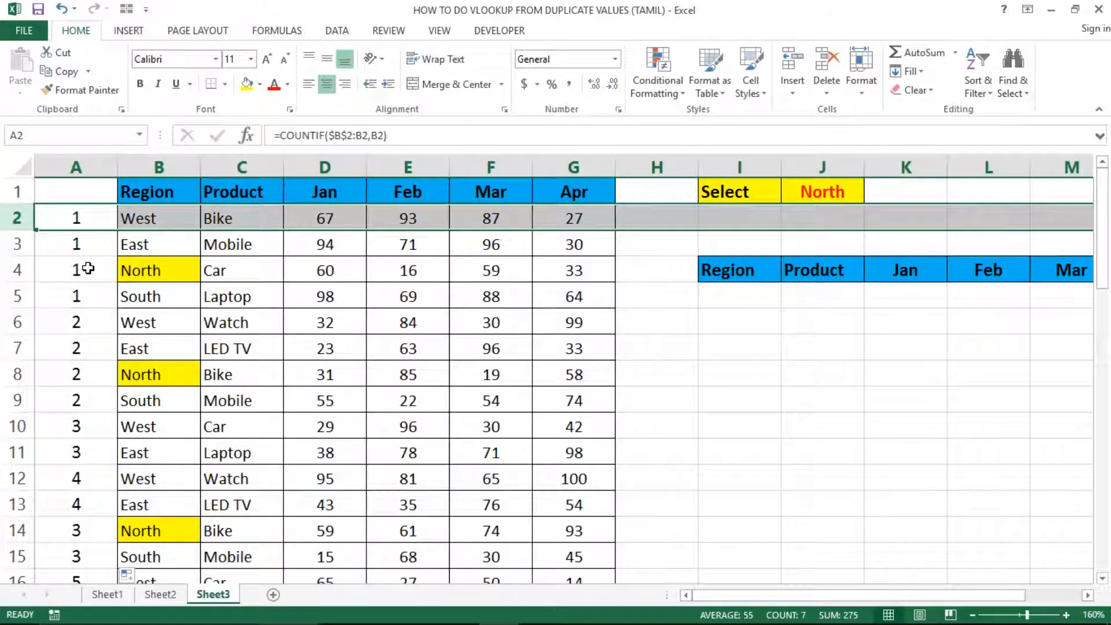
key("Down")
key("Down")
key("Down")
key("Down")
key("Down")
key("Up")
key("shift+space")
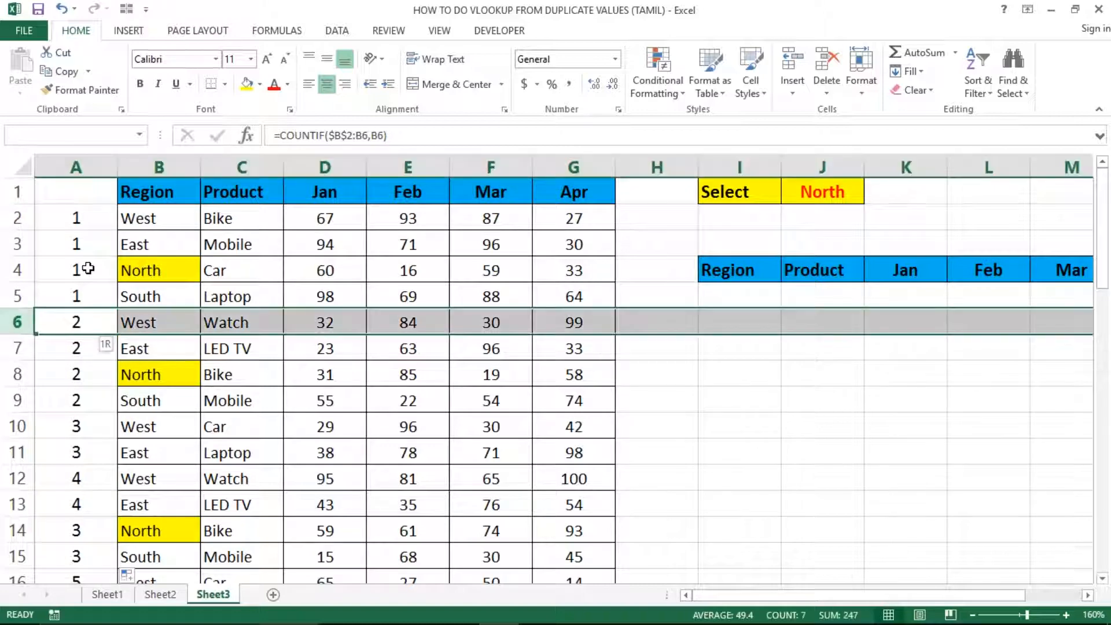
key("Up")
key("Up")
key("Up")
key("Up")
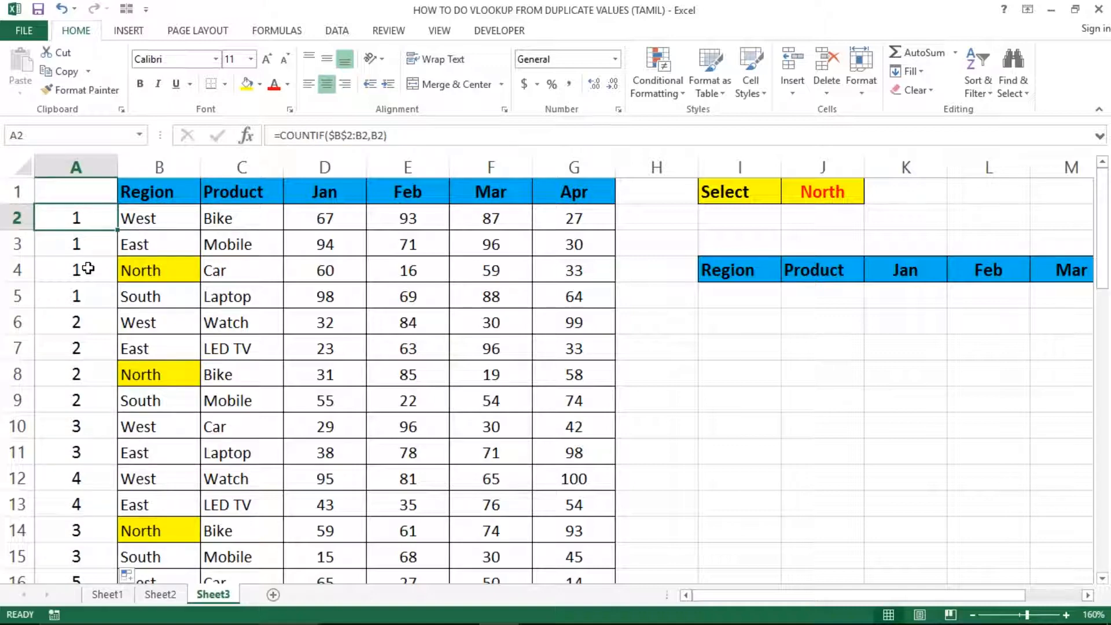
Review the whole count column A and inspect the COUNTIF formula in A2 without changing it
key("ctrl+space")
key("Right")
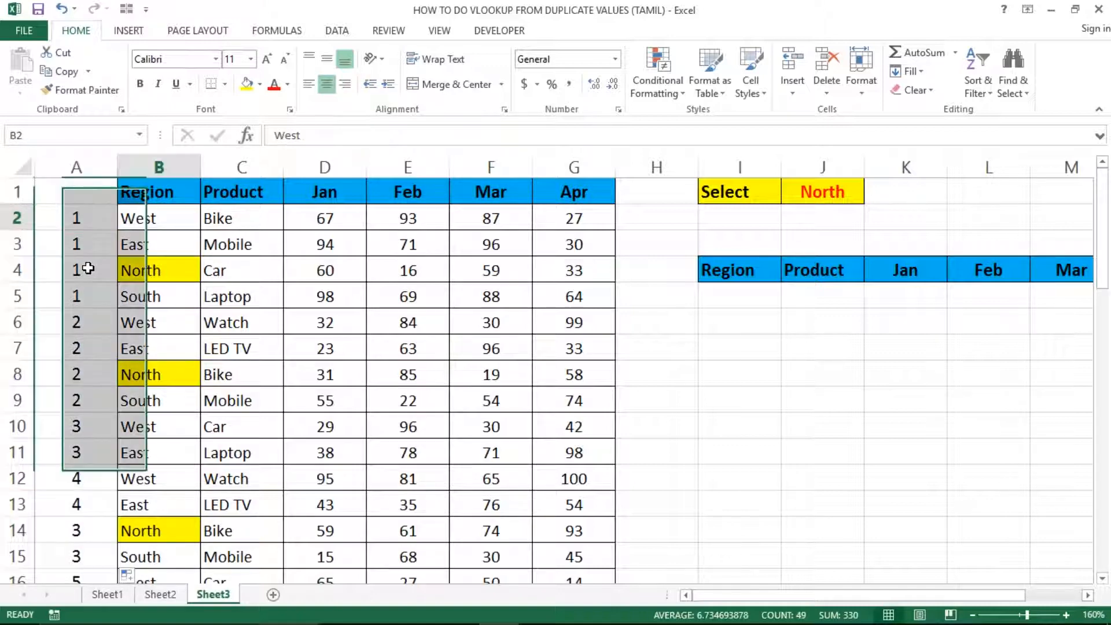
key("Left")
key("Right")
key("Left")
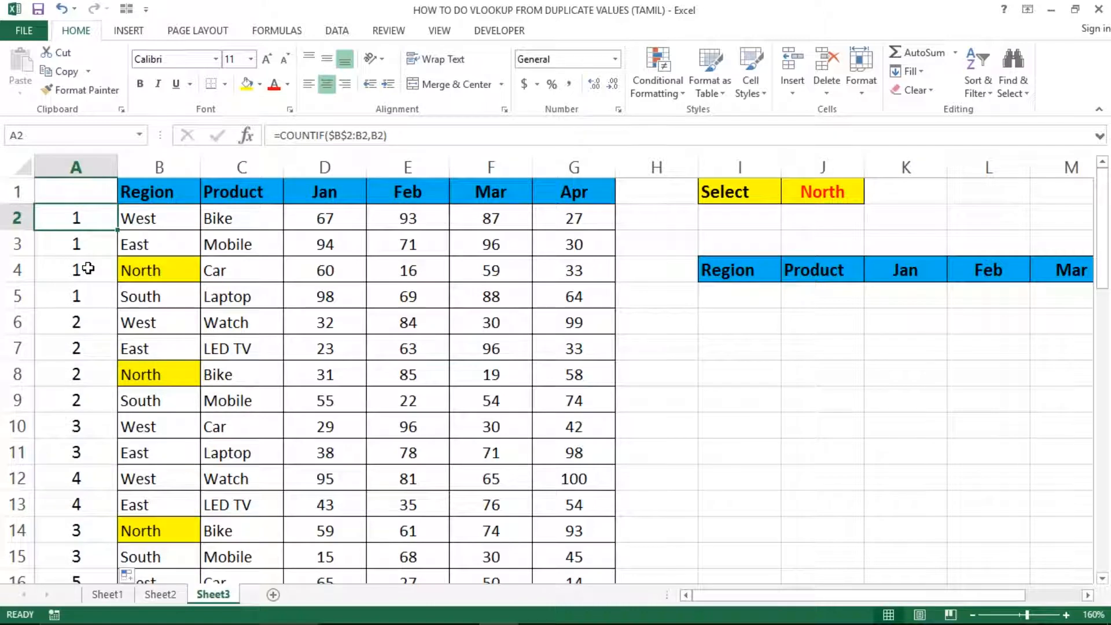
key("ctrl+space")
key("Right")
key("Left")
key("F2")
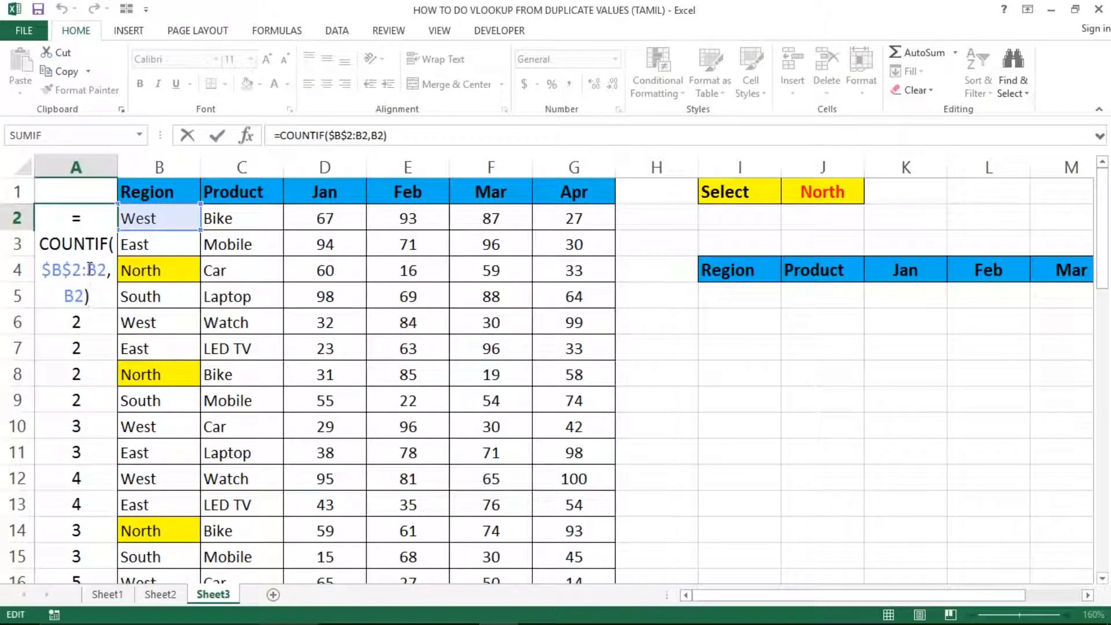
key("ctrl+Return")
key("Right")
key("Left")
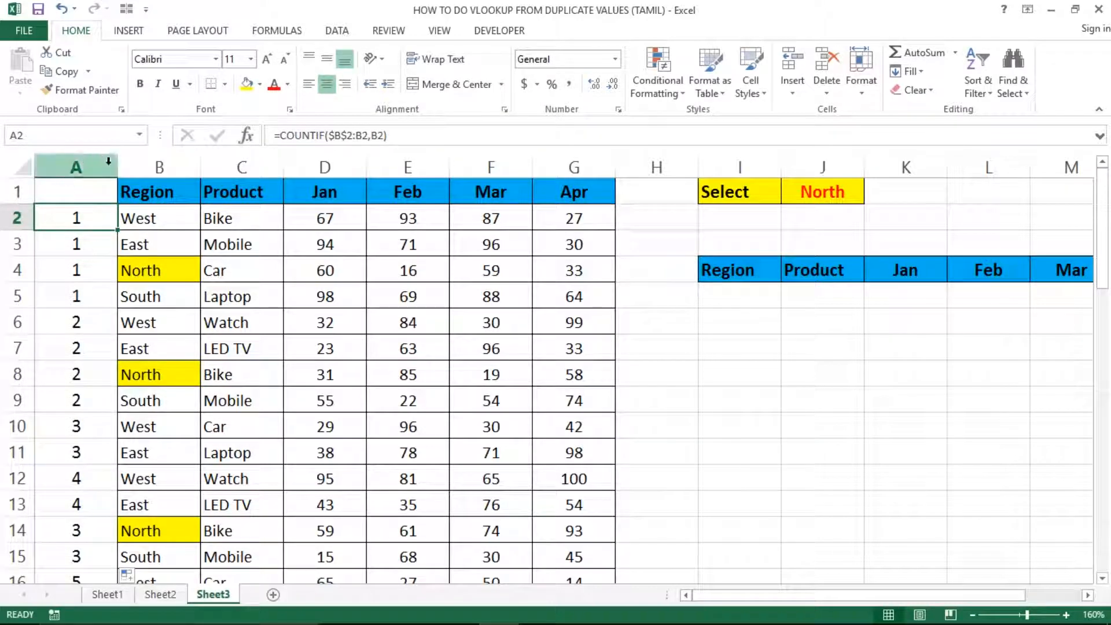
Widen column A and insert the CONCATENATE function in front of COUNTIF in the A2 formula
left_click_drag(118, 166, 206, 166)
double_click(93, 215)
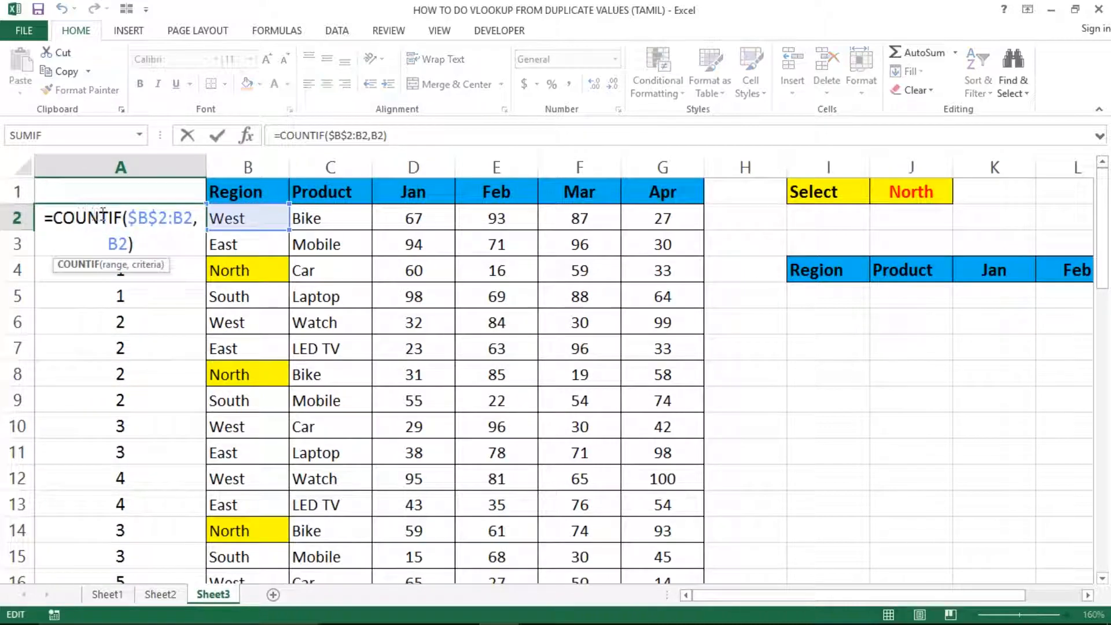
left_click(58, 219)
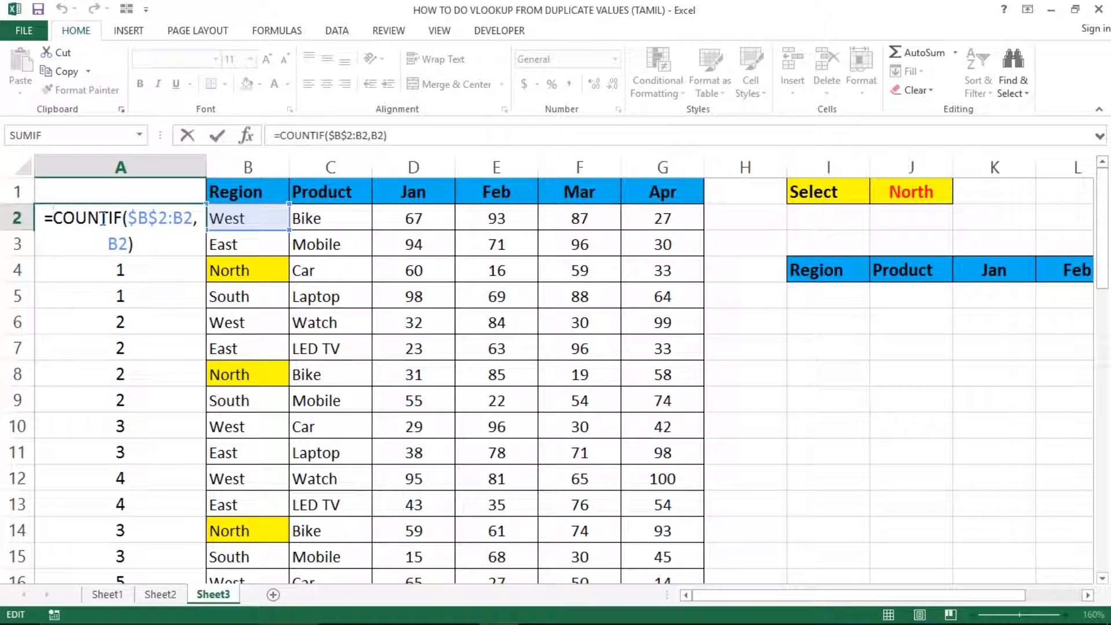
type("conc")
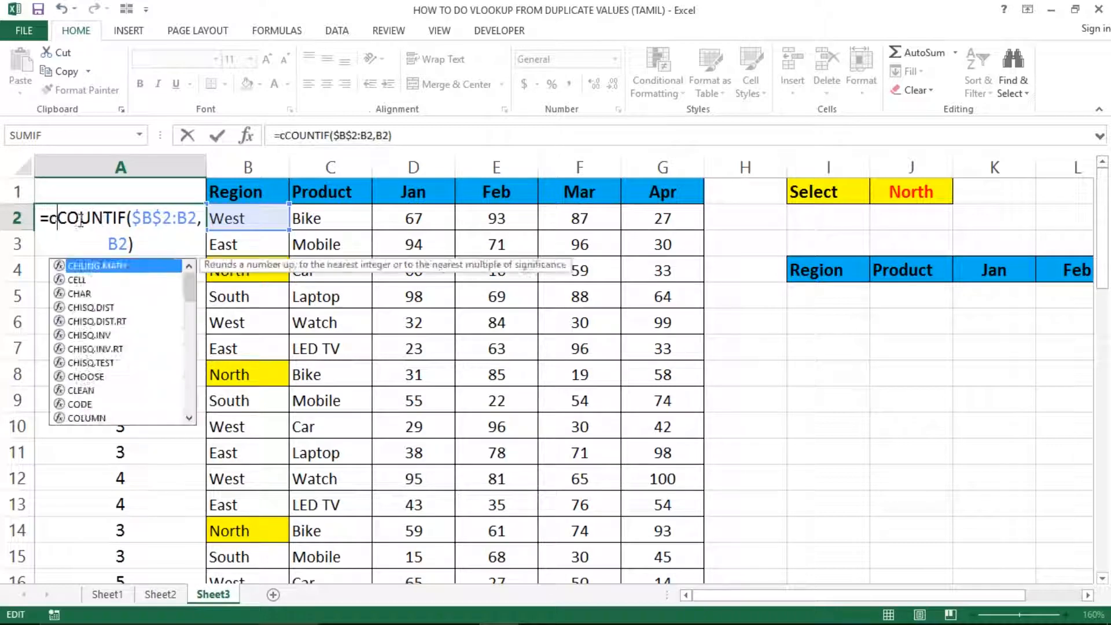
key("Tab")
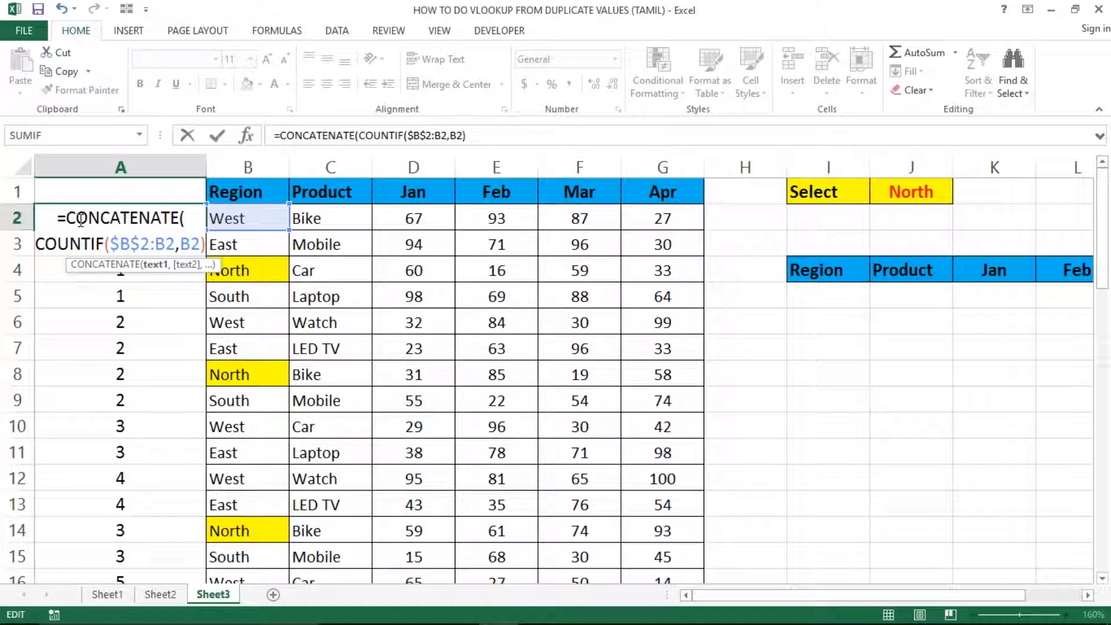
Enter B2 and the separator "-" as the first two CONCATENATE arguments, placing COUNTIF as the third
left_click(258, 193)
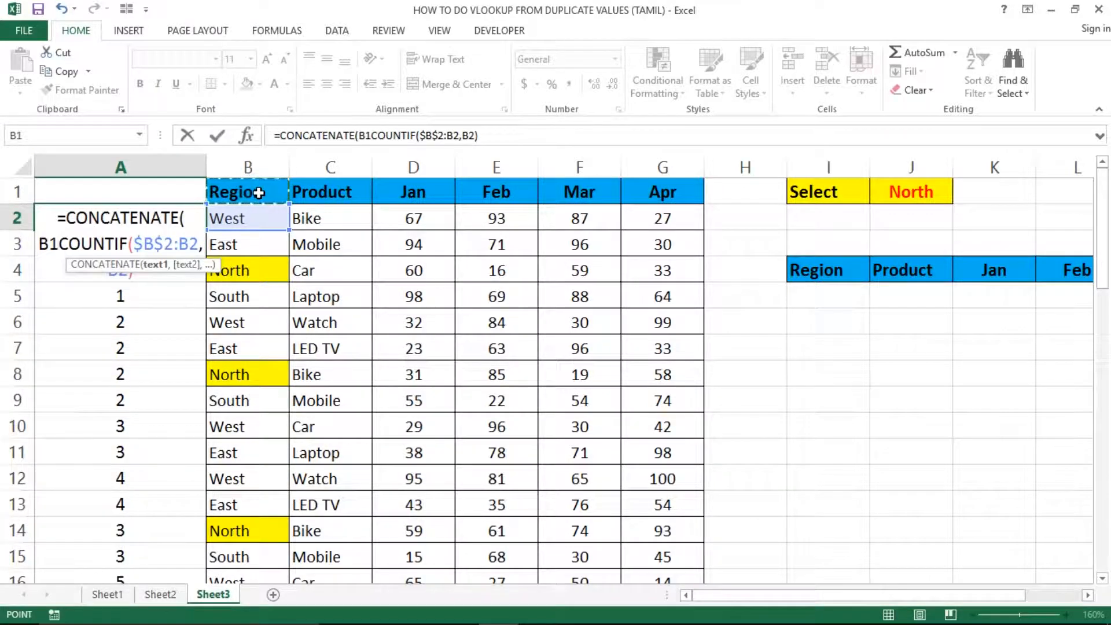
key("Down")
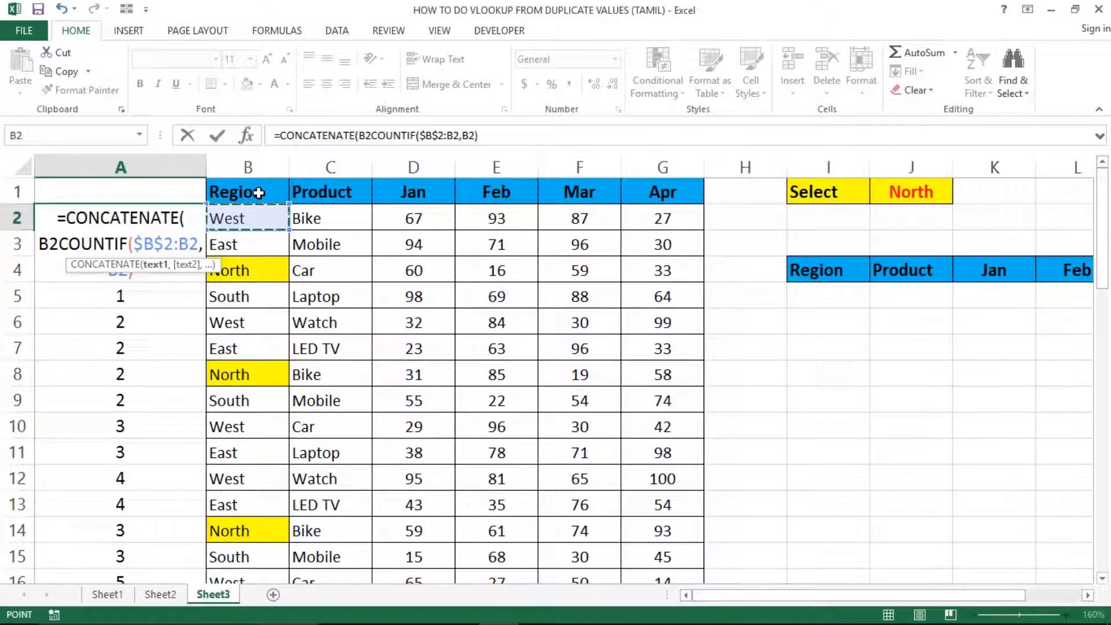
type(",")
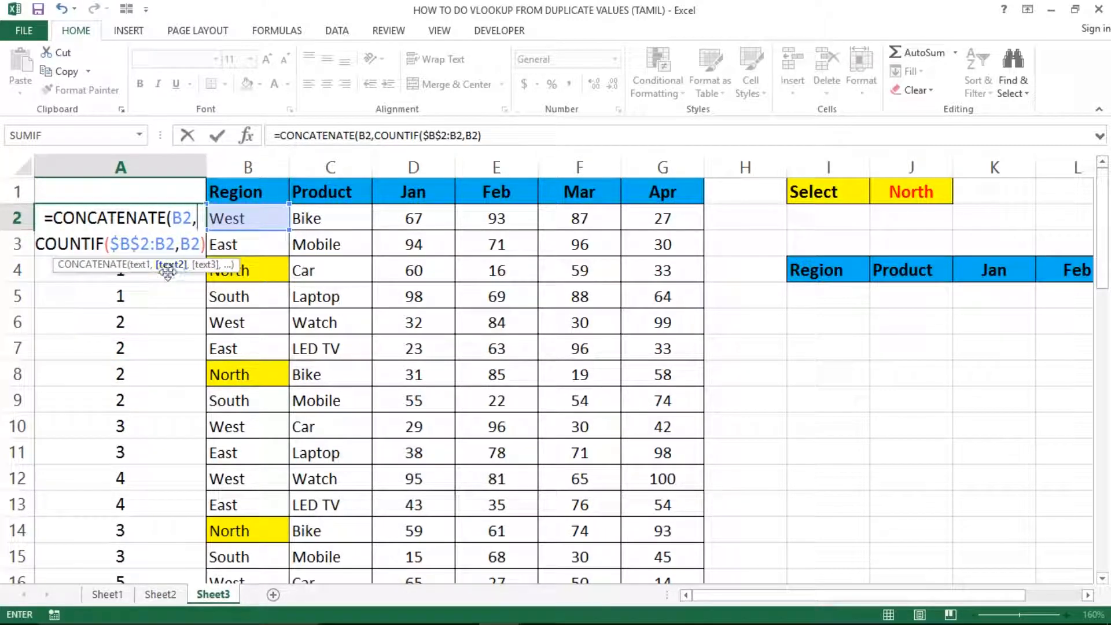
type("\"-")
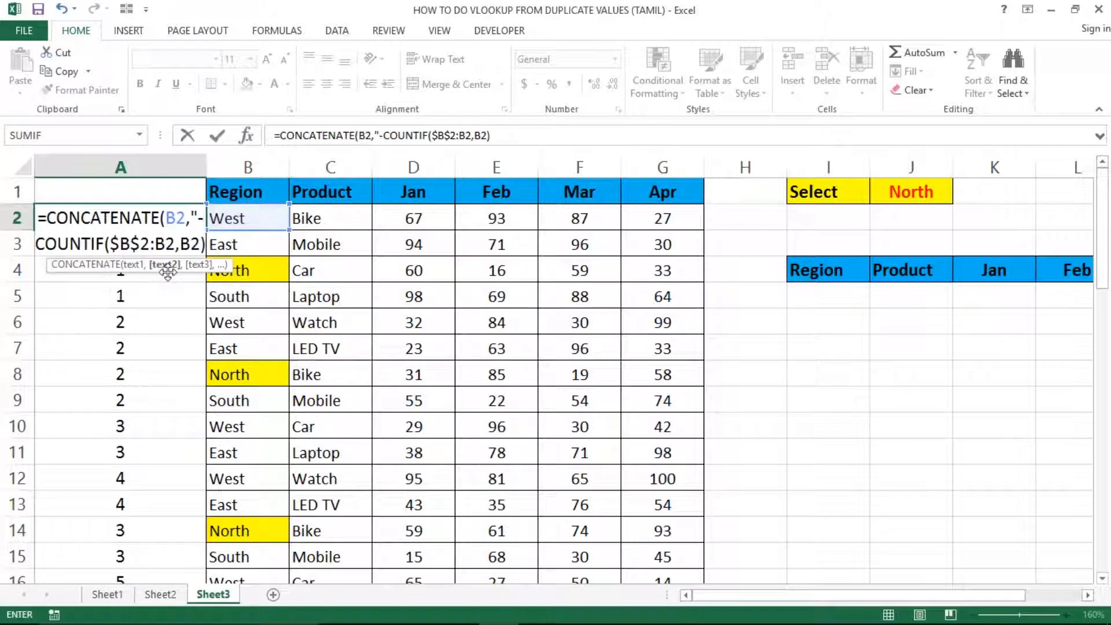
type("\"")
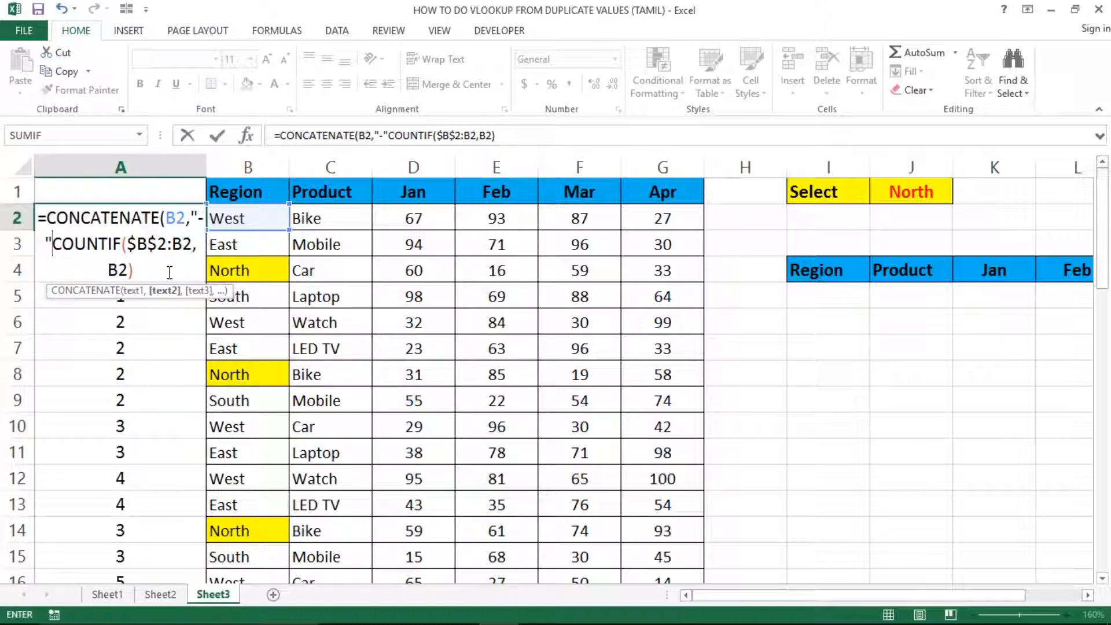
type(",")
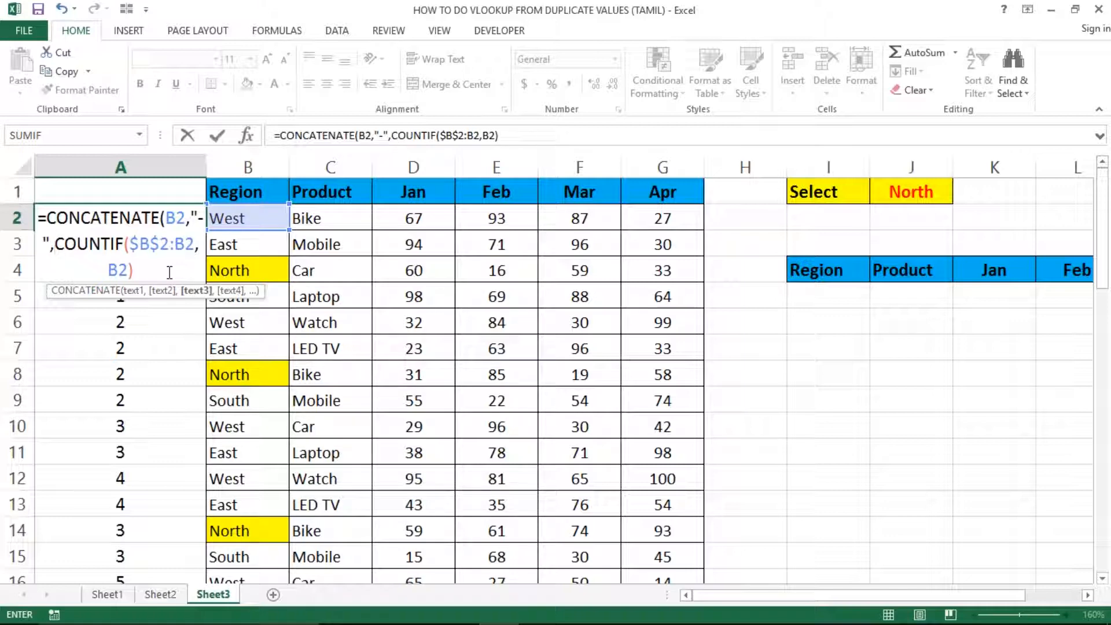
Close the CONCATENATE formula in A2 and fill it down column A for every table row
left_click(136, 271)
type(")")
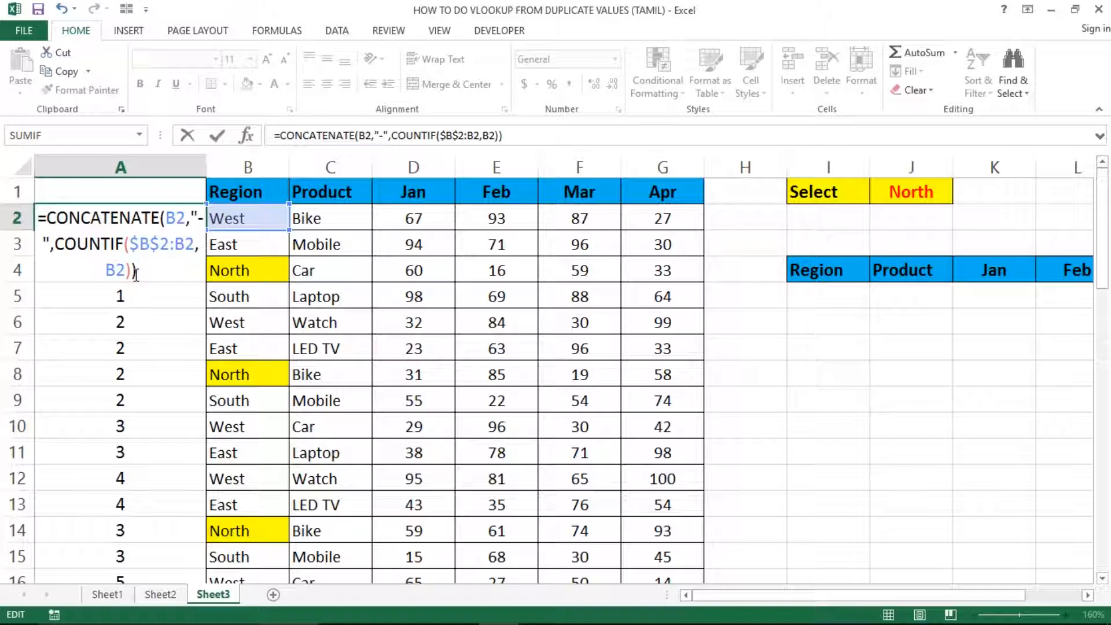
key("Return")
left_click(129, 217)
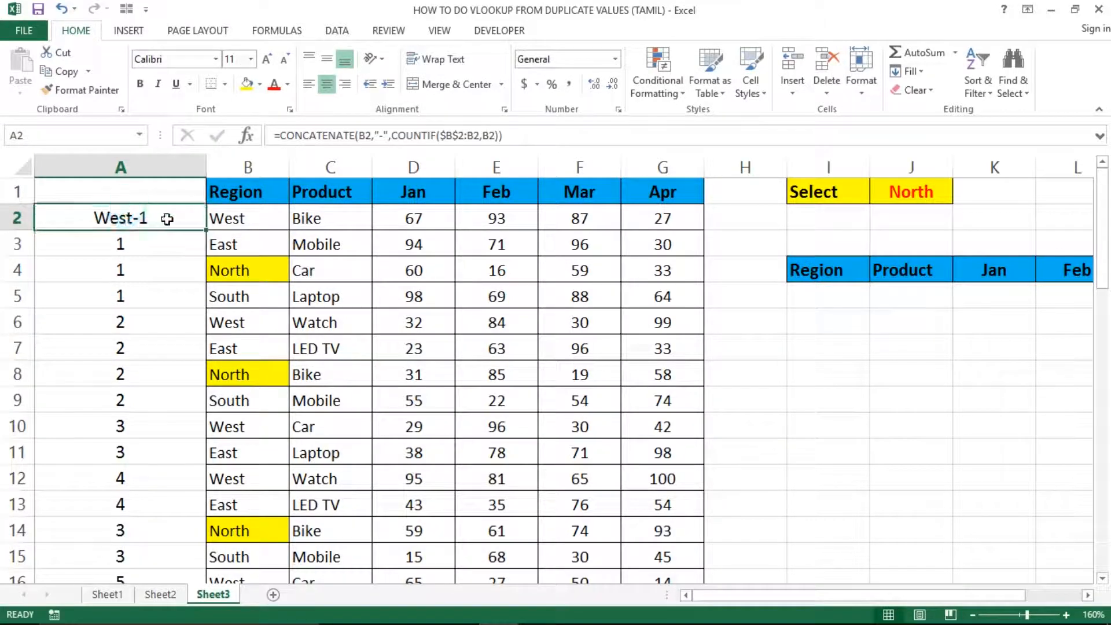
double_click(205, 231)
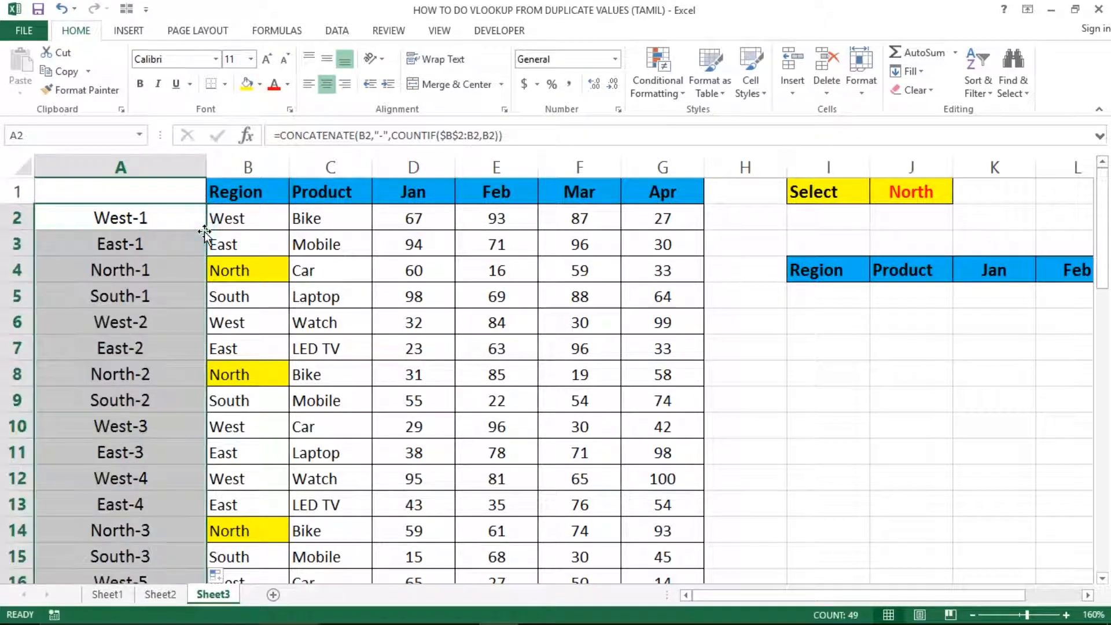
Review the full CONCATENATE formula of cell A2 without changing it
left_click(527, 131)
left_click_drag(523, 133, 210, 130)
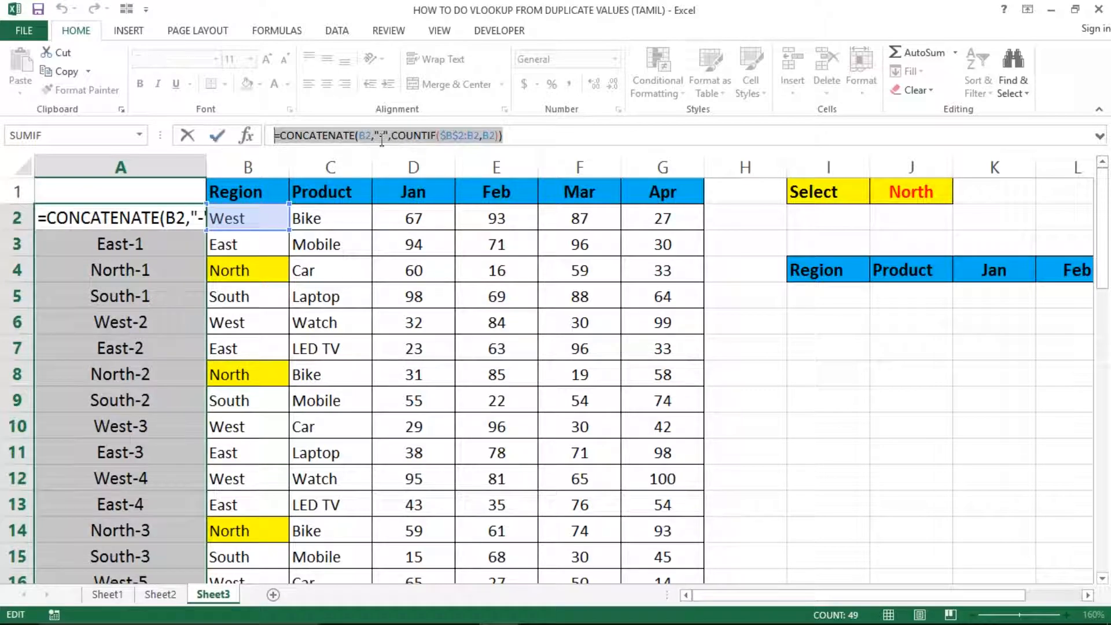
key("Escape")
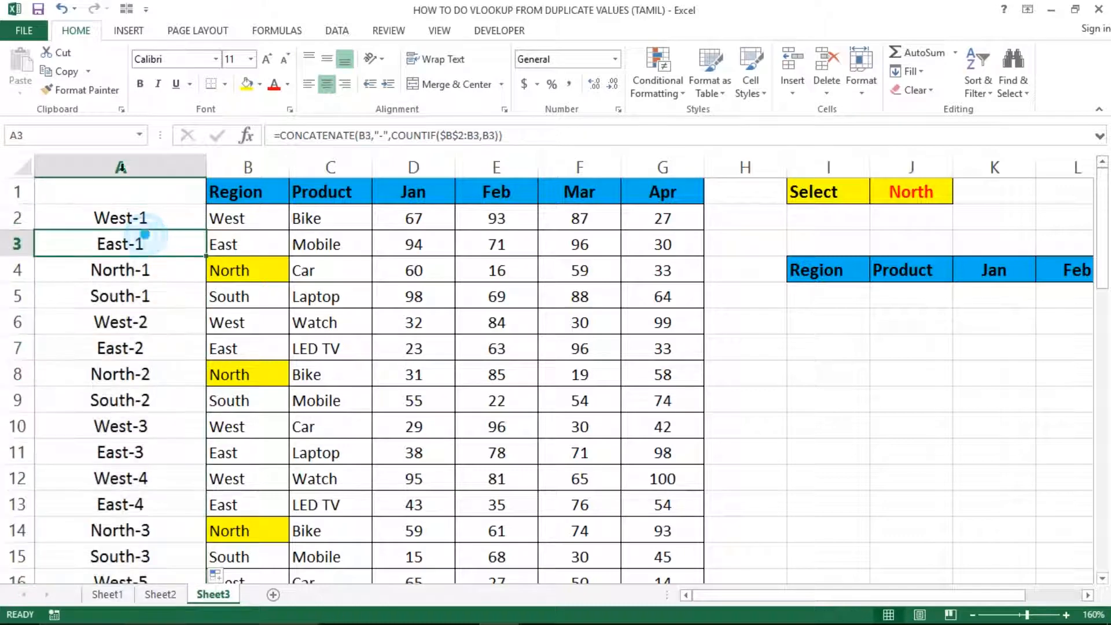
Left-align the helper keys in column A and narrow the column to fit them
left_click(128, 167)
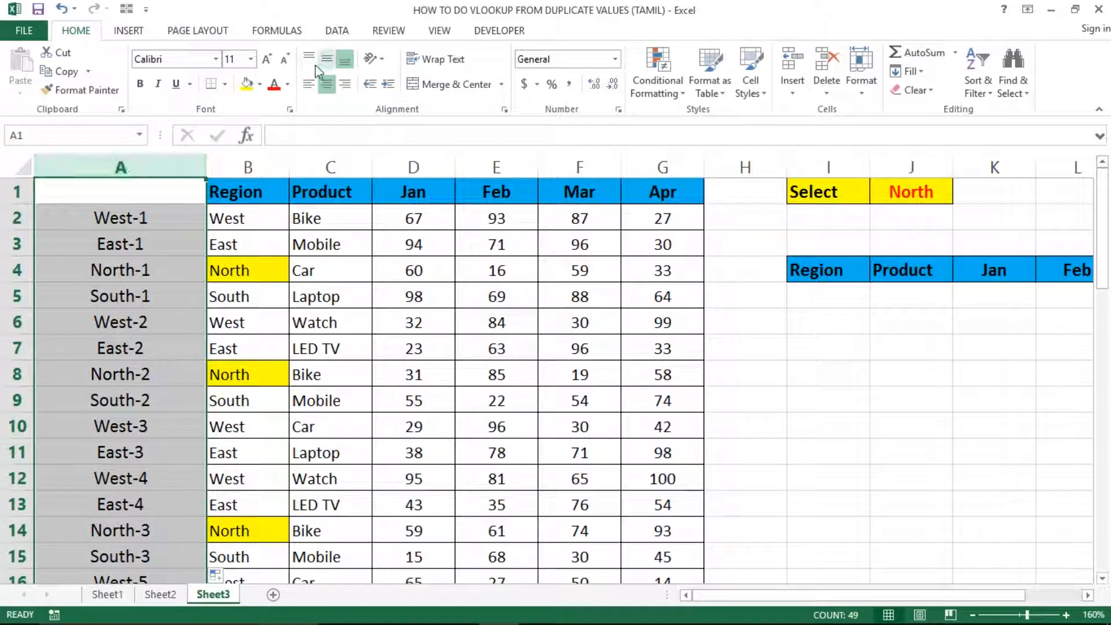
left_click(311, 85)
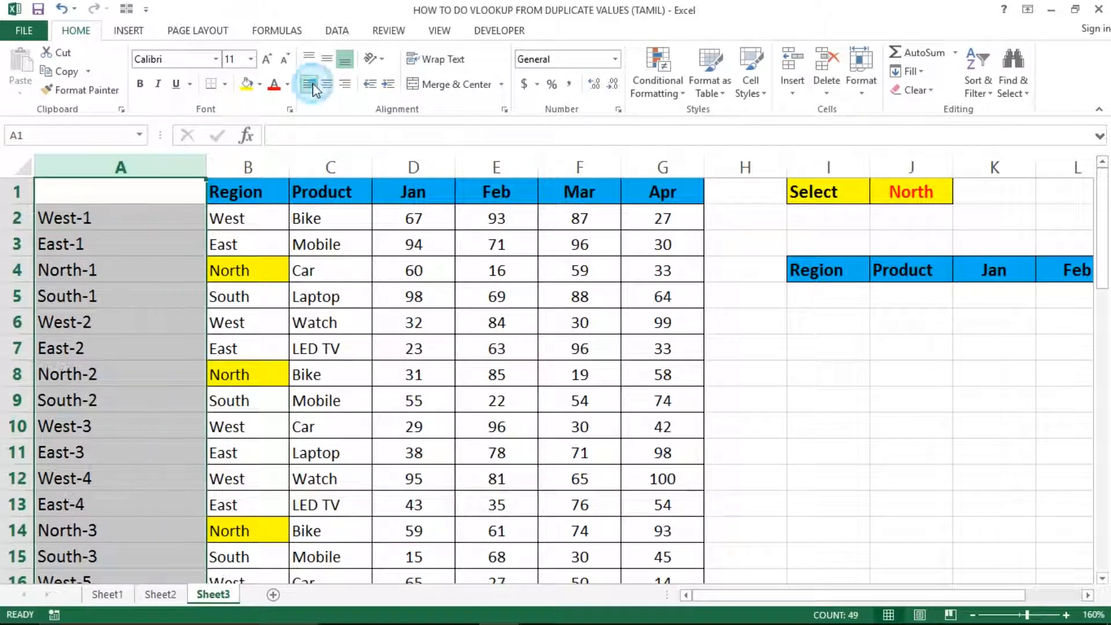
left_click_drag(204, 163, 115, 163)
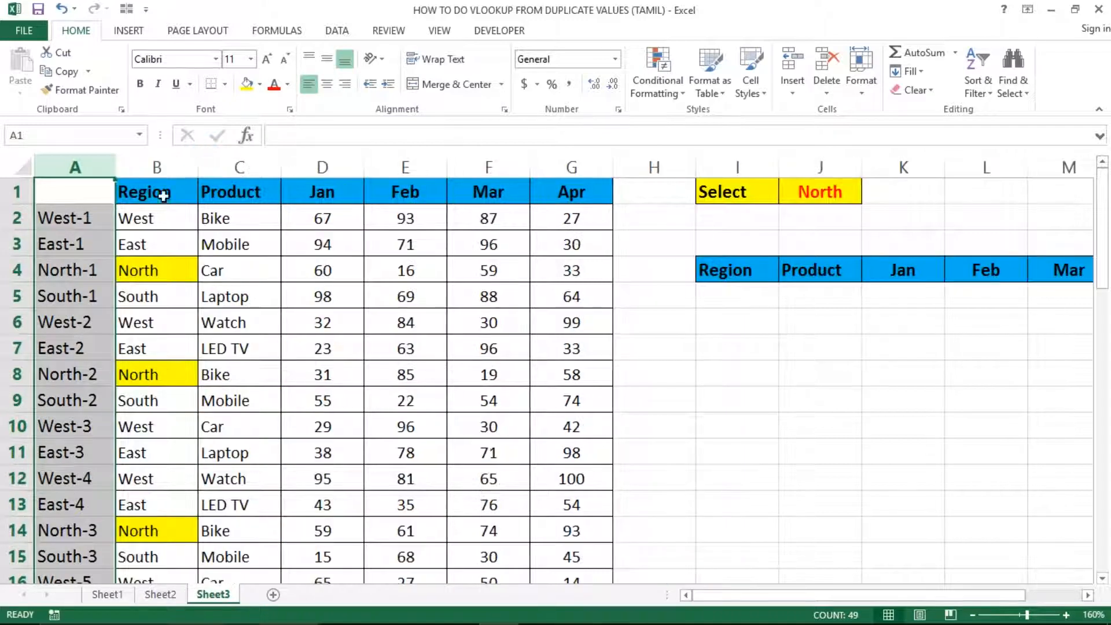
Examine the helper keys and their formulas row by row down column A
left_click(89, 221)
key("Down")
key("Down")
key("Down")
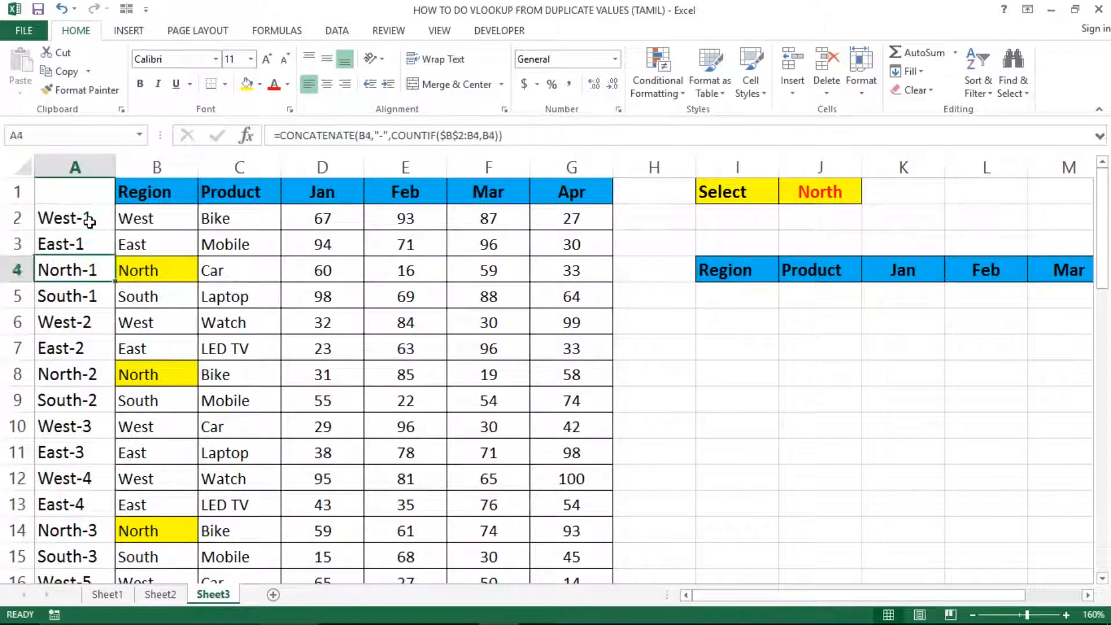
key("Down")
key("Down")
key("Down")
key("Down")
key("Down")
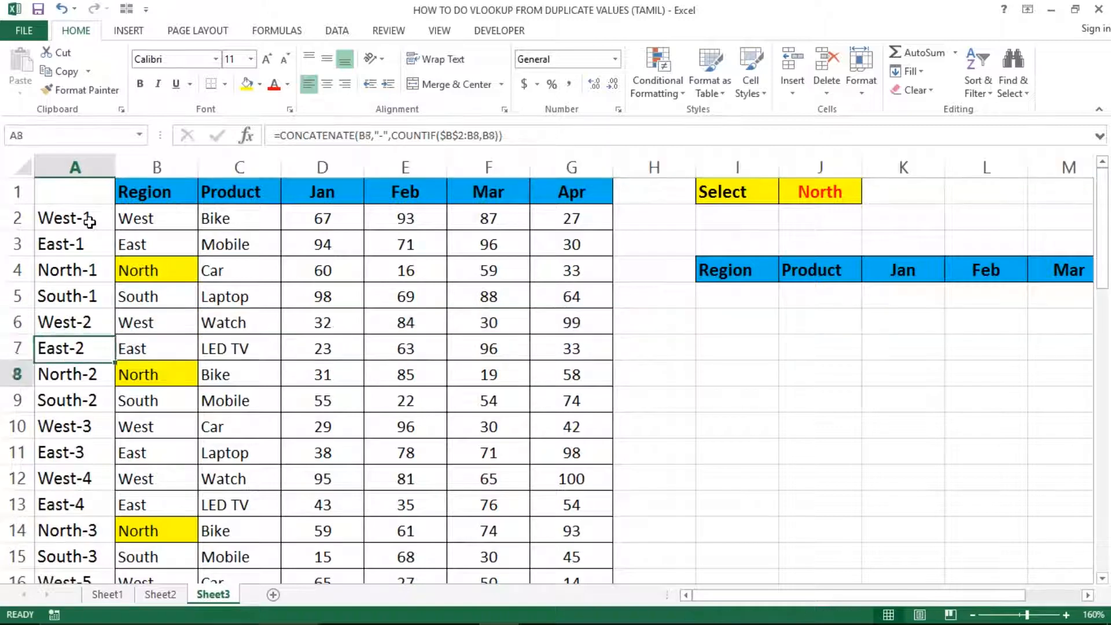
key("shift+space")
key("Down")
key("Down")
key("Down")
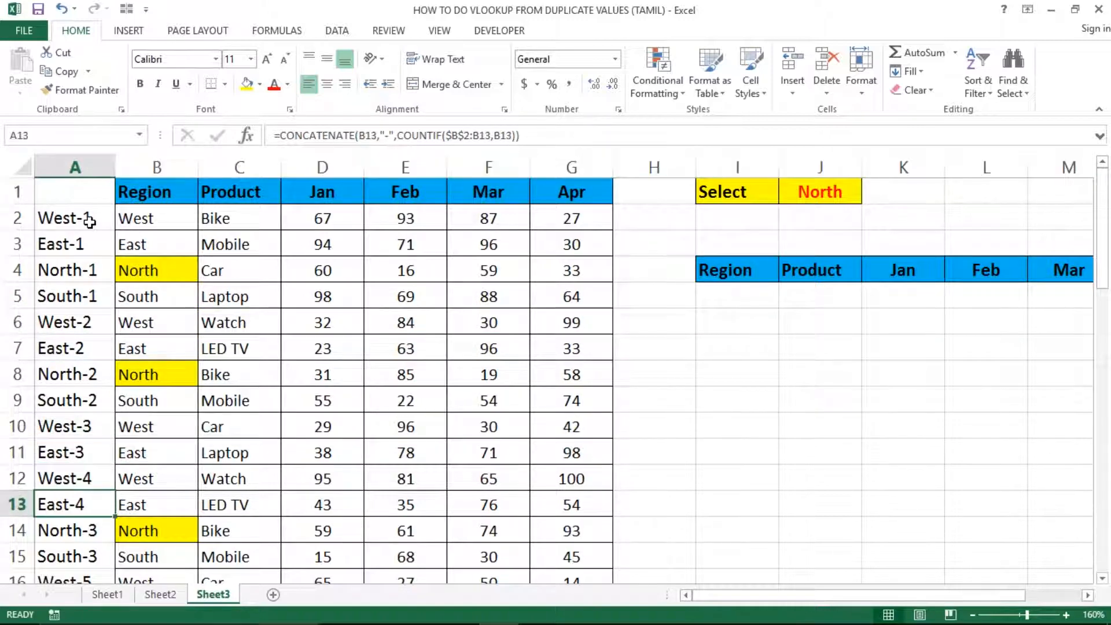
key("ctrl+Up")
key("ctrl+Up")
key("Down")
key("Up")
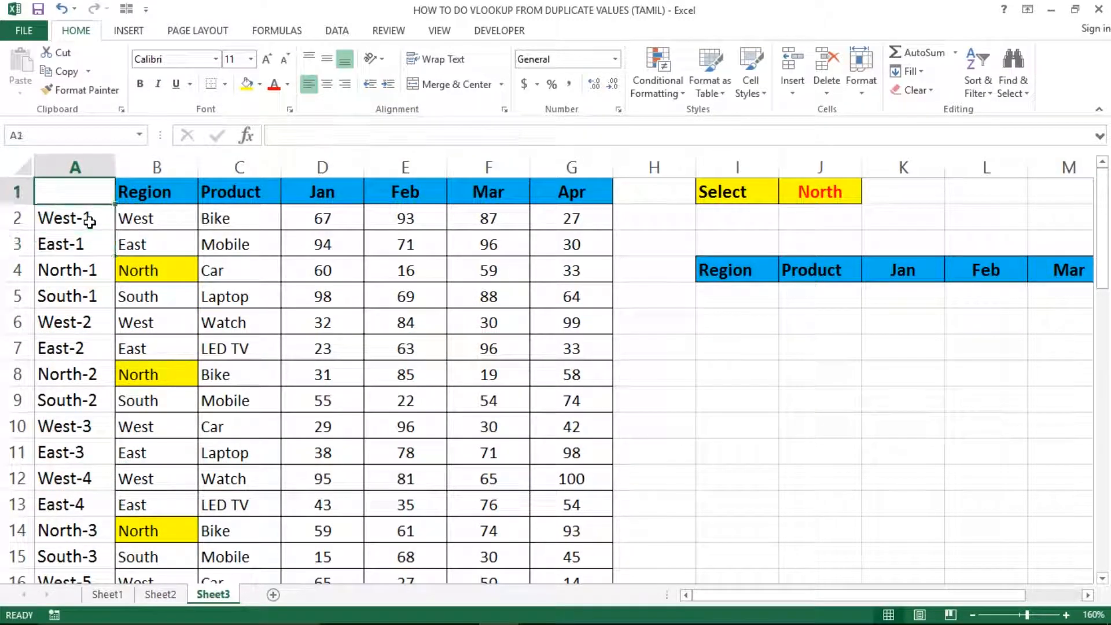
Look along row 2 from the helper key across the source table towards the results area
key("Down")
key("Right")
key("Left")
key("Right")
key("Right")
key("Right")
key("Right")
key("Right")
key("Right")
key("Right")
key("Right")
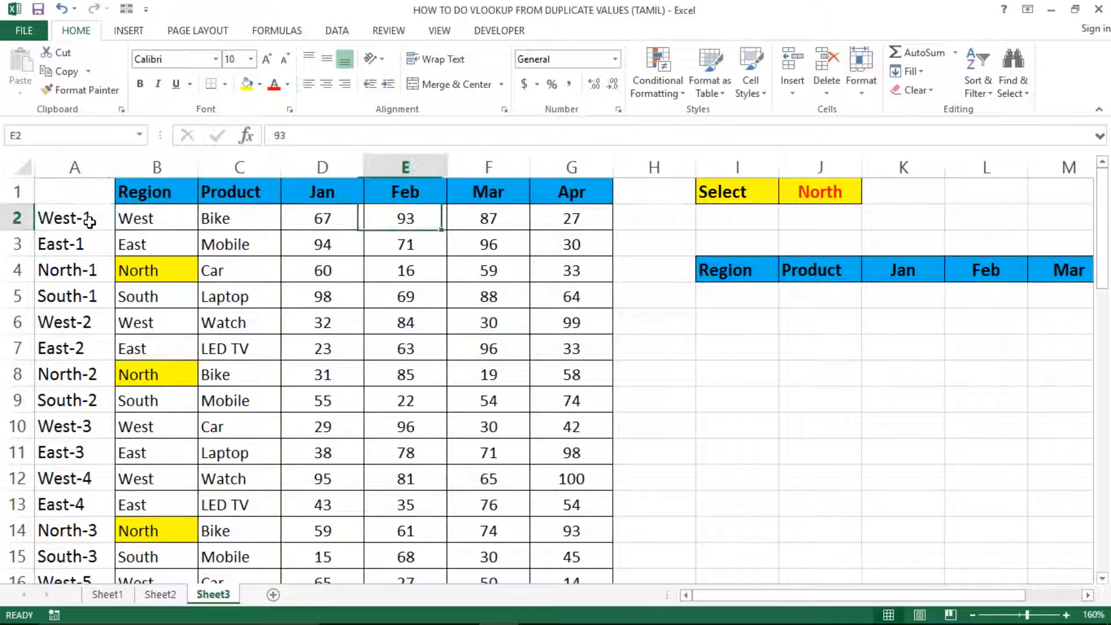
key("Right")
key("Right")
key("Right")
key("Right")
key("Left")
key("Left")
key("Left")
key("Left")
key("Left")
key("Left")
key("Left")
key("Left")
key("Left")
key("Left")
key("Left")
key("Left")
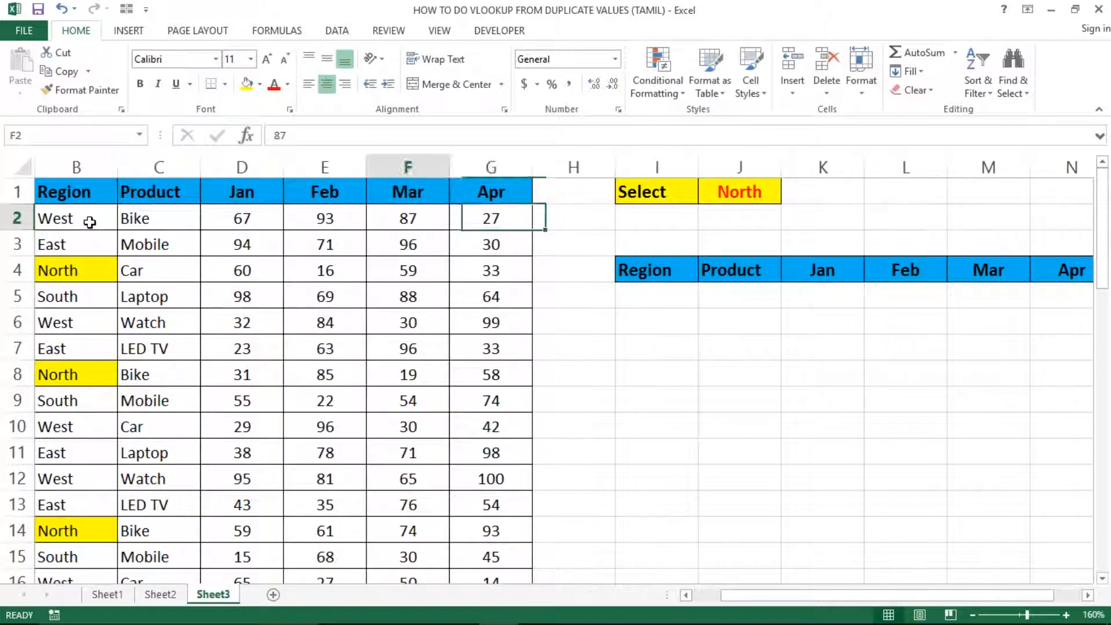
Review the helper keys and regions down to the table's last row, then return to cell A1
key("ctrl+shift+Down")
key("shift+Right")
key("shift+Right")
key("shift+Right")
key("shift+Right")
key("shift+Right")
key("shift+Right")
key("shift+Right")
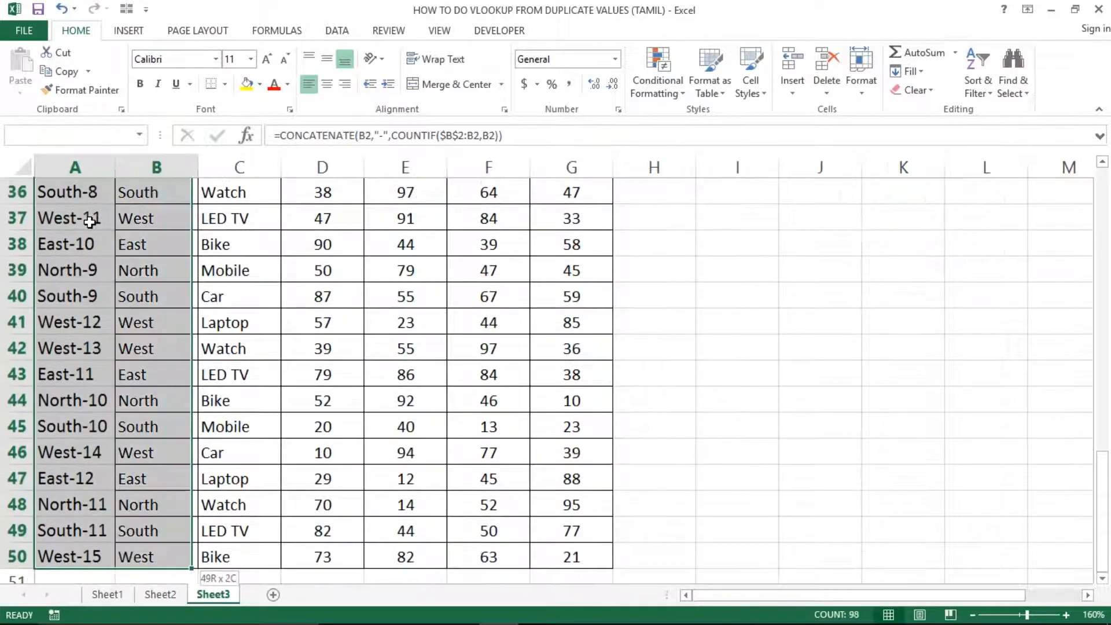
key("shift+Left")
key("ctrl+Home")
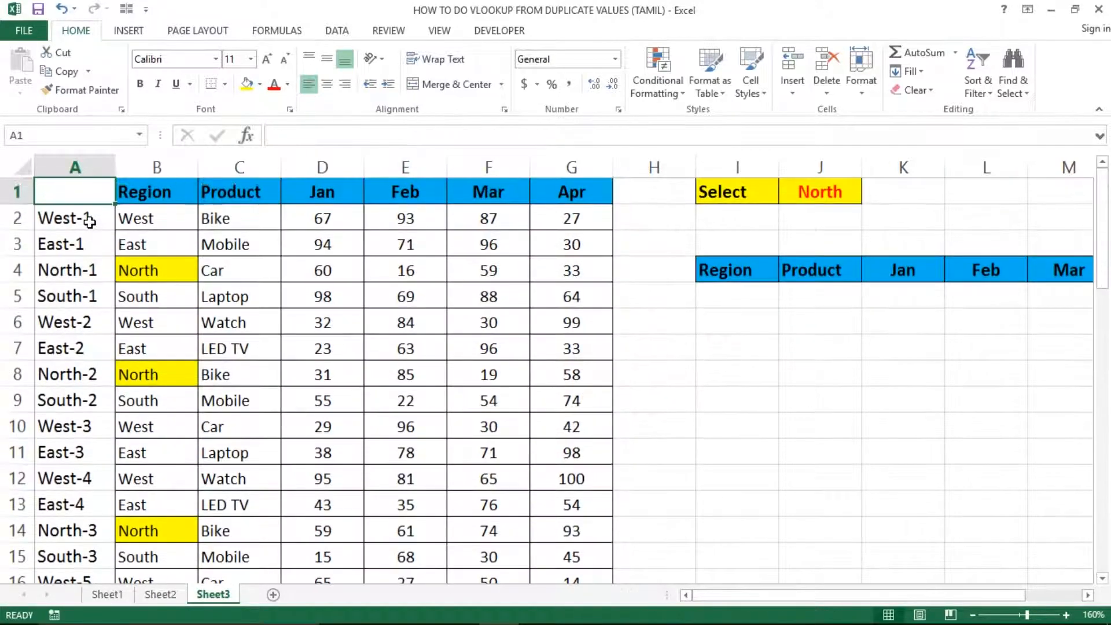
Enter the serial numbers 1 in H5 and 2 in H6, beside the empty results table
key("Right")
key("Right")
key("Right")
key("Right")
key("Right")
key("Right")
key("Right")
key("Right")
key("Down")
key("Down")
key("Down")
key("Left")
key("Down")
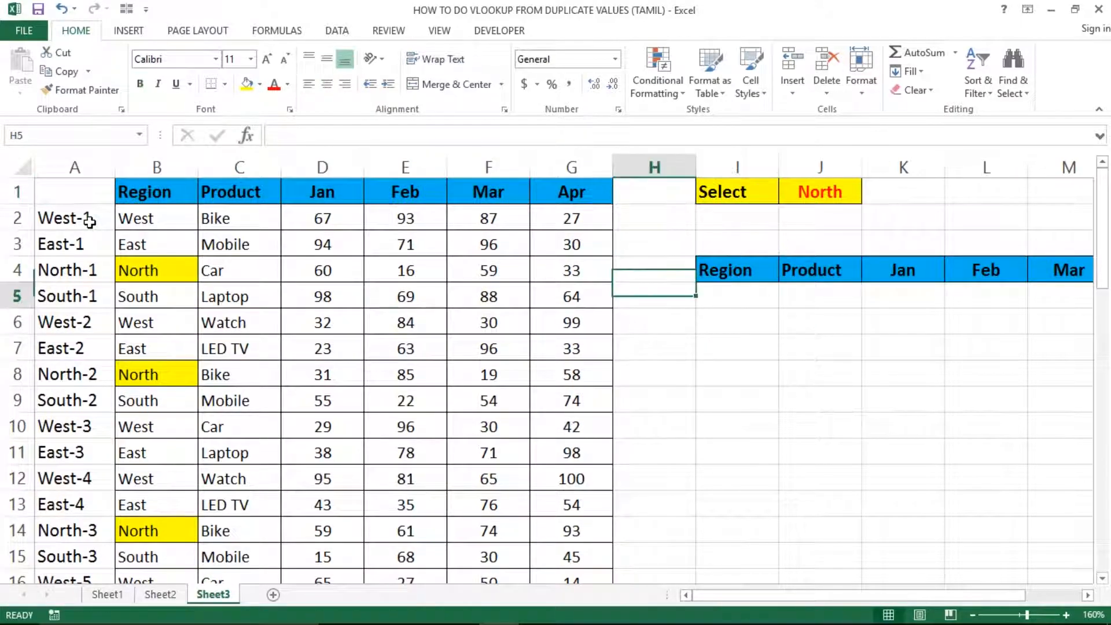
type("1")
key("Return")
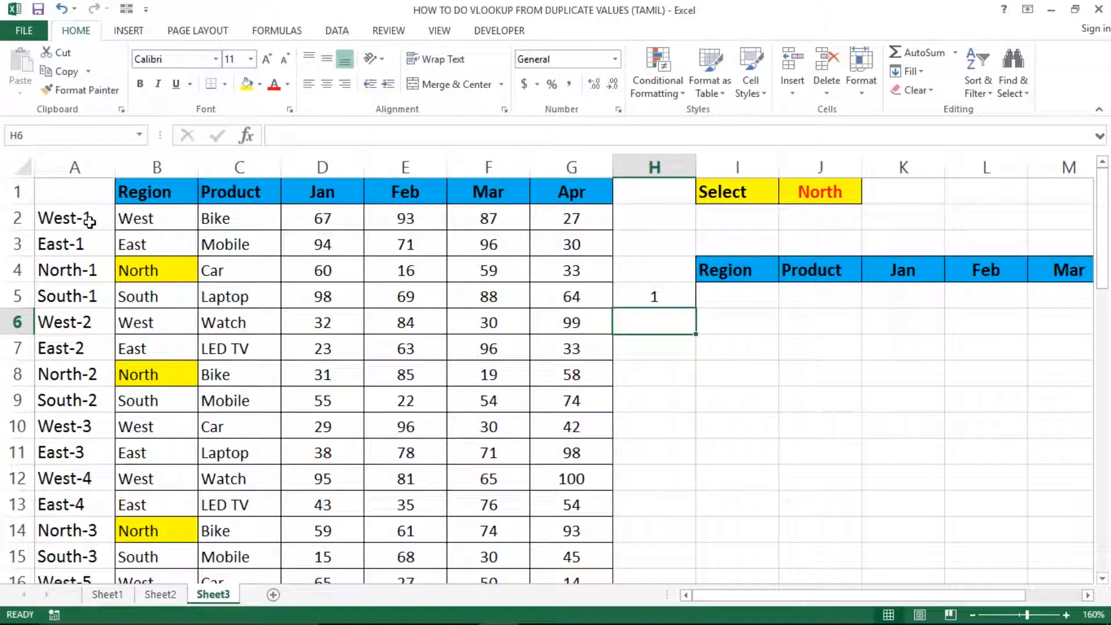
type("2")
key("Return")
Extend the number series from H5:H6 down column H alongside the results table
key("Up")
key("Up")
key("shift+Down")
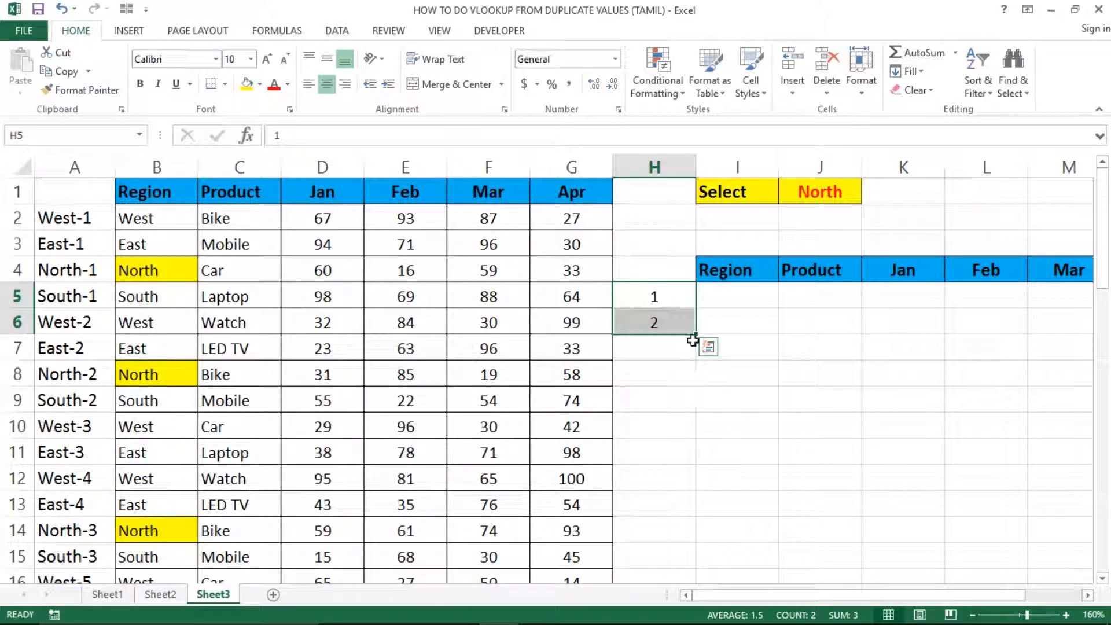
left_click_drag(694, 335, 679, 542)
left_click_drag(679, 532, 678, 530)
scroll(678, 530, "up", 3)
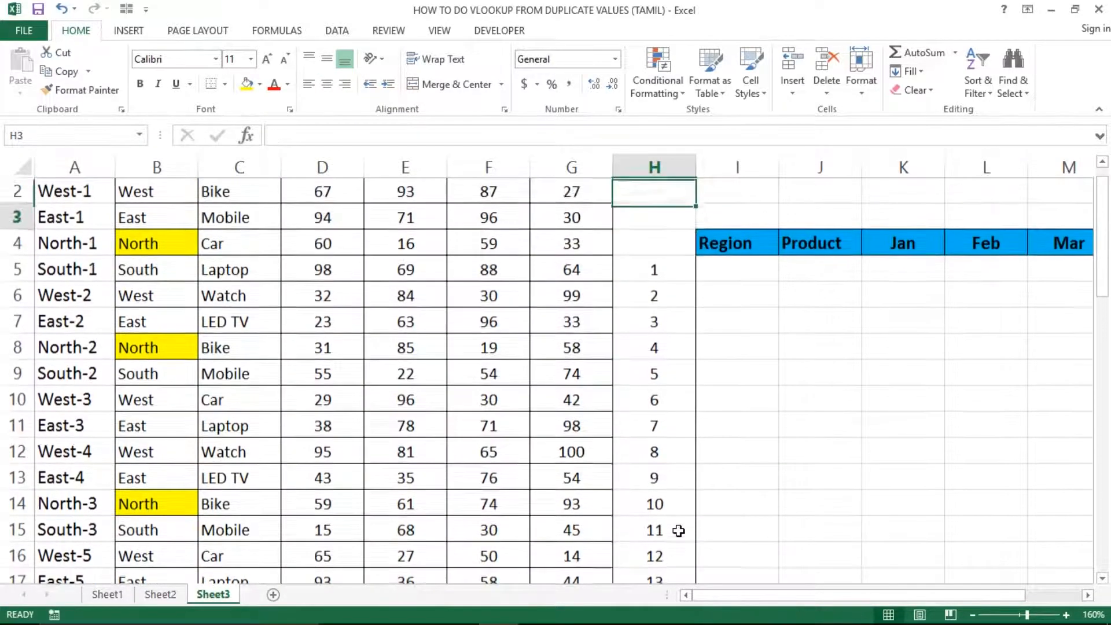
Compare the results table's headings, Region through Apr, with the columns of the source table
key("Down")
key("Right")
key("Right")
key("Right")
key("Right")
key("Right")
key("Right")
key("Right")
key("Left")
key("Left")
key("Left")
key("Left")
key("Left")
key("Left")
key("Left")
key("Left")
key("Left")
key("Left")
key("Left")
key("Left")
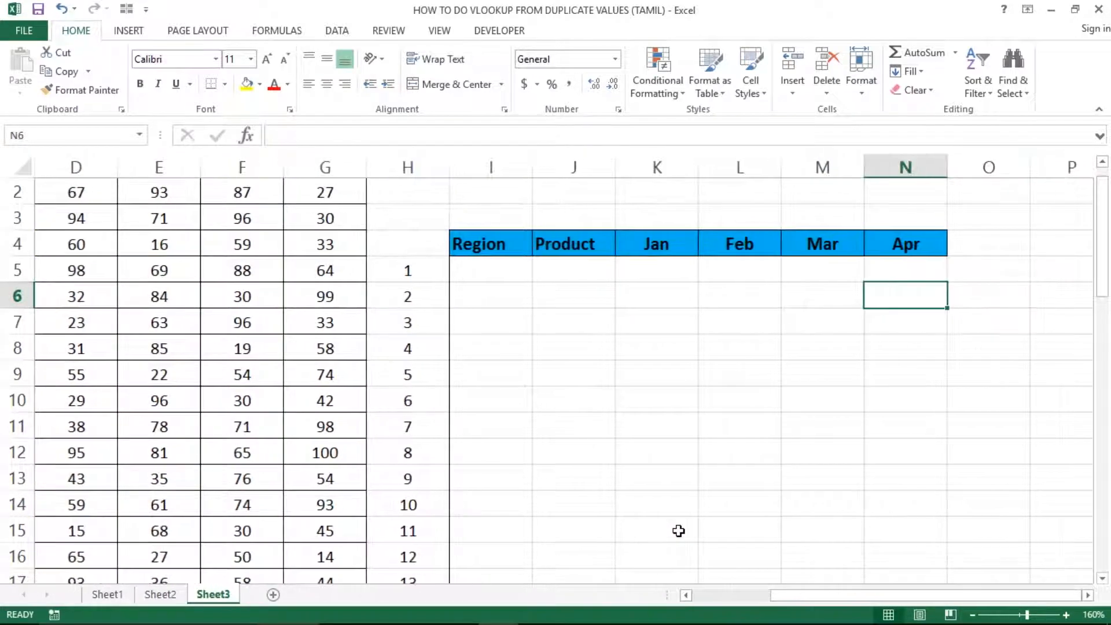
key("Left")
key("Left")
key("Right")
key("Right")
key("Right")
key("Right")
key("Right")
key("Right")
key("Right")
key("Right")
key("Right")
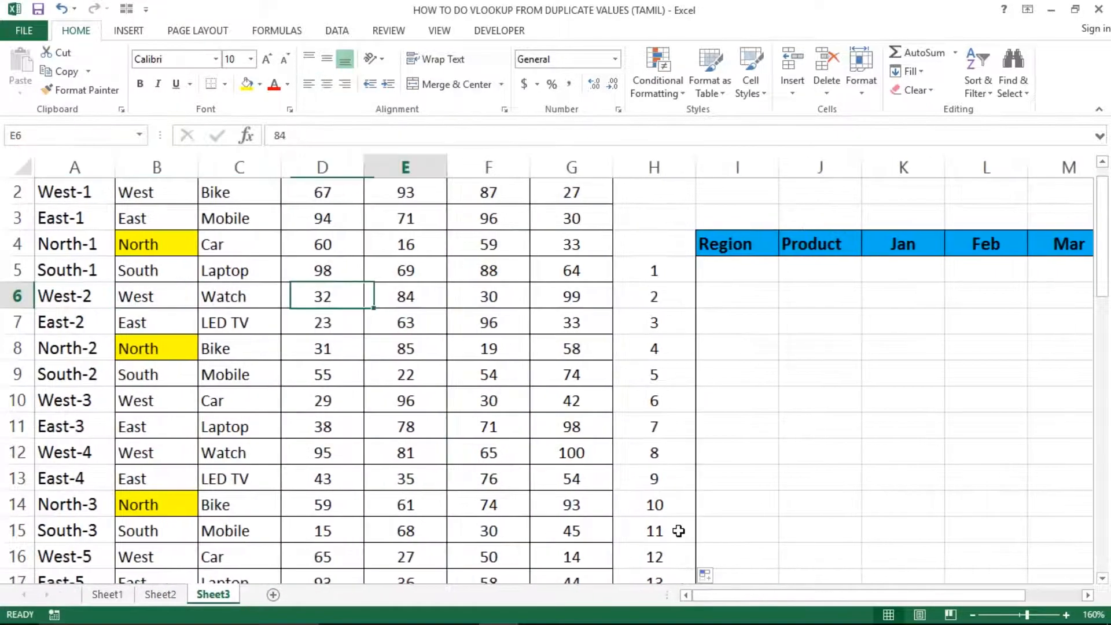
key("Up")
key("Up")
key("Left")
key("Up")
key("Up")
key("Up")
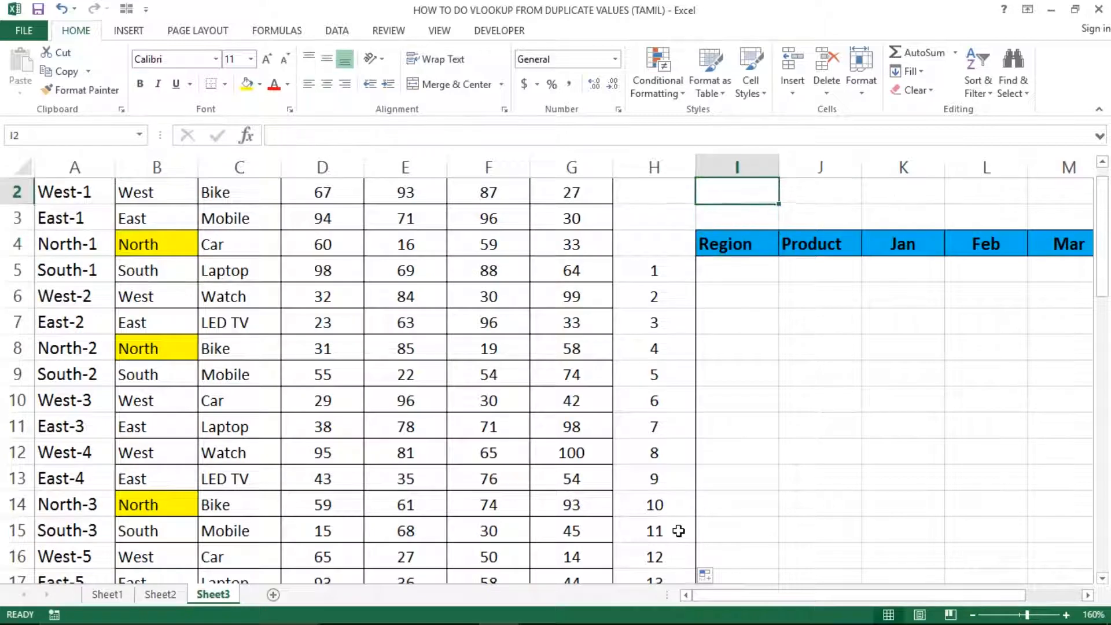
key("Down")
key("Down")
key("Down")
key("Down")
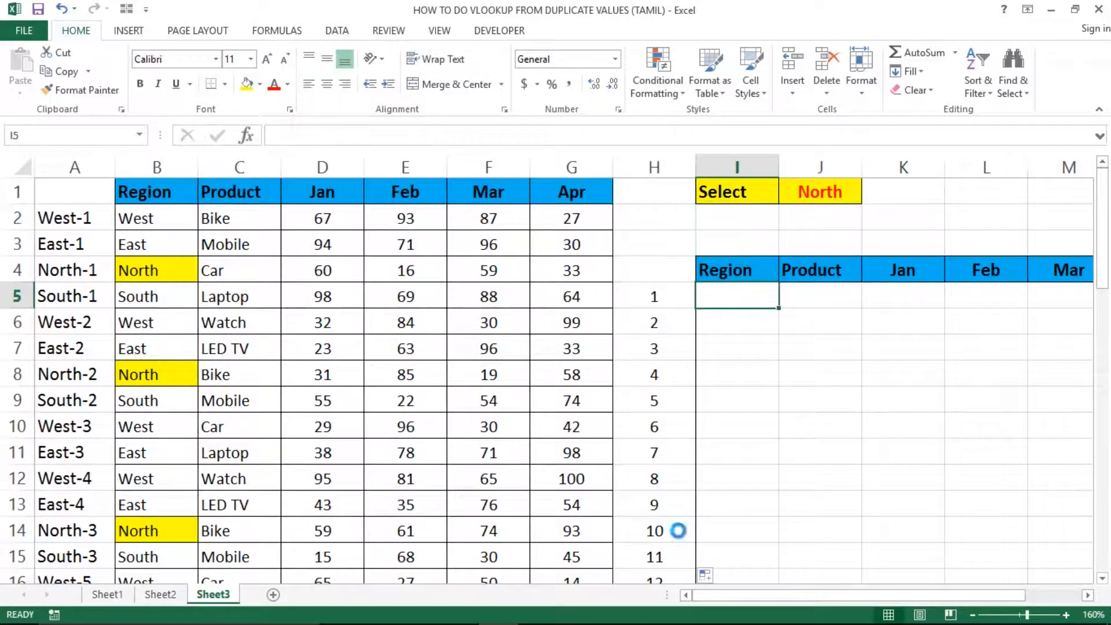
key("Right")
key("Right")
key("Left")
key("Left")
key("Left")
key("Right")
Examine how the region in J1 and the serial number in H5 correspond to the helper keys starting in A2
left_click(822, 187)
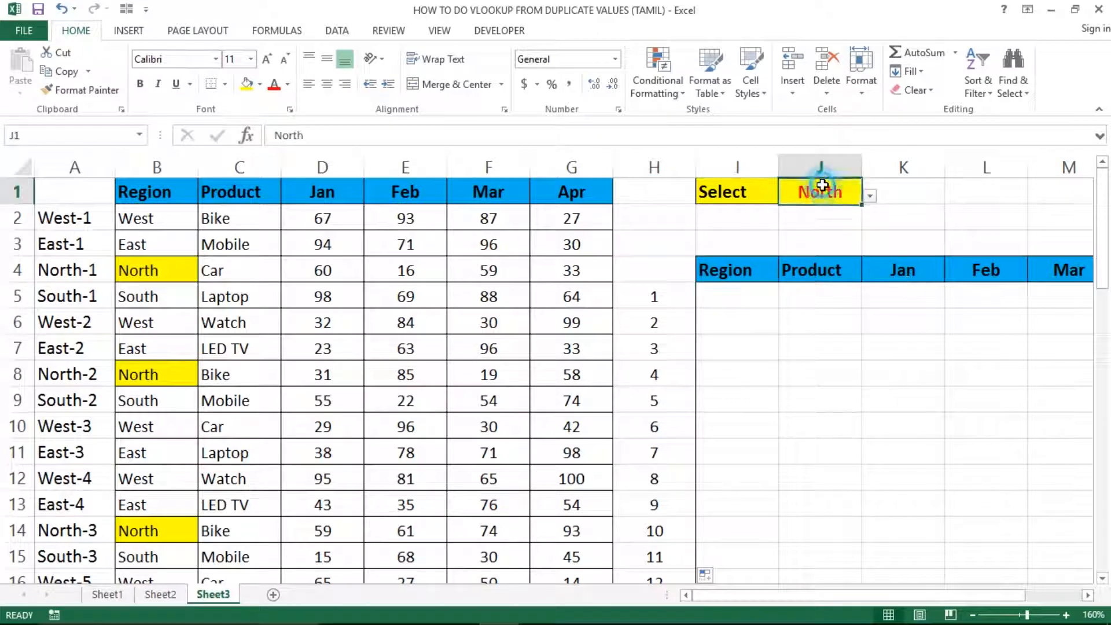
left_click(663, 285)
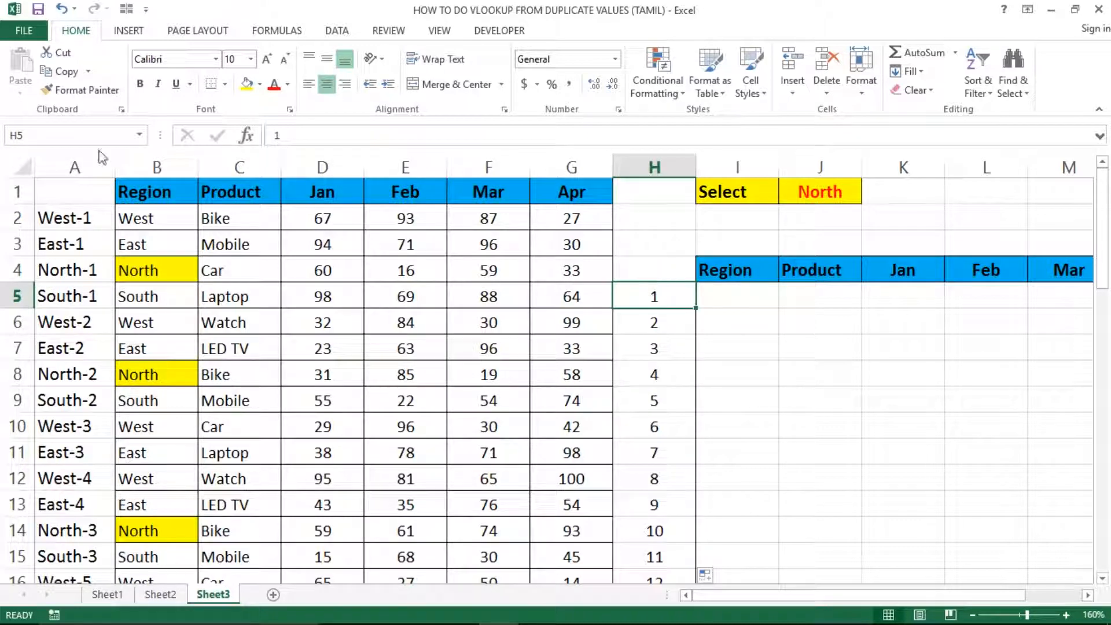
left_click(36, 223)
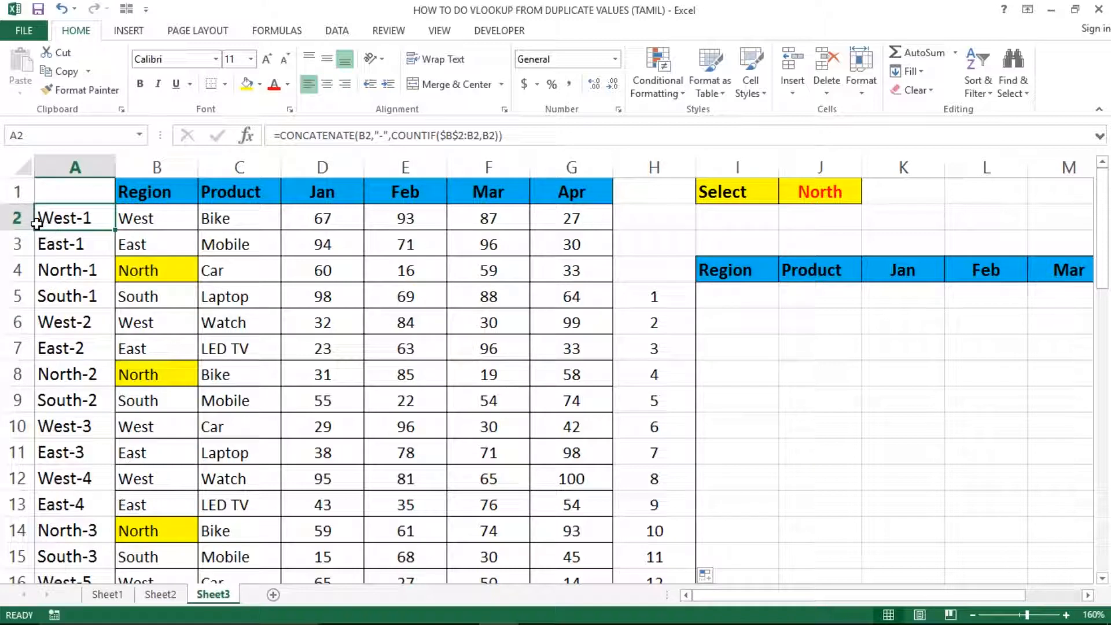
left_click(702, 299)
left_click(661, 302)
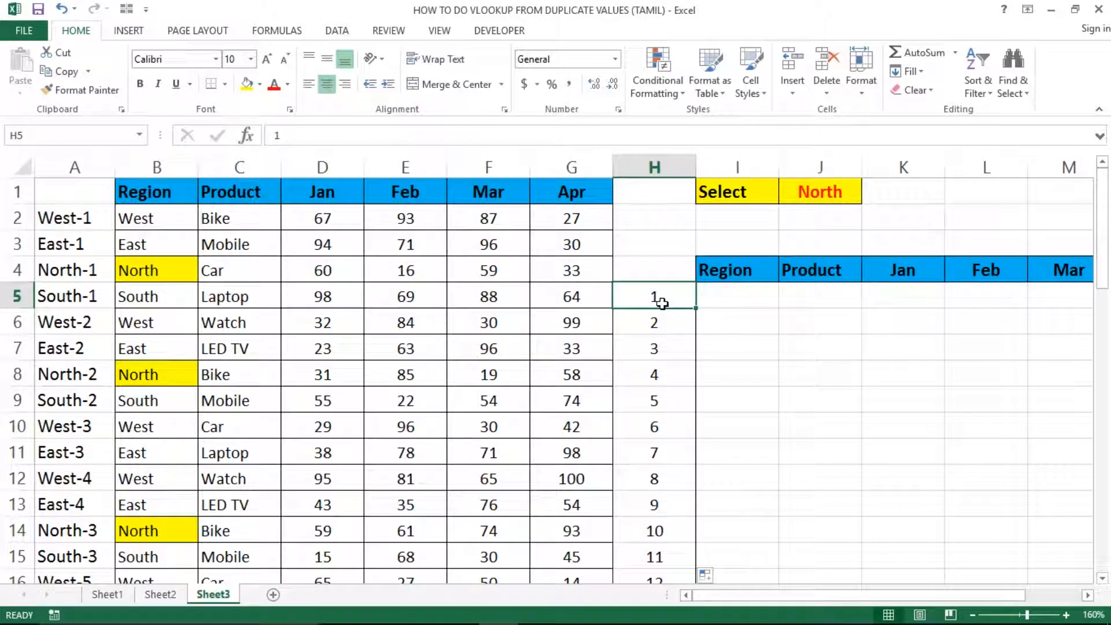
key("Right")
key("Right")
key("Right")
key("Right")
key("Right")
key("Right")
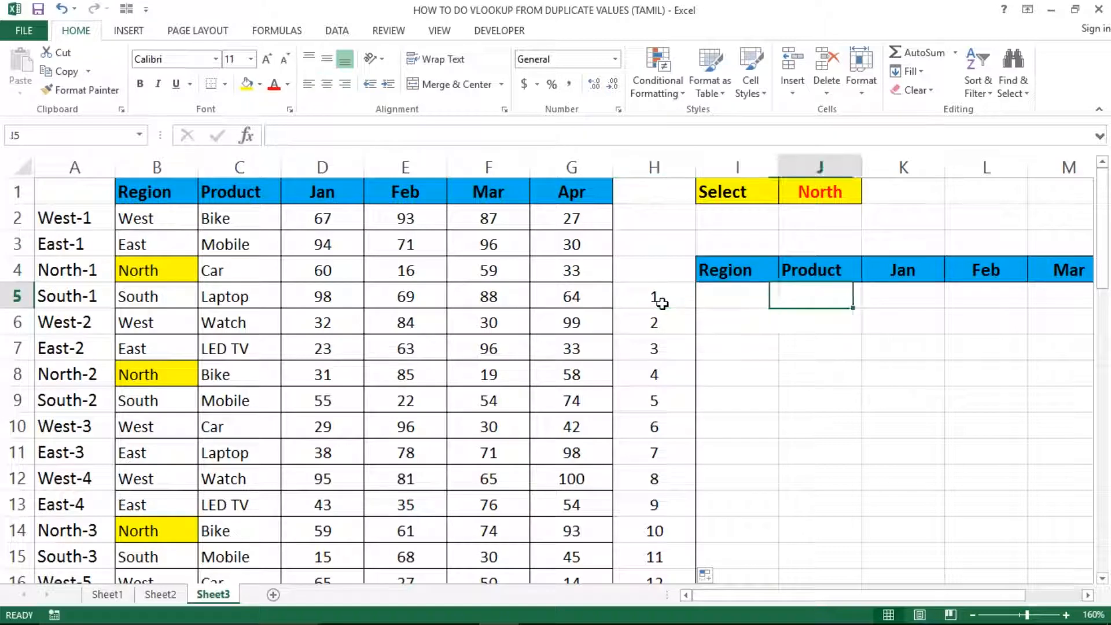
key("Left")
key("Left")
key("Left")
key("Left")
key("Left")
key("Left")
key("Left")
key("Left")
key("Left")
key("Left")
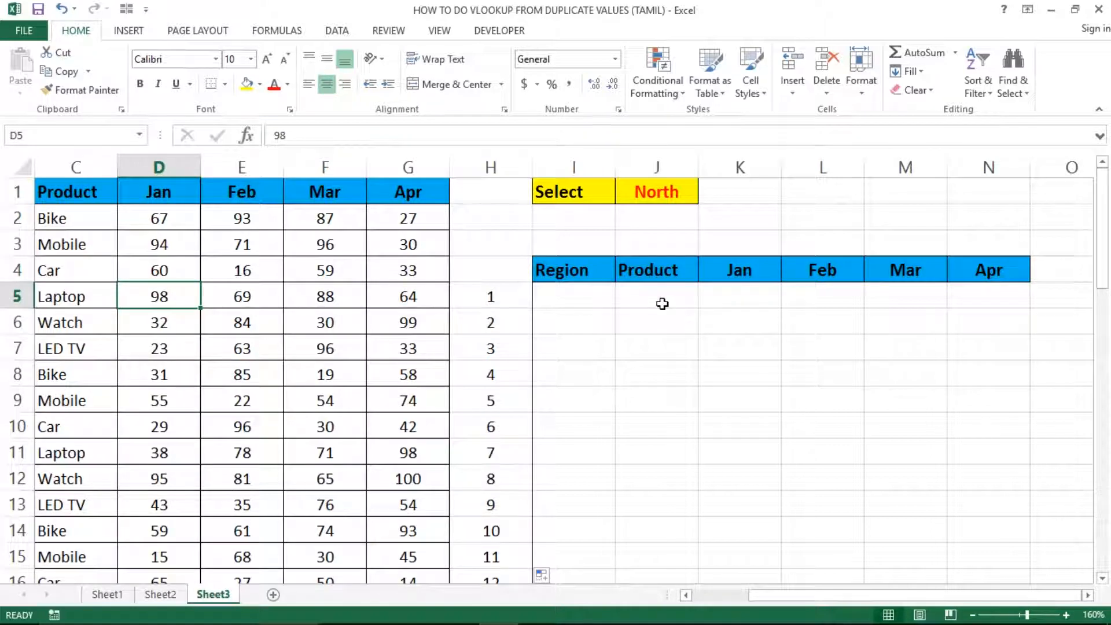
key("Right")
key("Left")
key("Left")
key("Left")
key("Left")
key("Right")
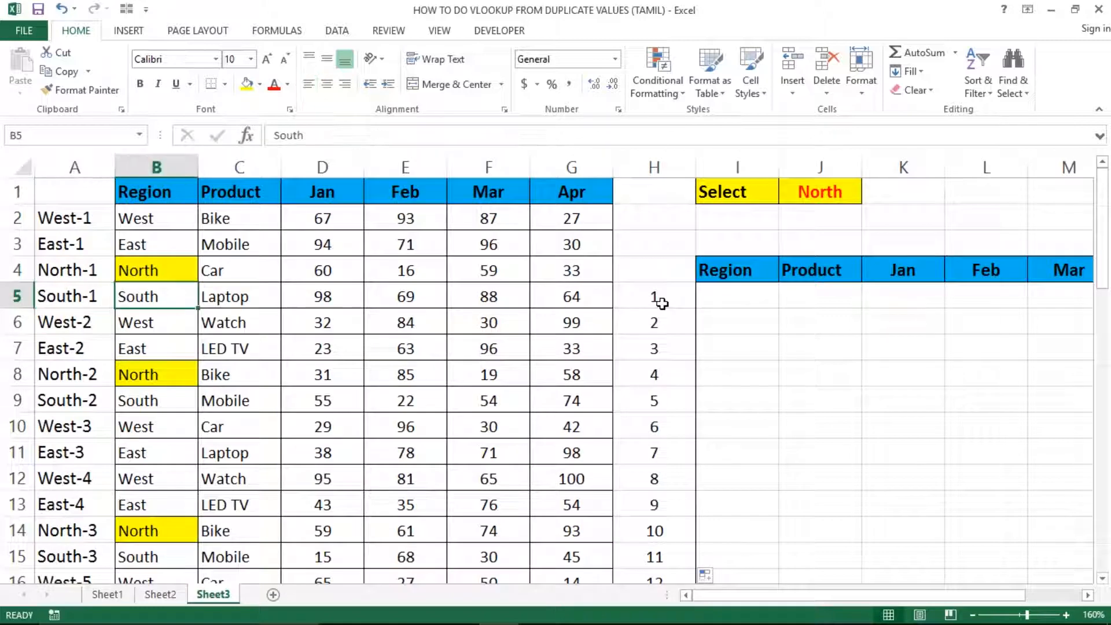
Examine the blank cells I3:N3 directly above the results table's headings, Region through Apr
key("Right")
key("Right")
key("Right")
key("Right")
key("Right")
key("Right")
key("Right")
key("Right")
key("Left")
key("Up")
key("Up")
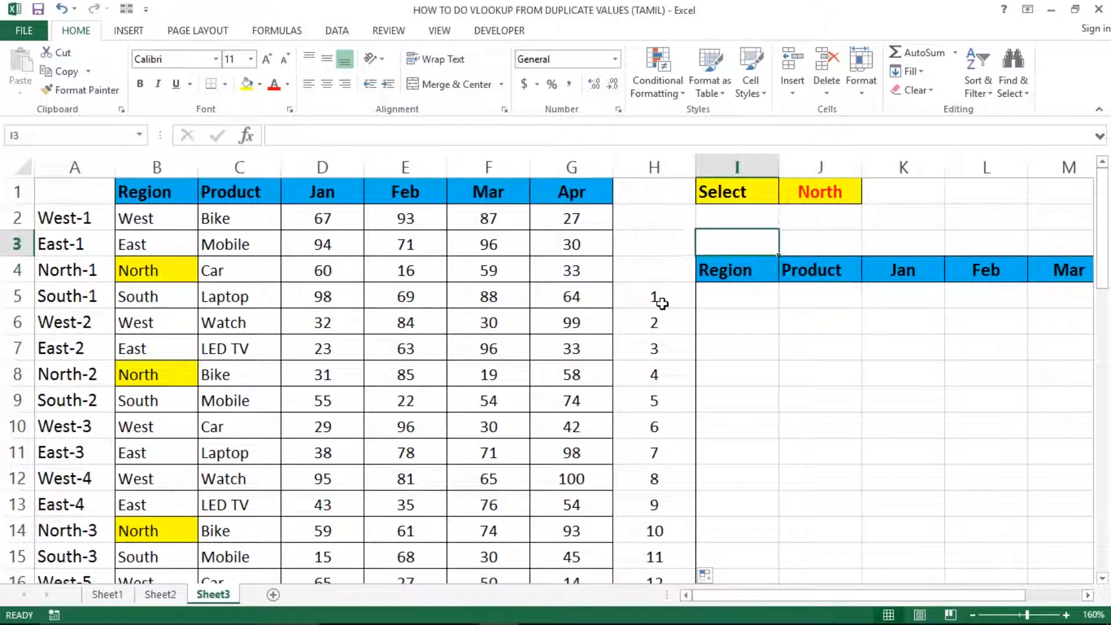
key("shift+Right")
key("shift+Right")
key("shift+Right")
key("shift+Right")
key("shift+Right")
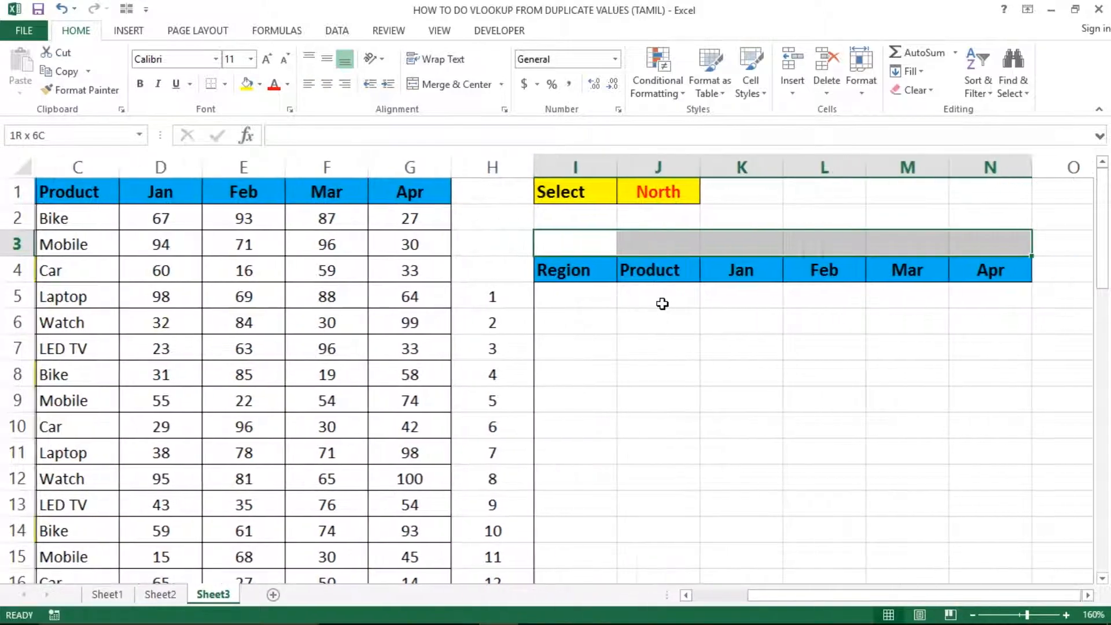
Examine the lookup range's columns, from the helper keys in column A through Apr in column G, starting at row 2
key("Left")
key("Left")
key("Left")
key("Left")
key("Left")
key("Left")
key("Left")
key("Left")
key("Up")
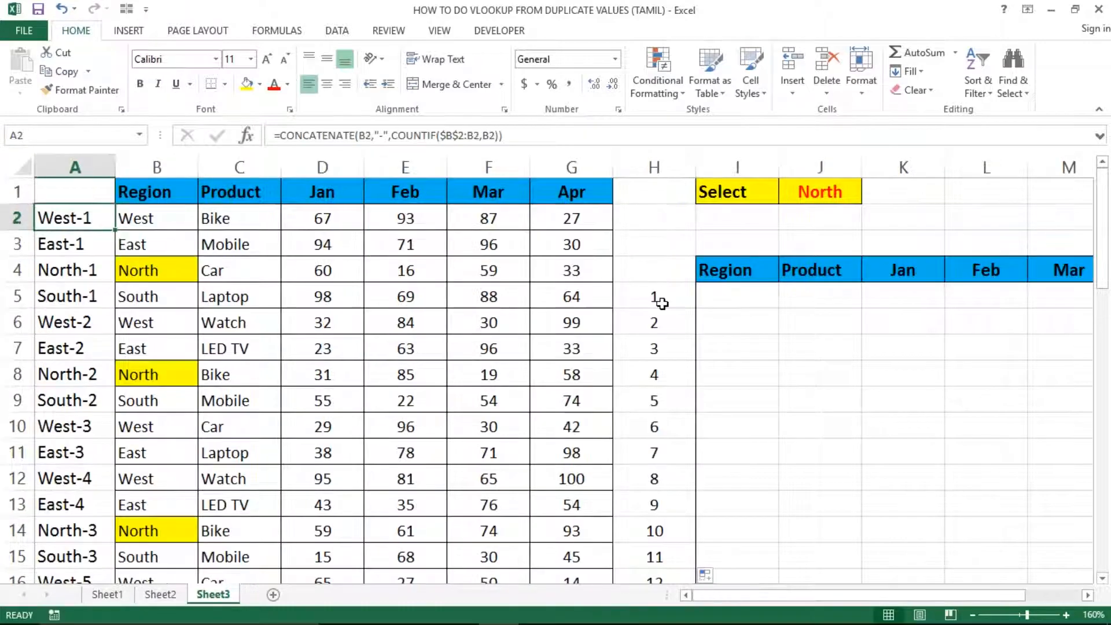
key("shift+Right")
key("shift+Right")
key("shift+Right")
key("shift+Right")
key("shift+Right")
key("shift+Right")
key("shift+Right")
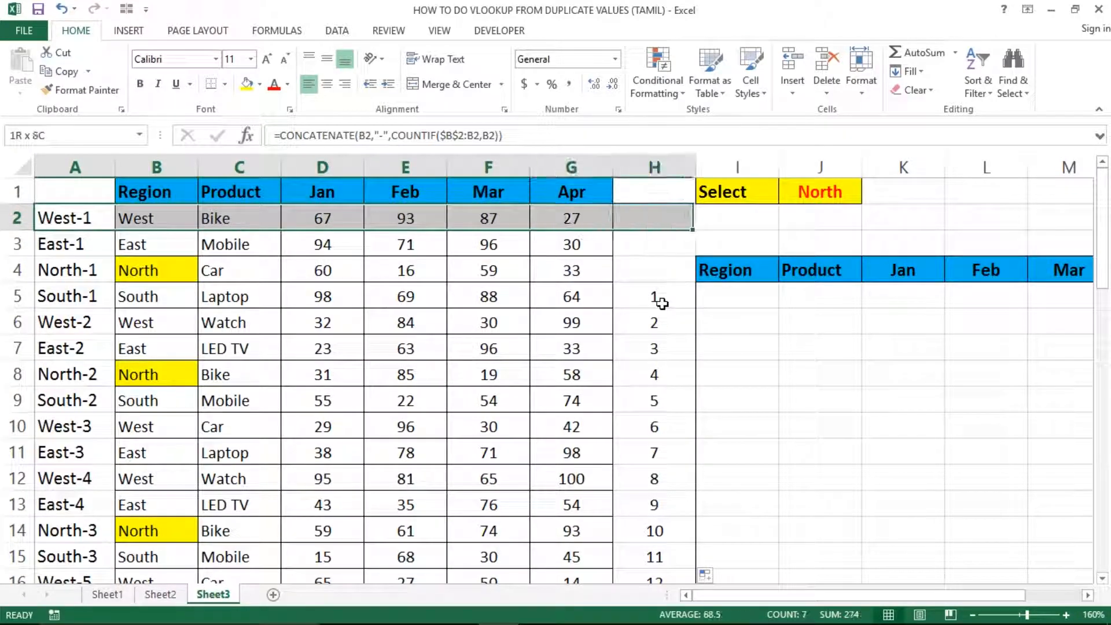
key("shift+Left")
key("shift+Down")
key("shift+Down")
key("shift+Down")
key("shift+Down")
key("shift+Down")
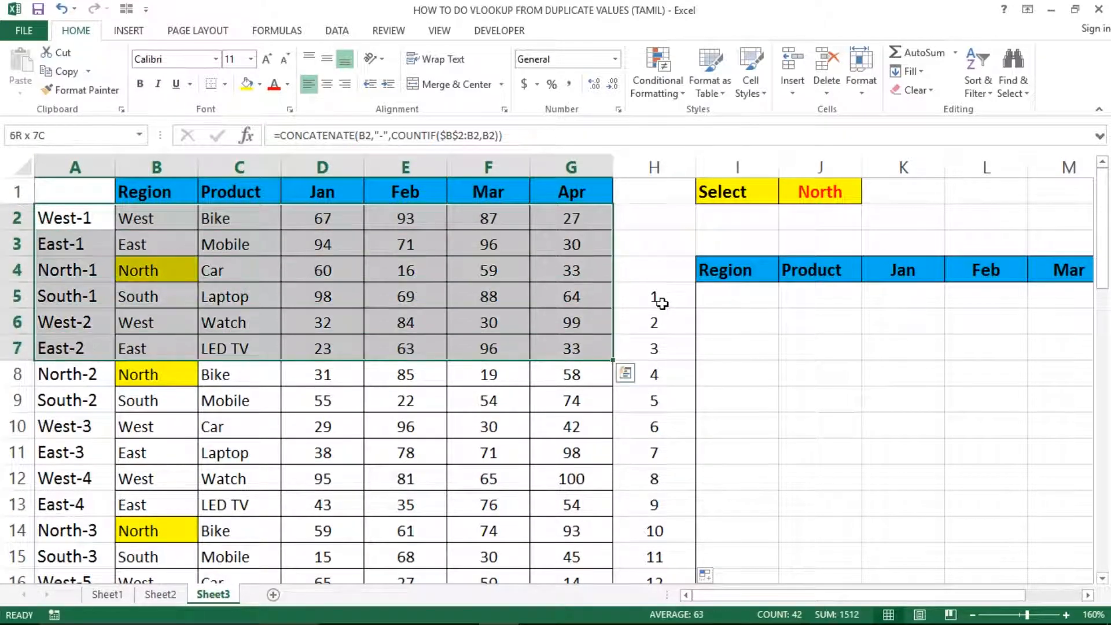
Review row 3 above the results headings again, checking which source column each heading needs
key("Right")
key("Right")
key("Right")
key("Right")
key("Right")
key("Right")
key("Right")
key("Right")
key("Right")
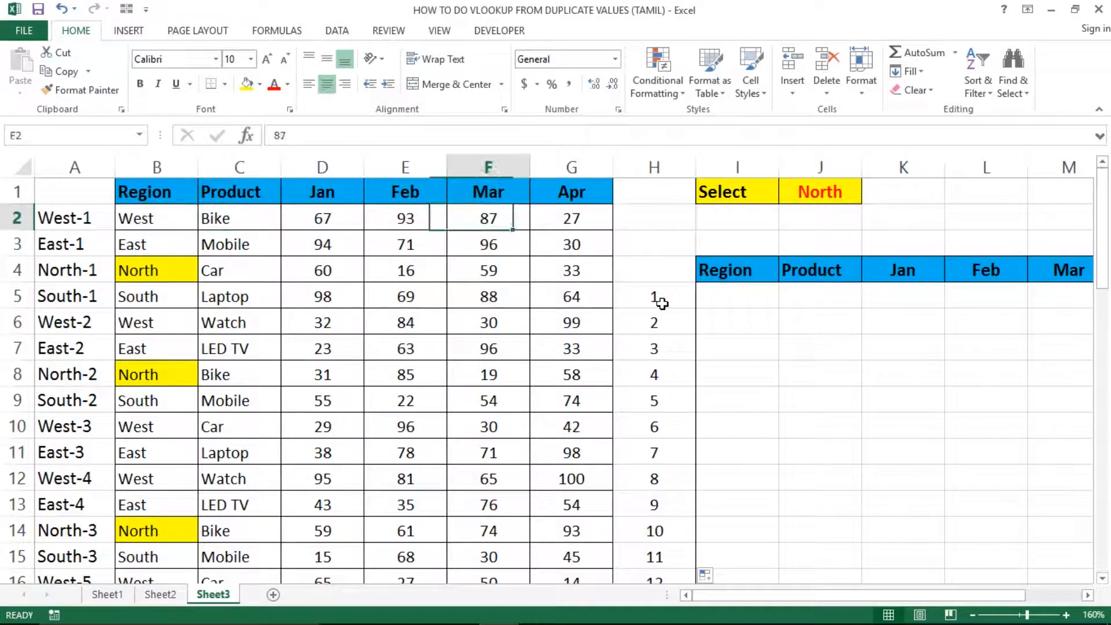
key("Left")
key("Down")
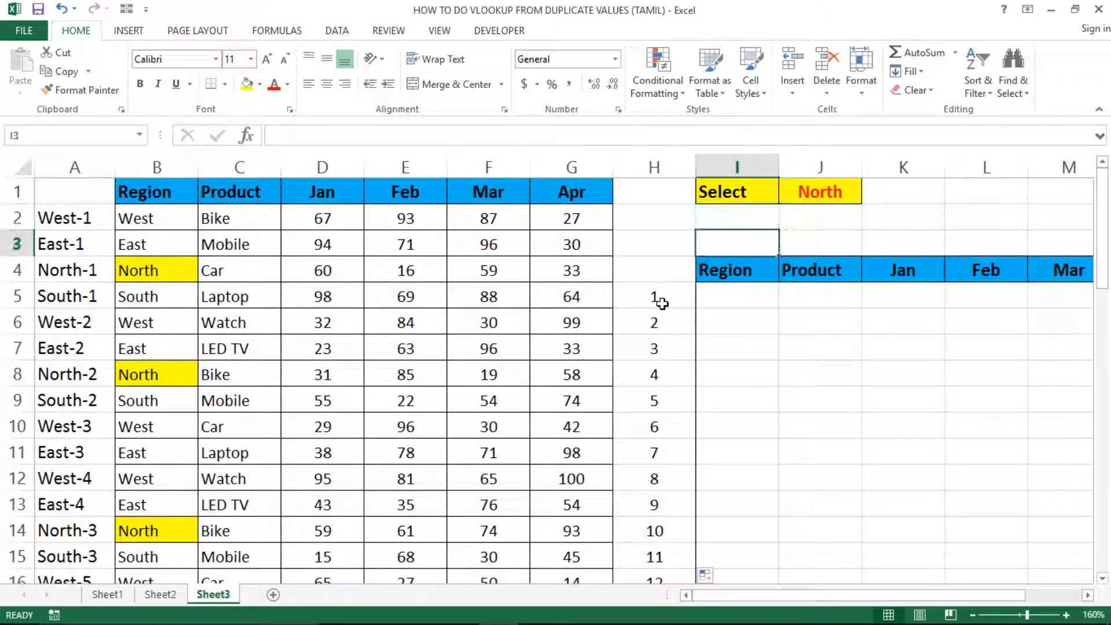
key("shift+Right")
key("shift+Right")
key("shift+Right")
key("shift+Right")
key("shift+Right")
key("shift+Right")
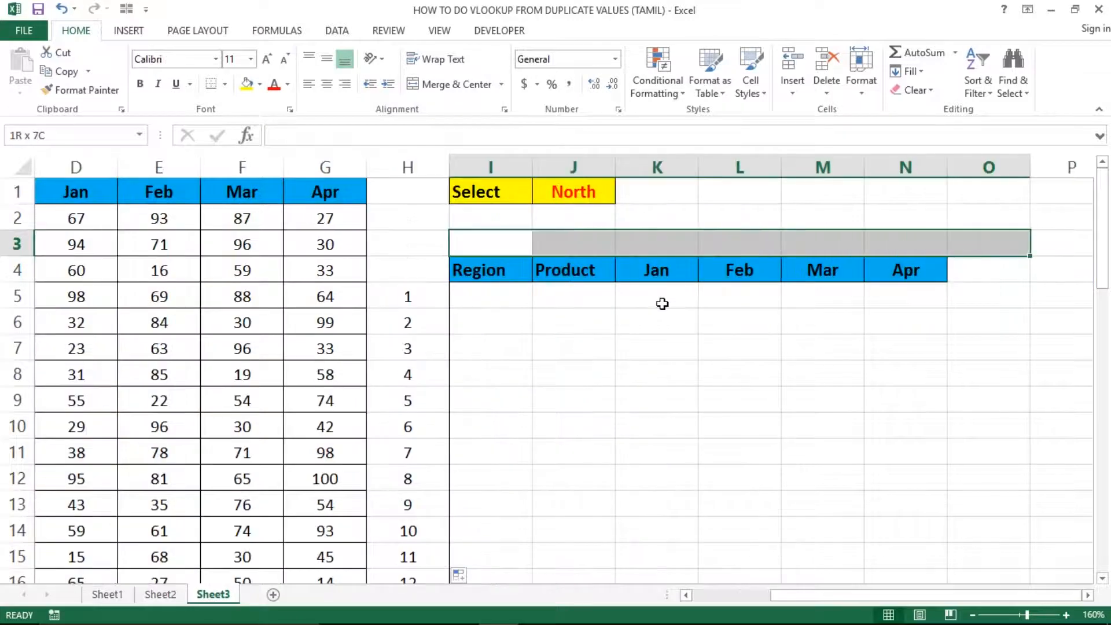
key("Left")
key("Right")
key("Right")
key("Right")
key("Right")
key("Right")
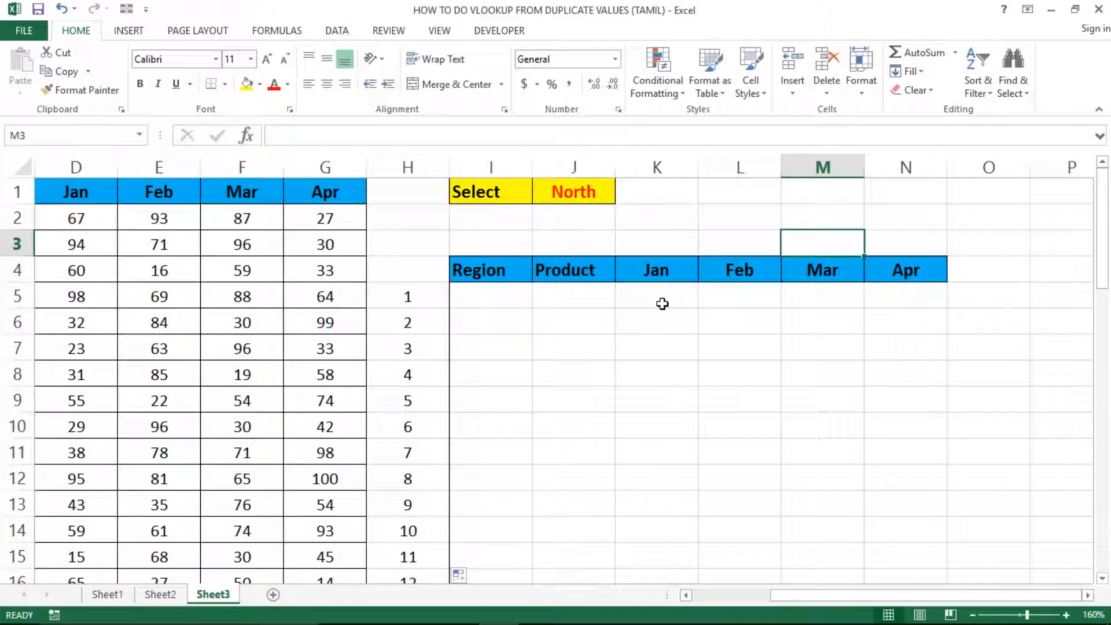
Enter the test formula =COLUMN(Q1) in the blank cell R3, away from both tables
key("Right")
key("Right")
key("Right")
key("Right")
key("Right")
key("Right")
key("Right")
key("Right")
key("Right")
key("Right")
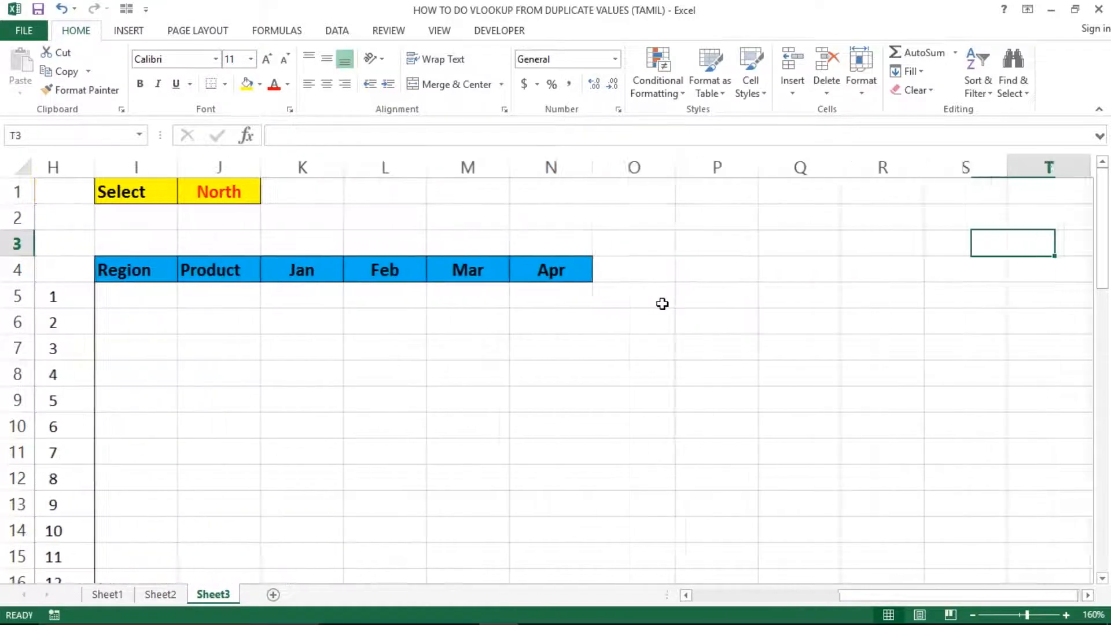
key("Left")
key("Left")
key("Left")
key("Left")
key("Left")
key("Right")
key("Right")
key("Left")
key("Left")
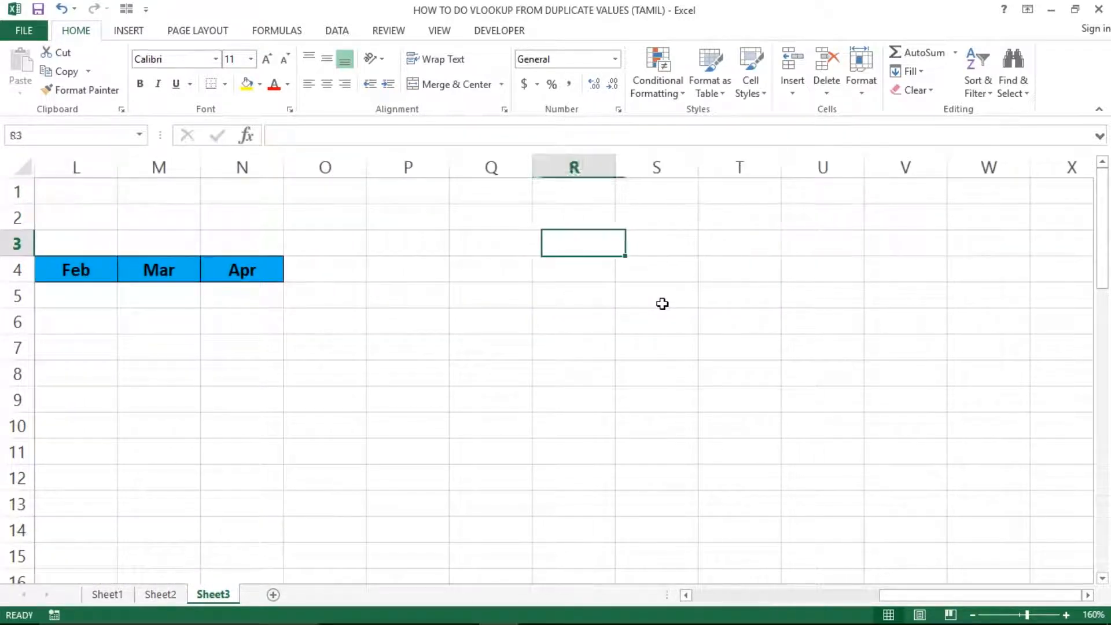
key("Left")
key("Right")
type("=cop")
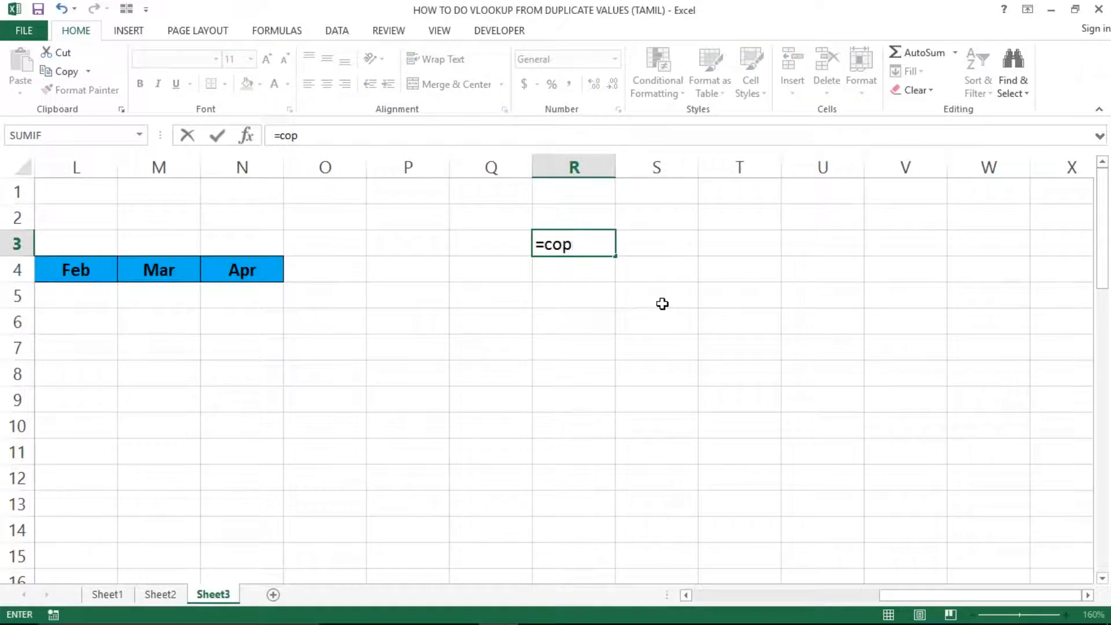
key("BackSpace")
type("lum")
key("Tab")
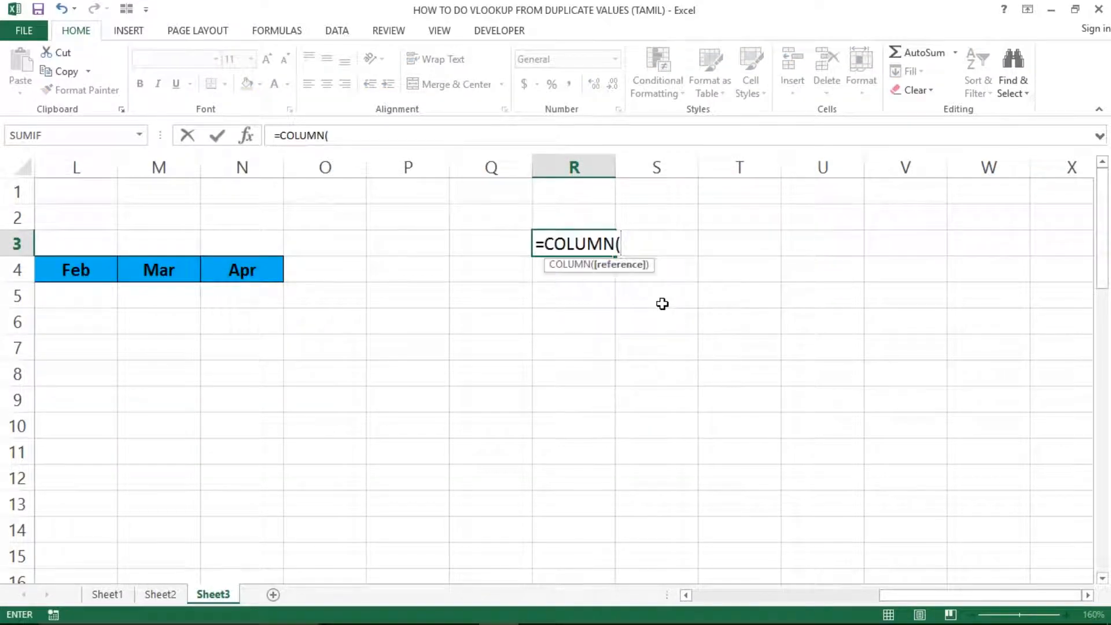
key("Up")
key("Up")
key("Left")
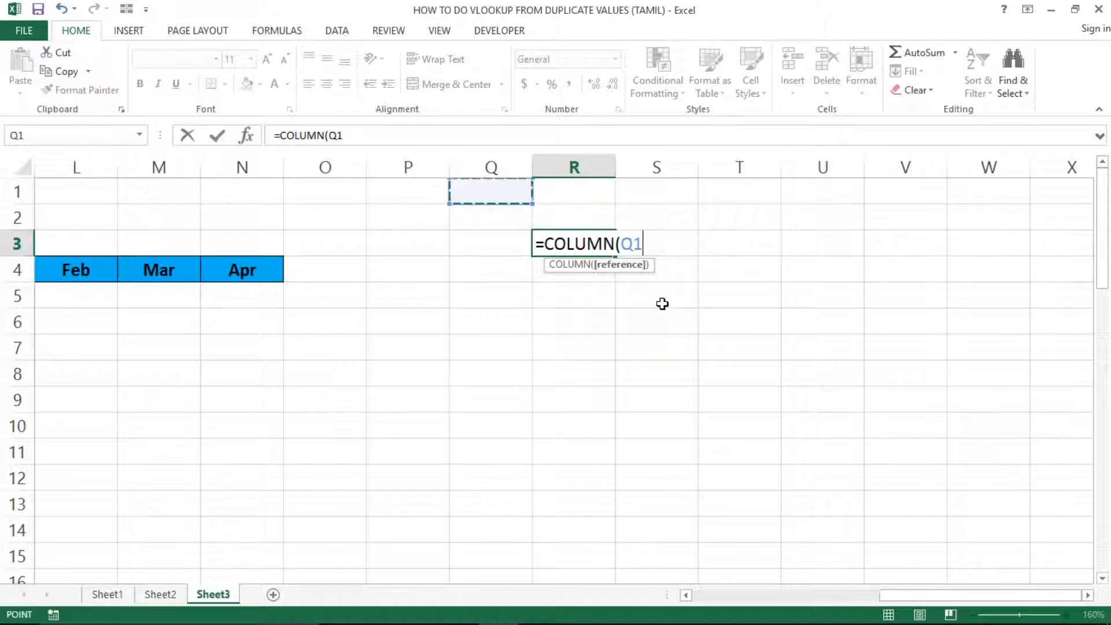
type(")")
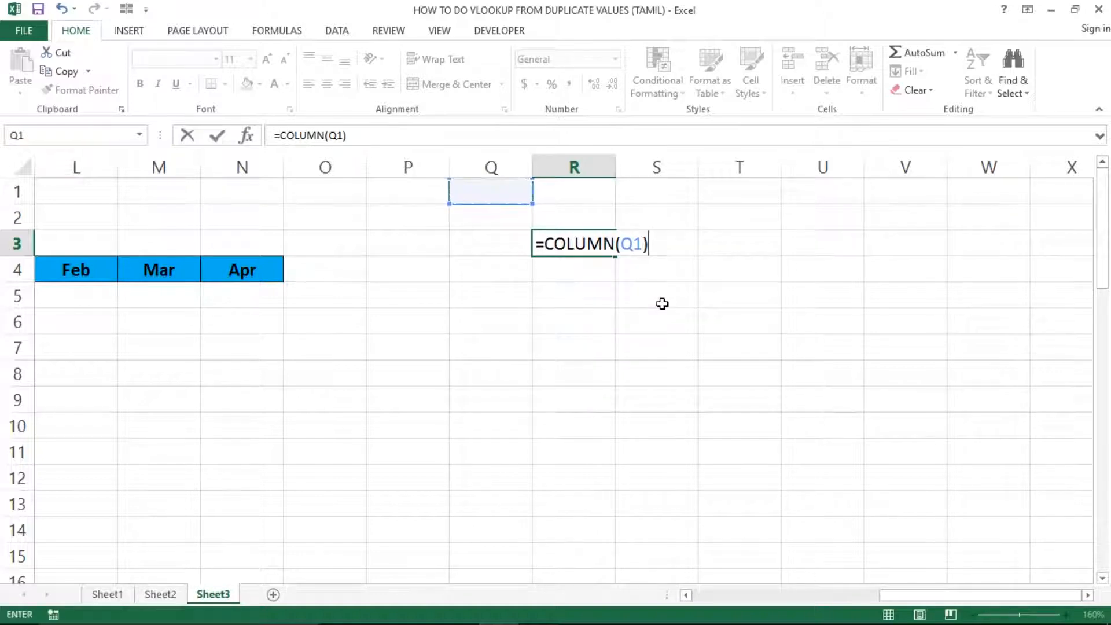
key("Return")
key("Up")
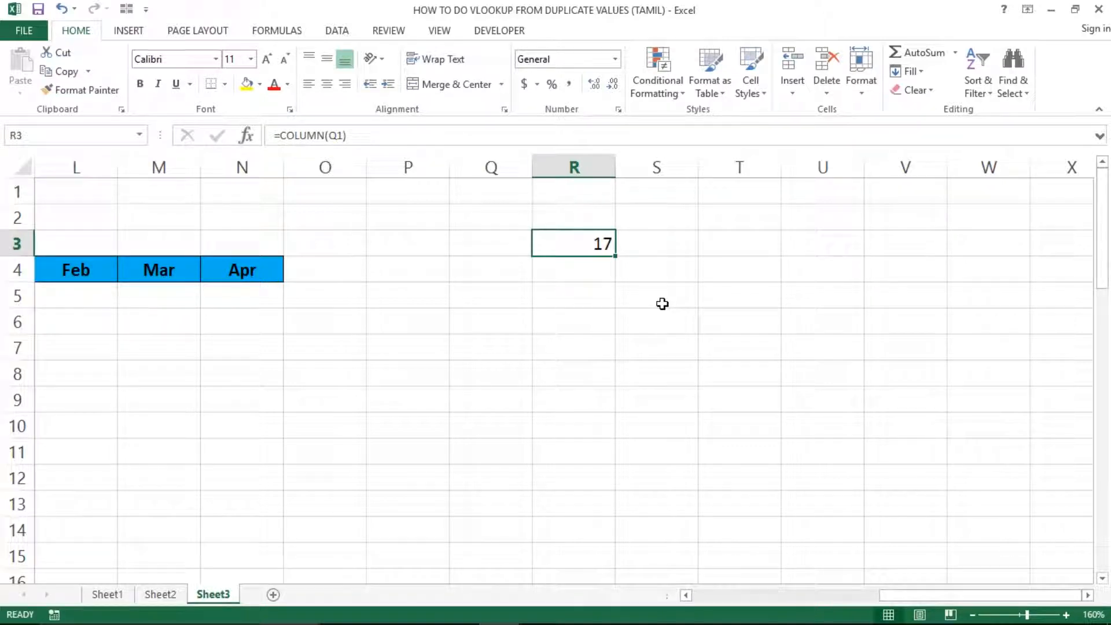
Replace the test formula in R3 with =COLUMNS(P1:R1) and inspect its range
key("Right")
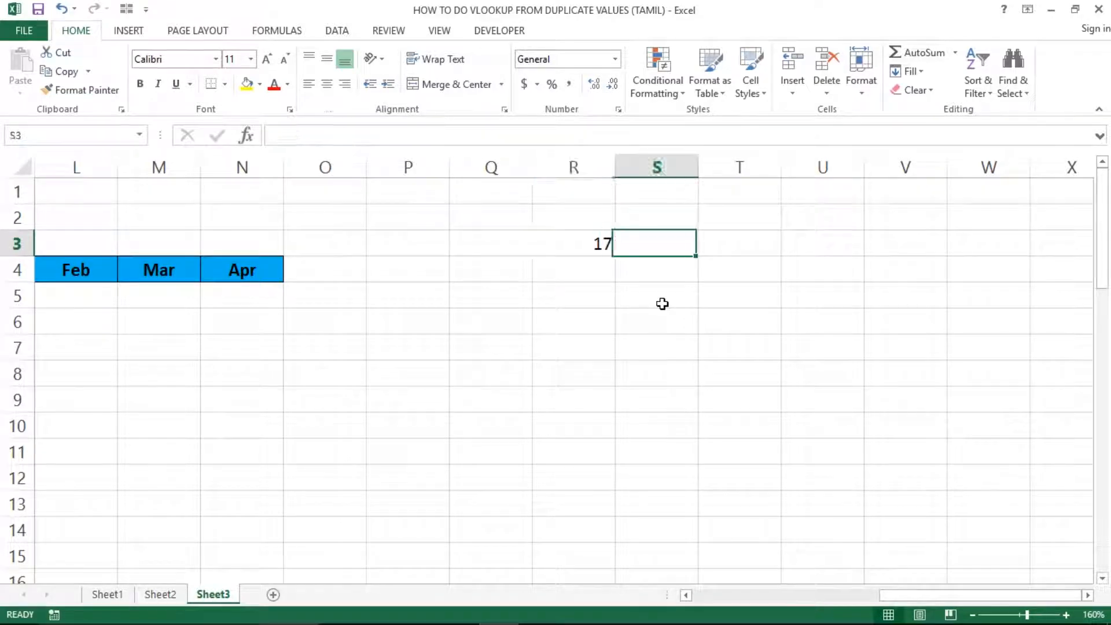
key("Left")
type("=")
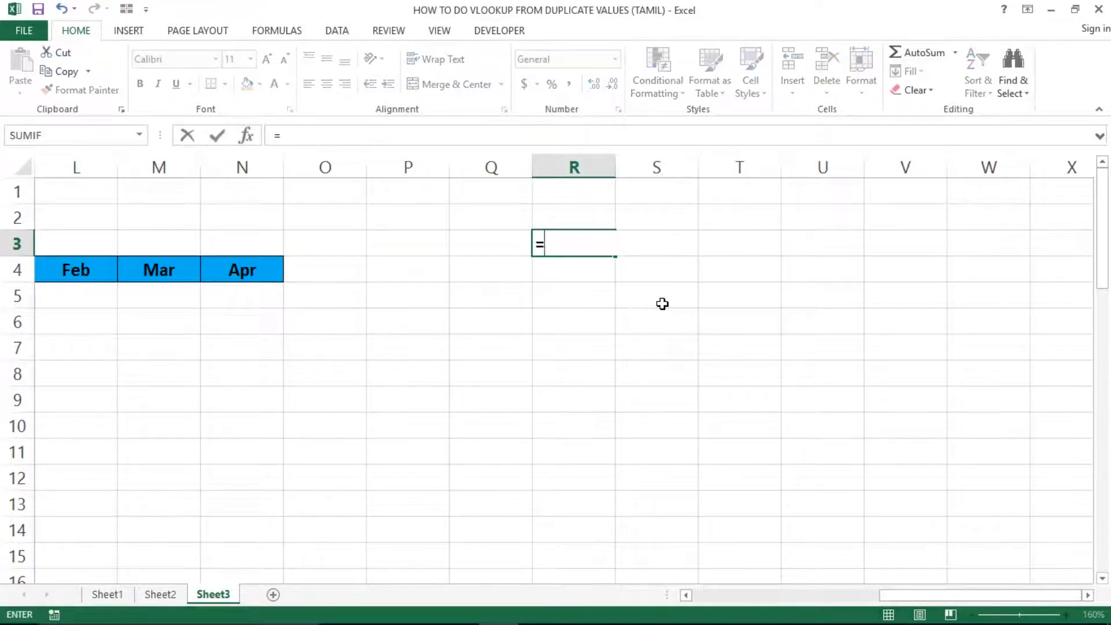
type("col")
key("BackSpace")
type("l")
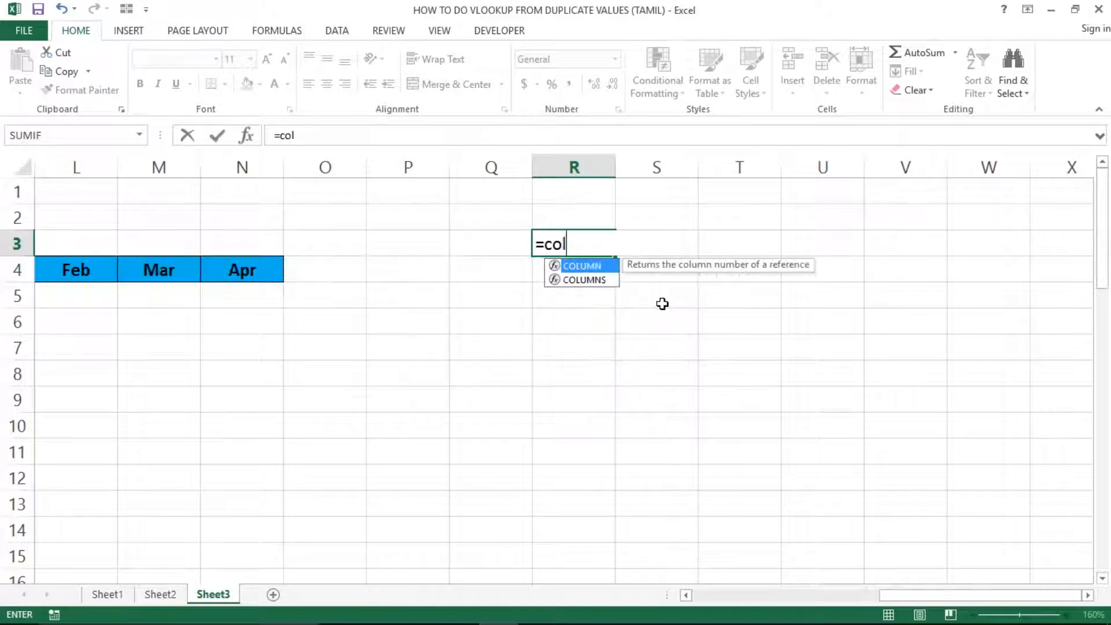
type("umn")
key("Down")
key("Tab")
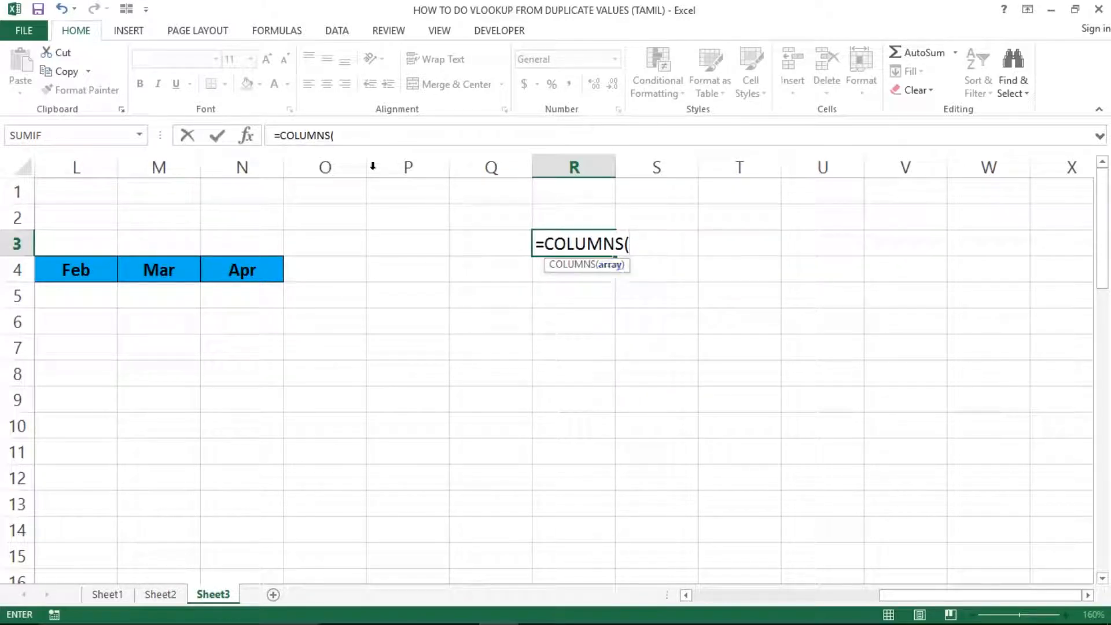
left_click(390, 194)
key("shift+Right")
key("shift+Right")
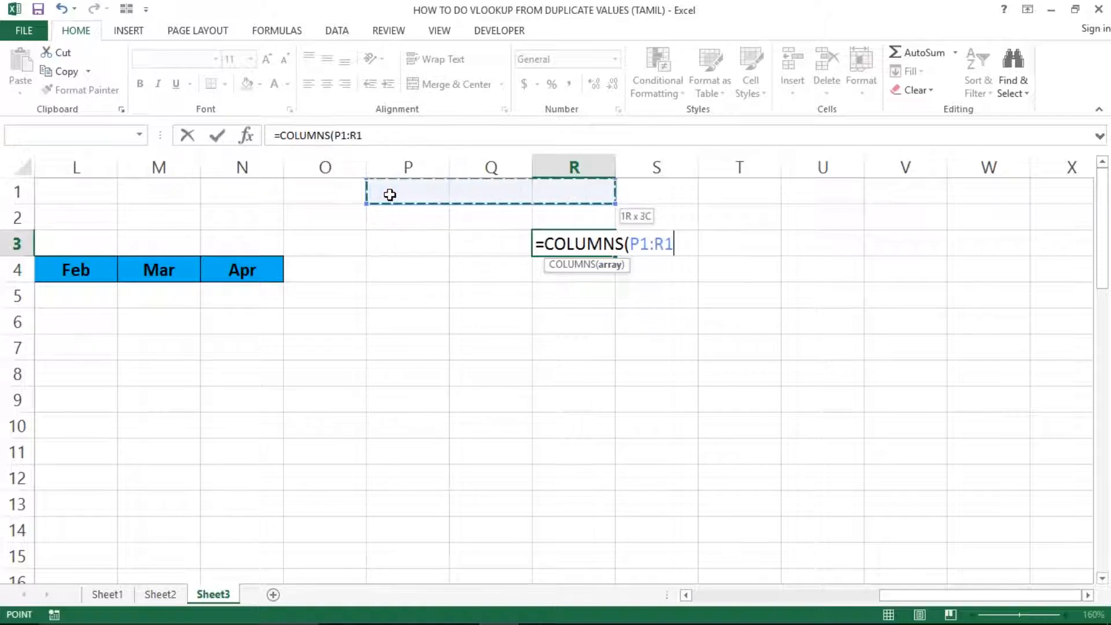
type(")")
key("ctrl+Return")
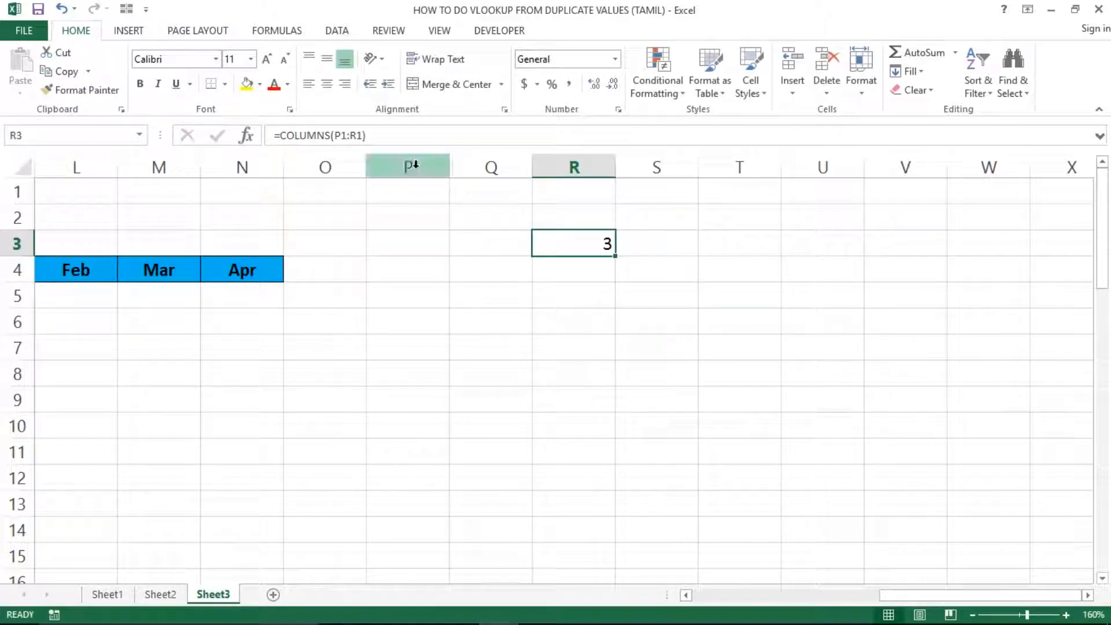
double_click(600, 243)
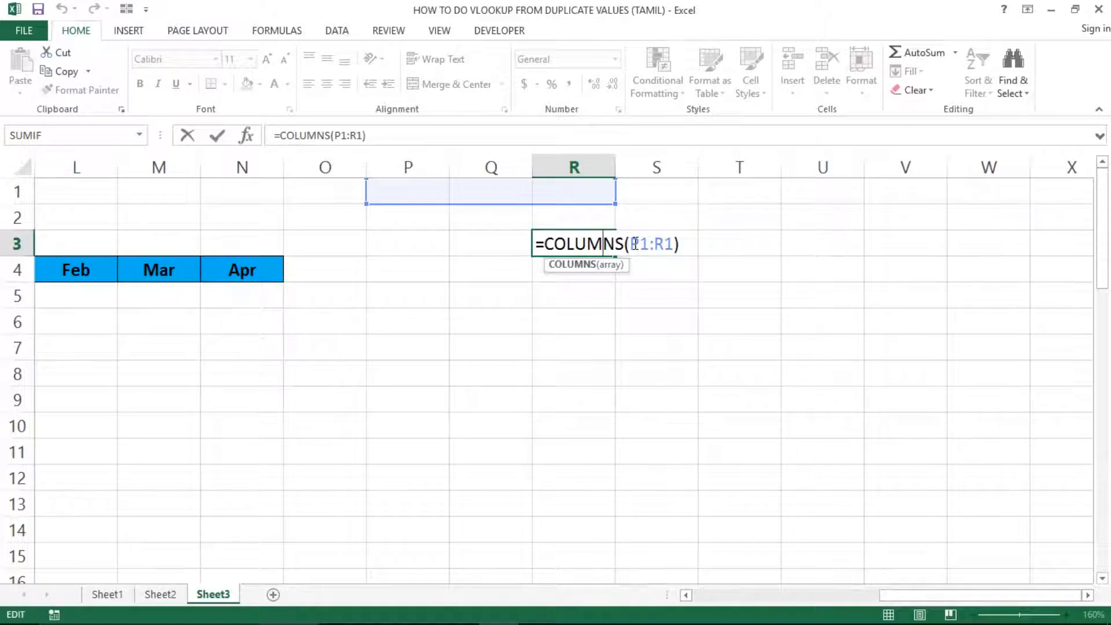
key("ctrl+Return")
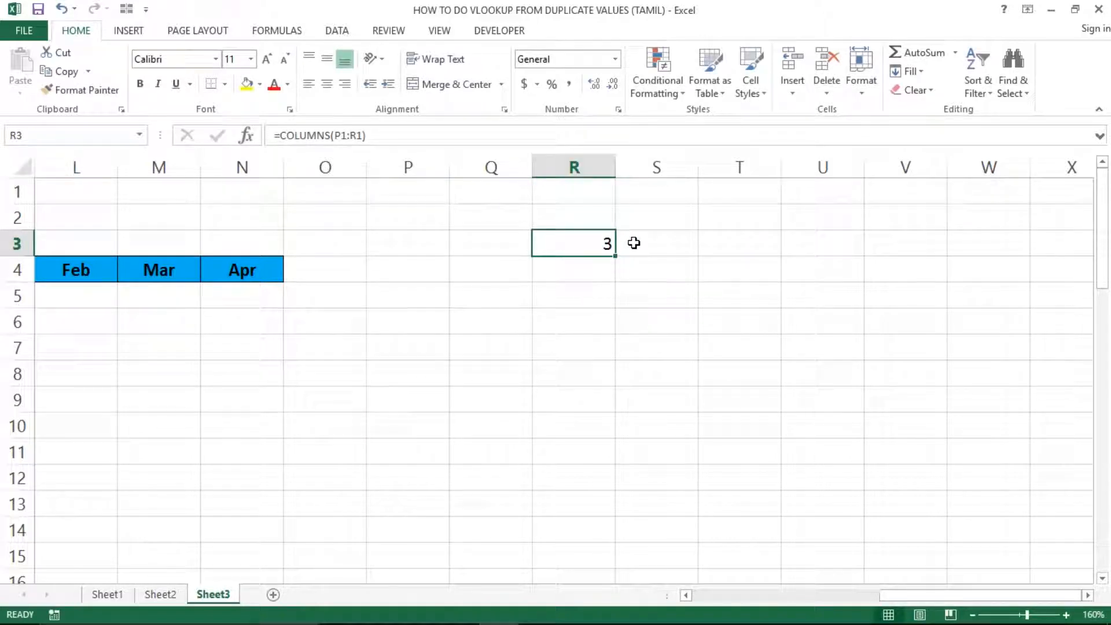
Clear R3 and enter =COLUMNS(Q1:Q1) with the same cell as start and end of the range
key("Delete")
type("=coumn")
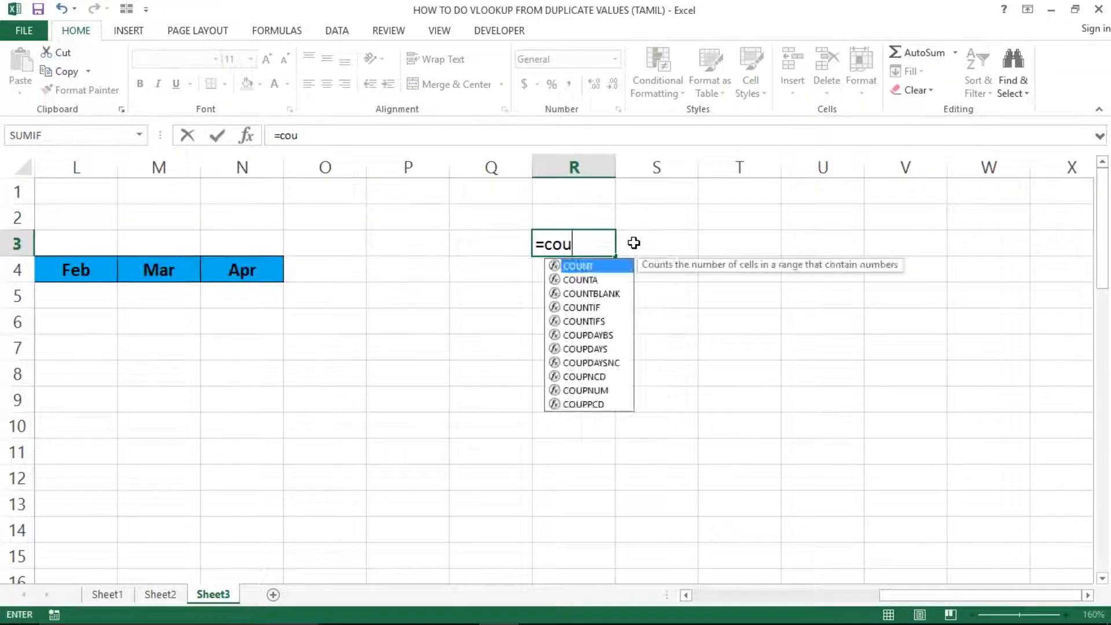
key("BackSpace")
key("BackSpace")
key("BackSpace")
type("l")
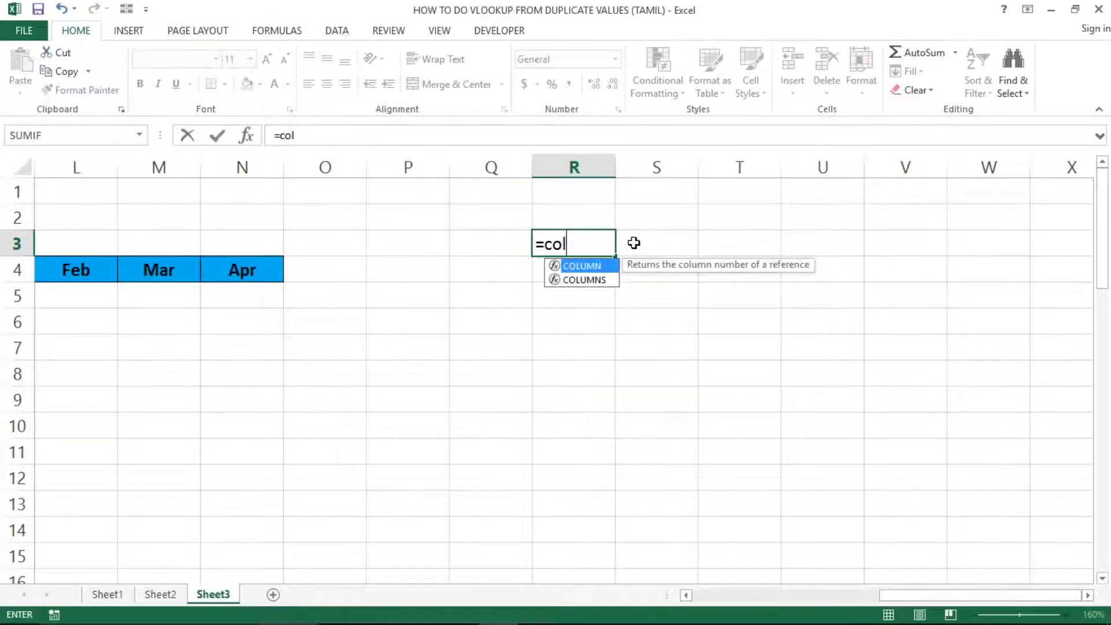
type("u")
key("Down")
key("Tab")
key("Return")
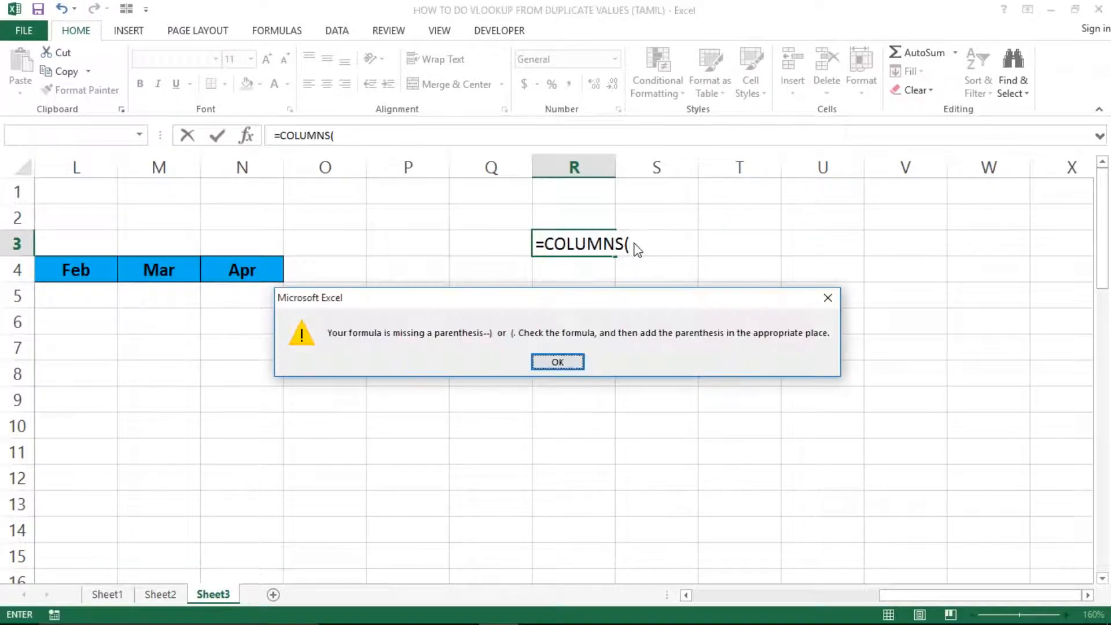
key("Return")
left_click(635, 243)
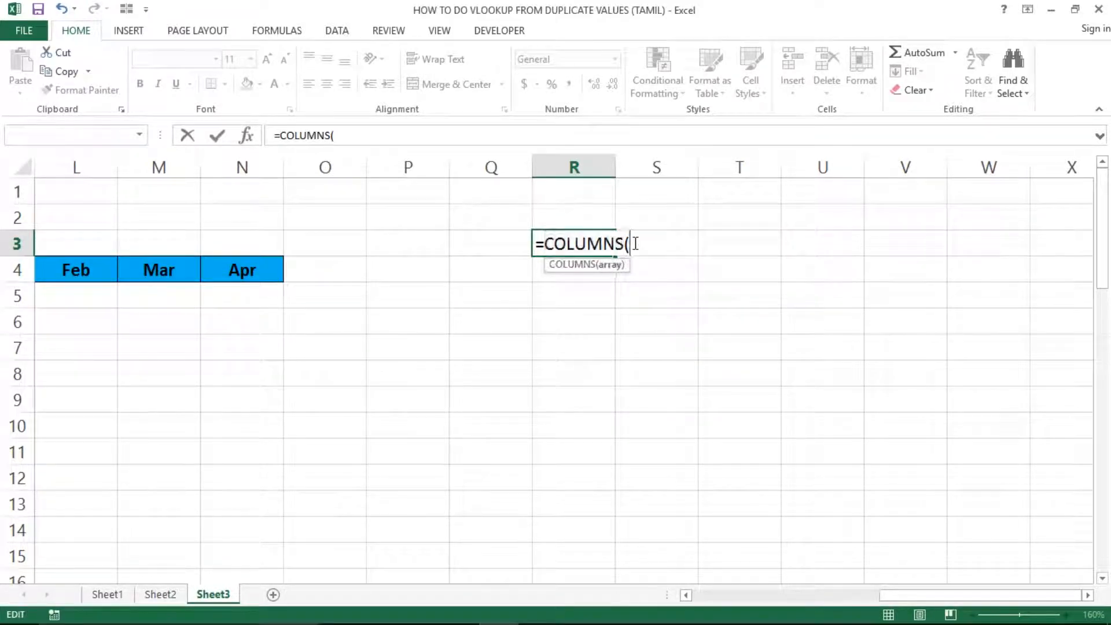
left_click(499, 190)
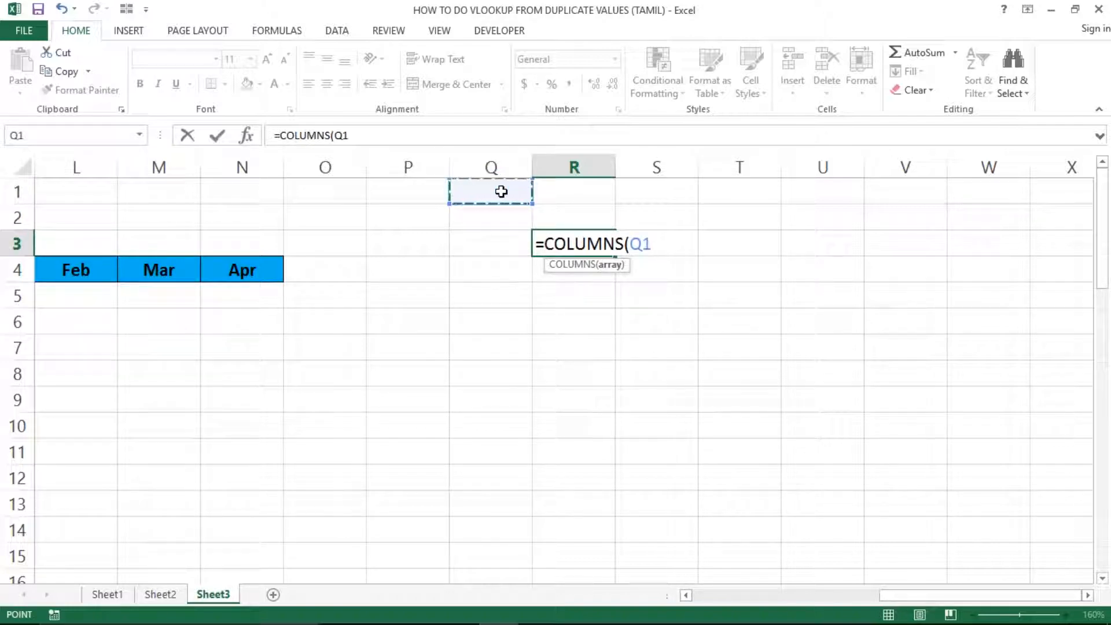
key("F8")
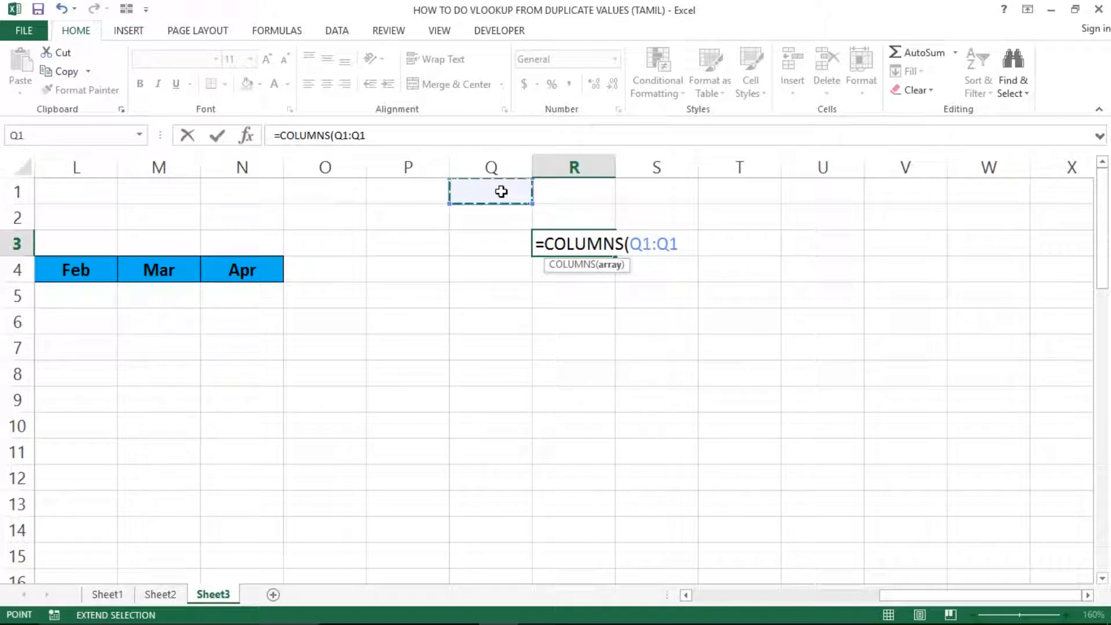
type(")")
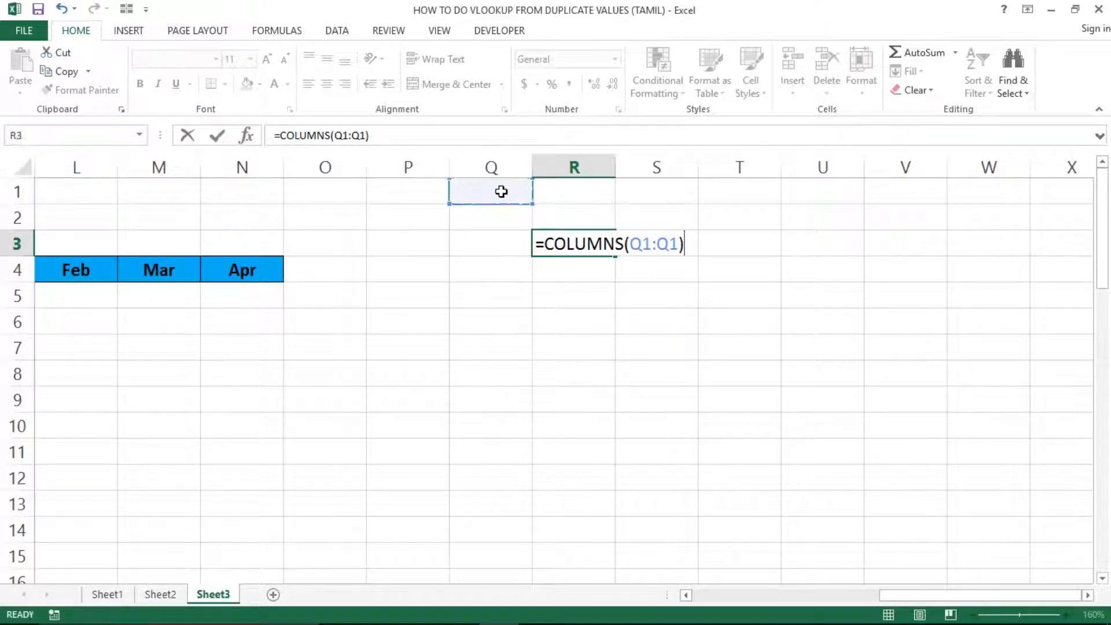
key("Return")
key("Up")
Try copying the COLUMNS formula from R3 across S3:V3, and undo the paste
key("ctrl+c")
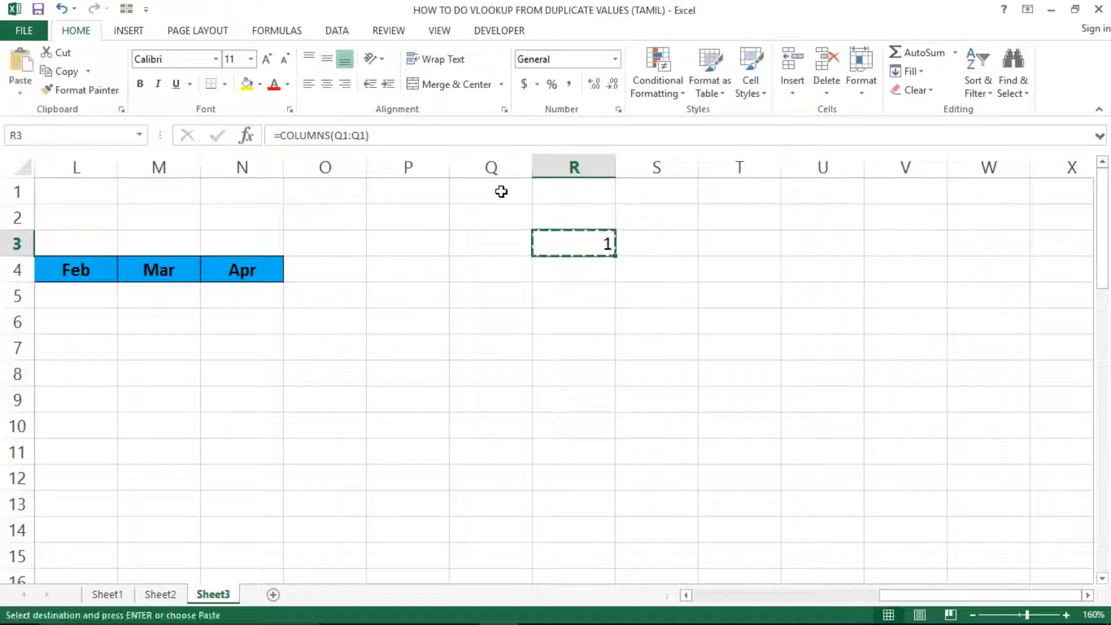
key("Right")
key("shift+Right")
key("shift+Right")
key("shift+Right")
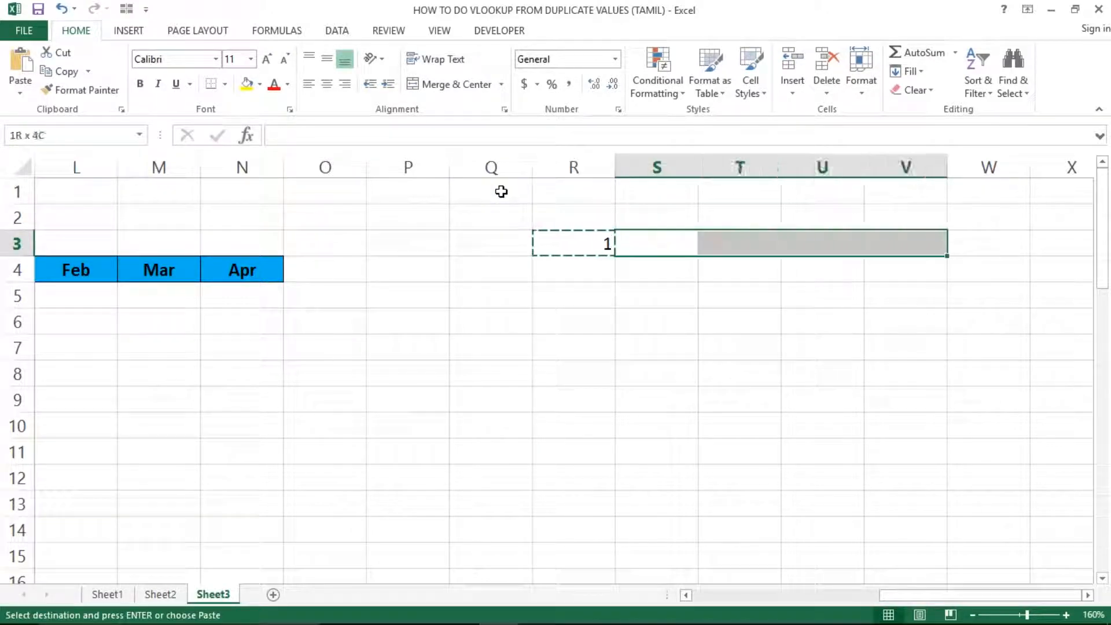
key("ctrl+v")
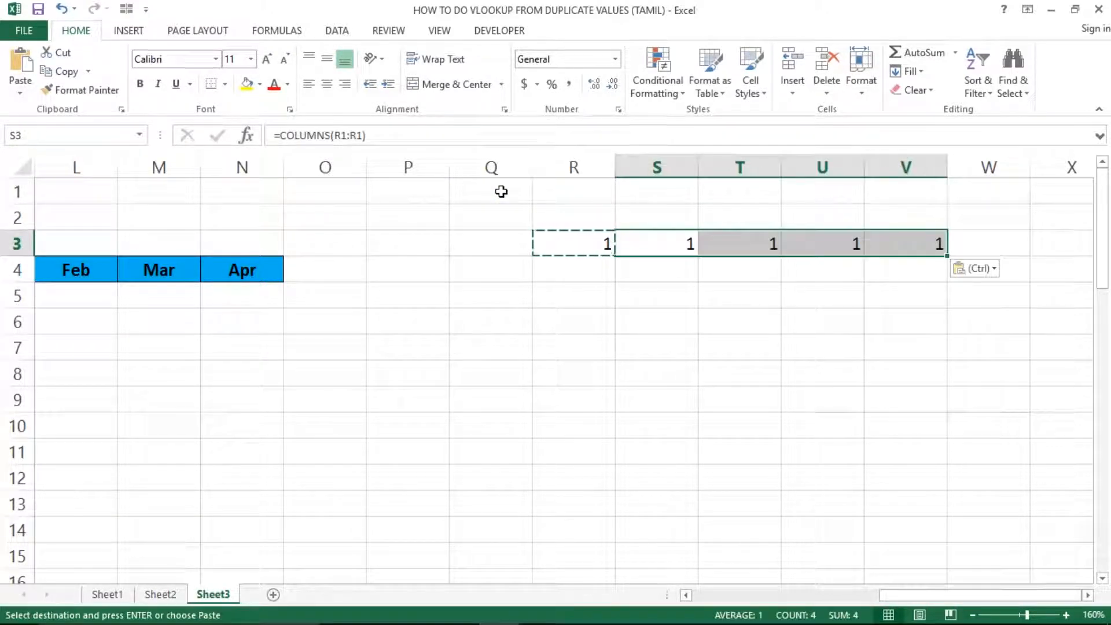
key("ctrl+z")
Make the first reference in R3's formula absolute so it reads =COLUMNS($Q$1:Q1)
key("Left")
key("F2")
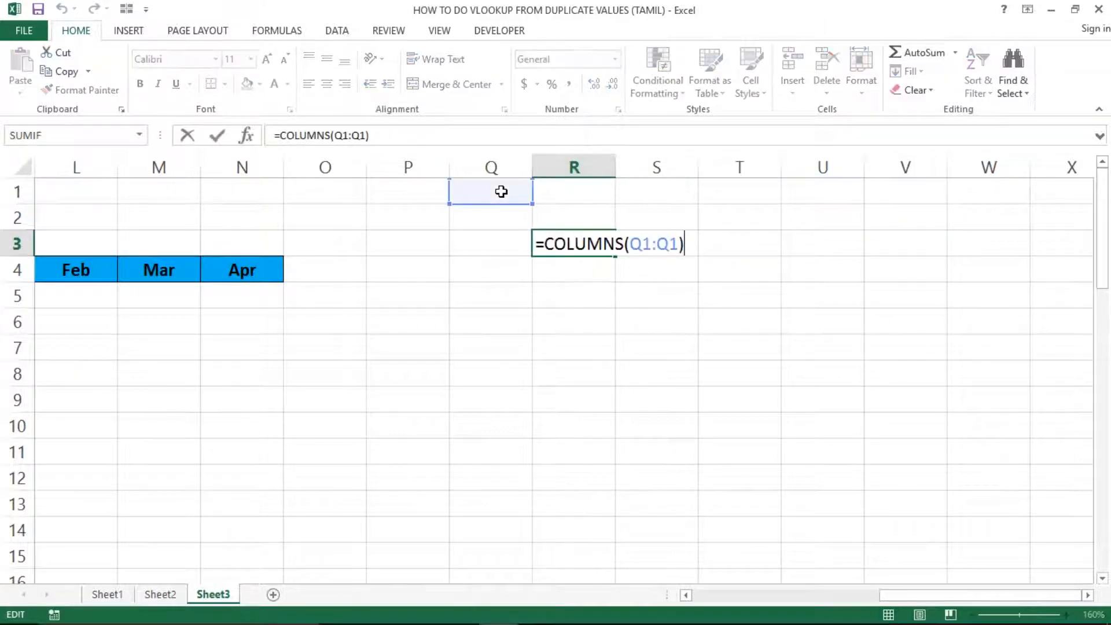
left_click(648, 243)
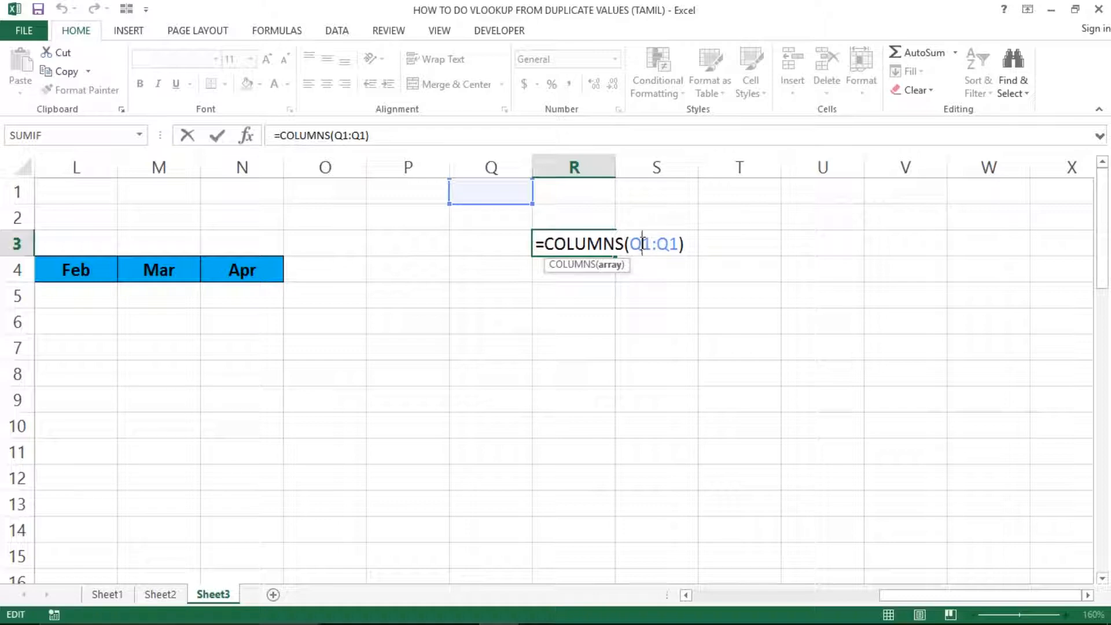
key("F4")
key("ctrl+Return")
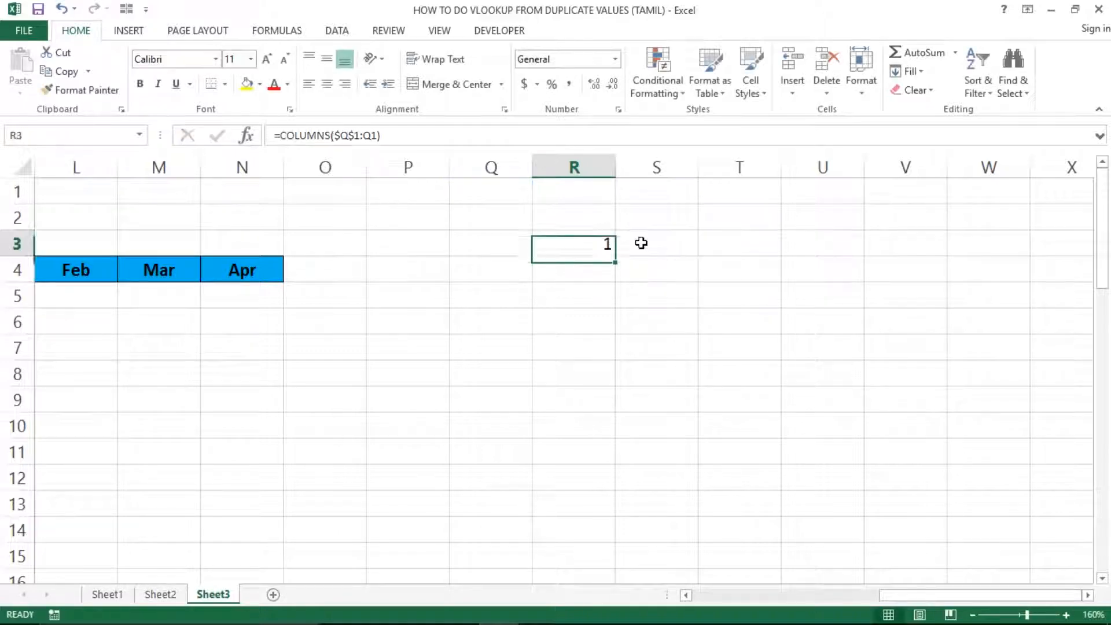
Copy the COLUMNS formula from R3 across S3:W3
key("ctrl+c")
left_click(641, 243)
key("shift+Right")
key("shift+Right")
key("shift+Right")
key("shift+Right")
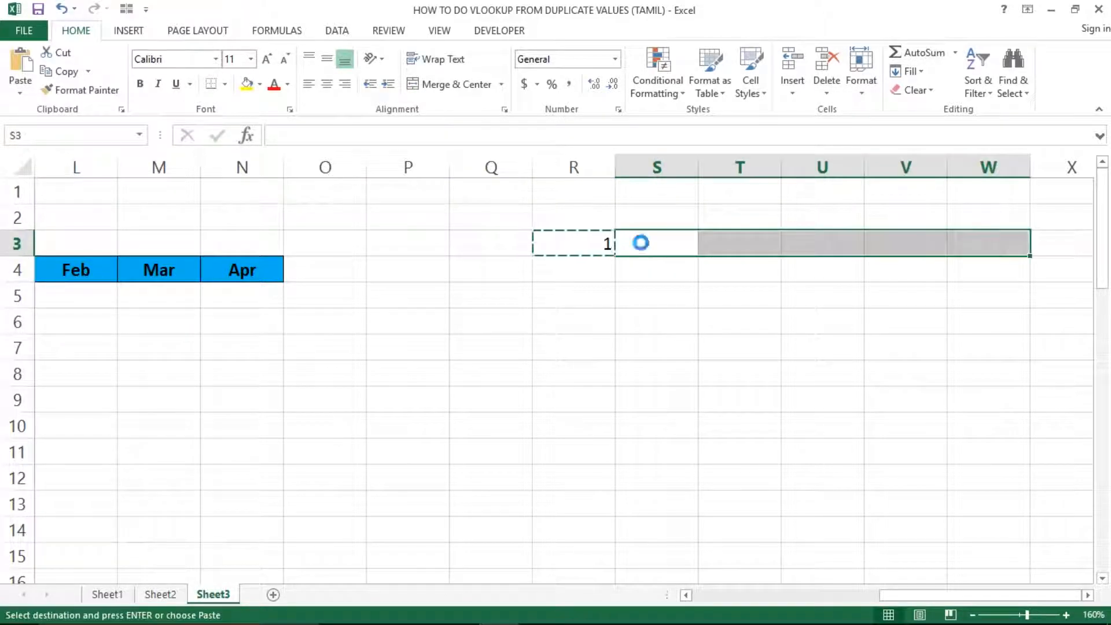
key("ctrl+v")
key("Left")
key("Escape")
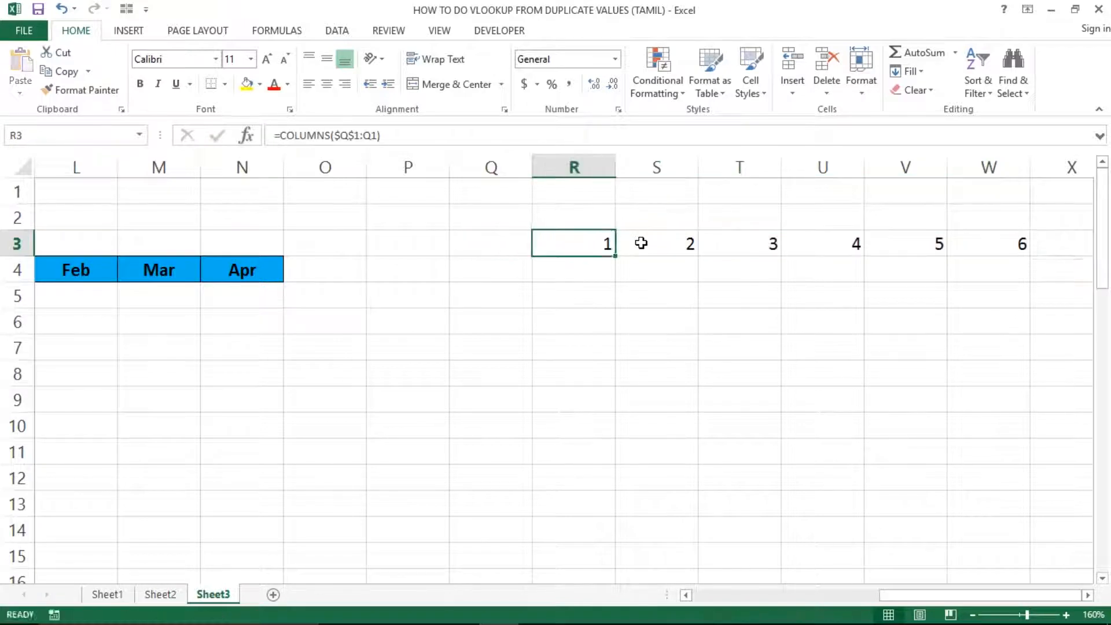
Examine the values that the COLUMNS formula gives in each cell from R3 through W3
key("Right")
key("Right")
key("Right")
key("Right")
key("Right")
key("Right")
key("Left")
key("Left")
key("Left")
key("Left")
key("Left")
key("Left")
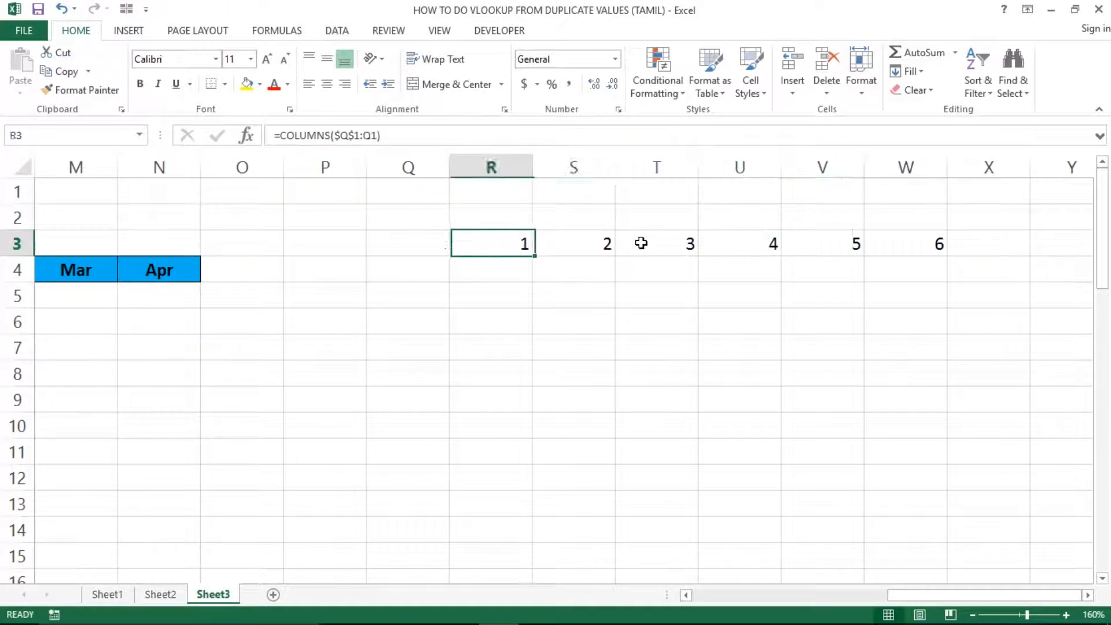
Examine how the range reference in the COLUMNS formulas expands across cells R3 to U3
key("F2")
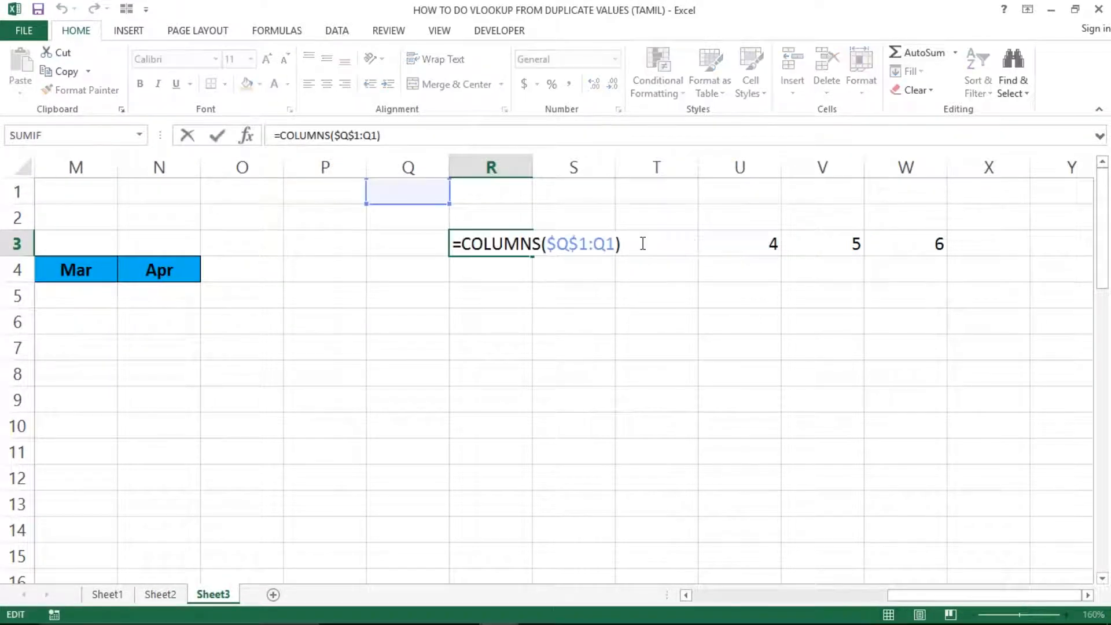
key("Escape")
key("Right")
key("F2")
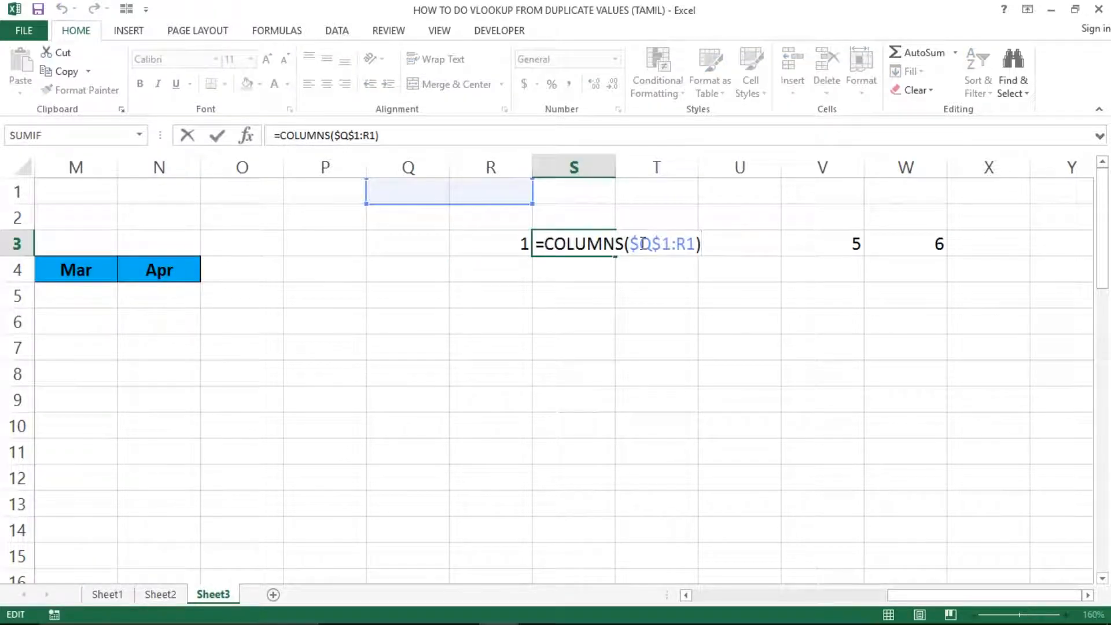
key("Escape")
key("Right")
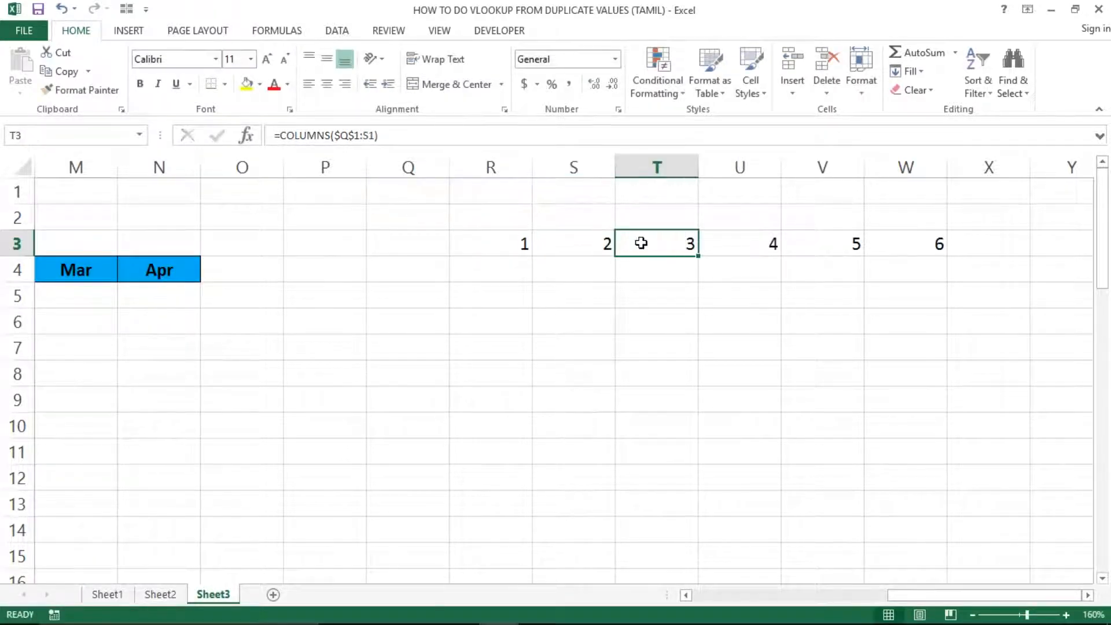
key("F2")
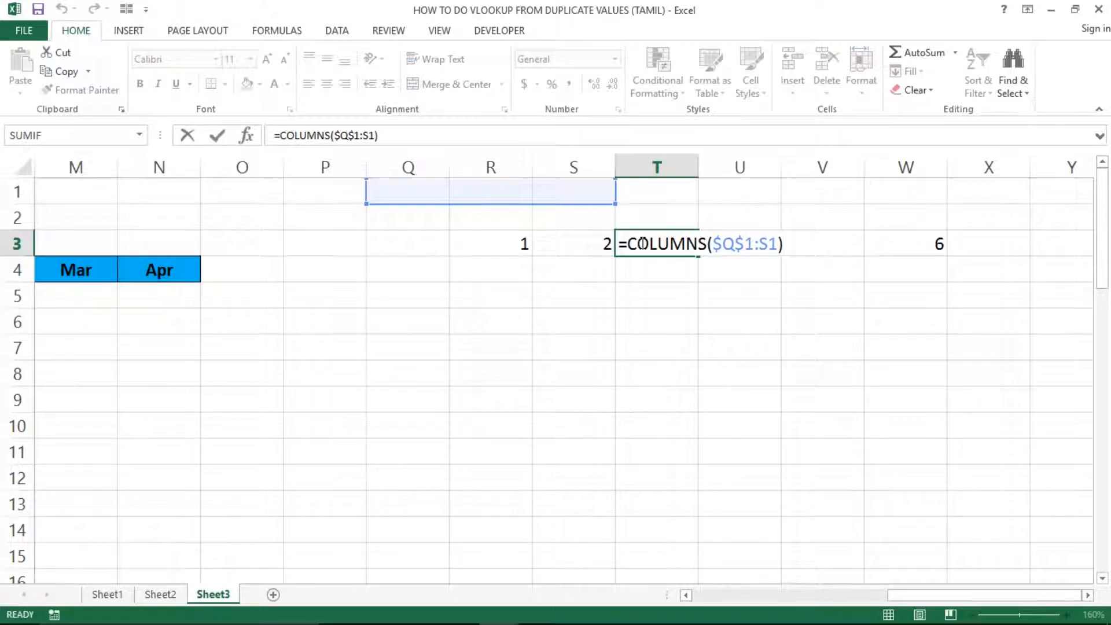
key("Escape")
key("Right")
key("F2")
key("Escape")
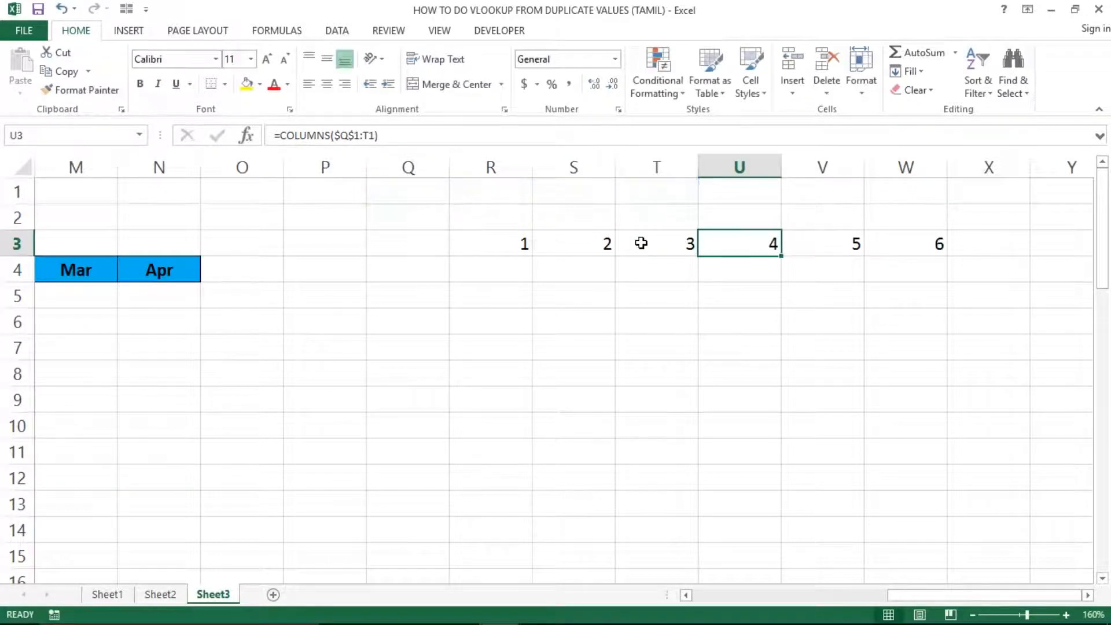
Clear the sample COLUMNS formulas from cells R3:W3
key("Left")
key("Left")
key("Left")
key("Left")
key("Right")
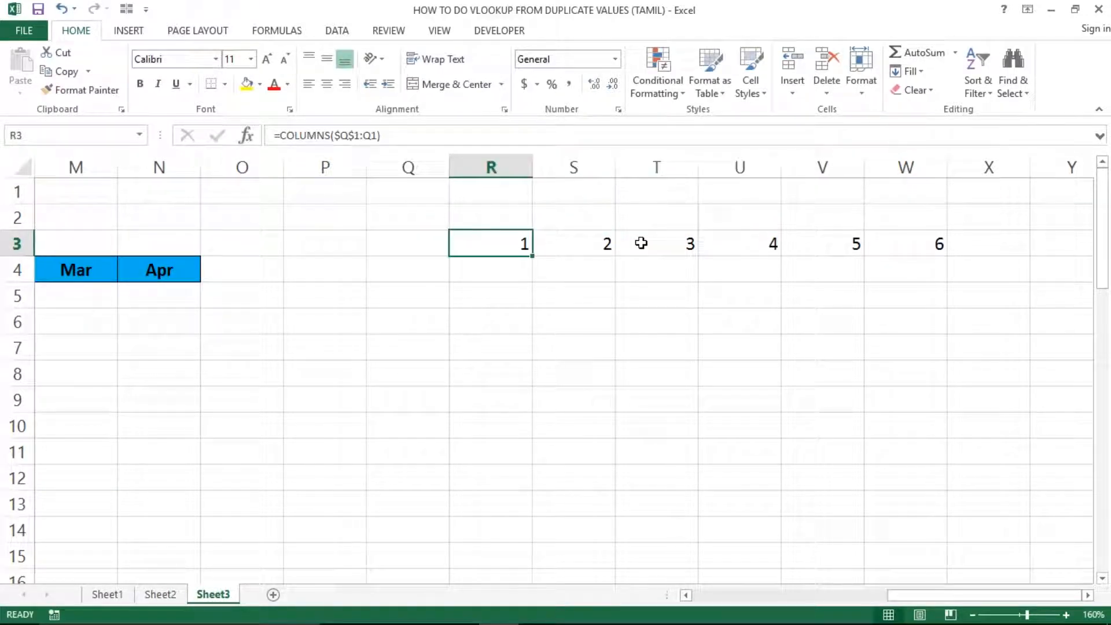
key("shift+Right")
key("shift+Right")
key("shift+Right")
key("shift+Right")
key("shift+Right")
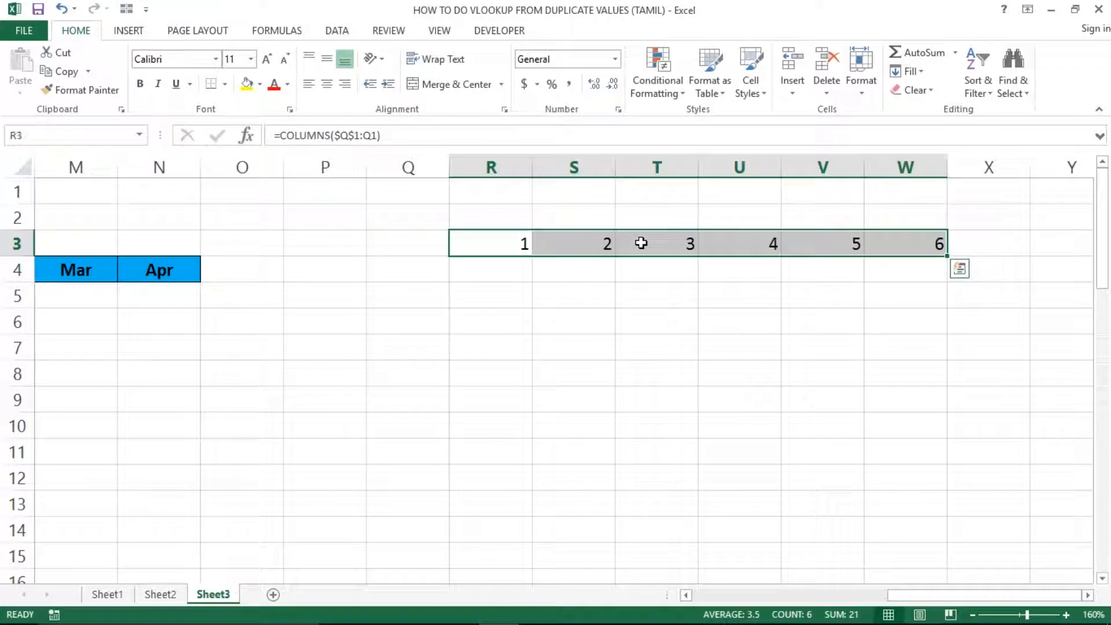
key("Delete")
Begin a VLOOKUP formula in cell I5, the first cell under the Region header of the results table
key("Left")
key("Left")
key("Left")
key("Left")
key("Left")
key("Left")
key("Left")
key("Left")
key("Left")
key("Left")
key("Left")
key("Left")
key("Left")
key("Left")
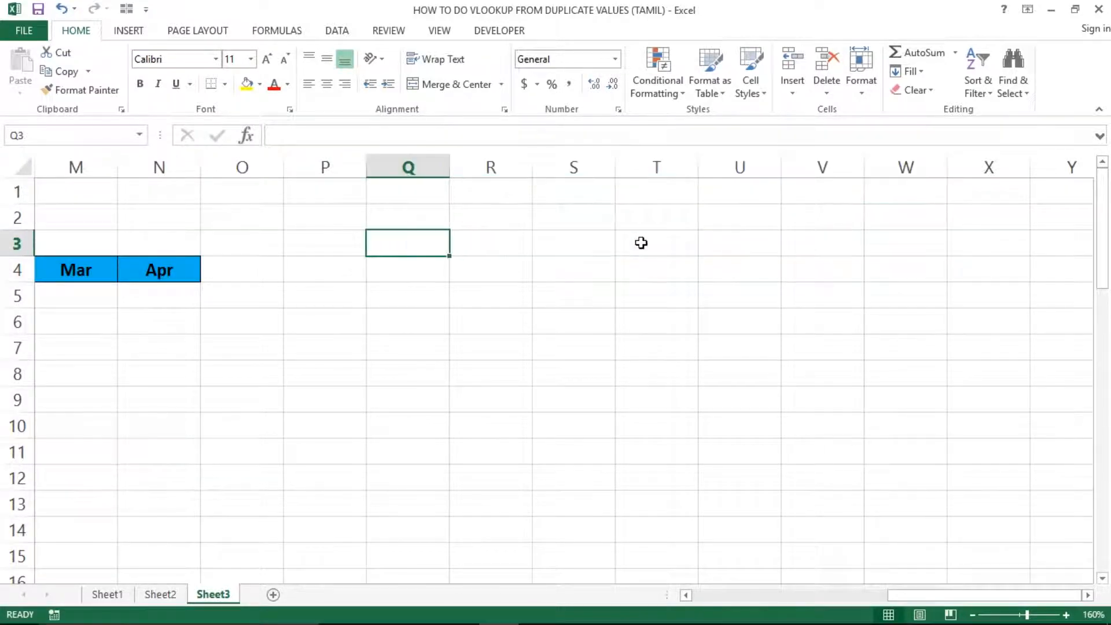
key("Right")
key("Right")
key("Right")
key("Right")
key("Right")
key("Right")
key("Left")
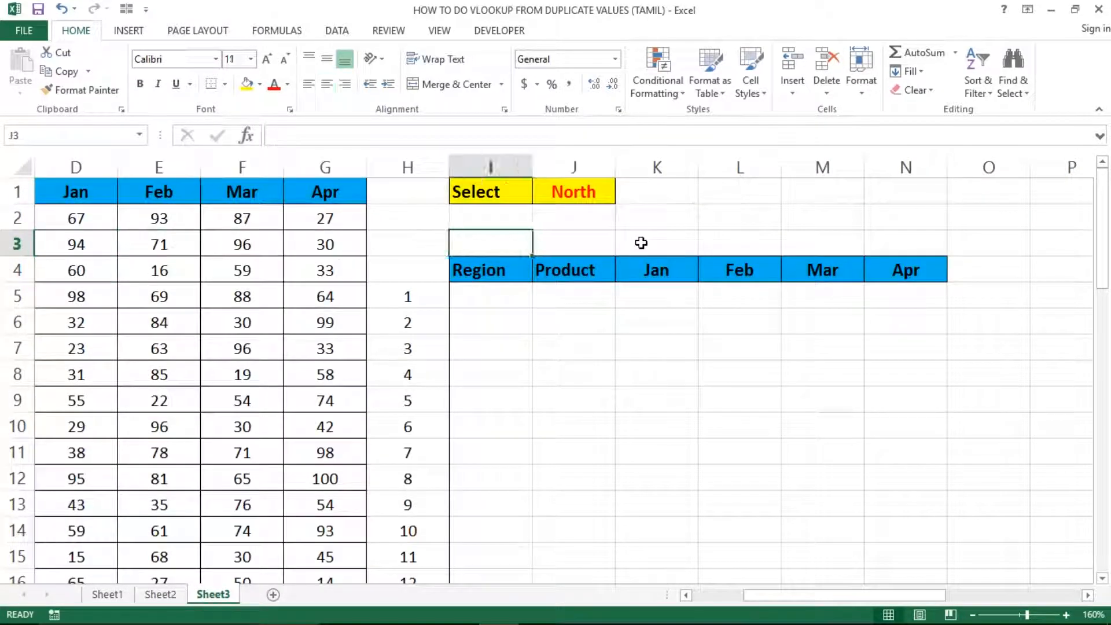
key("Down")
key("Down")
type("=")
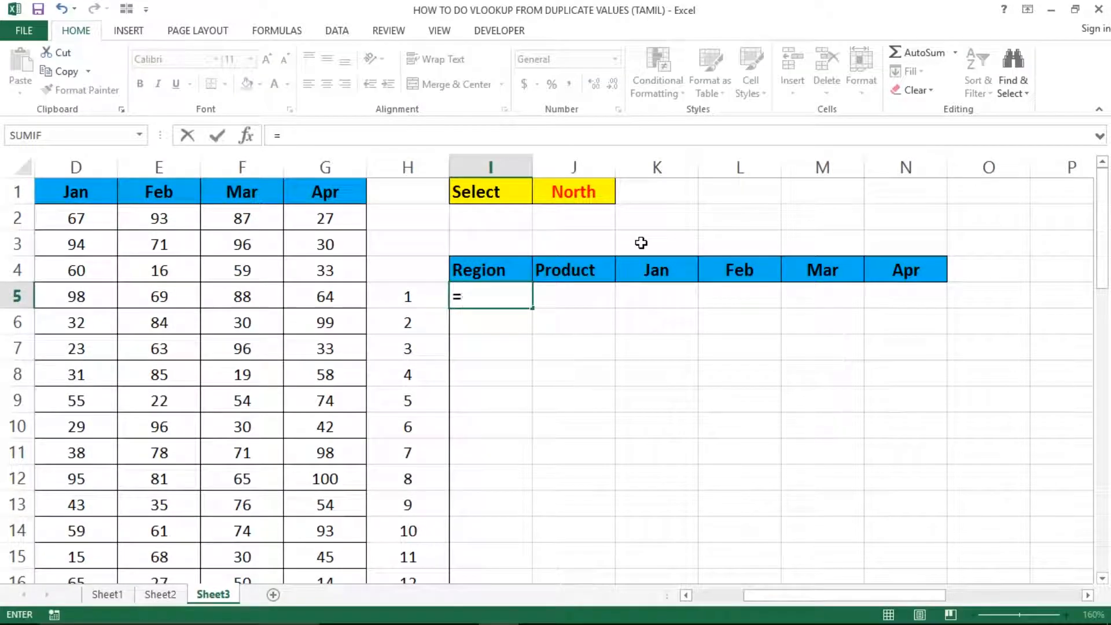
type("vl")
key("Tab")
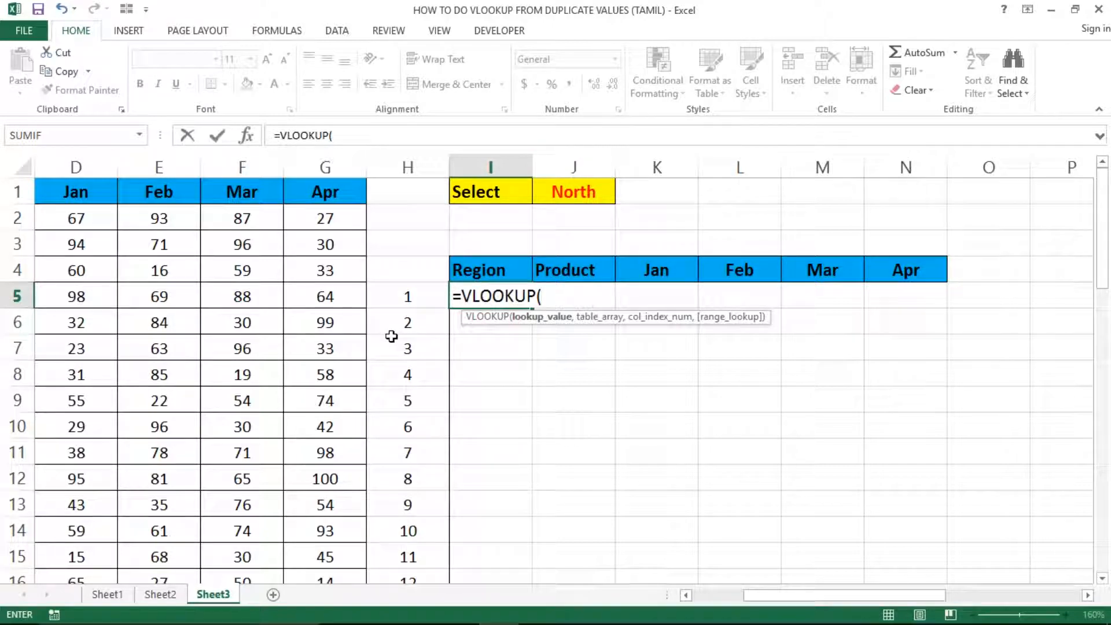
Enter CONCATENATE($J$1,"-",$H5) as the VLOOKUP's lookup value, joining the selected region and the row number
type("con")
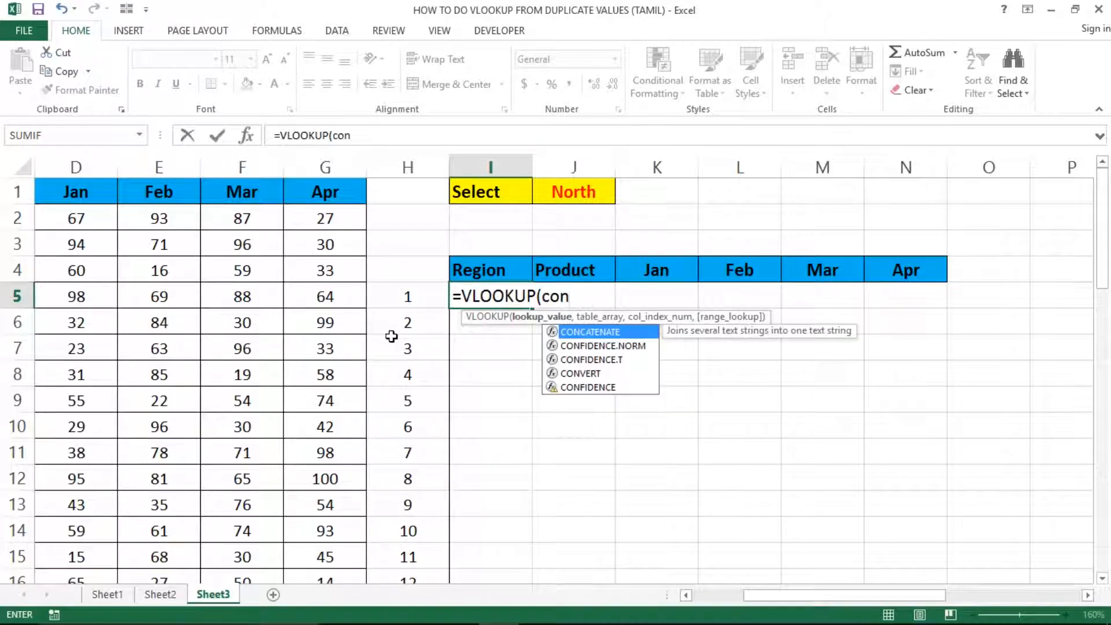
key("Tab")
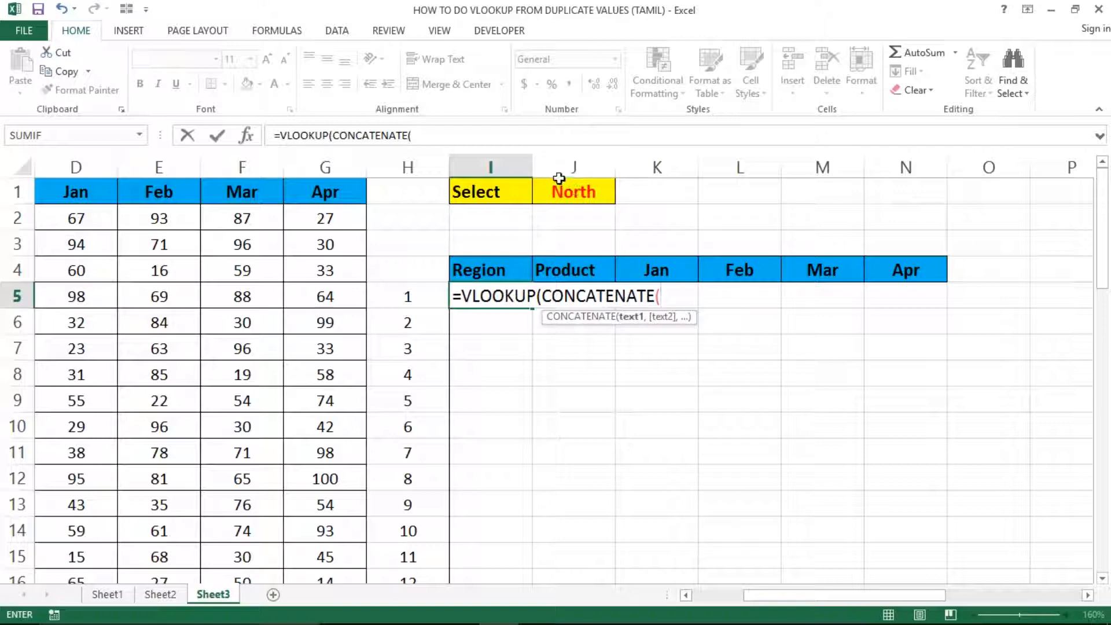
left_click(561, 193)
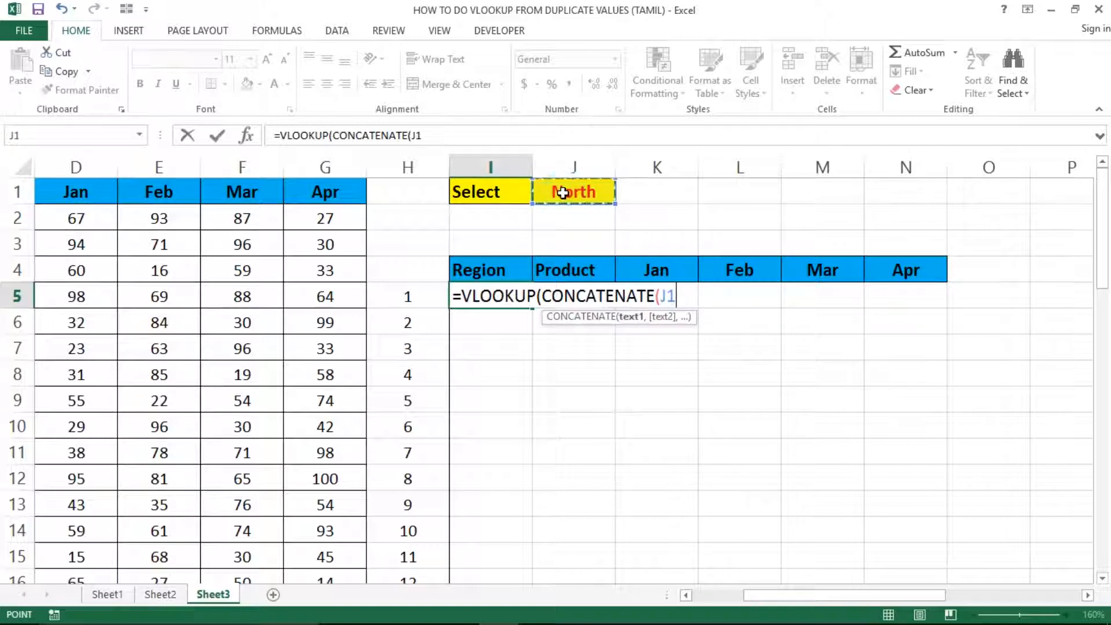
key("F4")
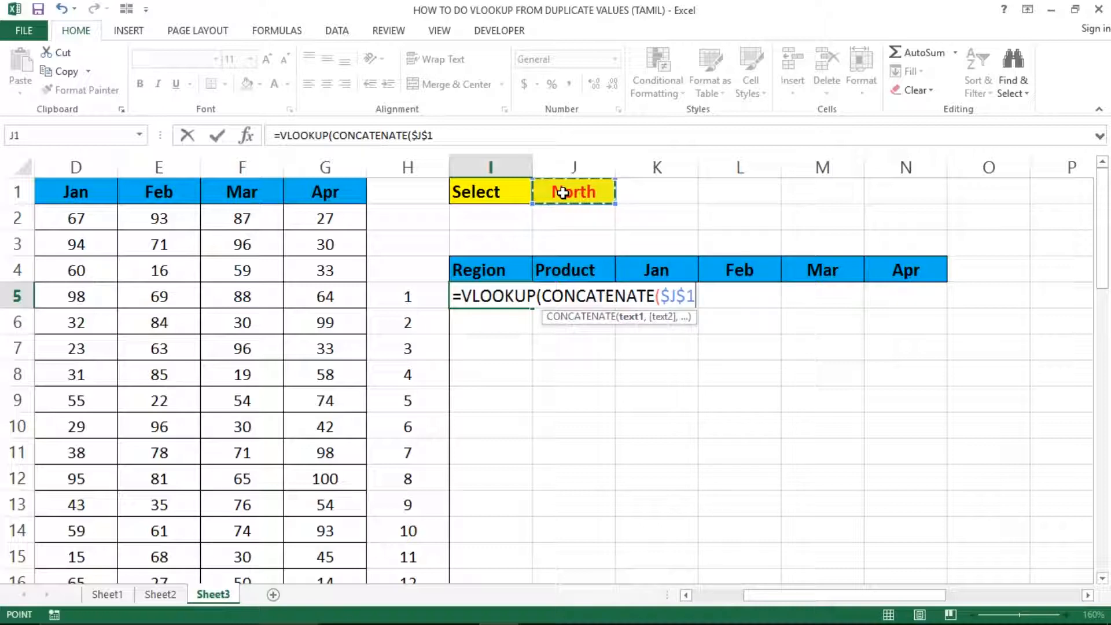
type(",")
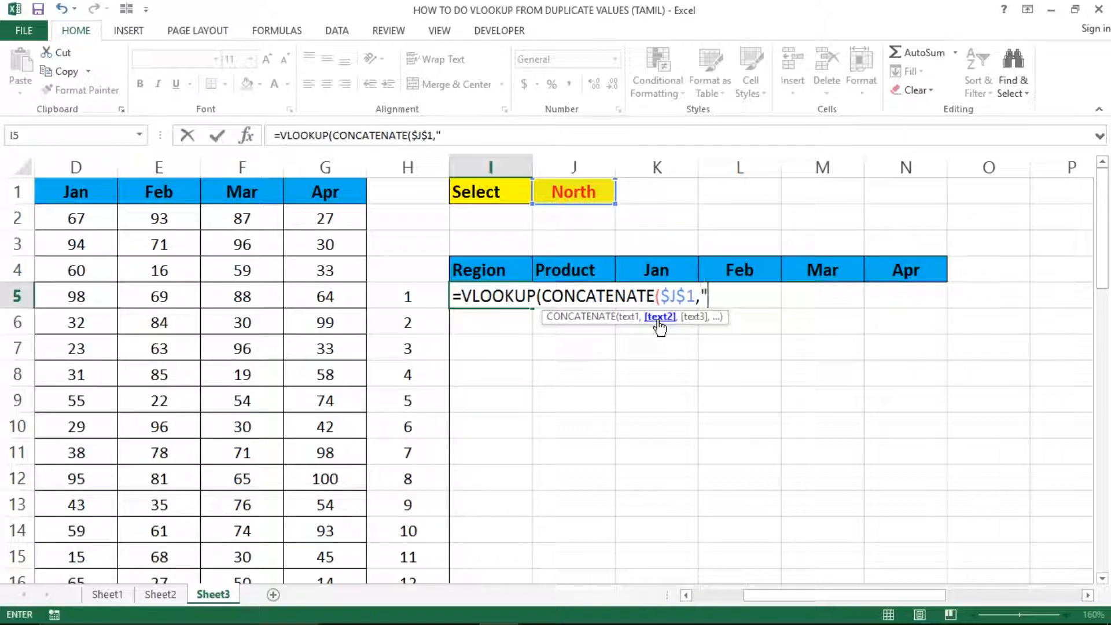
type("\",")
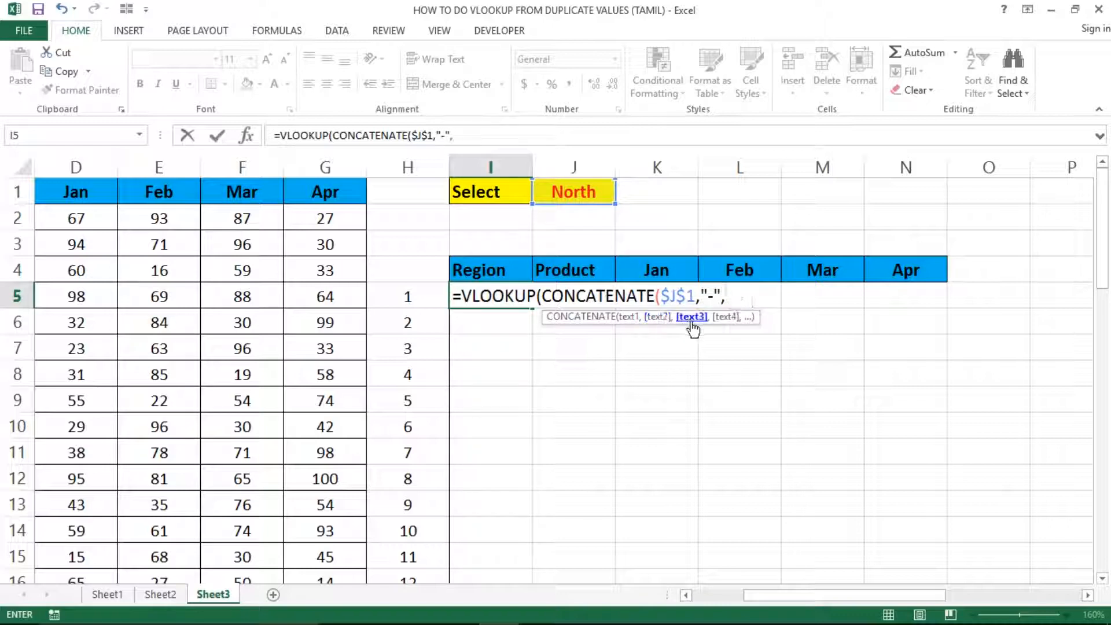
left_click(426, 298)
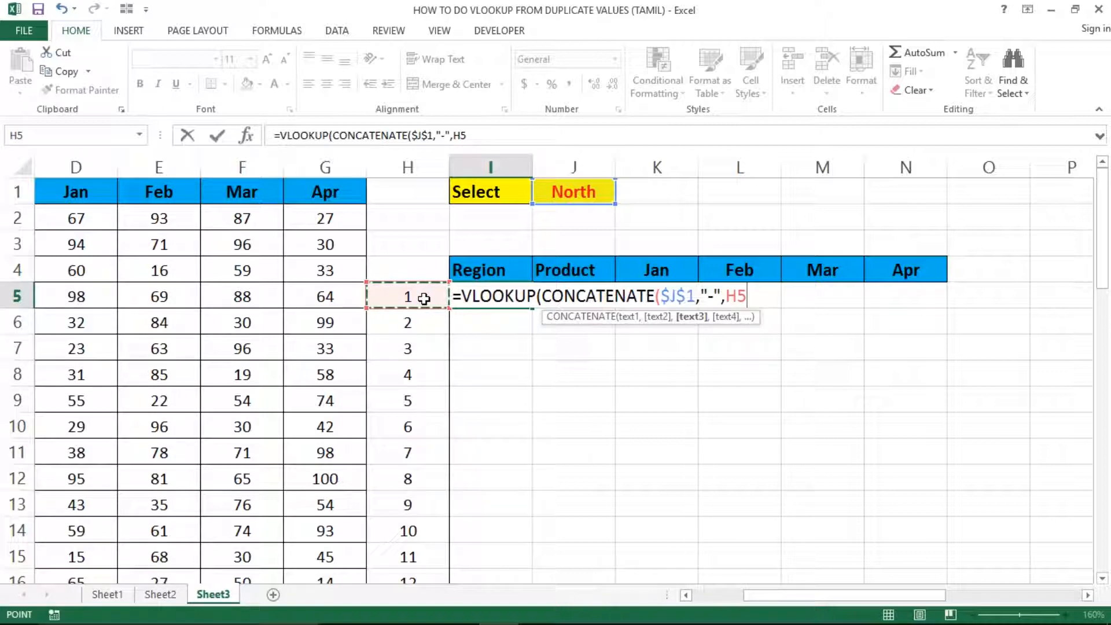
key("F4")
key("F4")
key("F4")
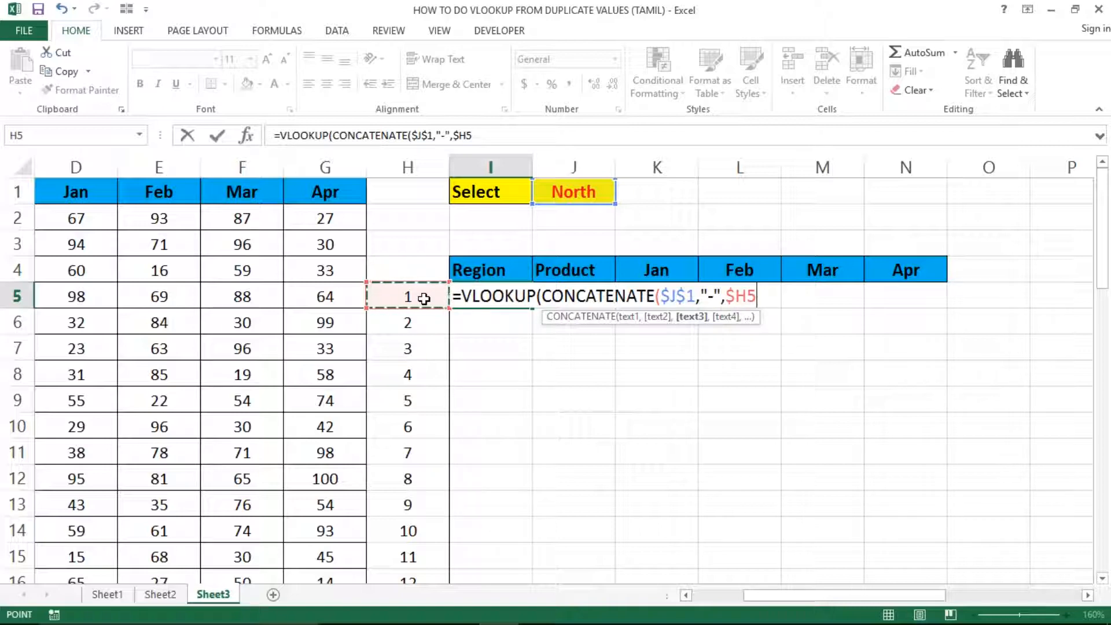
type(")")
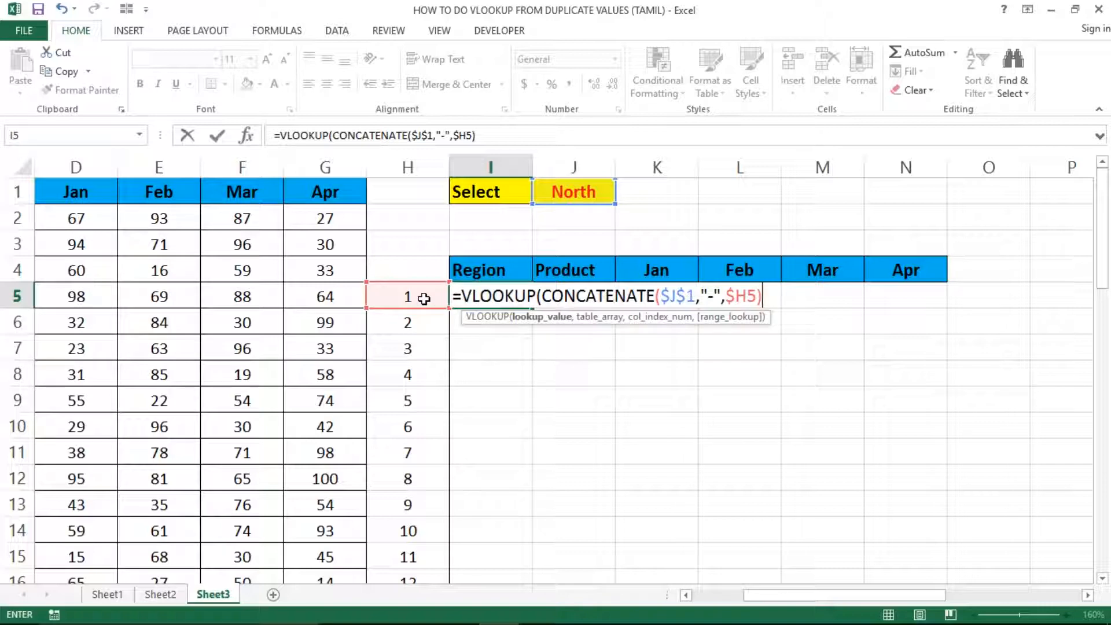
type(",")
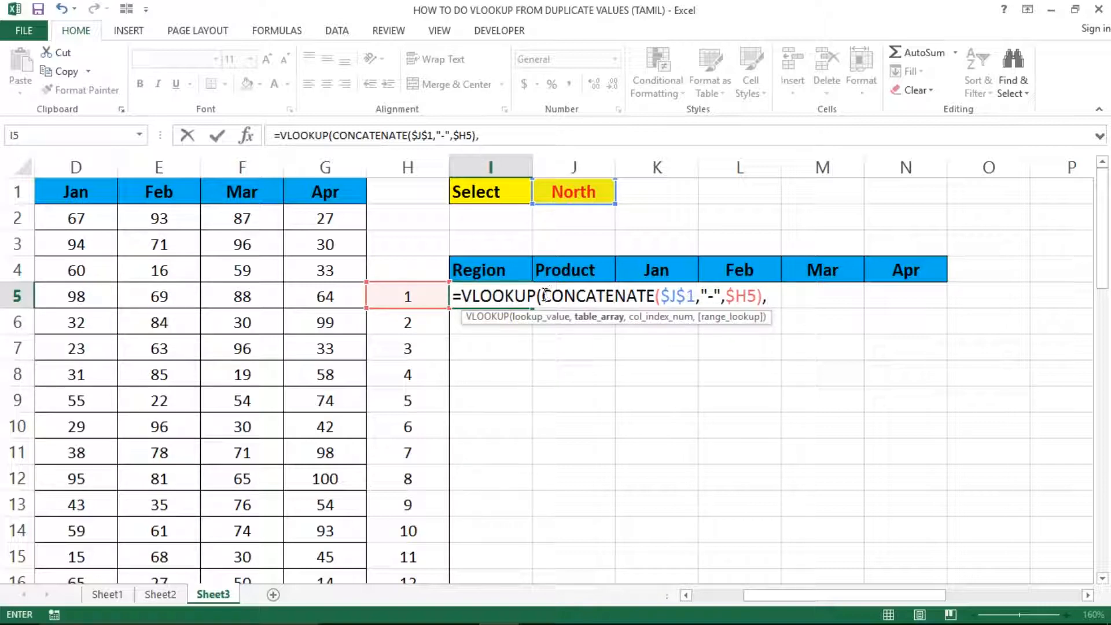
Evaluate the CONCATENATE part inside the formula to check its result, and restore the original expression
left_click_drag(544, 295, 762, 301)
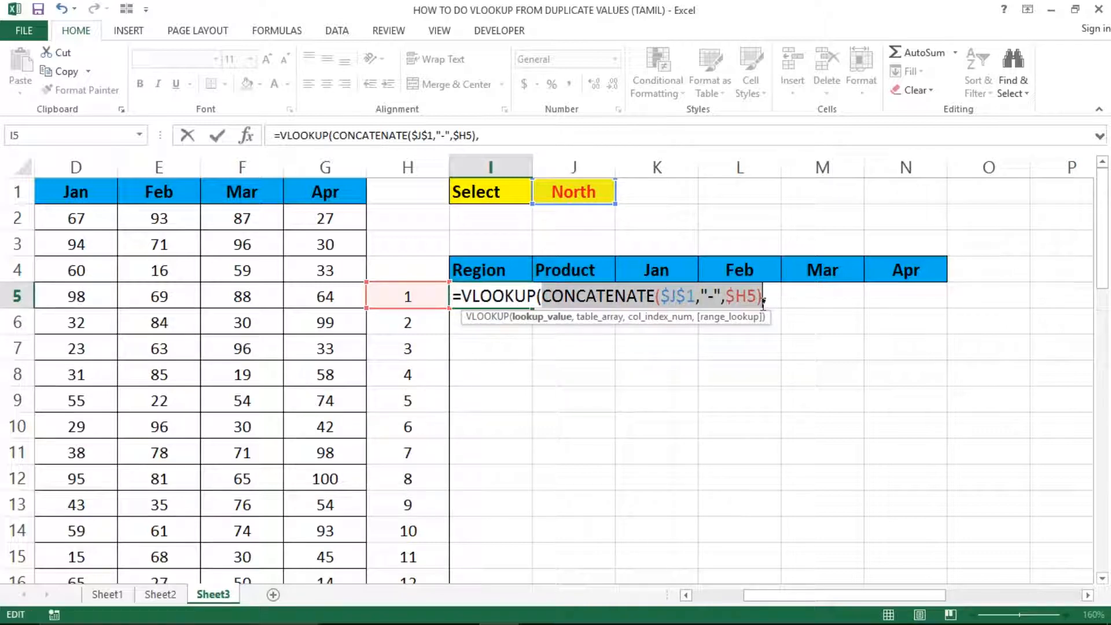
key("F9")
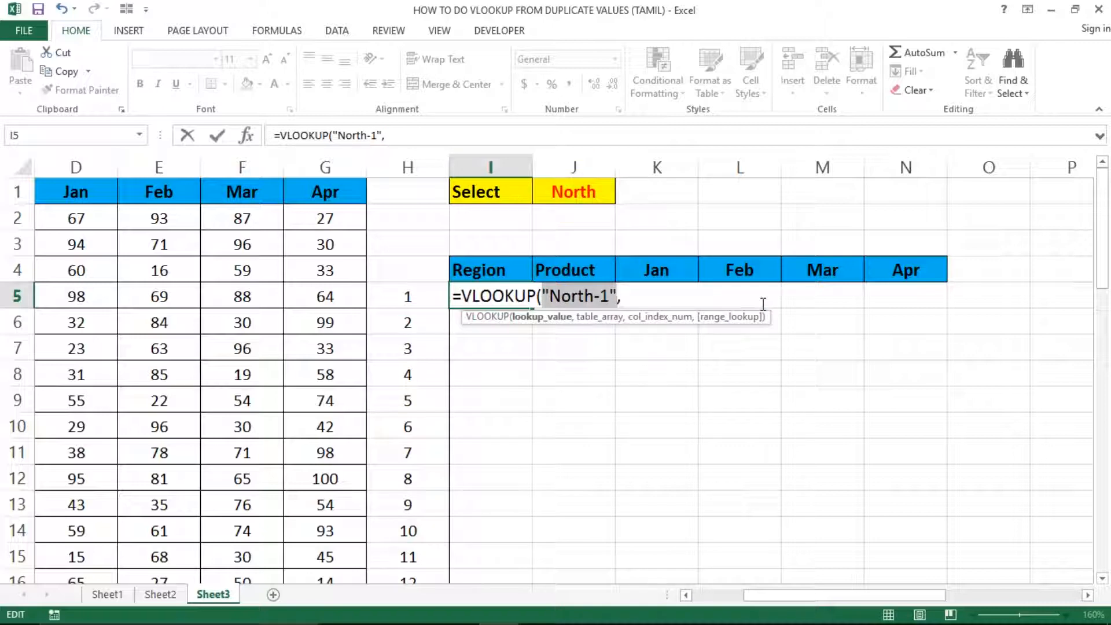
key("ctrl+z")
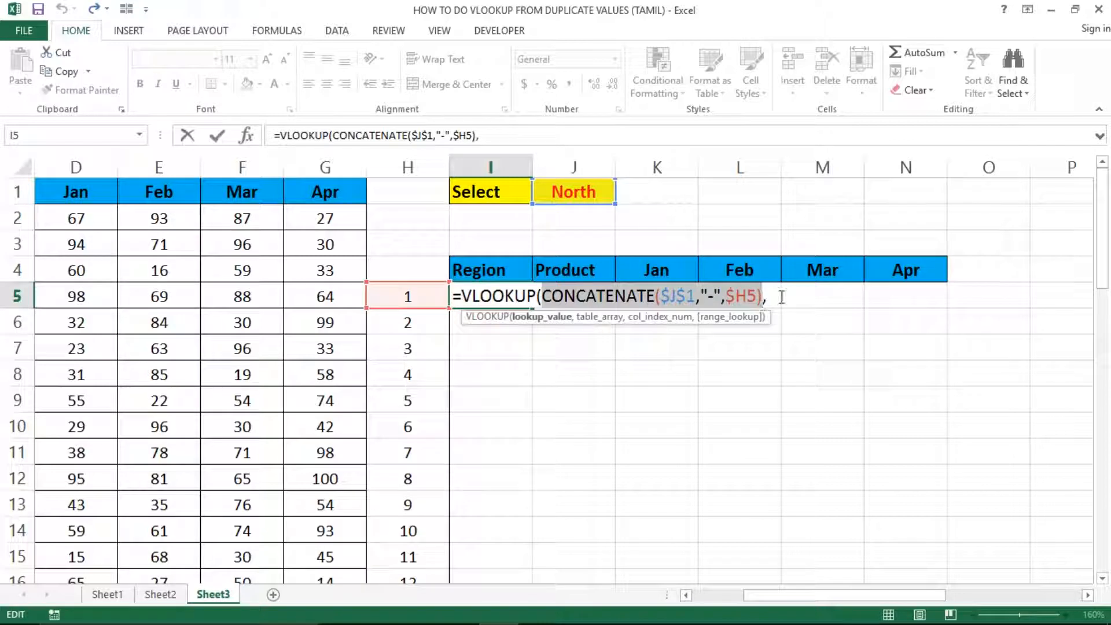
left_click(774, 297)
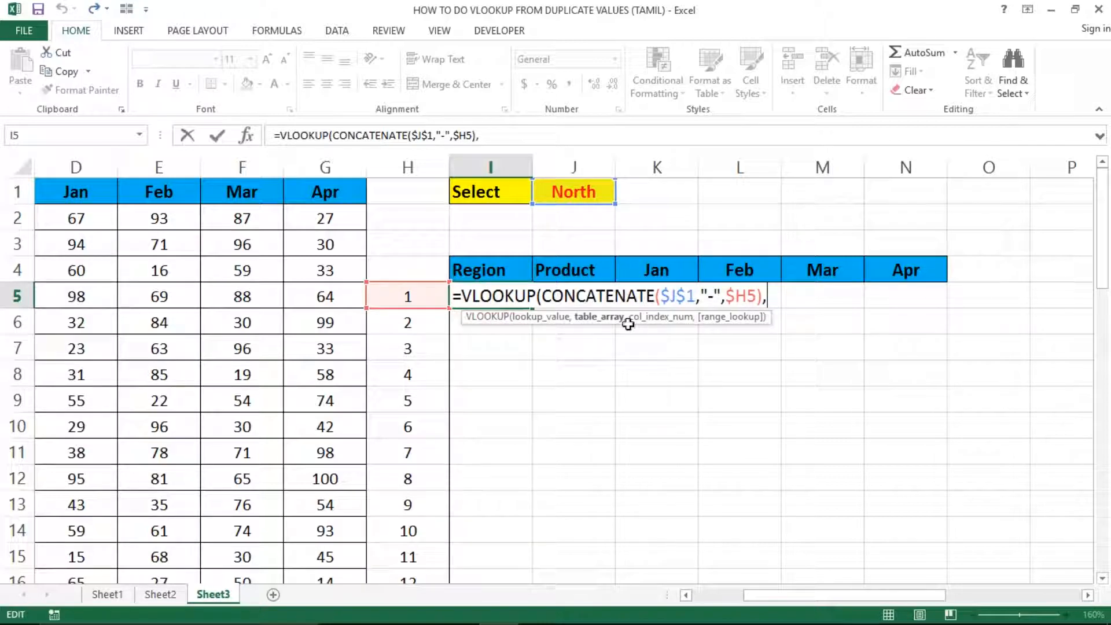
Set the VLOOKUP's table array to the absolute range $A$2:$G$50, covering the helper column through the Apr column
left_click(314, 238)
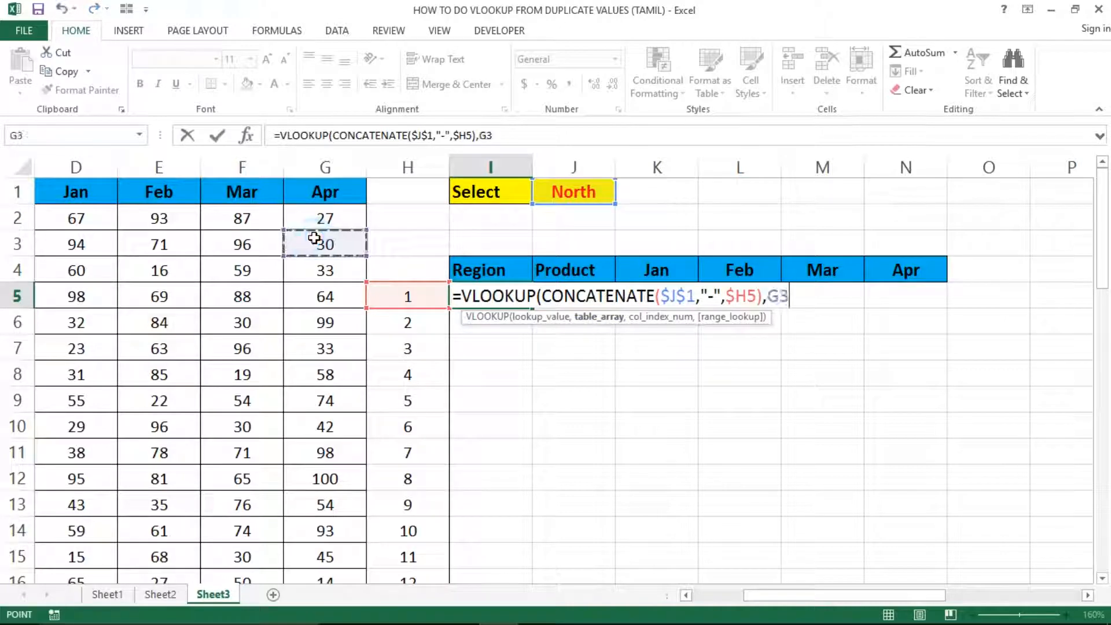
key("Home")
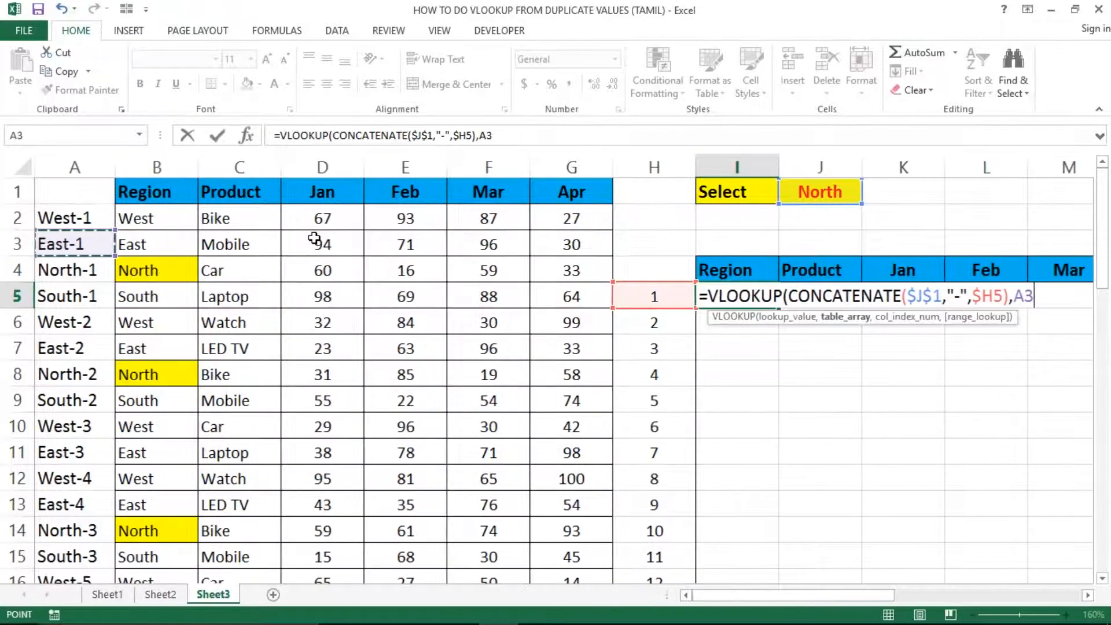
key("Up")
key("Down")
key("Up")
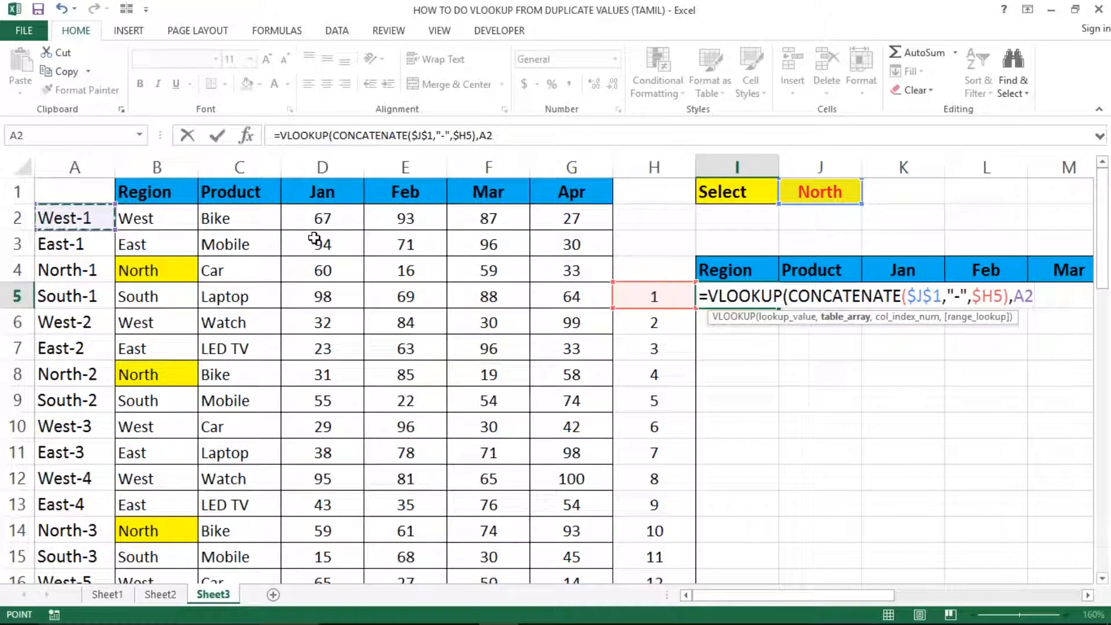
key("shift+Right")
key("shift+Right")
key("shift+Right")
key("shift+Right")
key("shift+Right")
key("shift+Right")
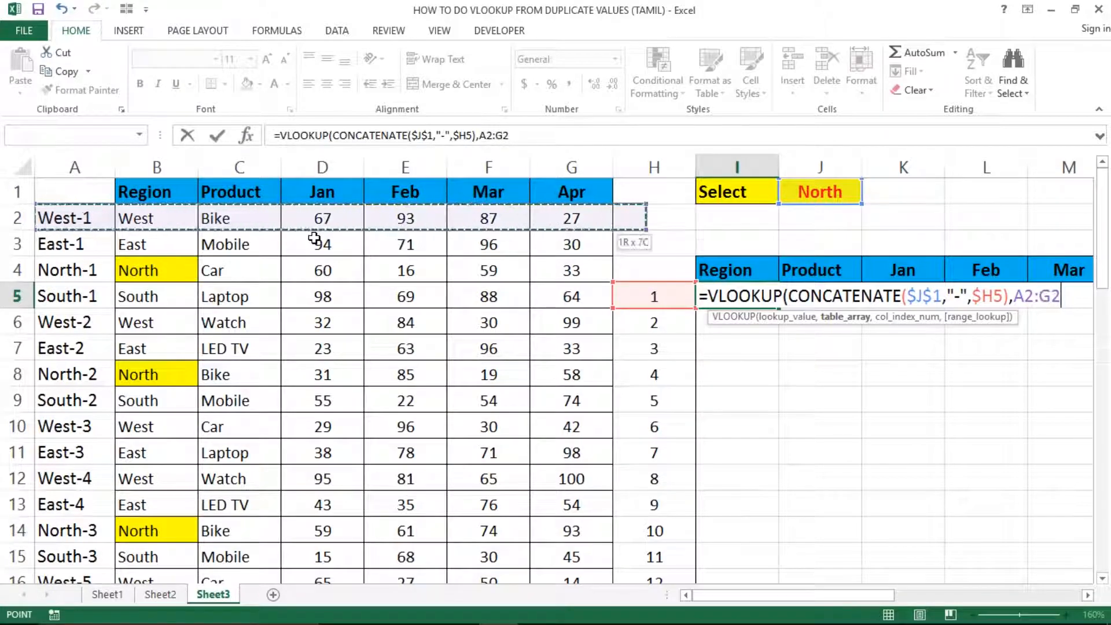
key("ctrl+shift+Down")
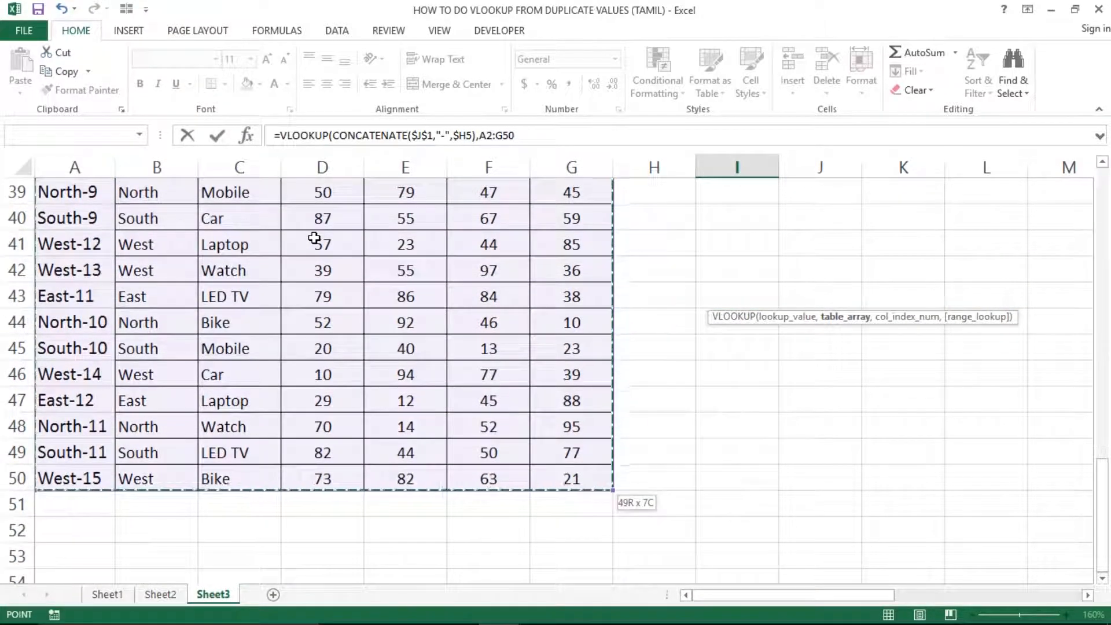
key("F4")
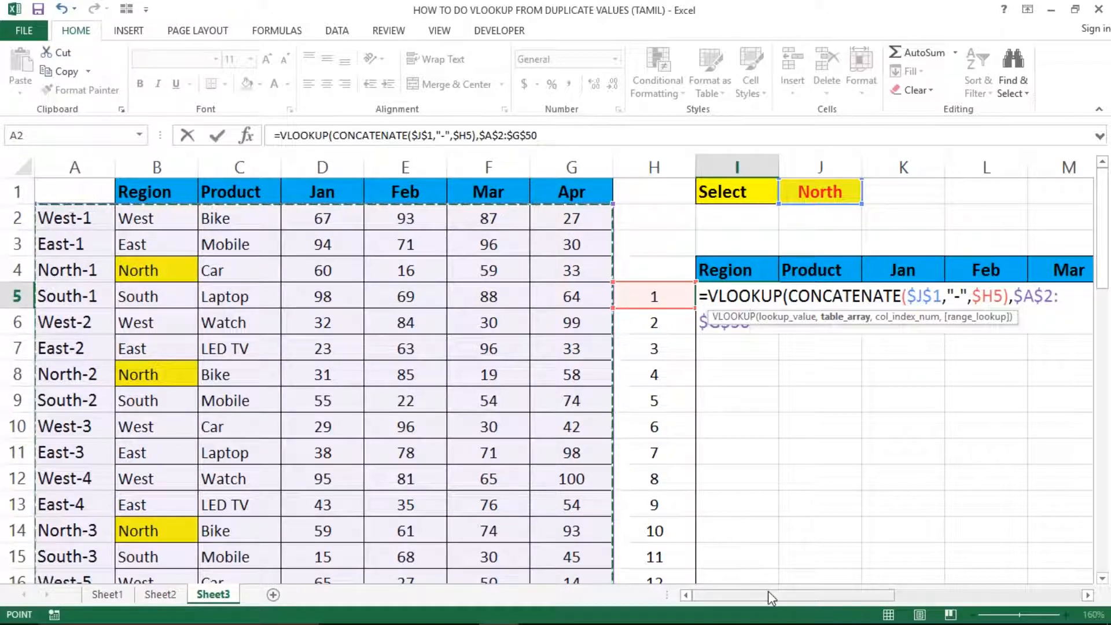
left_click_drag(765, 595, 837, 591)
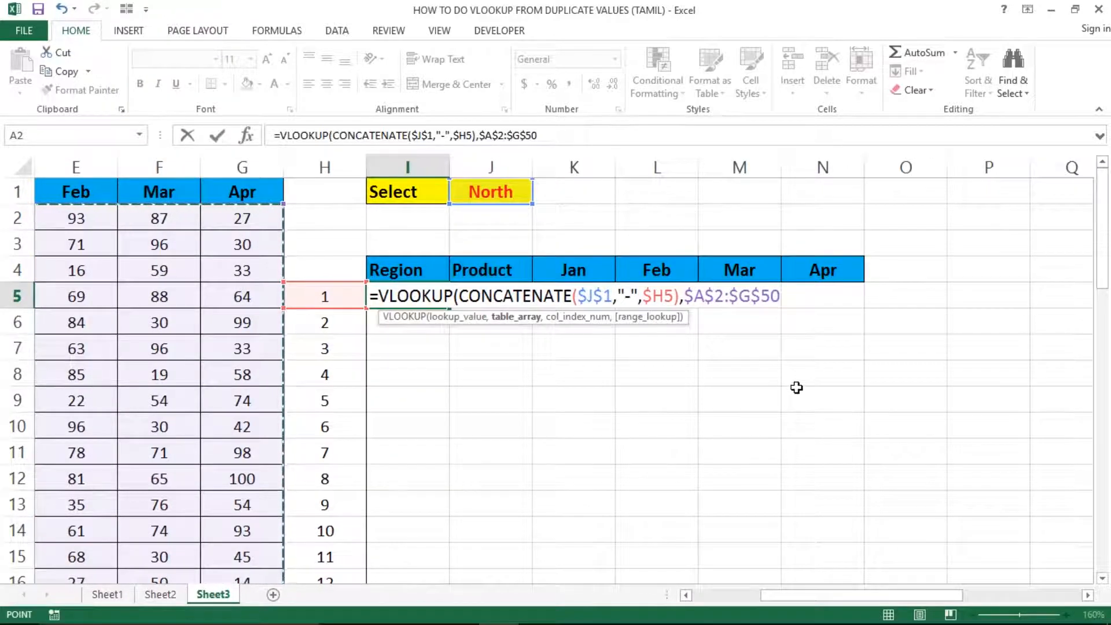
Set the VLOOKUP's column index to COLUMNS($I$3:I3), with only the first reference absolute
type(",")
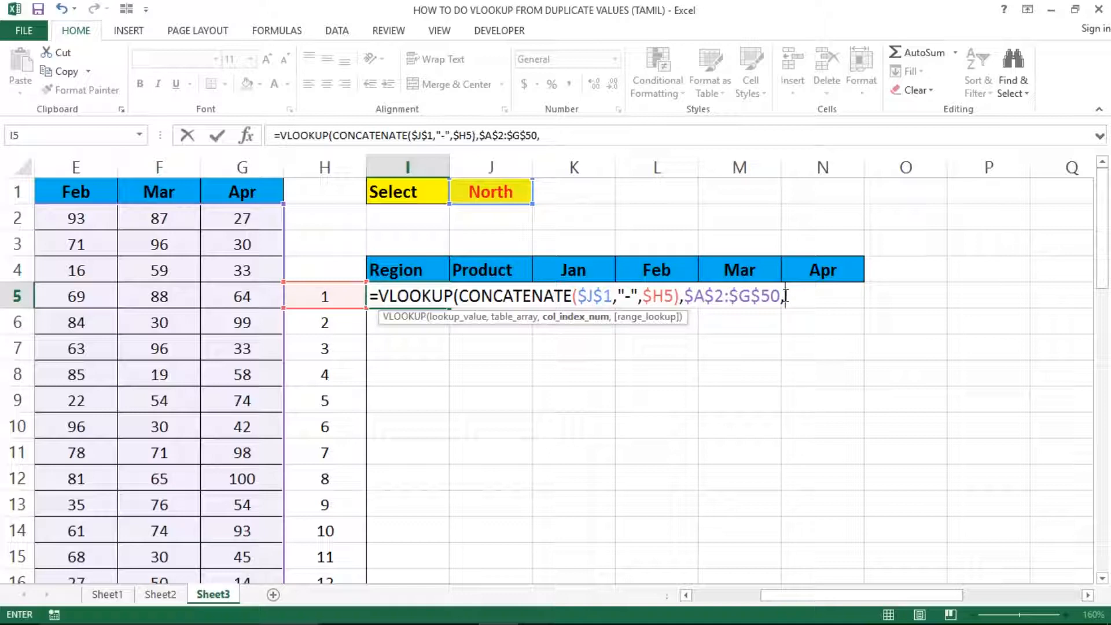
type("co")
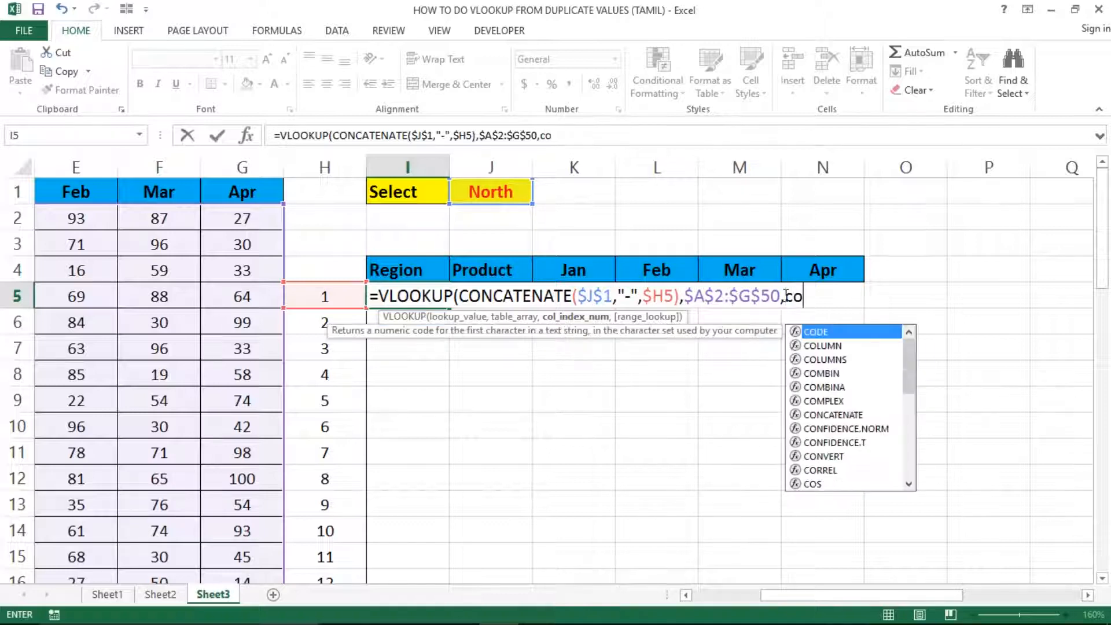
type("lum")
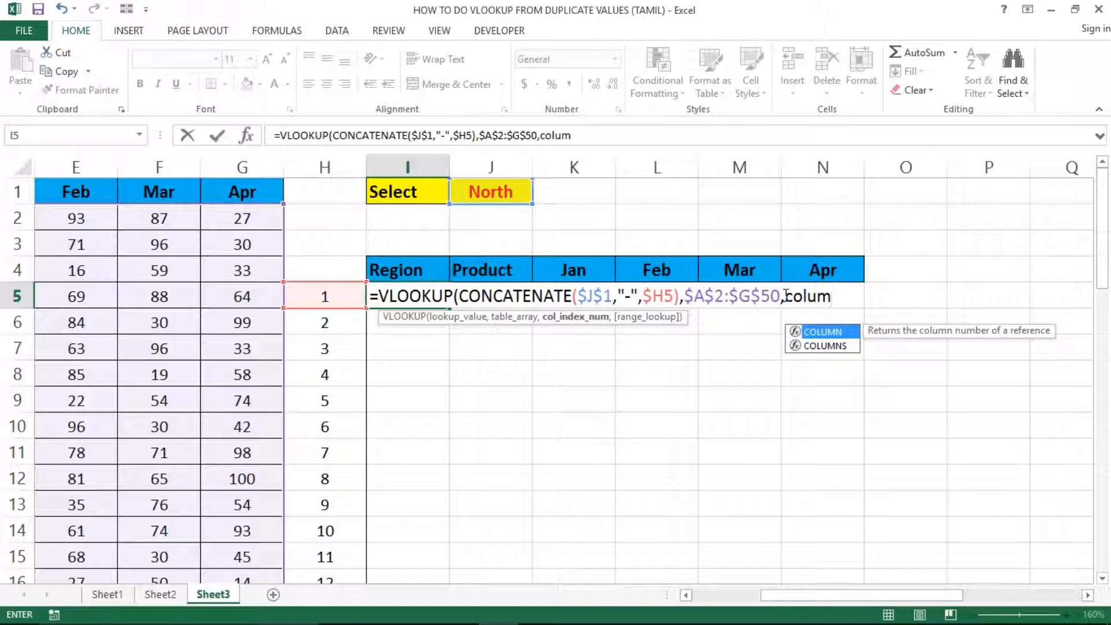
key("Down")
key("Tab")
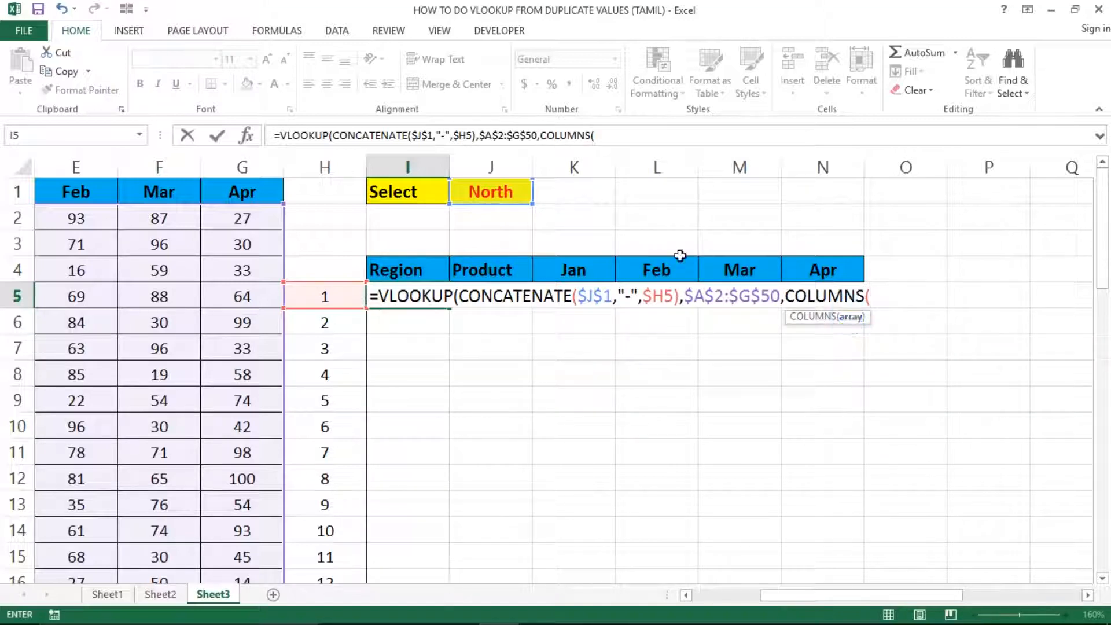
left_click(402, 236)
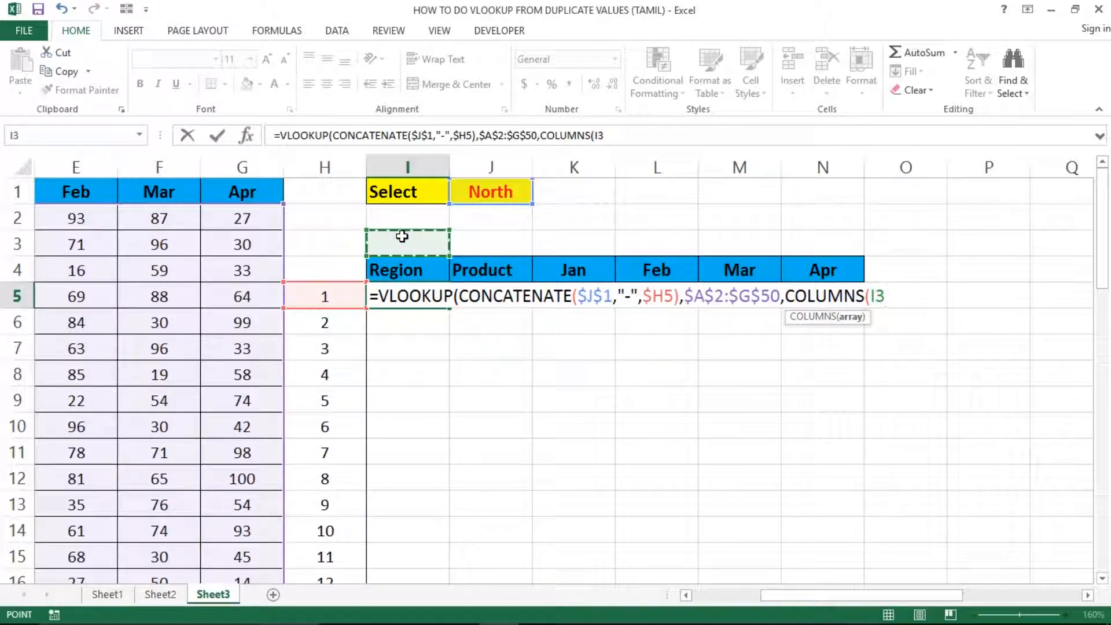
key("F8")
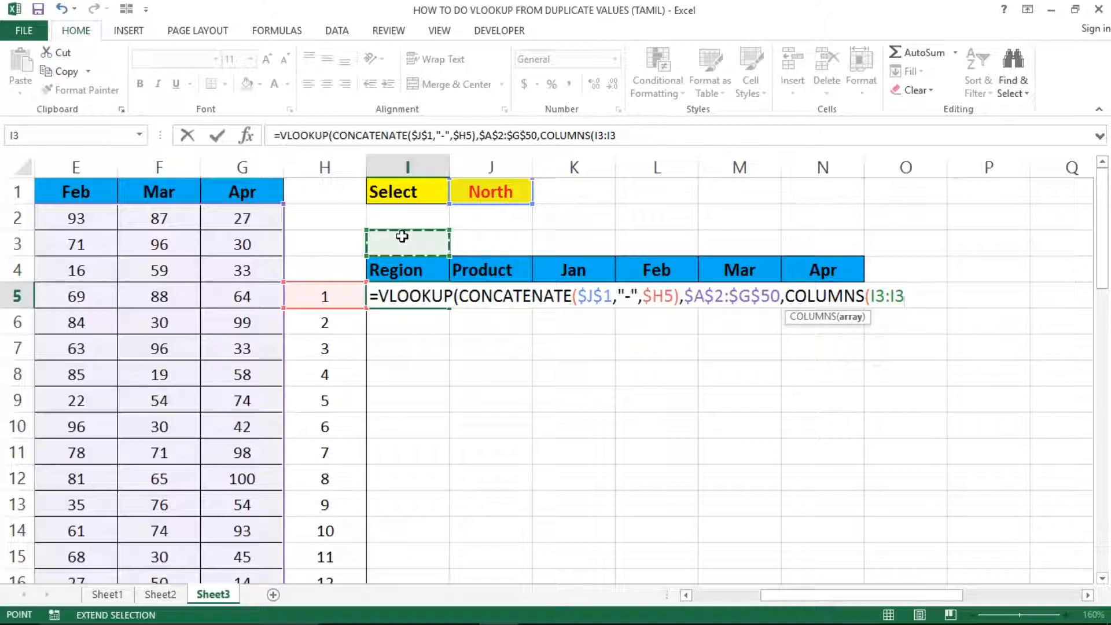
type(")")
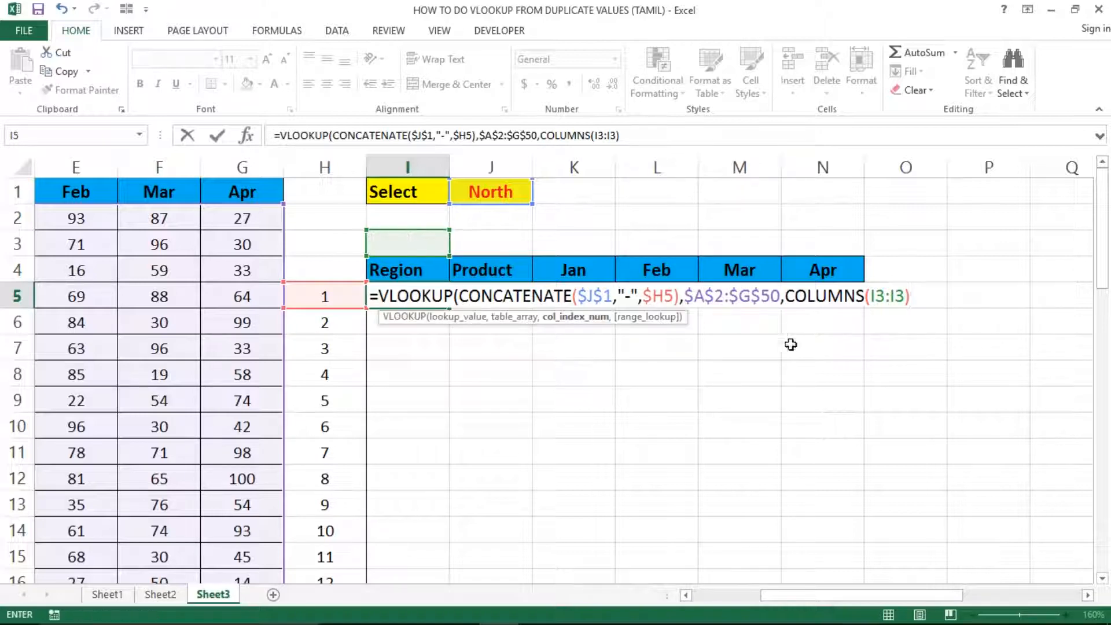
left_click(877, 296)
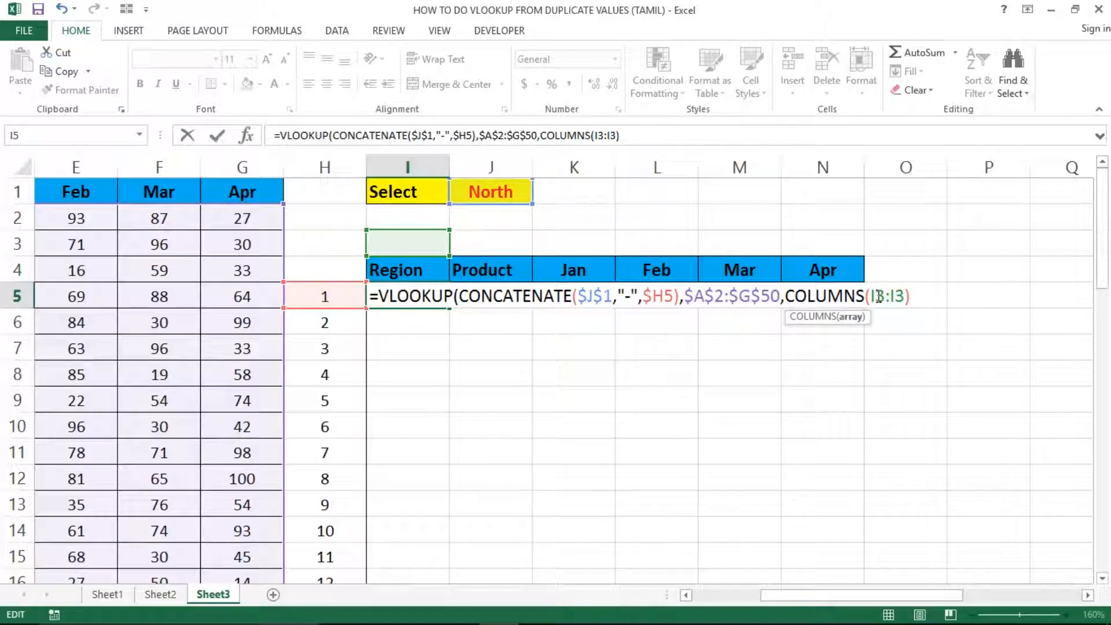
key("F4")
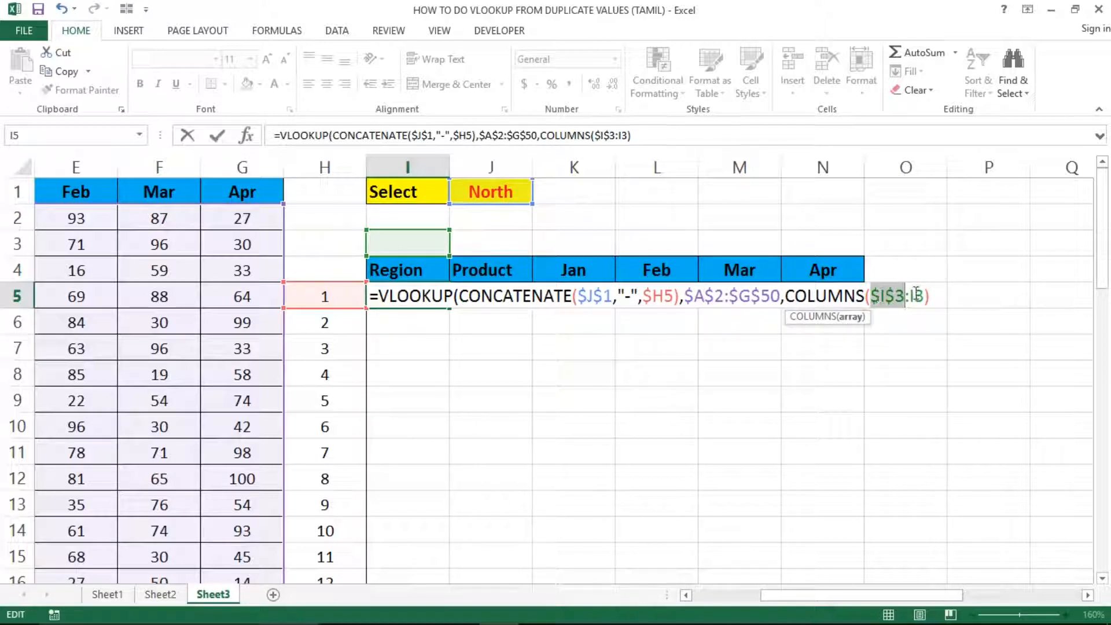
left_click(933, 295)
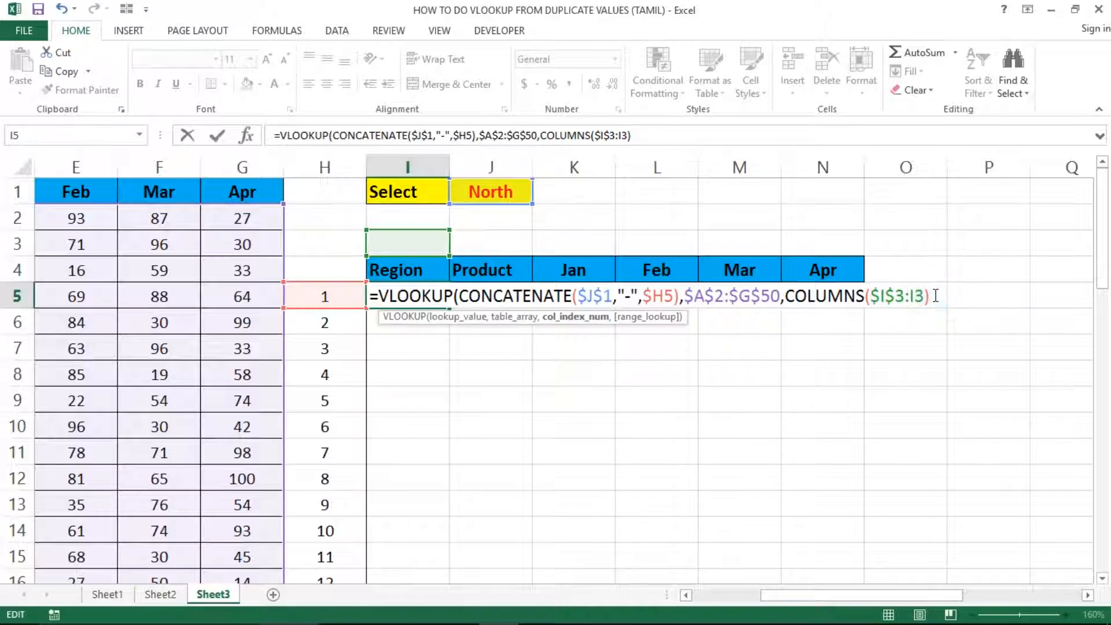
Set the range lookup to FALSE for an exact match and complete the VLOOKUP formula in I5
type(",")
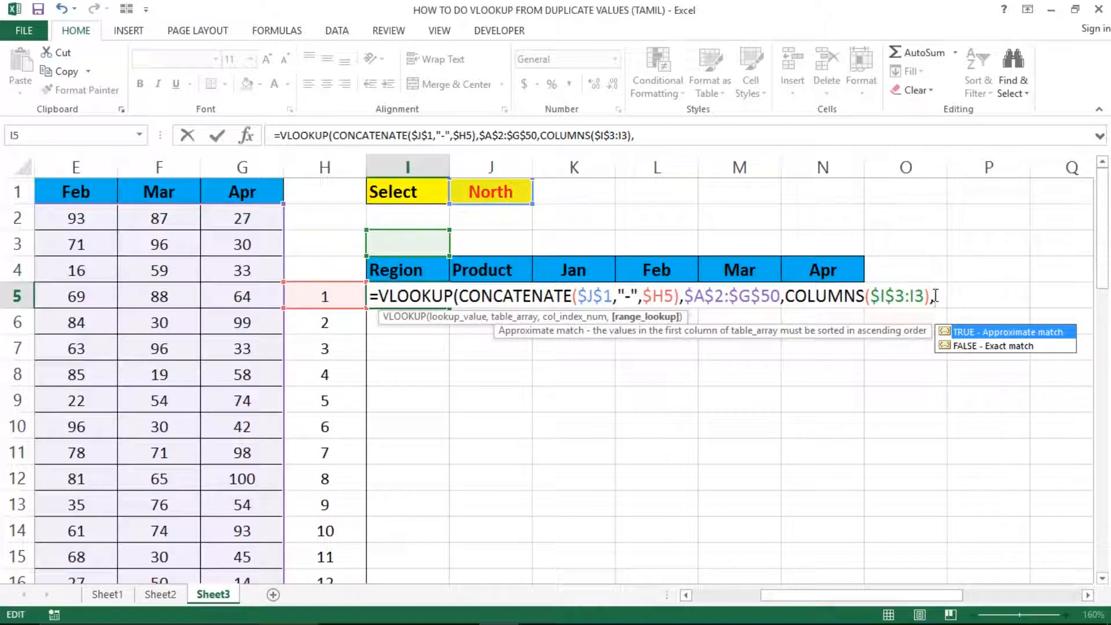
key("Down")
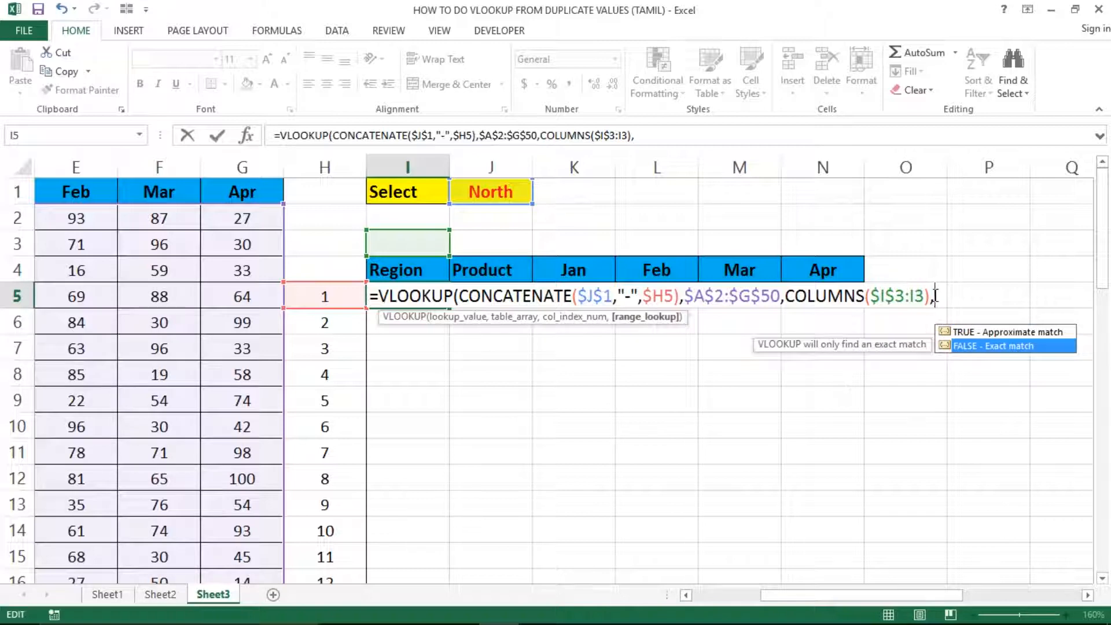
key("Tab")
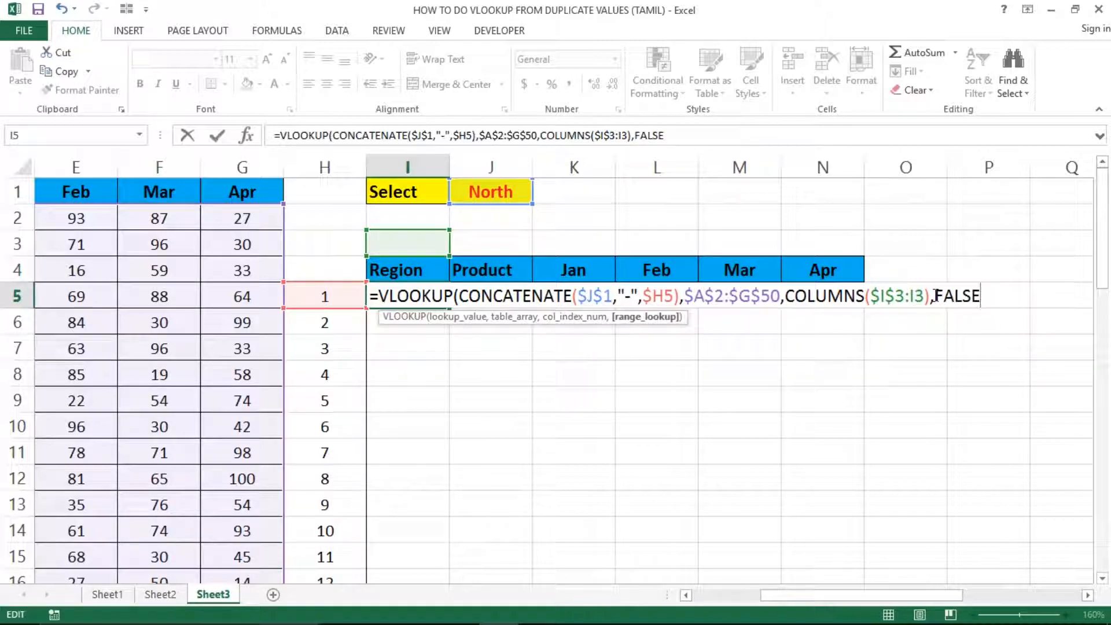
type(")")
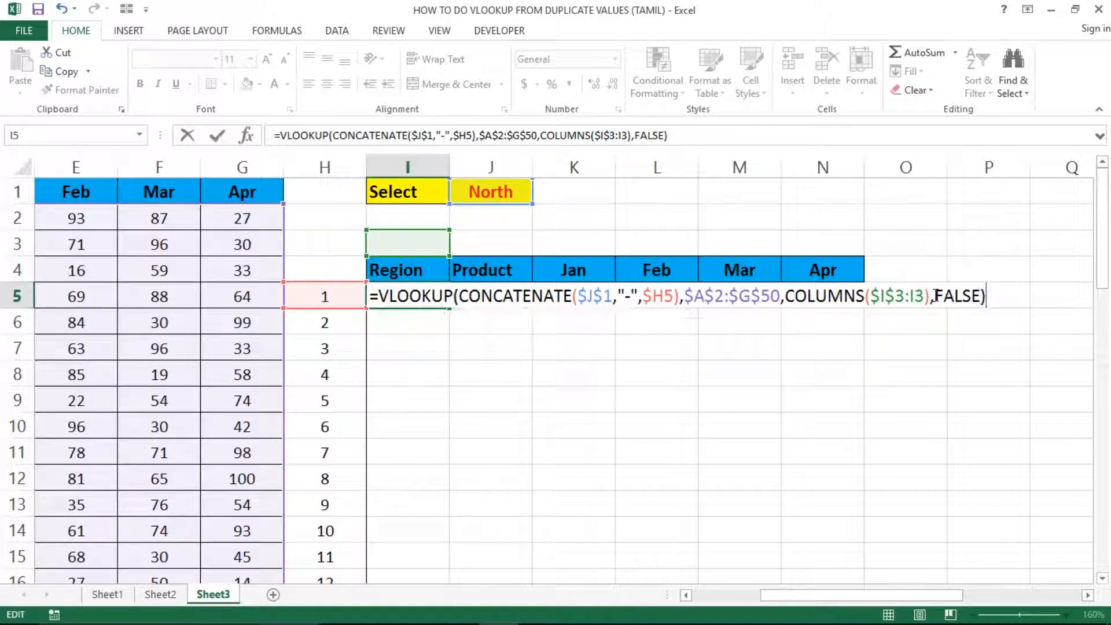
key("Return")
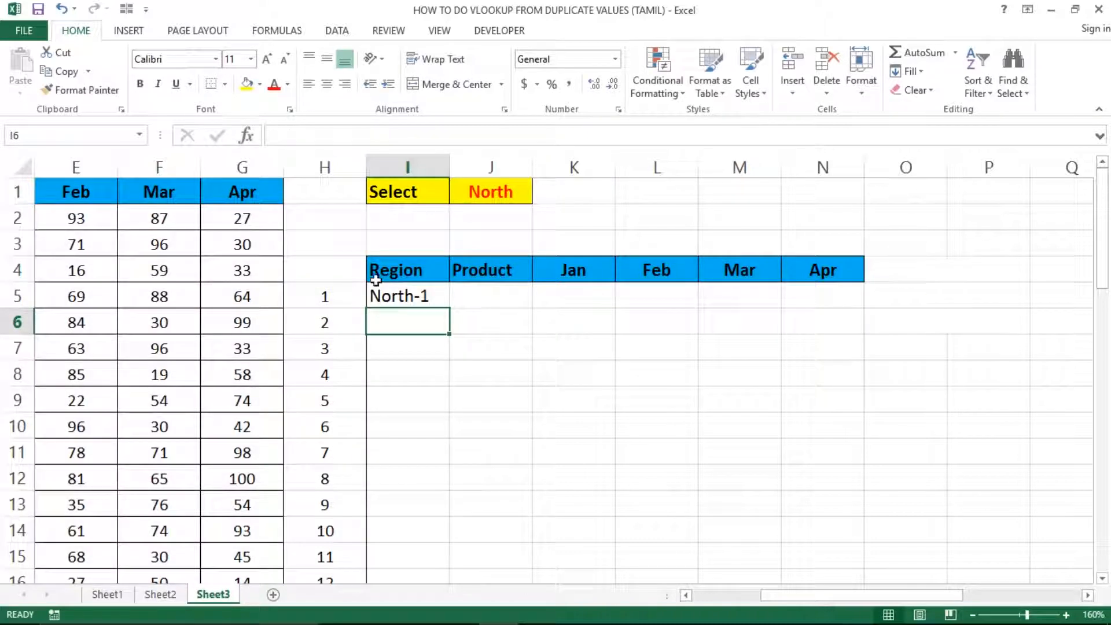
Compare the lookup result in I5 with the Region and helper columns of the source table
left_click(444, 295)
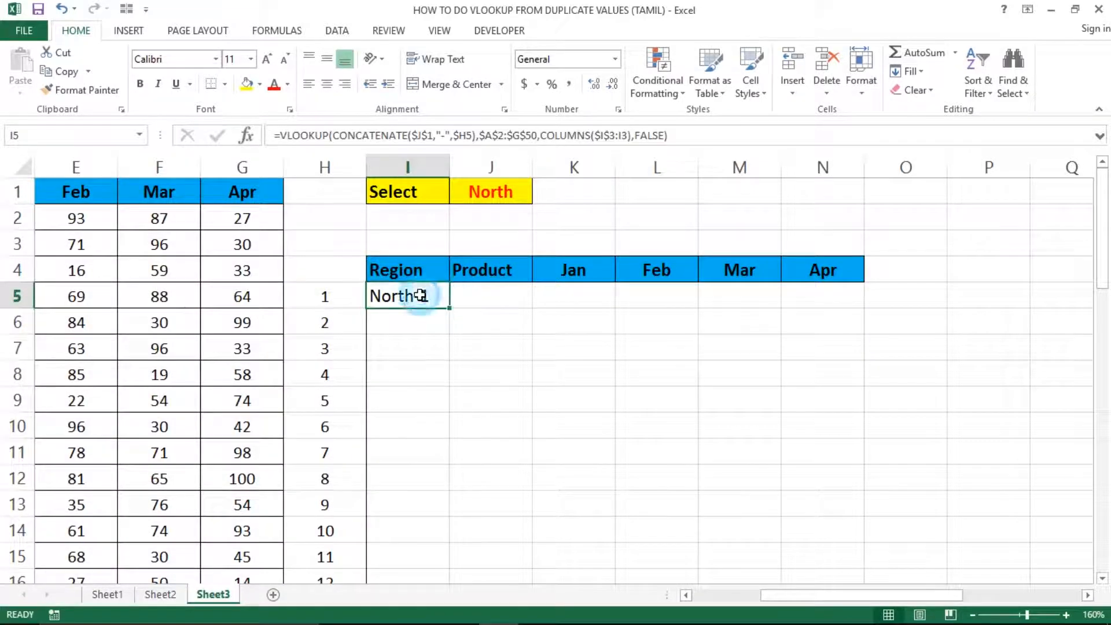
key("Left")
key("Left")
key("Left")
key("Left")
key("Left")
key("Left")
key("Left")
key("Left")
key("Right")
key("Right")
key("Right")
key("Right")
key("Right")
key("Right")
key("Right")
key("Right")
key("Right")
key("Right")
key("Right")
key("Right")
key("Right")
key("Right")
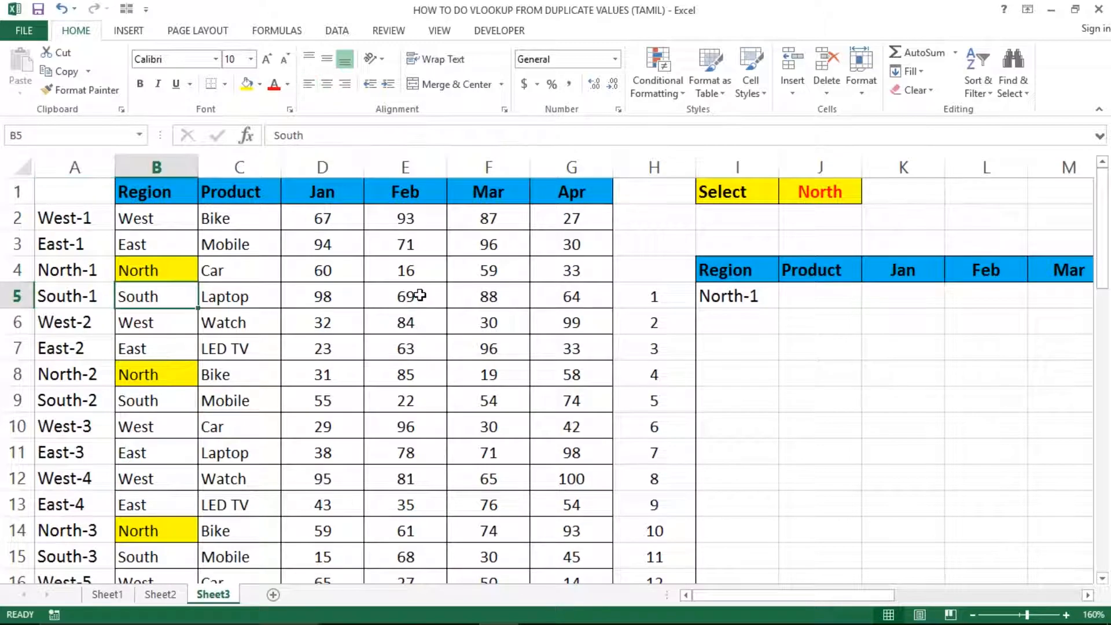
key("Left")
key("Left")
key("Left")
key("Left")
key("Left")
key("Left")
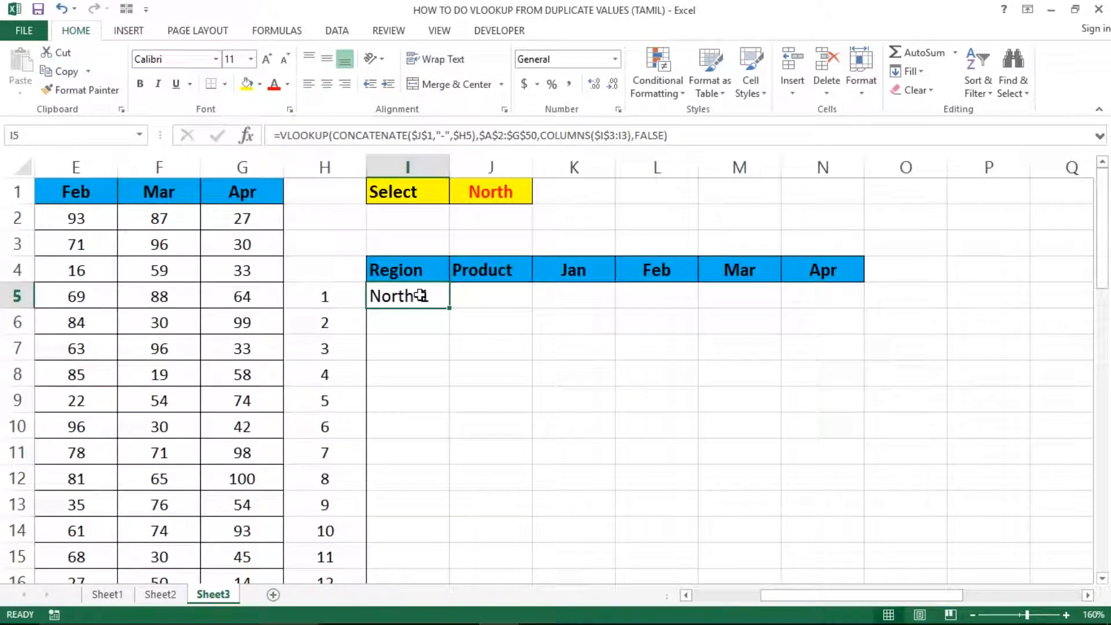
key("Left")
key("Left")
key("Left")
key("Left")
key("Left")
key("Left")
key("Left")
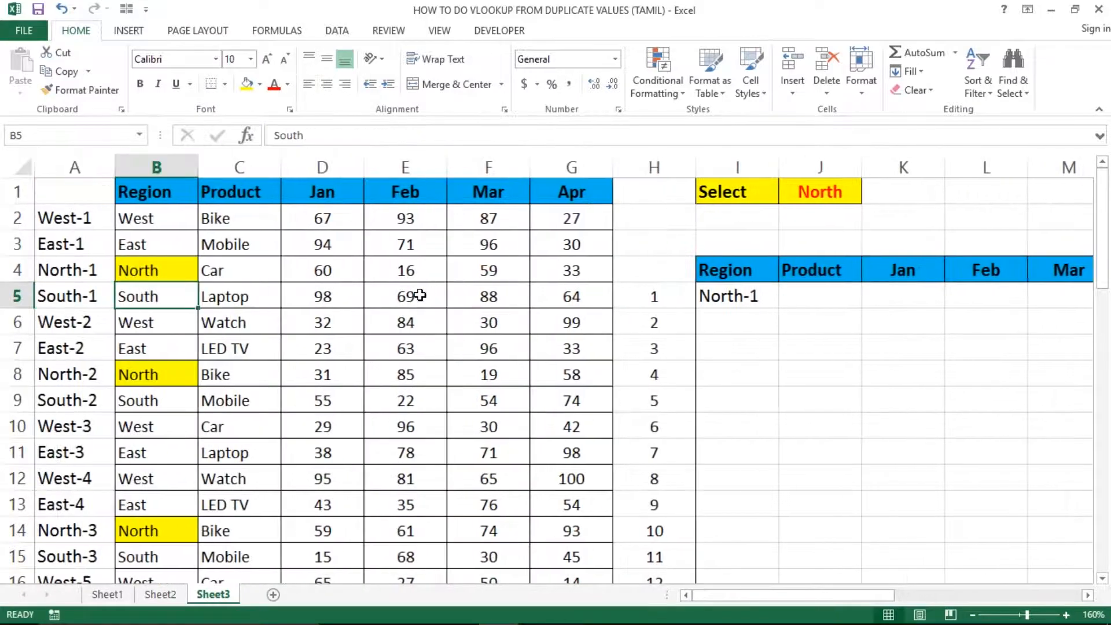
key("Up")
key("Right")
key("Right")
key("Right")
key("Right")
key("Right")
key("Right")
key("Right")
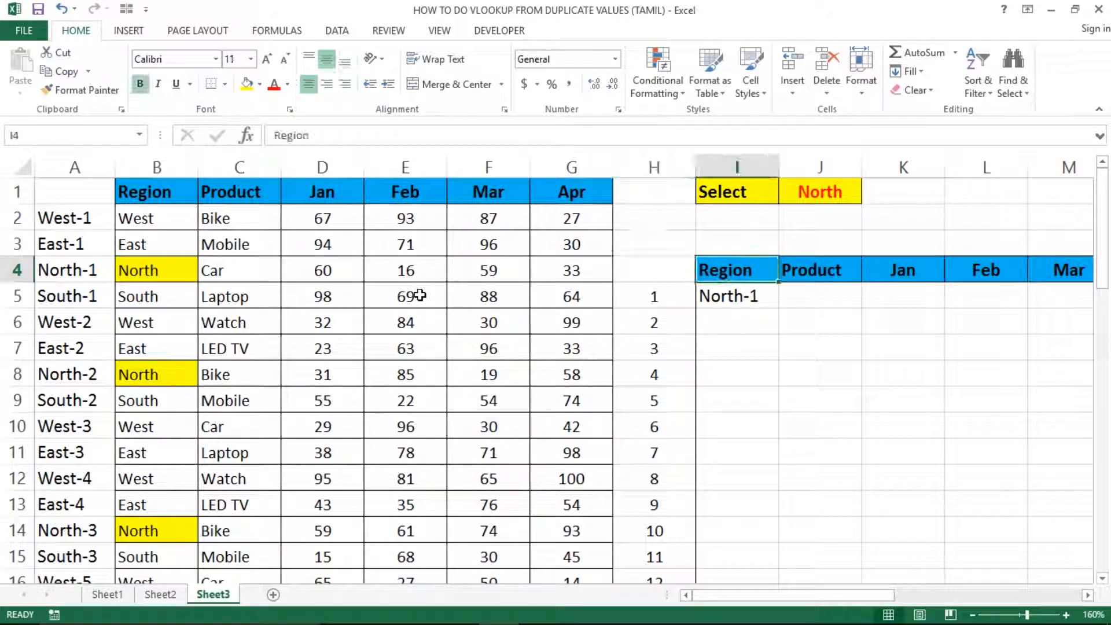
key("Down")
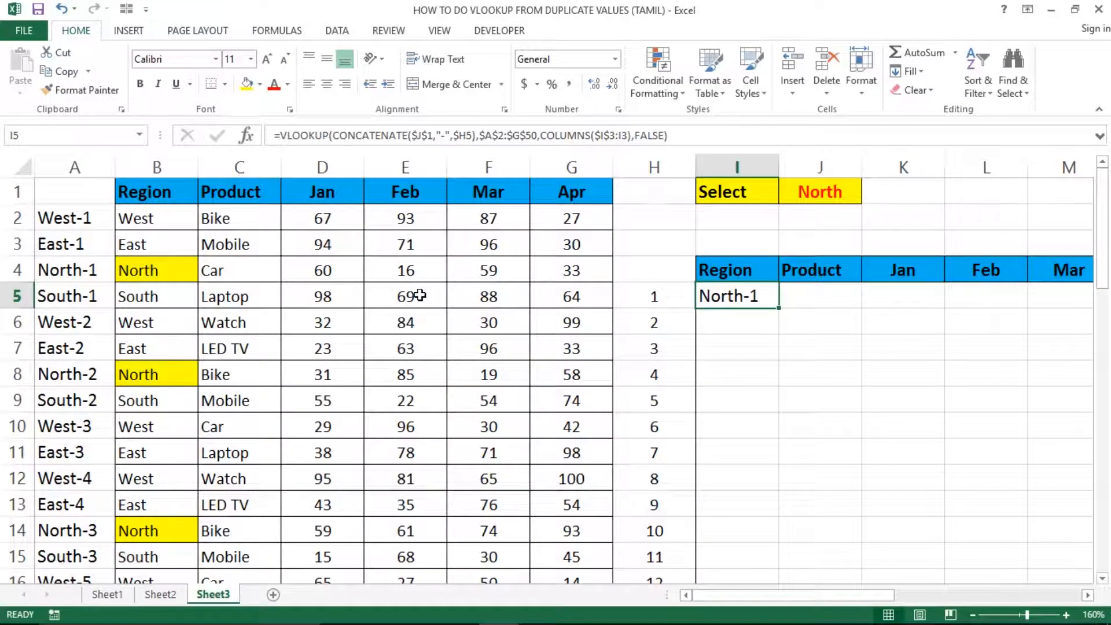
Examine the helper column keys in A2:A50, the first column of the lookup's table array
key("Left")
key("Left")
key("Left")
key("Left")
key("Left")
key("Left")
key("Left")
key("Left")
key("Up")
key("Up")
key("Up")
key("ctrl+shift+Down")
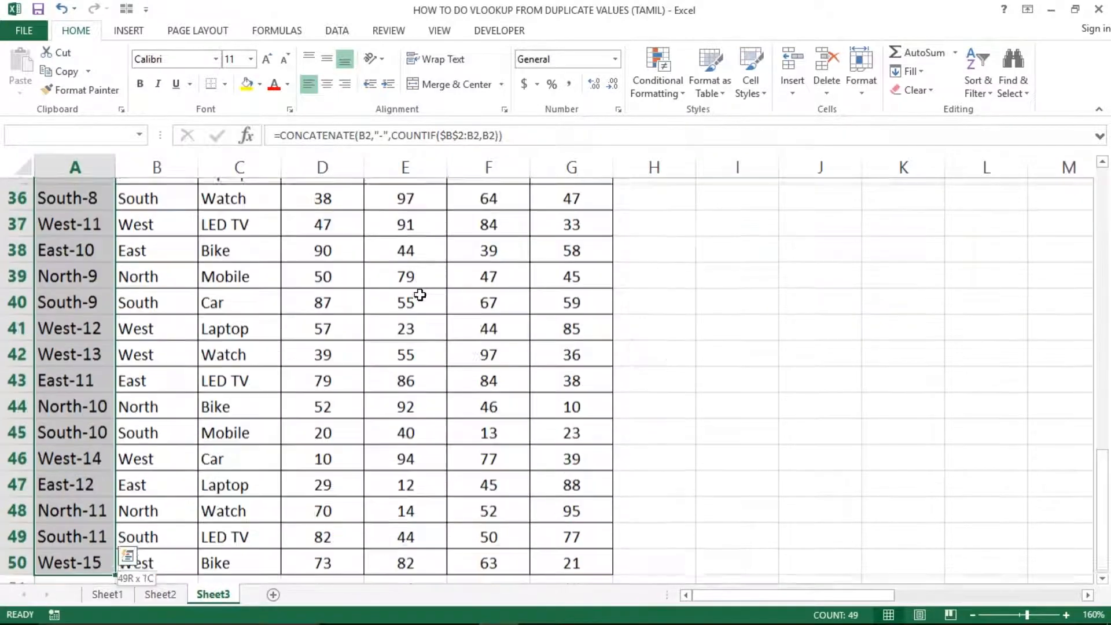
key("ctrl+Up")
Evaluate the COLUMNS($I$3:I3) part inside the I5 formula to check the column index, and restore the original expression
key("Down")
key("Right")
key("Right")
key("Right")
key("Right")
key("Right")
key("Right")
key("Right")
key("Right")
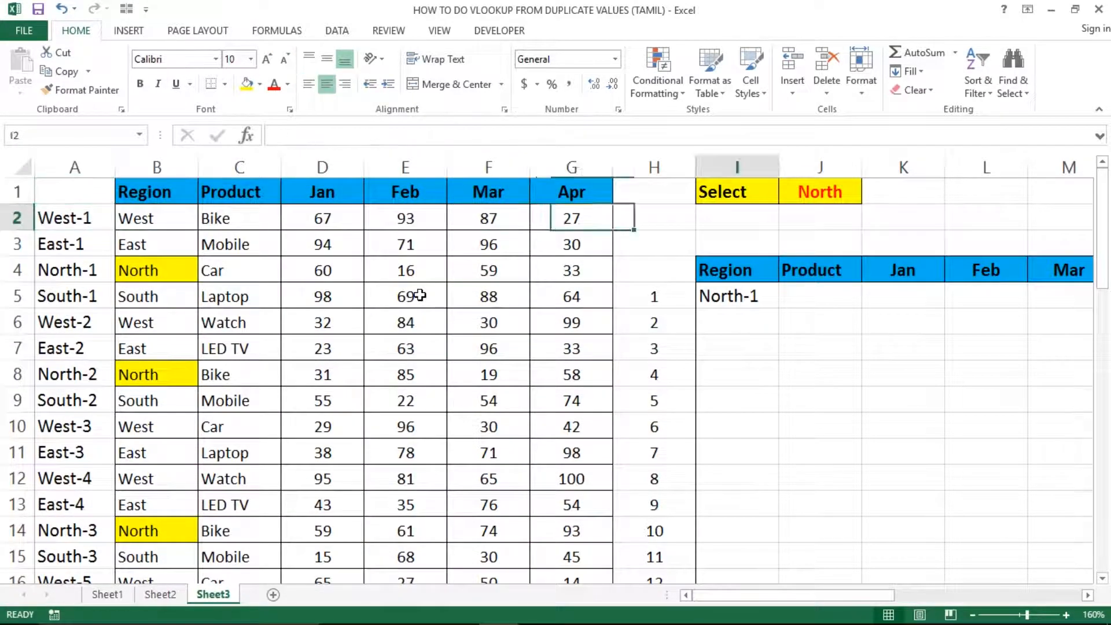
key("Right")
key("Right")
key("Right")
key("Right")
key("Right")
key("Right")
key("Left")
key("Left")
key("Left")
key("Left")
key("Left")
key("Down")
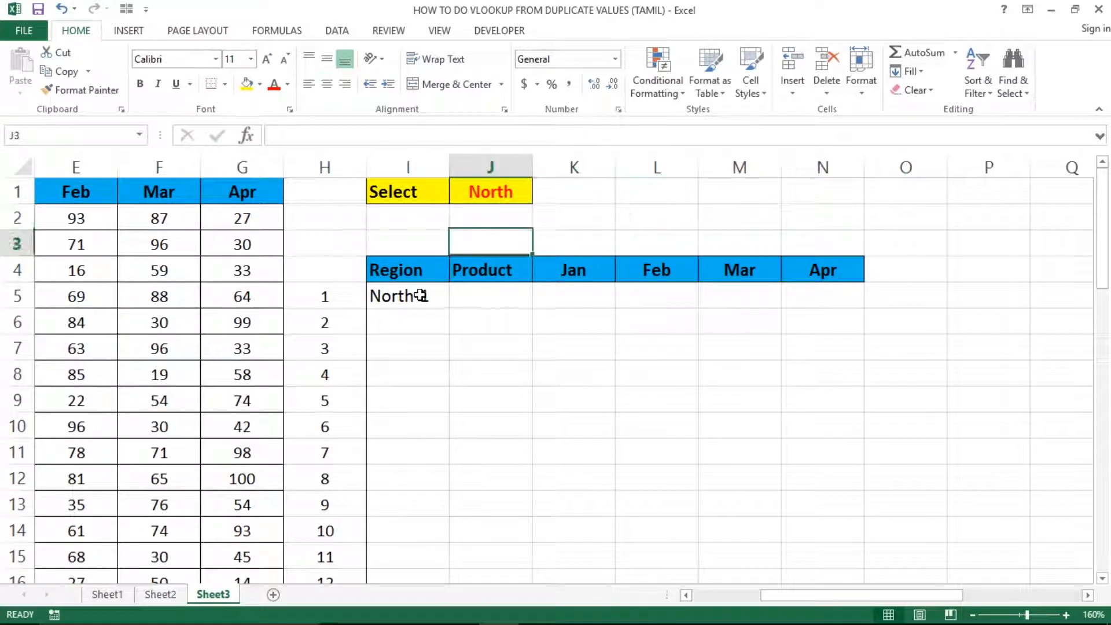
key("Down")
key("Left")
key("Down")
key("F2")
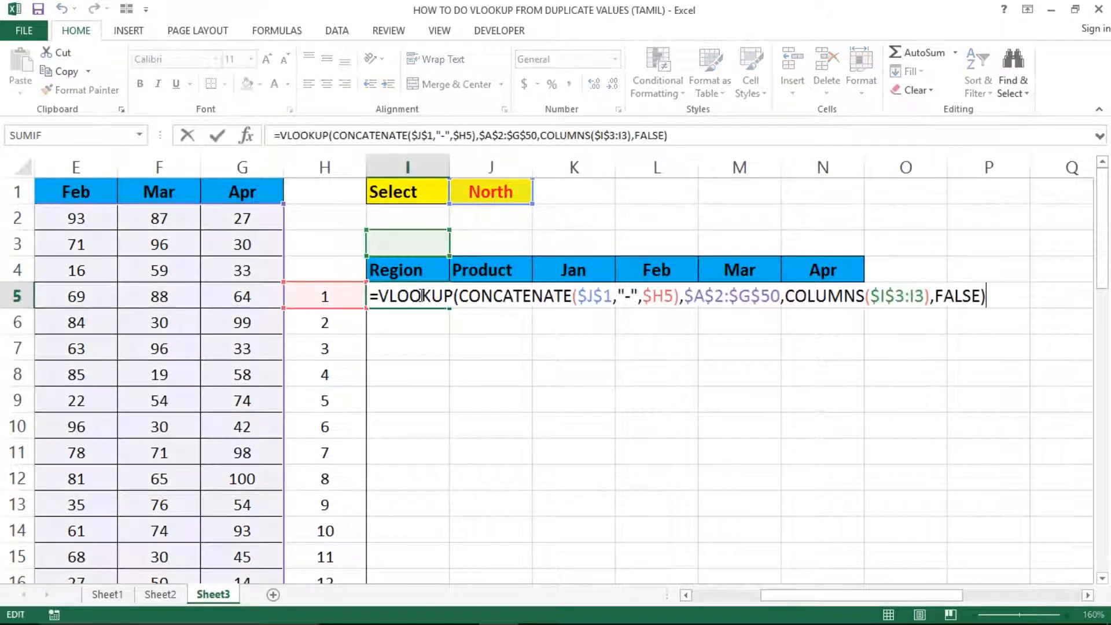
key("Left")
key("Left")
key("Left")
key("Left")
key("Left")
key("Left")
key("Left")
key("Left")
key("shift+Left")
key("shift+Left")
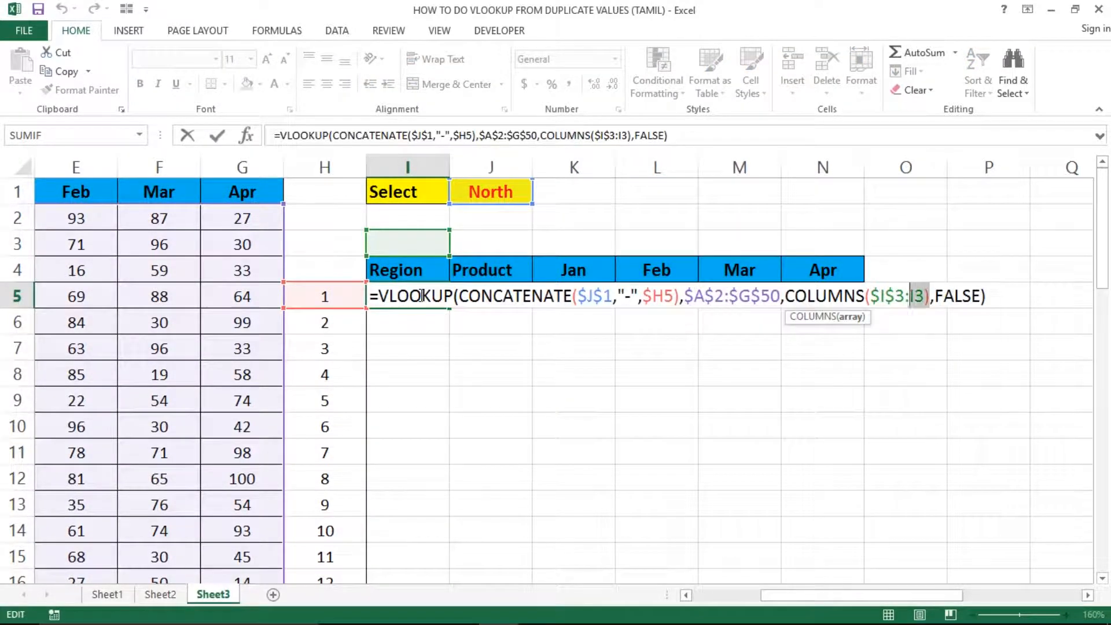
key("shift+Left")
key("shift+Left")
key("shift+Left")
key("shift+Left")
key("shift+Left")
key("shift+Left")
key("shift+Left")
key("shift+Left")
key("shift+Left")
key("shift+Left")
key("shift+Left")
key("shift+Left")
key("shift+Left")
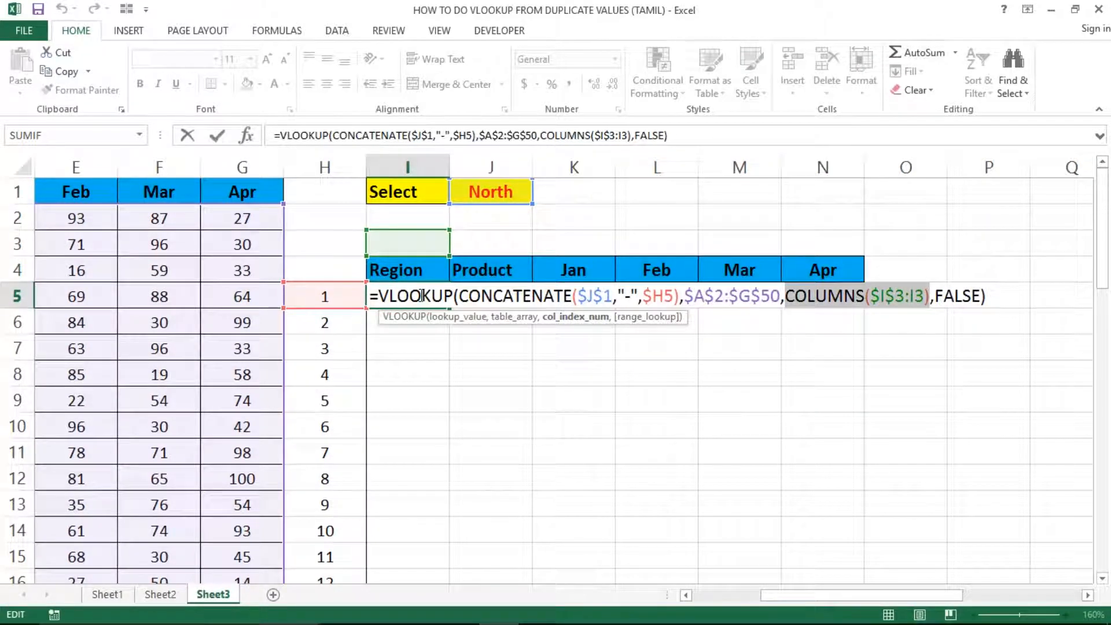
key("F9")
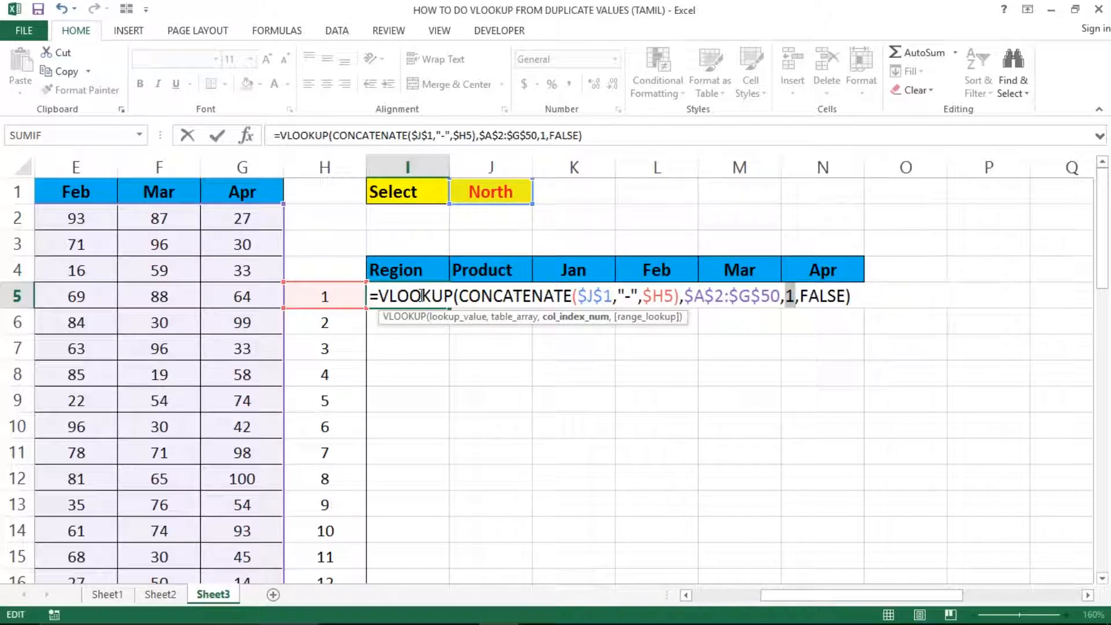
key("ctrl+z")
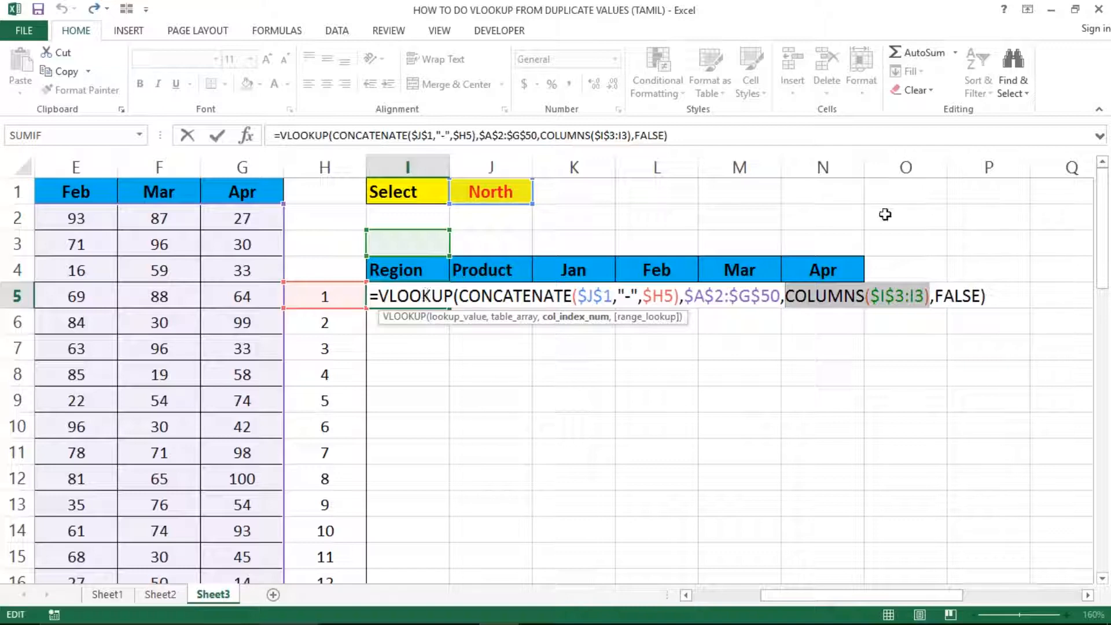
Add +1 after COLUMNS($I$3:I3) in the I5 formula so the lookup skips the helper column
left_click(929, 295)
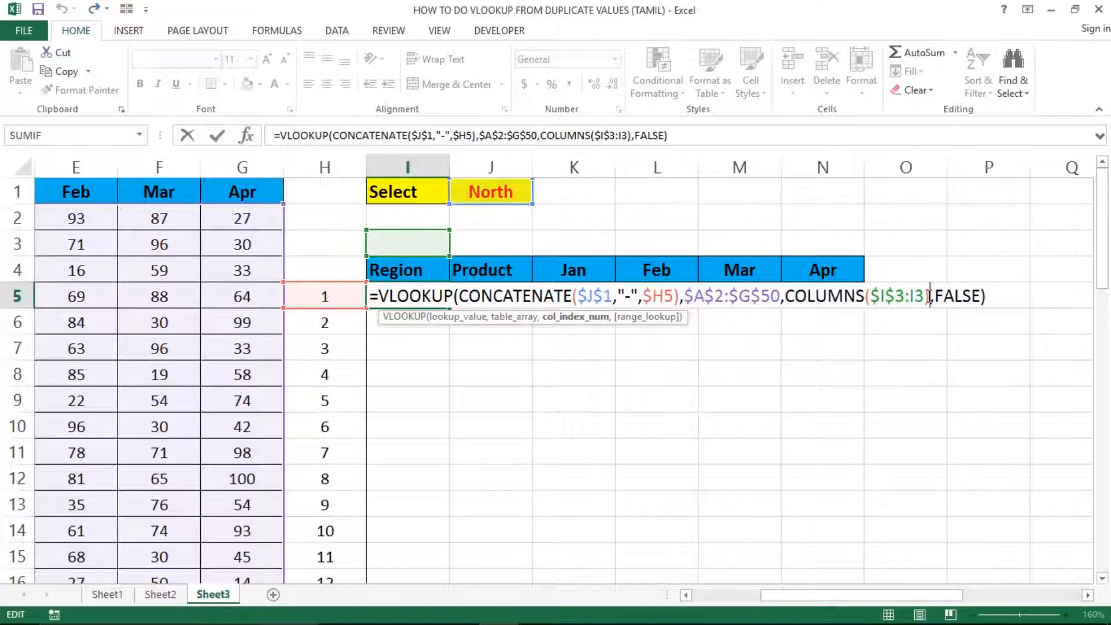
type("+1")
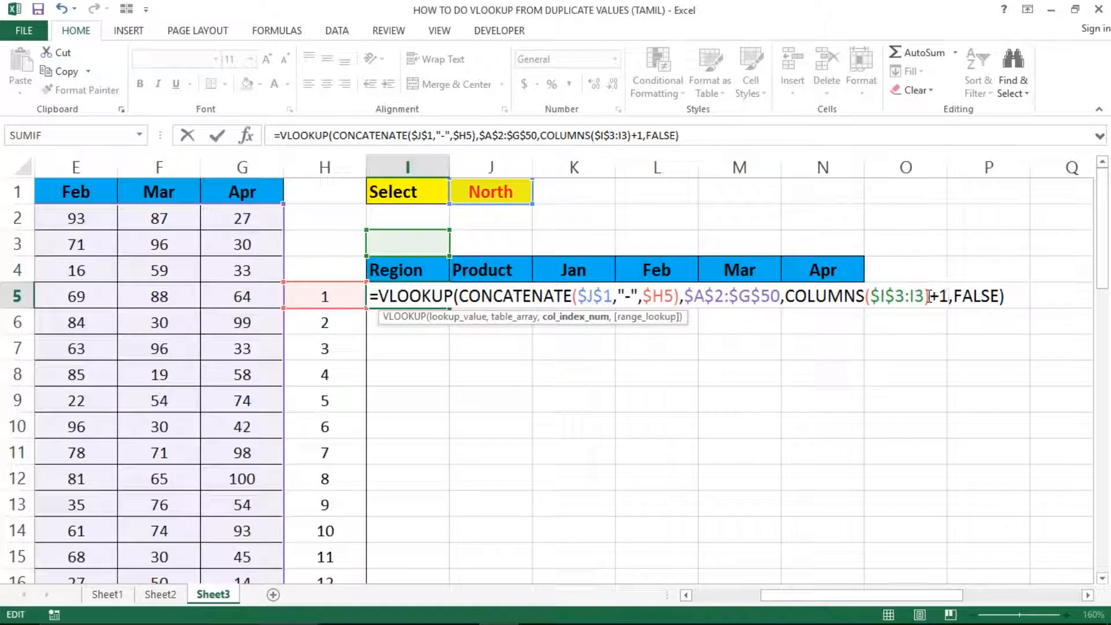
key("Return")
key("Up")
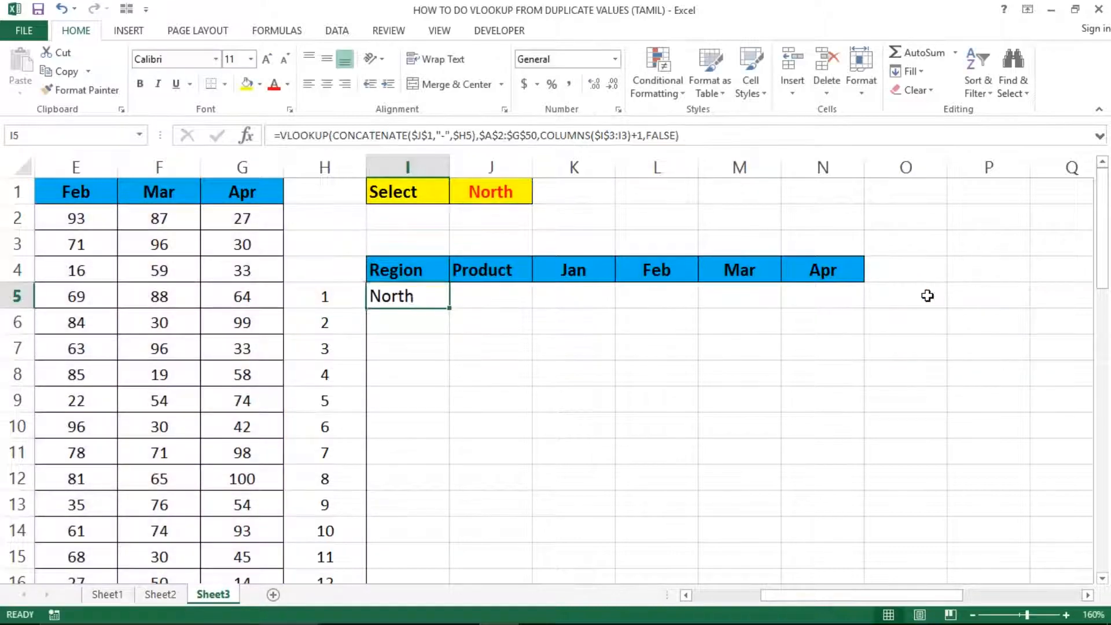
Compare the I5 result with the first North record in the source table and check the remaining headers through Apr
key("Left")
key("Left")
key("Left")
key("Left")
key("Left")
key("Left")
key("Left")
key("Left")
key("Right")
key("Up")
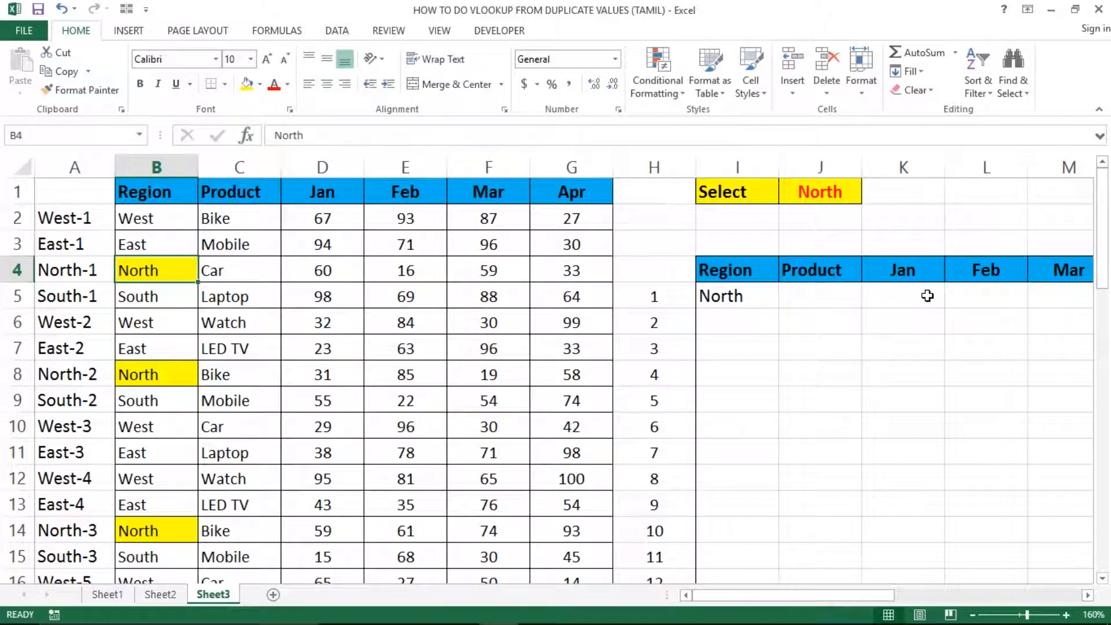
key("Right")
key("Right")
key("Right")
key("Right")
key("Right")
key("Right")
key("Right")
key("Right")
key("Right")
key("Right")
key("Right")
key("Right")
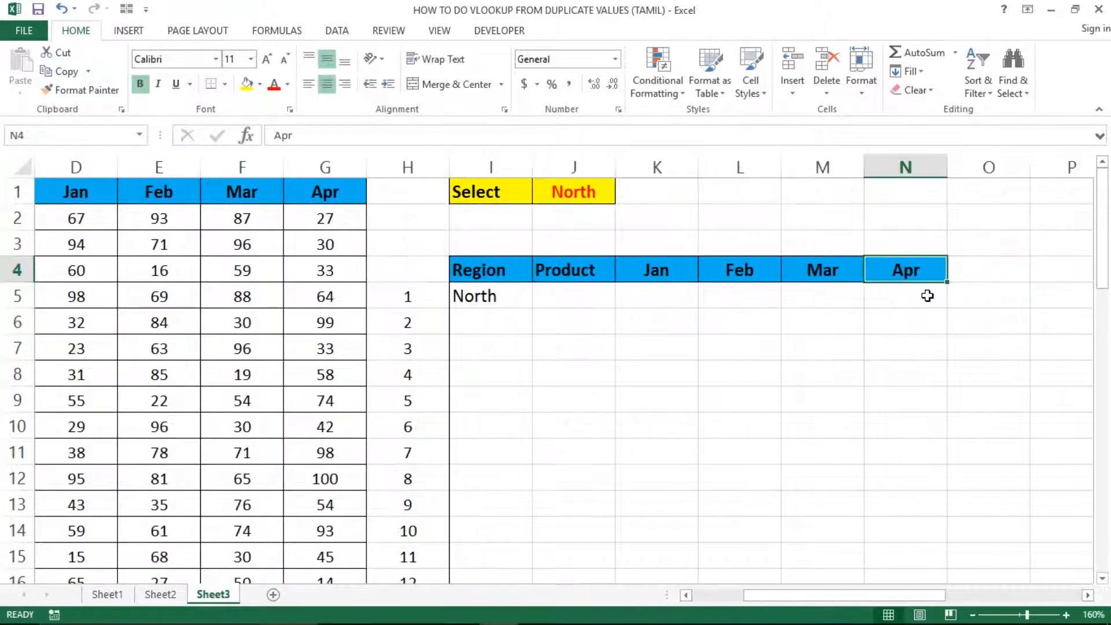
key("Left")
key("Left")
key("Left")
key("Left")
key("Down")
key("Left")
key("Right")
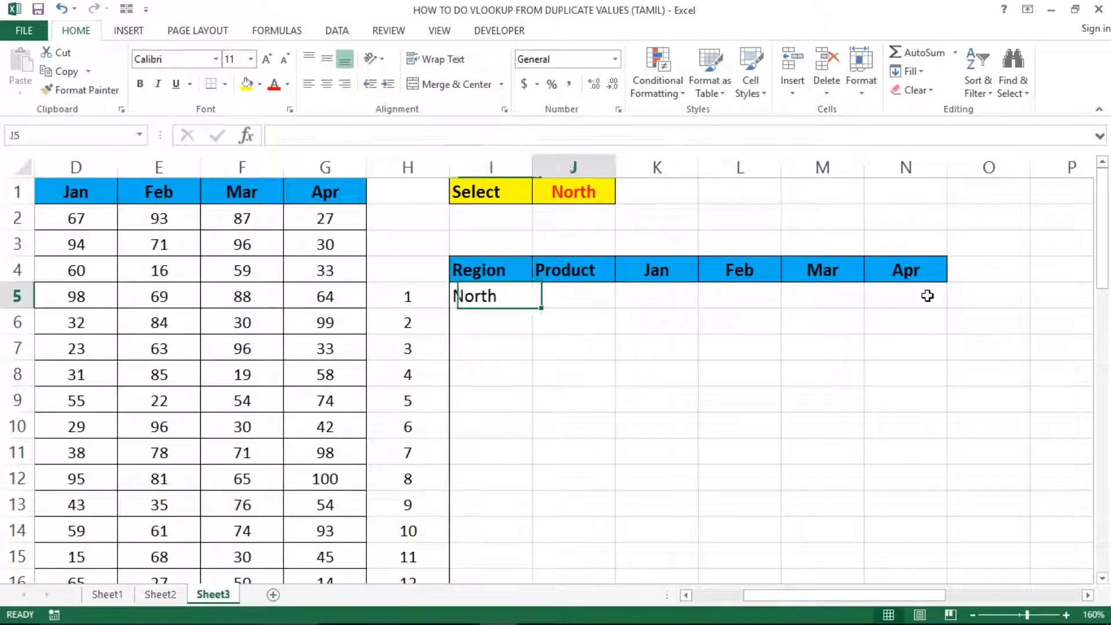
Fill the I5 VLOOKUP formula across row 5 through the Apr column in N5
key("Left")
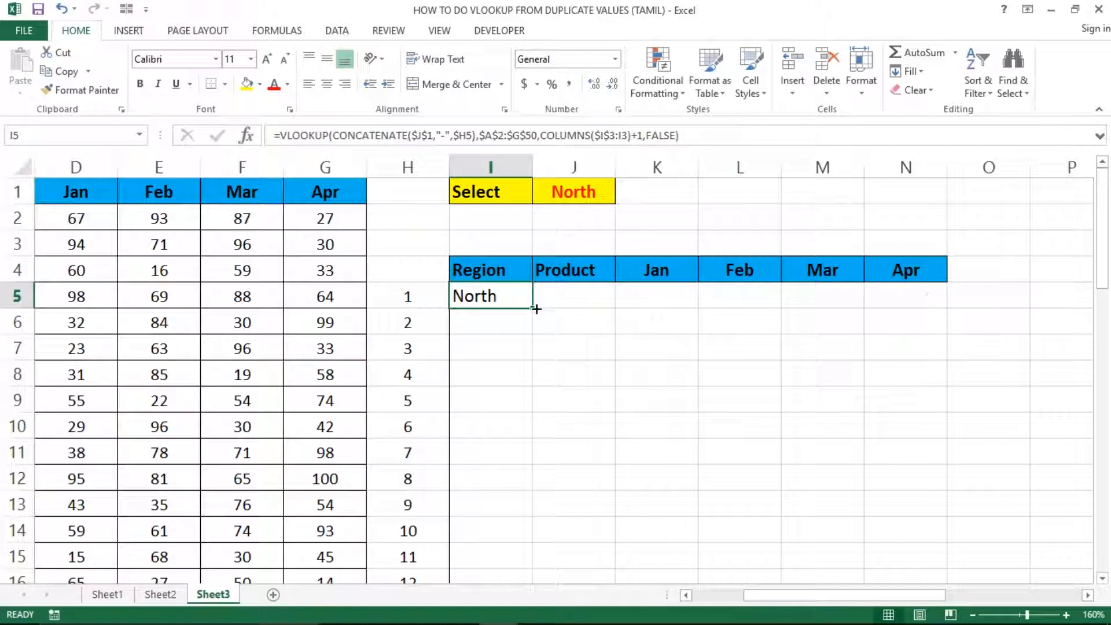
left_click_drag(534, 309, 909, 312)
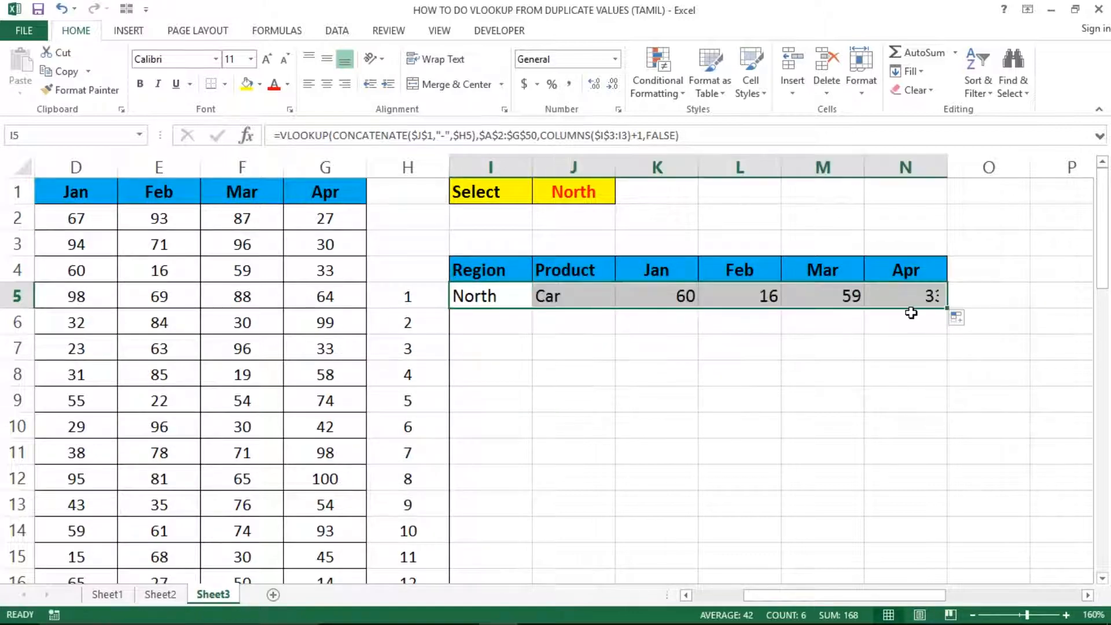
left_click(512, 302)
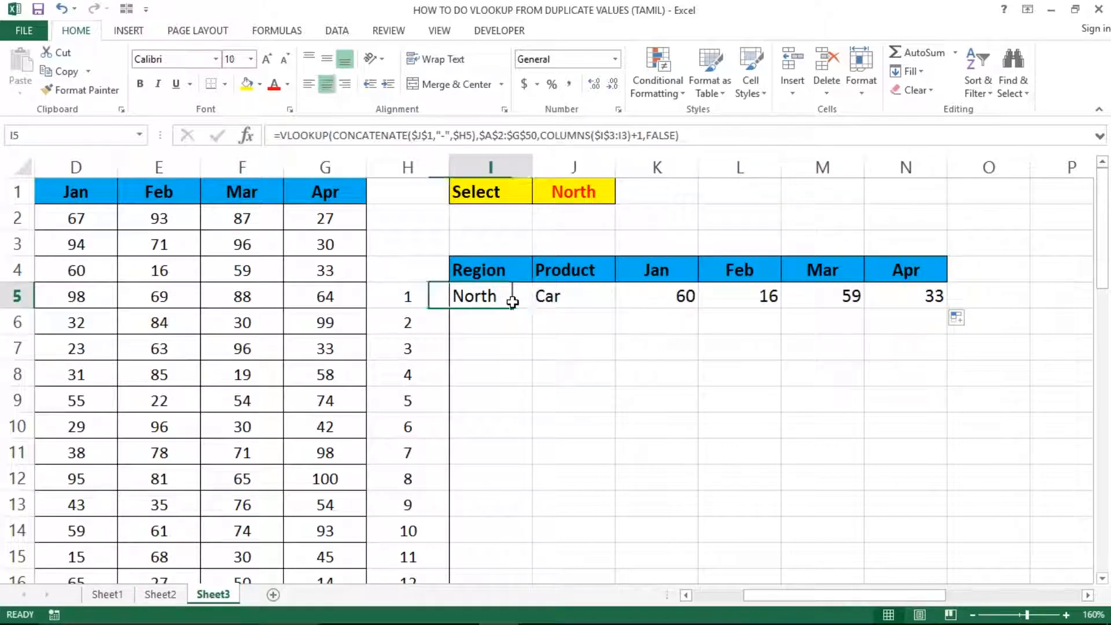
Compare the filled row 5 values with the first North record in B4:G4 of the source table
key("Home")
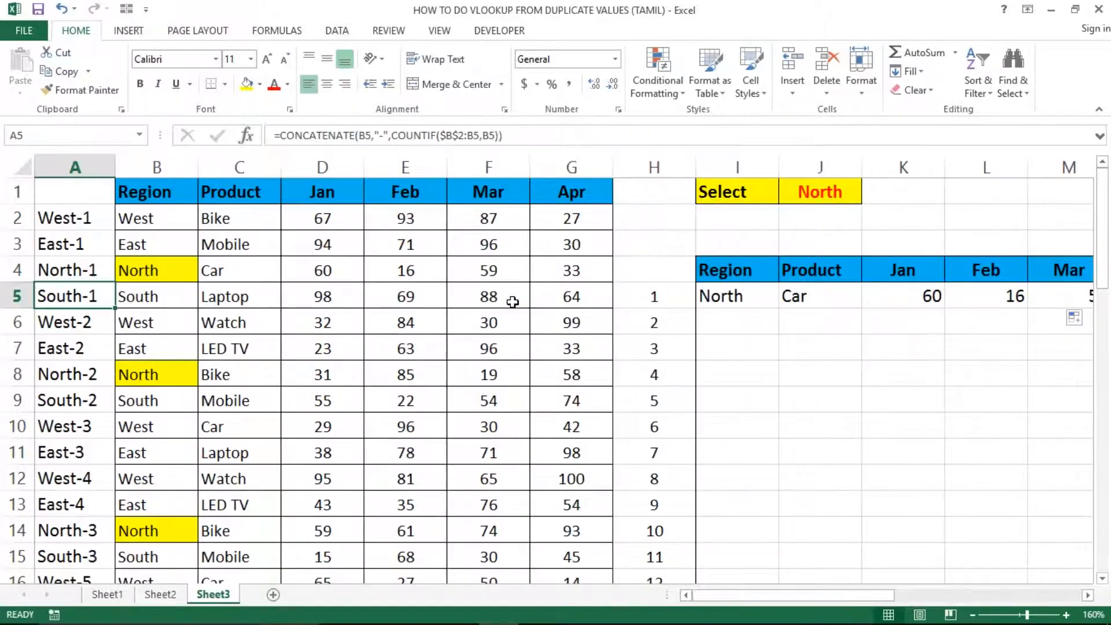
key("Up")
key("Right")
key("Right")
key("Left")
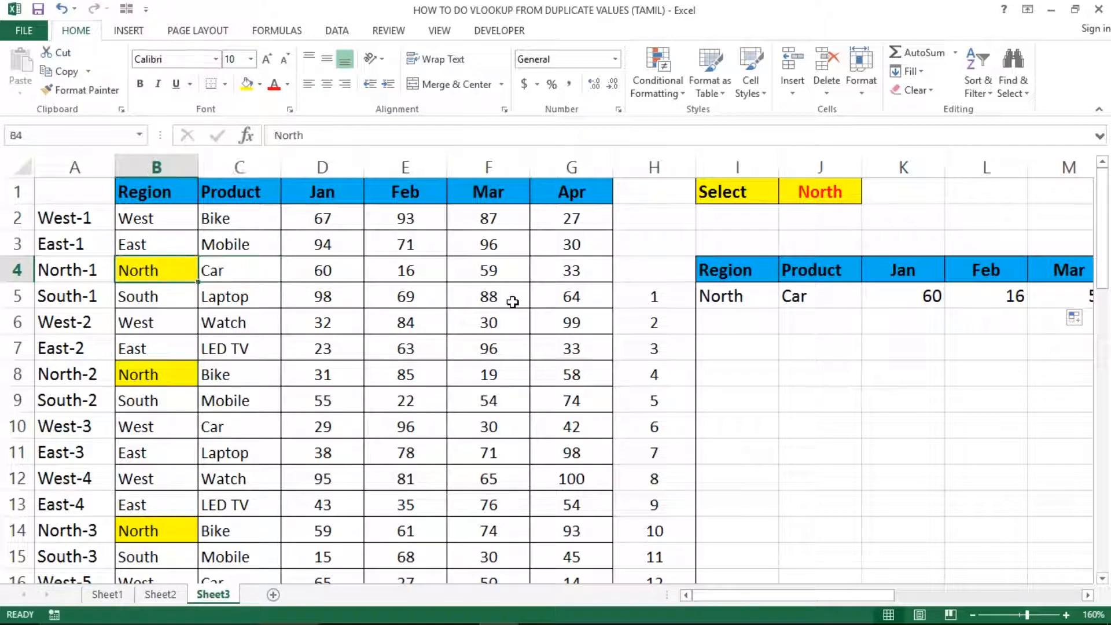
key("shift+Right")
key("shift+Right")
key("shift+Right")
key("shift+Right")
key("shift+Right")
key("shift+Right")
key("shift+Left")
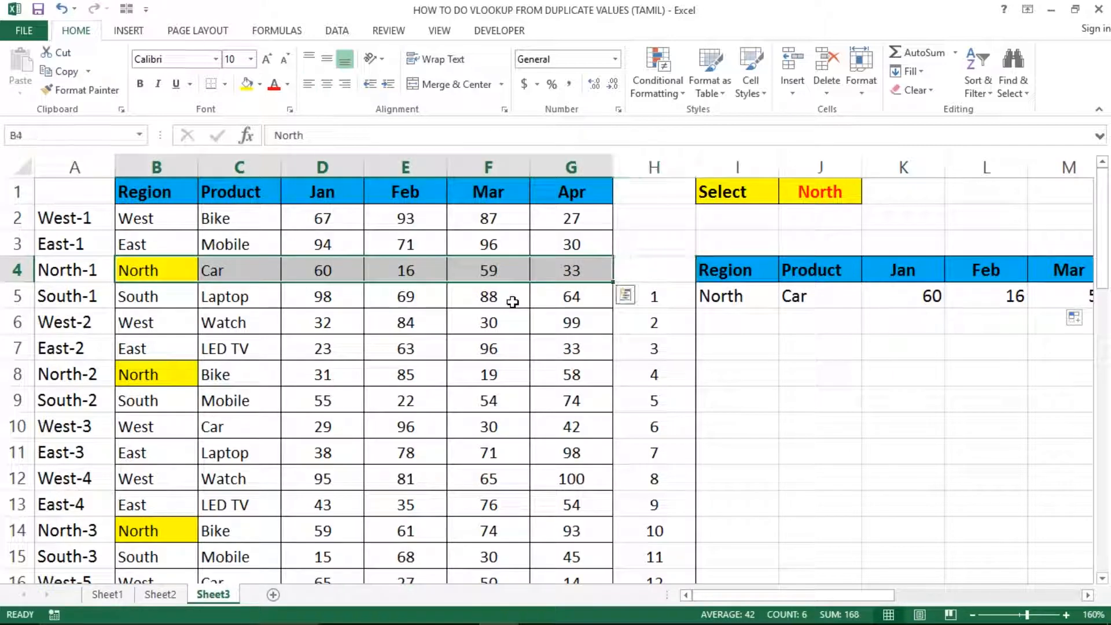
left_click(1088, 596)
left_click(1088, 596)
left_click(1088, 596)
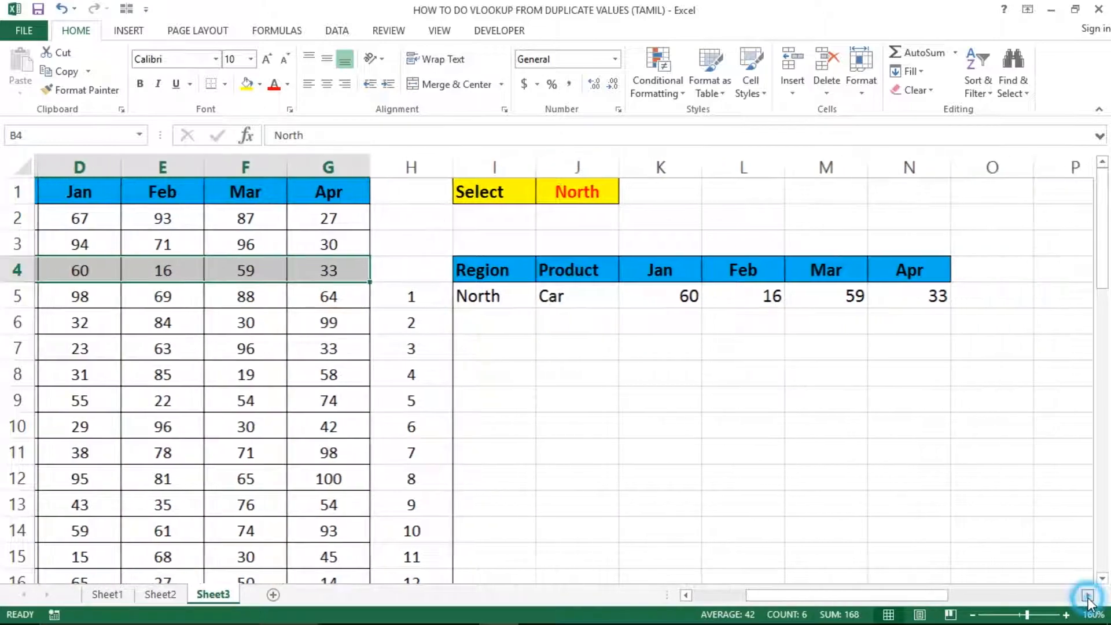
left_click(1088, 596)
Fill the row 5 formulas down through I24:N24, alongside serial numbers 1 to 20
left_click(459, 318)
left_click(391, 303)
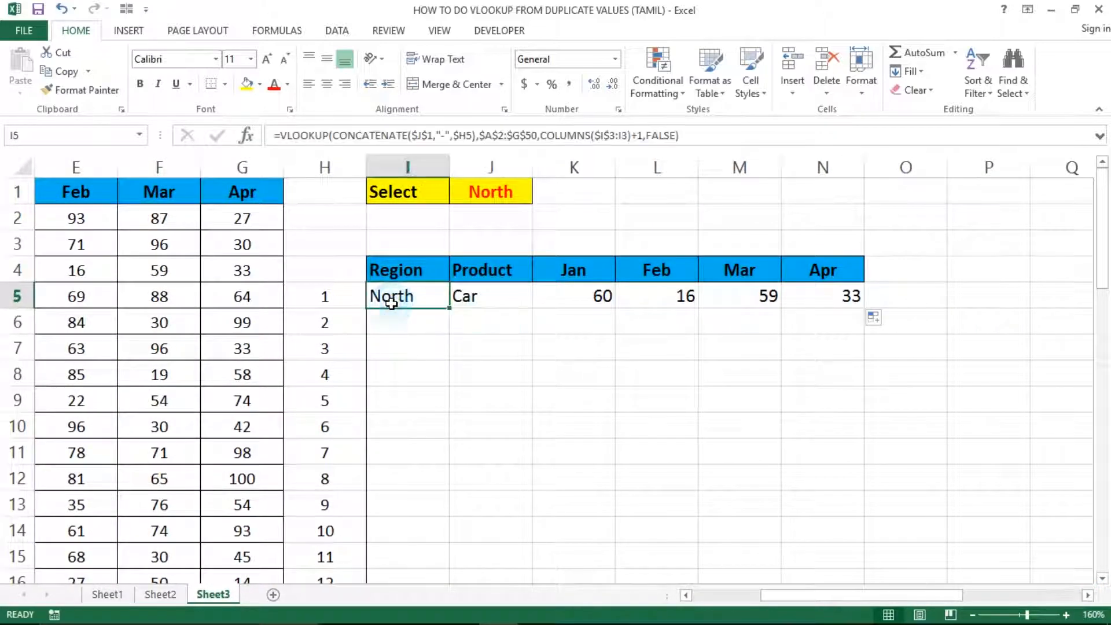
key("Right")
key("Left")
key("Left")
key("ctrl+Down")
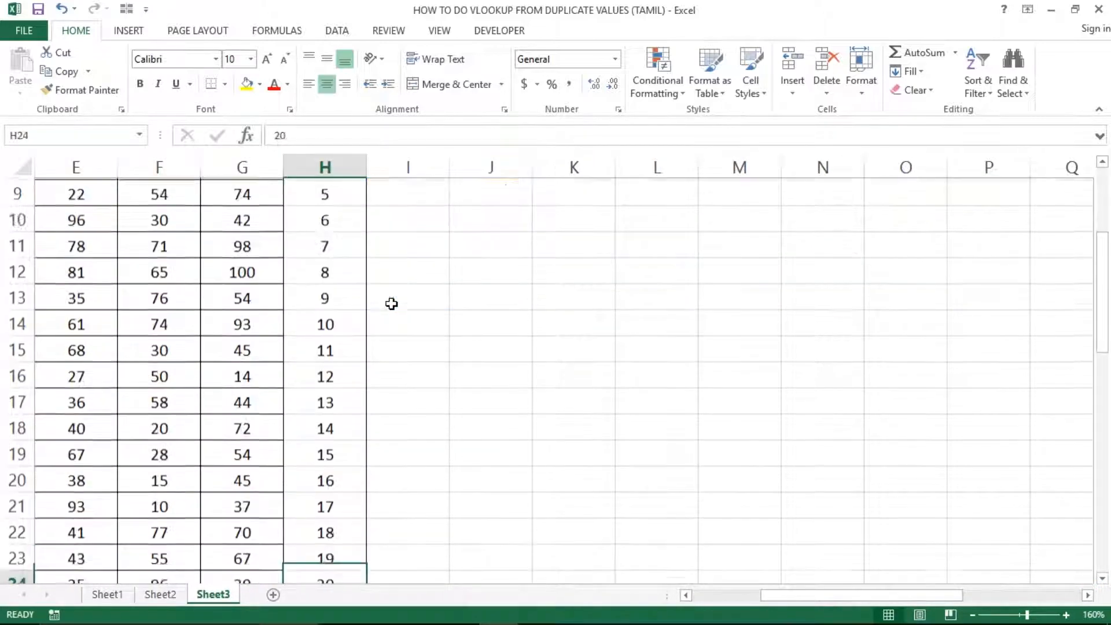
key("Right")
key("shift+Right")
key("shift+Right")
key("shift+Right")
key("shift+Right")
key("shift+Right")
key("shift+Right")
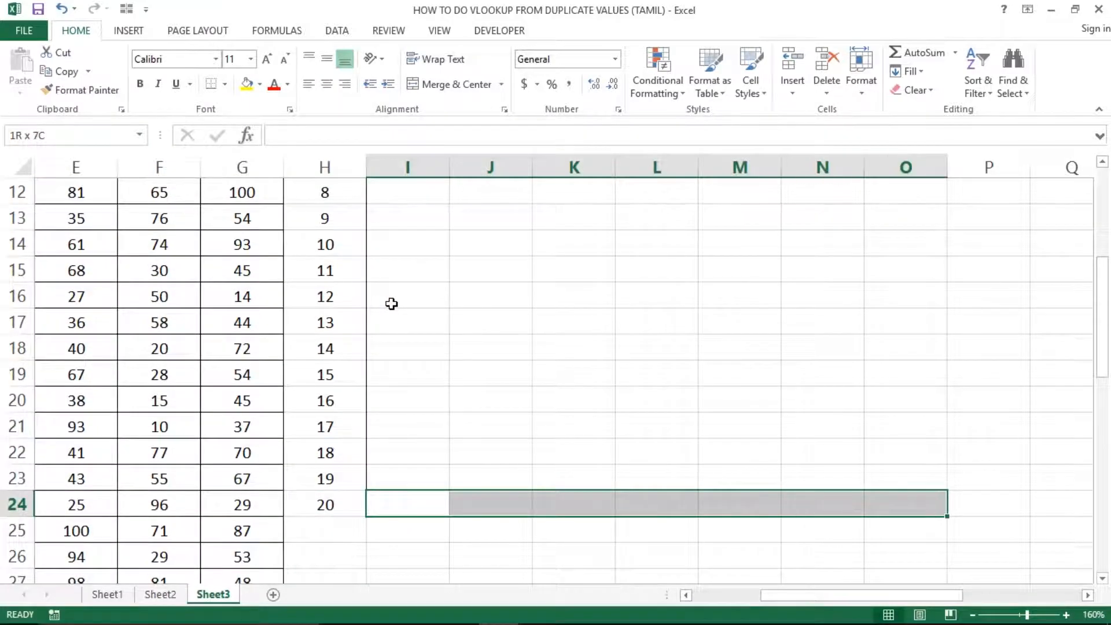
key("ctrl+shift+Up")
scroll(392, 304, "up", 1)
key("shift+Left")
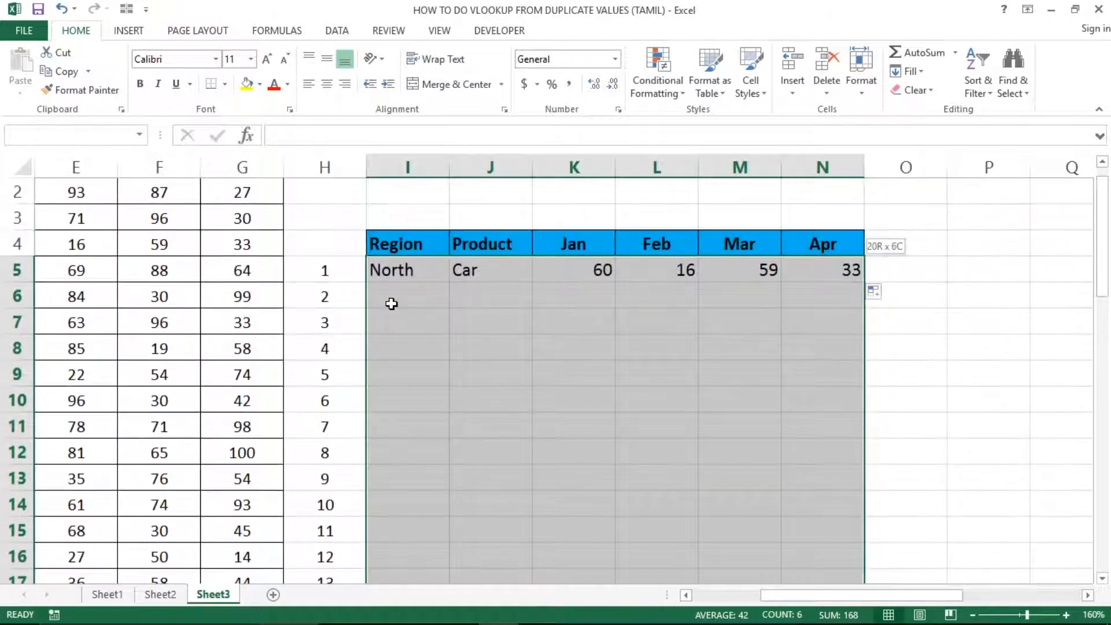
key("ctrl+d")
Inspect the filled results down to row 24 and select the returned North entries in I5:I15
key("Down")
key("Down")
key("Down")
key("Down")
key("ctrl+Up")
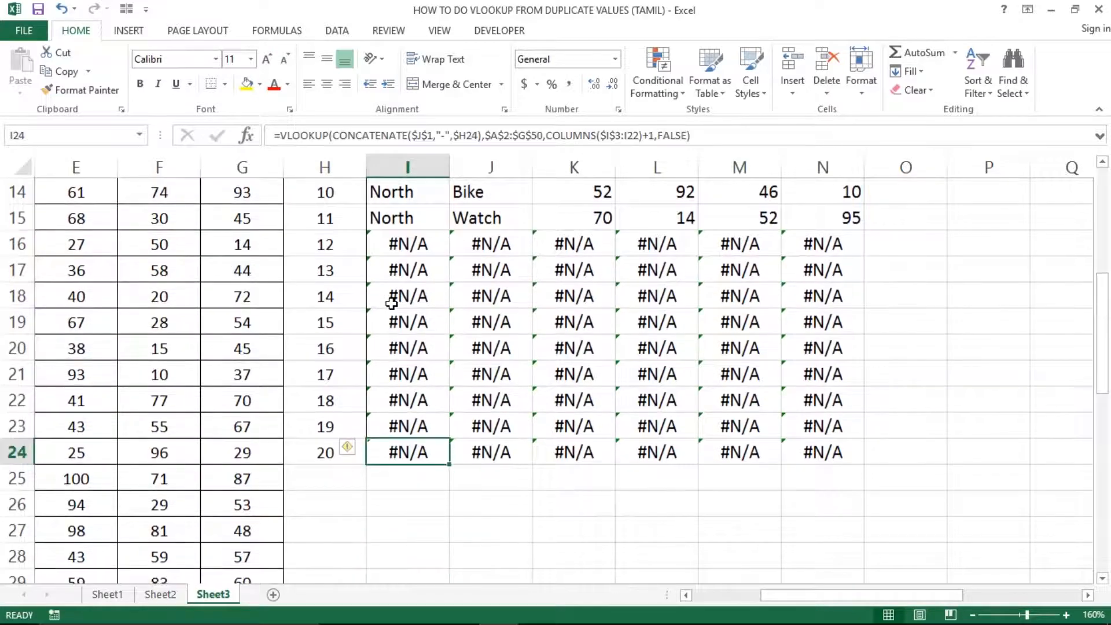
key("ctrl+Up")
key("Down")
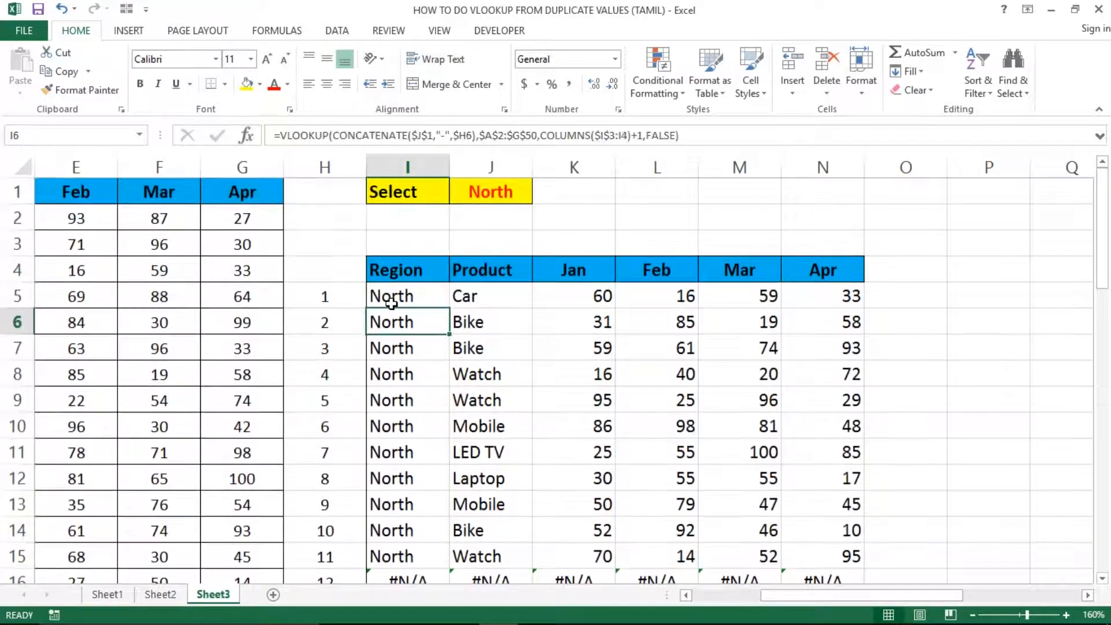
key("shift+Down")
key("shift+Down")
key("shift+Down")
key("shift+Down")
key("shift+Down")
key("shift+Down")
key("shift+Down")
key("shift+Down")
key("shift+Down")
key("shift+Down")
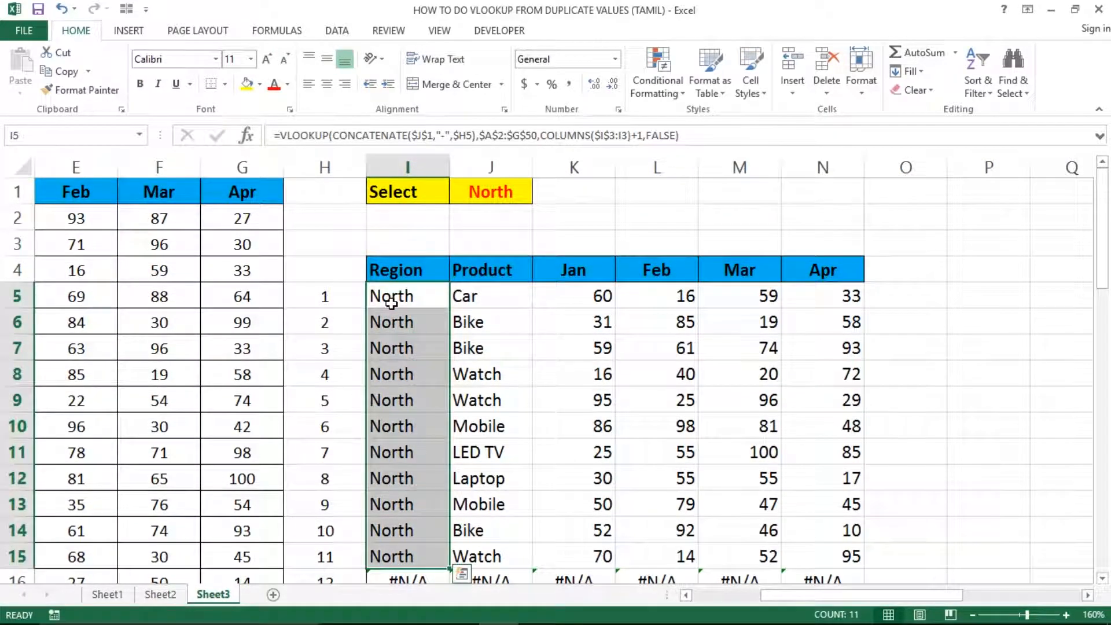
Turn on filtering for the source table and filter the Region column to show only North
key("Left")
key("ctrl+Left")
key("ctrl+Up")
key("Right")
key("Right")
key("Up")
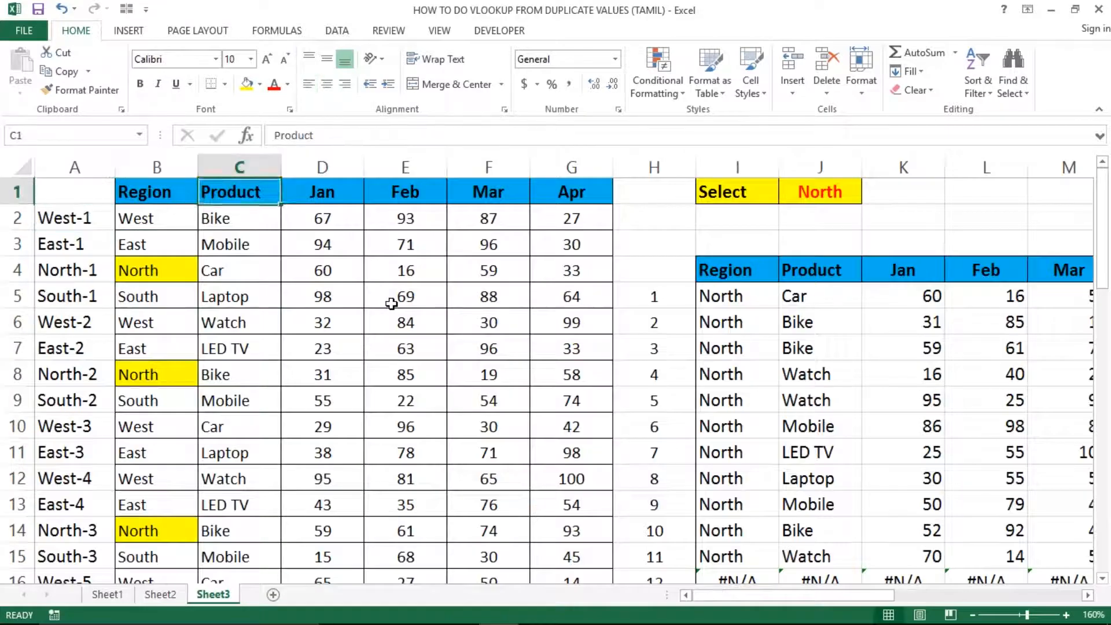
key("alt+a")
key("t")
key("Left")
key("alt+Down")
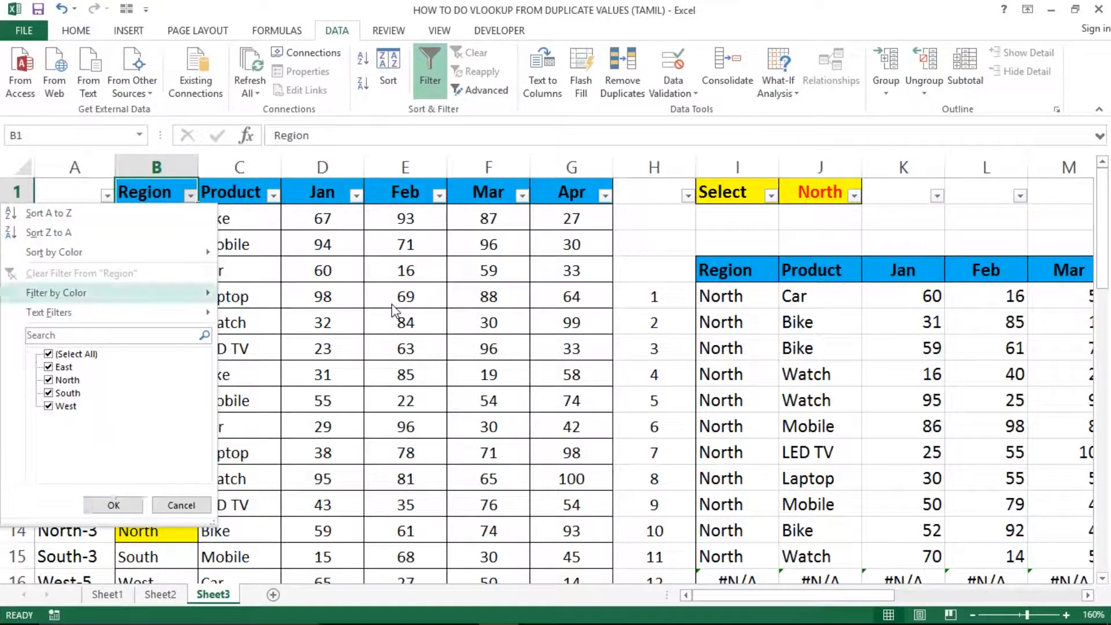
key("Down")
key("Down")
key("Down")
key("Down")
key("space")
key("Up")
key("space")
key("Down")
key("Down")
key("space")
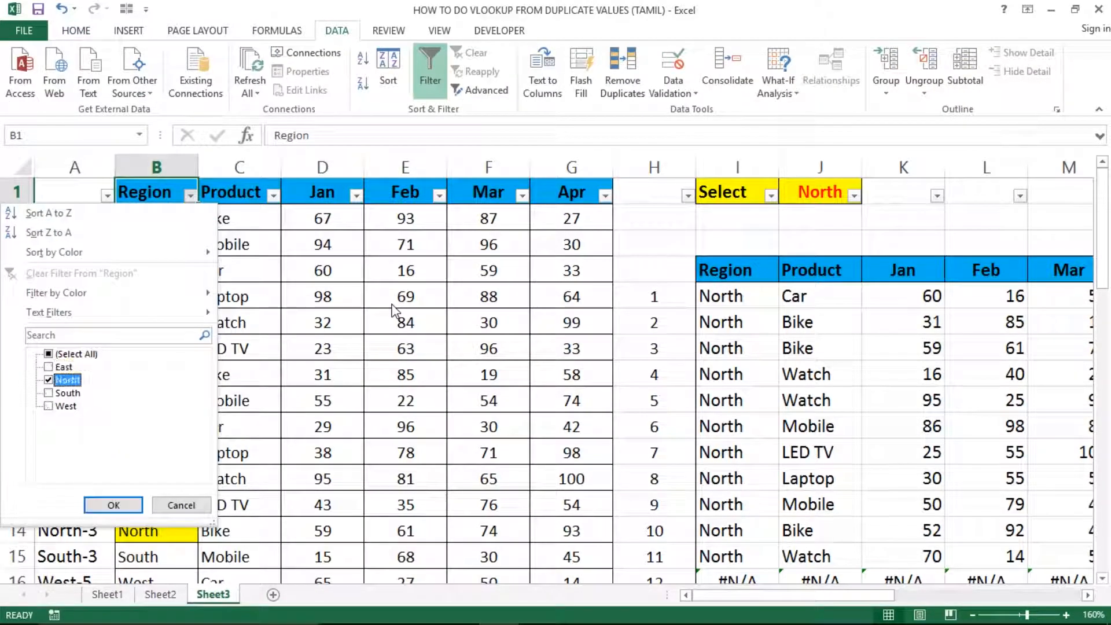
key("Return")
Select the filtered North entries to check their count, and remove the filter from the source table
key("Down")
key("ctrl+shift+Down")
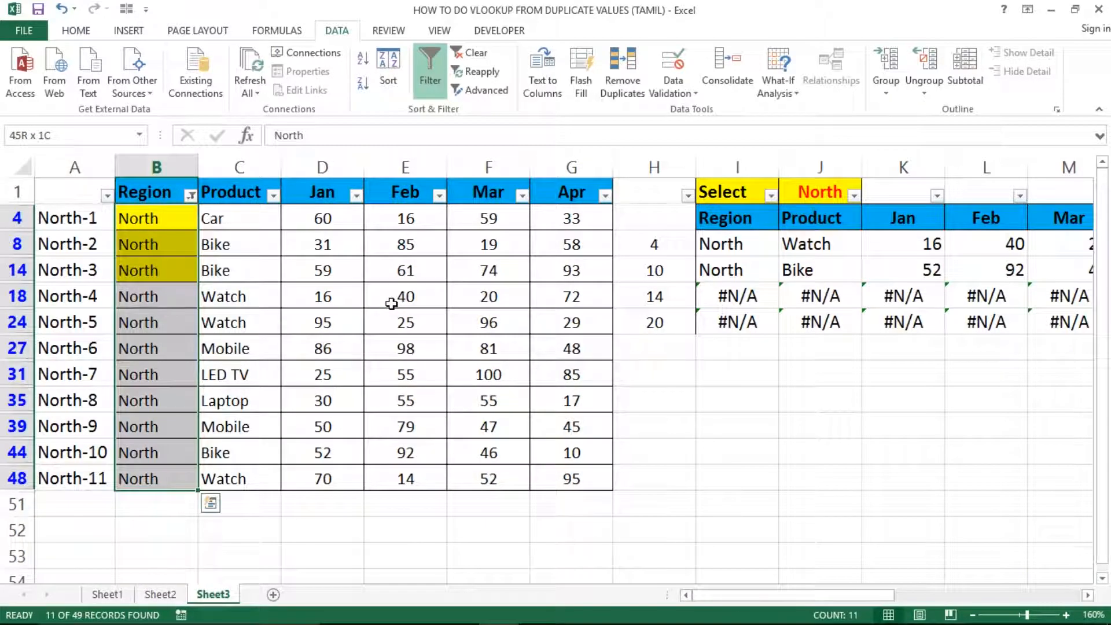
key("ctrl+Up")
key("Right")
key("Right")
key("alt+a")
key("c")
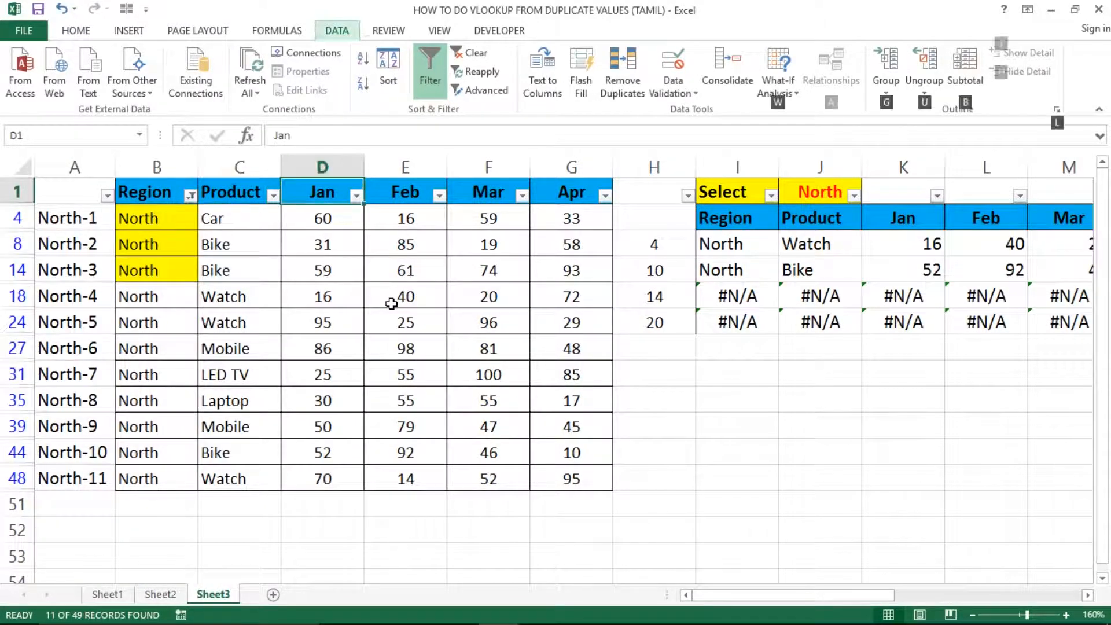
Review the North results in the output table from Region across to Apr
key("Right")
key("Right")
key("Right")
key("Right")
key("Right")
key("Right")
key("Right")
key("Right")
key("Right")
key("Right")
key("Left")
key("Left")
key("Left")
key("Left")
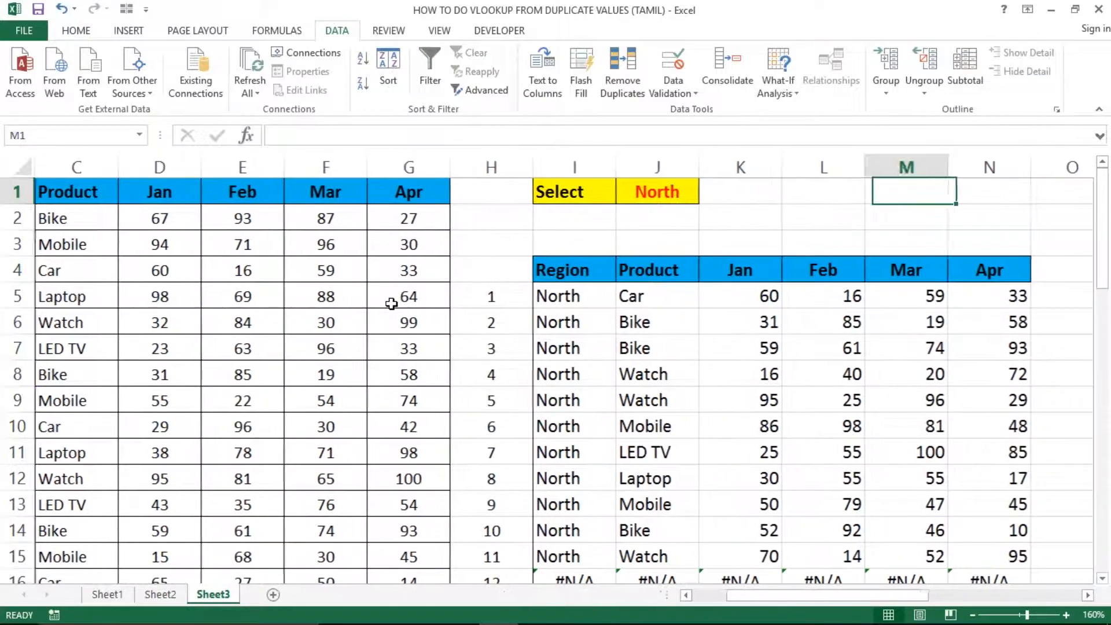
key("Down")
key("Down")
key("Down")
key("Left")
key("Down")
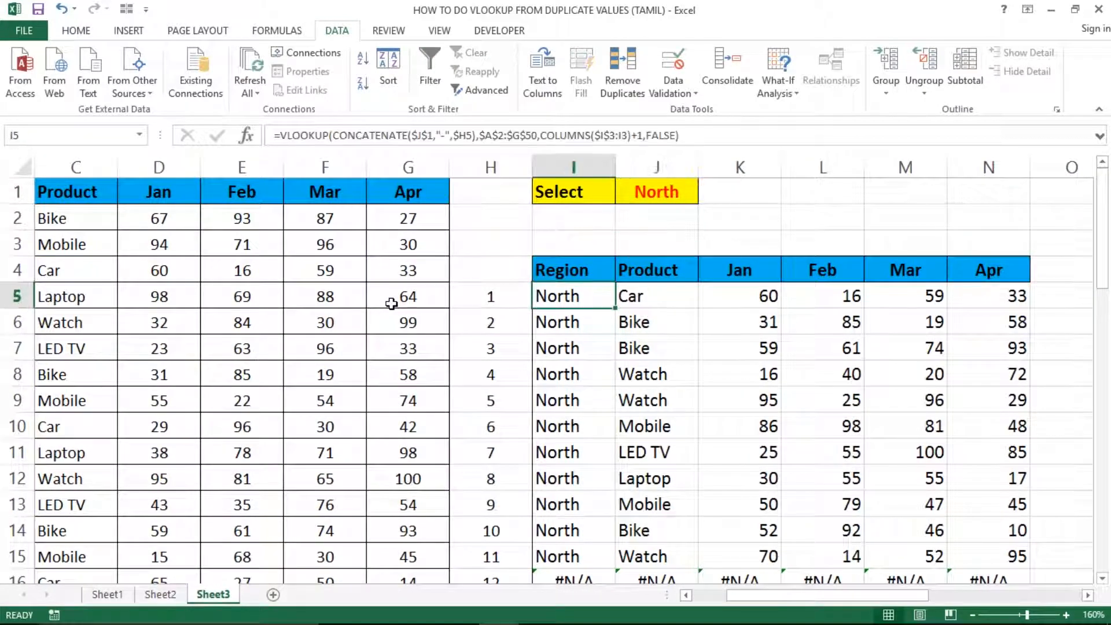
key("Right")
key("Right")
key("Right")
key("Right")
key("Right")
key("Right")
key("Right")
key("Right")
key("Left")
key("Left")
key("Left")
key("Left")
key("Left")
key("Left")
key("Left")
key("Left")
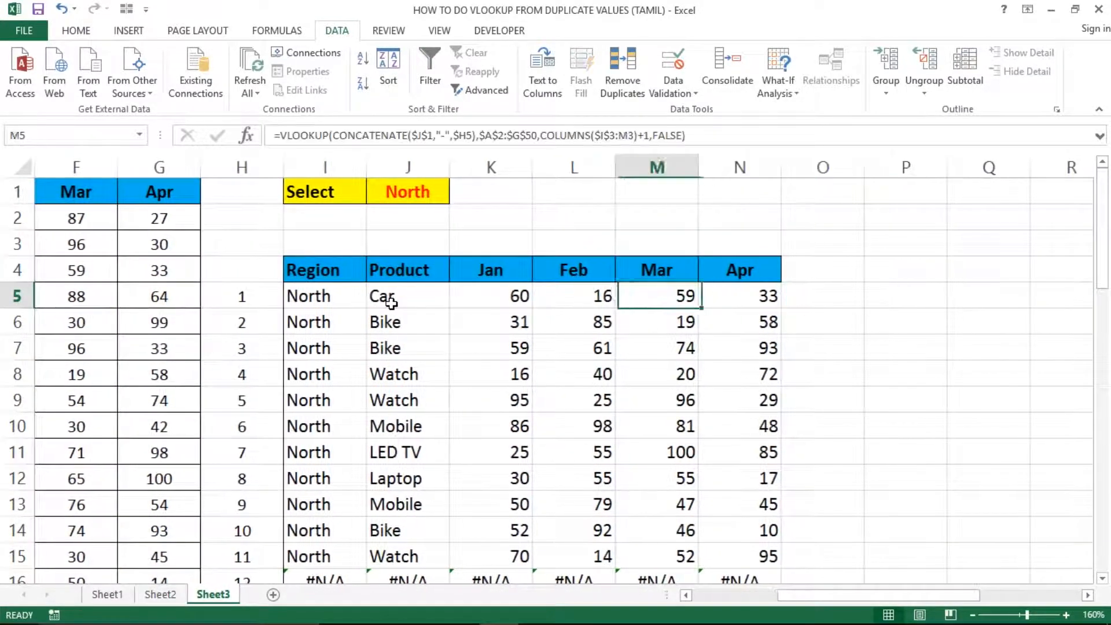
Wrap the VLOOKUP formula in I5 with IFERROR, using "" as the value returned on error
key("F2")
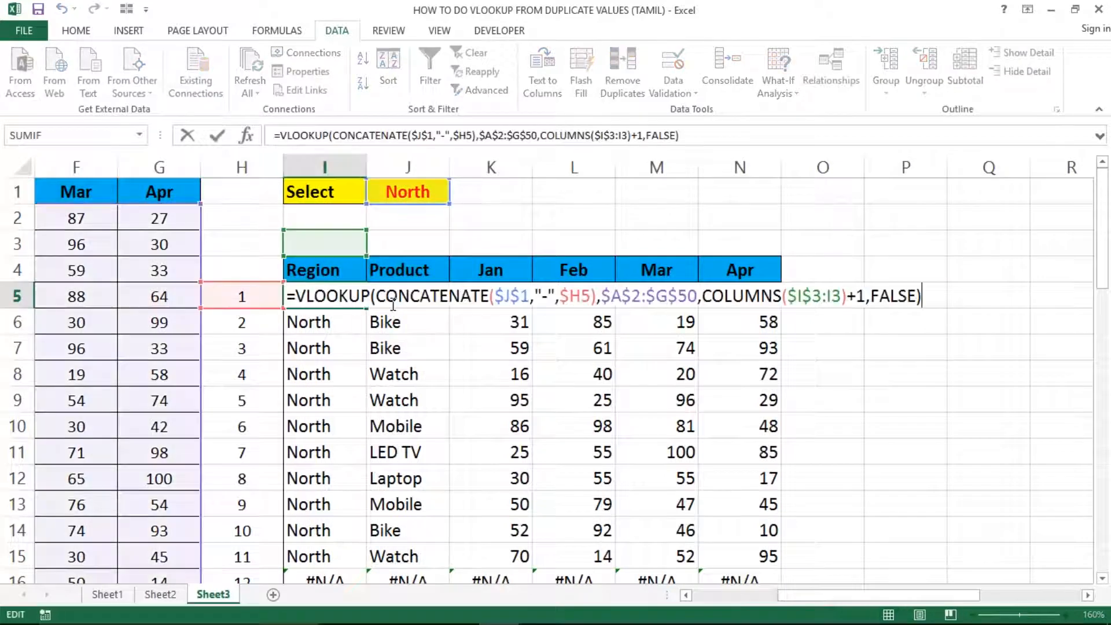
left_click(296, 294)
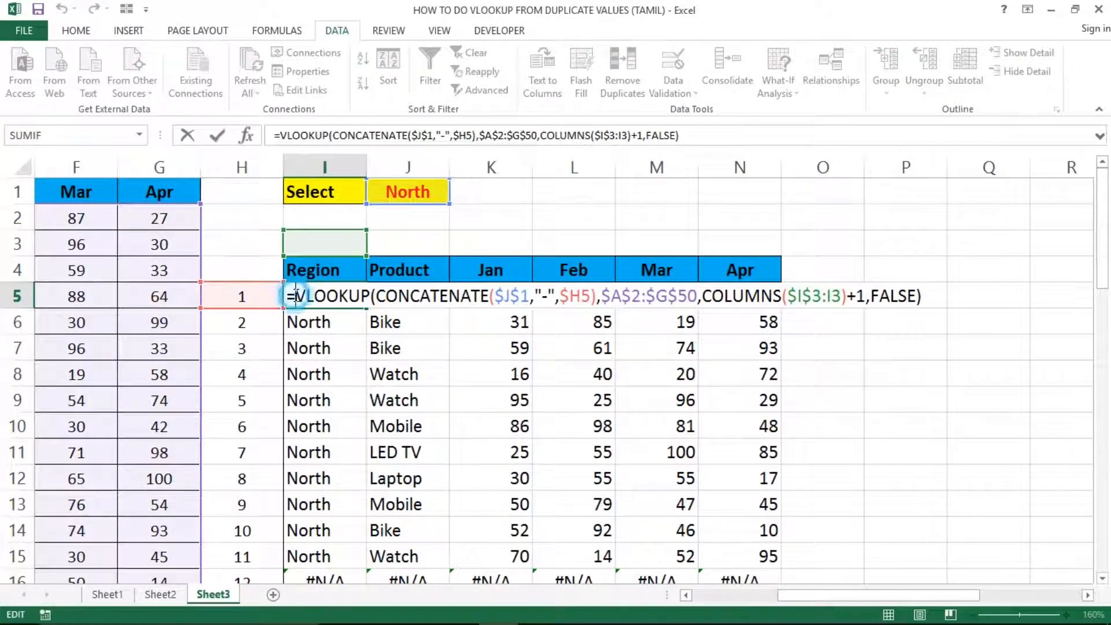
type("iferror(")
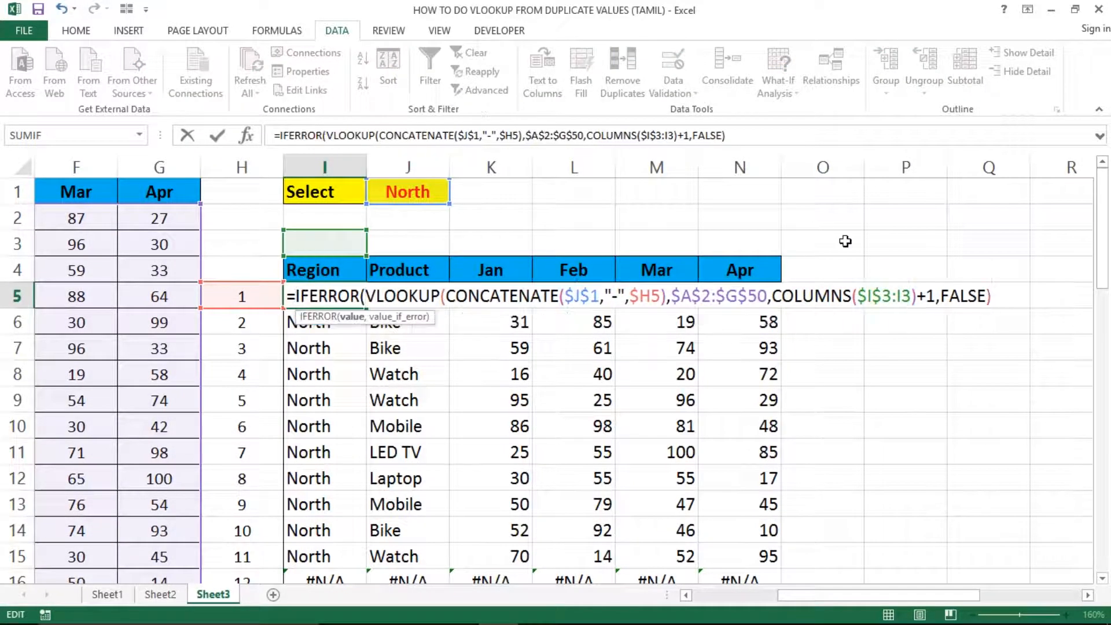
left_click(1000, 298)
type(",")
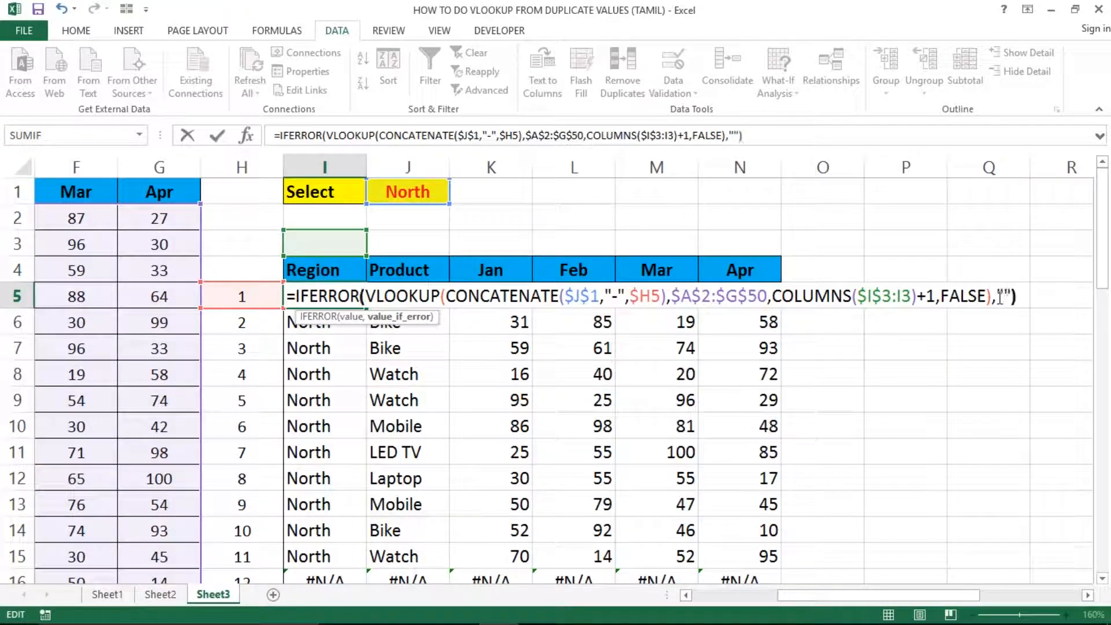
key("Return")
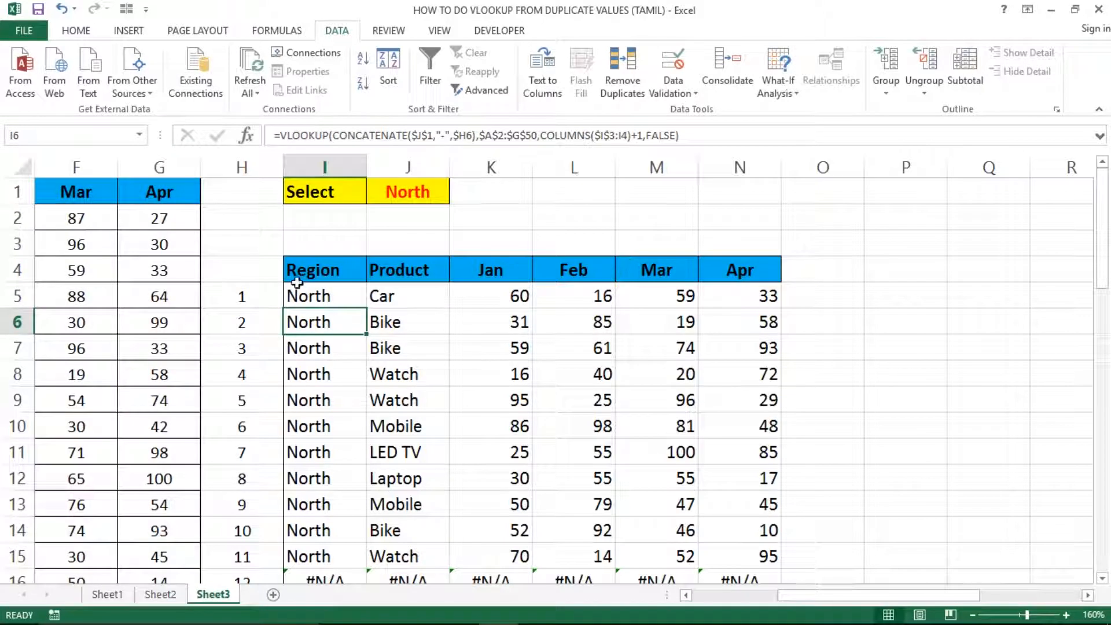
Fill the IFERROR formula from I5 across to N5 and down to row 24
left_click(313, 293)
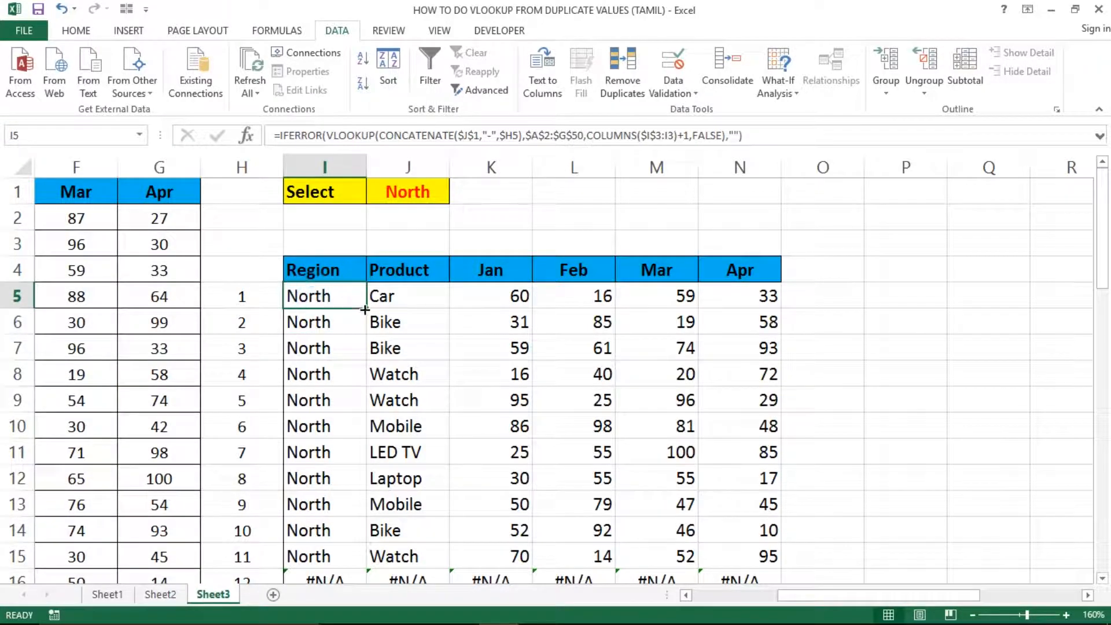
left_click_drag(364, 309, 767, 310)
double_click(780, 310)
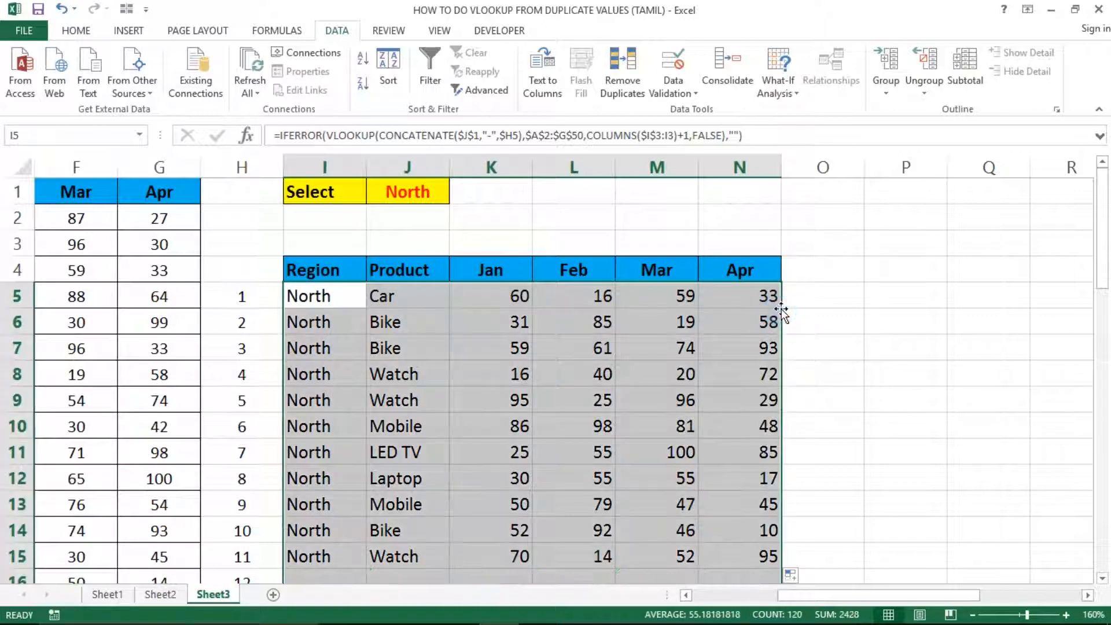
Check the output rows below the last North record, down to I24, for leftover errors
left_click(355, 384)
key("ctrl+Down")
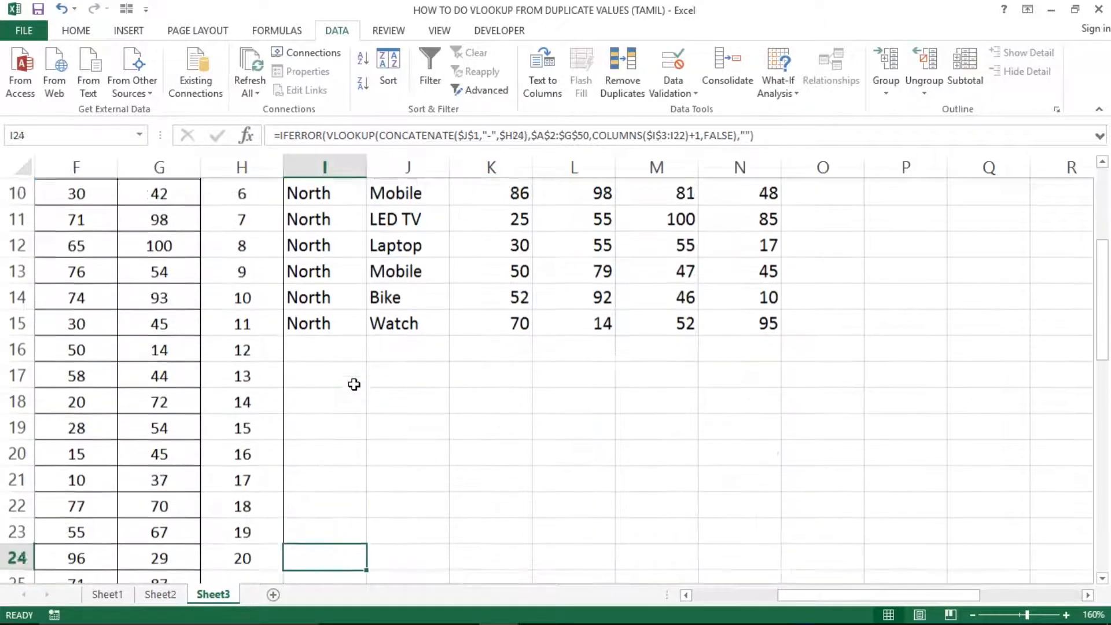
scroll(354, 384, "down", 1)
key("Left")
key("Right")
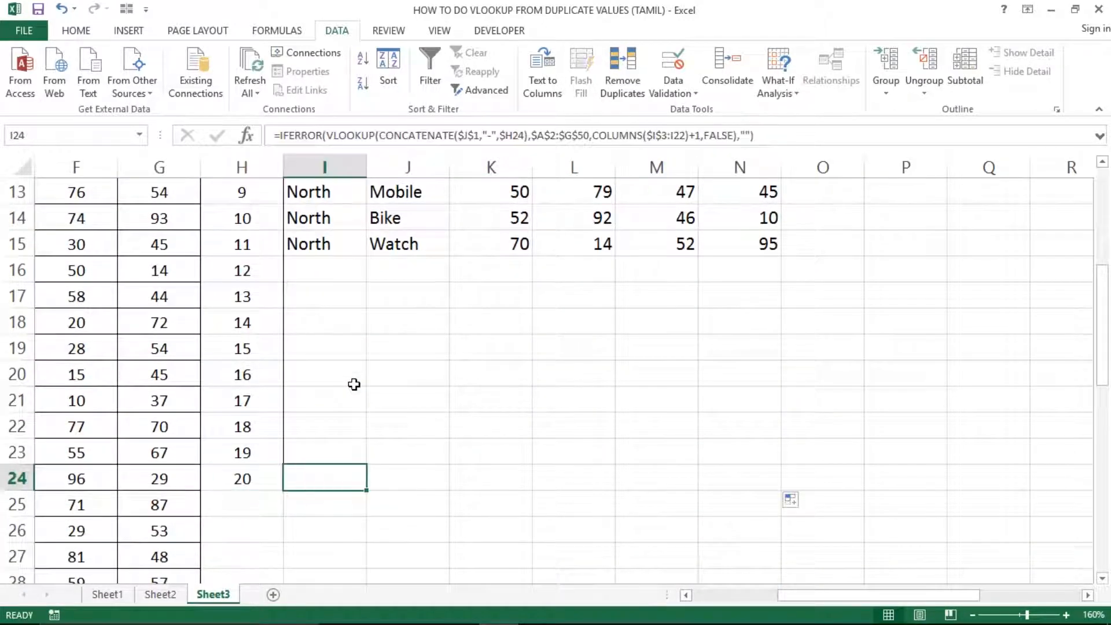
key("ctrl+Up")
key("ctrl+Up")
key("Down")
key("Down")
key("Down")
key("Down")
key("Left")
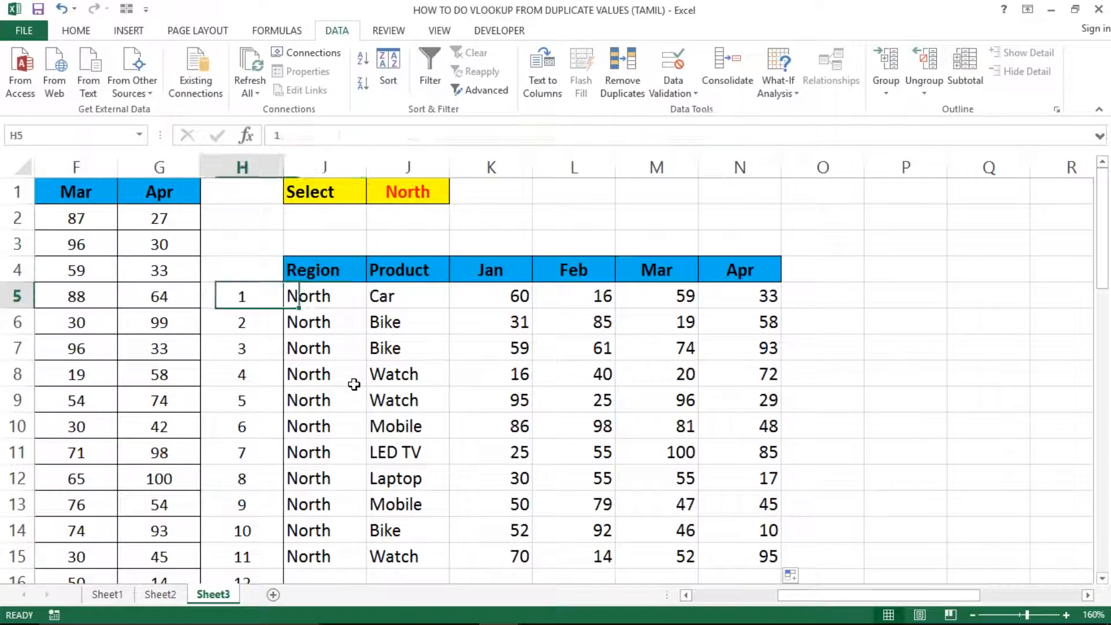
Inspect the complete IFERROR and VLOOKUP formula in I5 without changing it
key("Right")
key("F2")
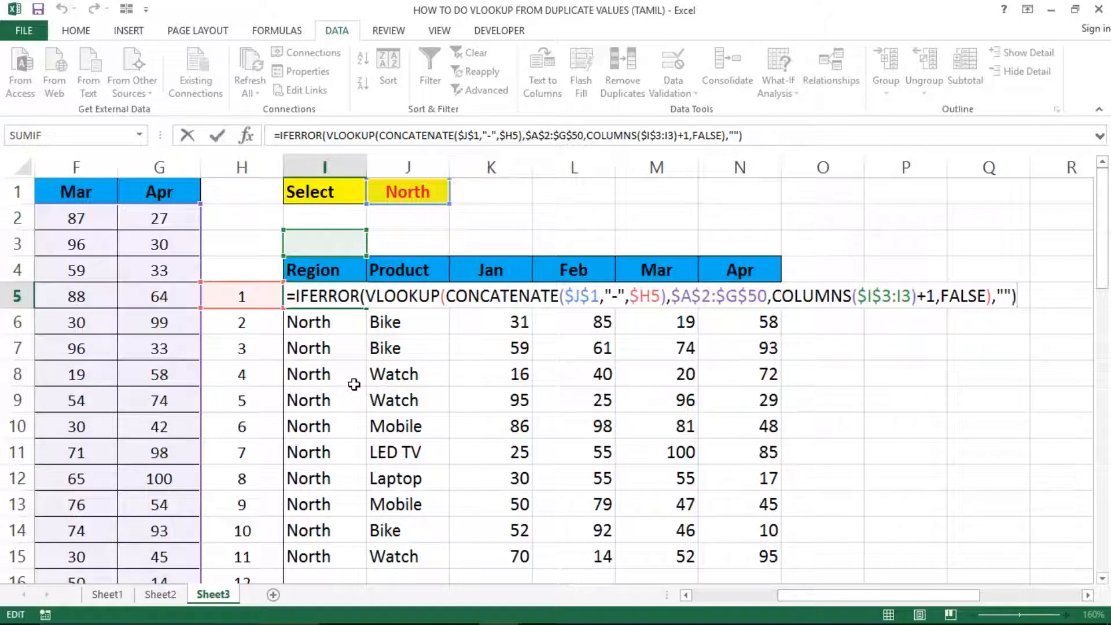
key("Escape")
key("Right")
key("Left")
key("Left")
key("Right")
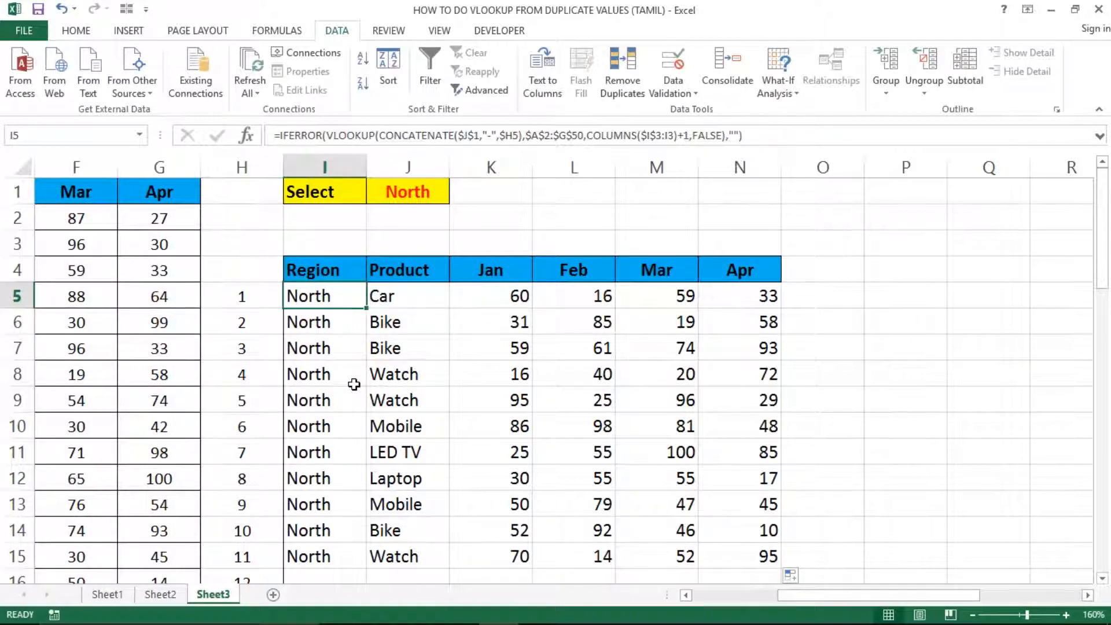
Hide the serial numbers in H5:H24 by setting their font colour to white
key("Left")
key("Up")
key("Down")
key("ctrl+shift+Down")
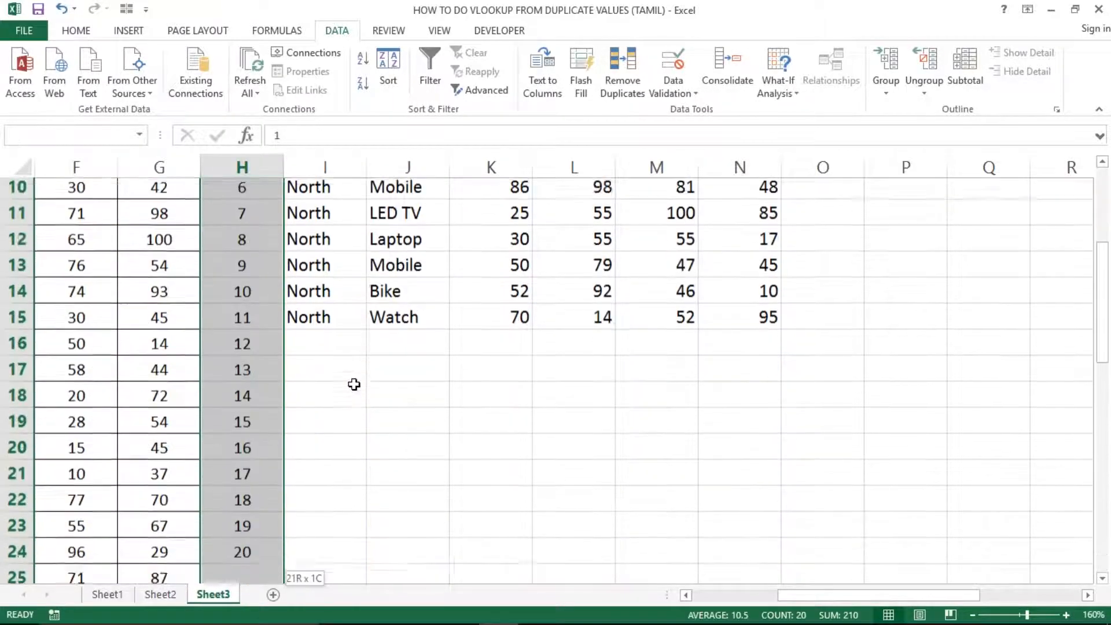
key("shift+Down")
key("shift+Up")
key("shift+Up")
key("ctrl")
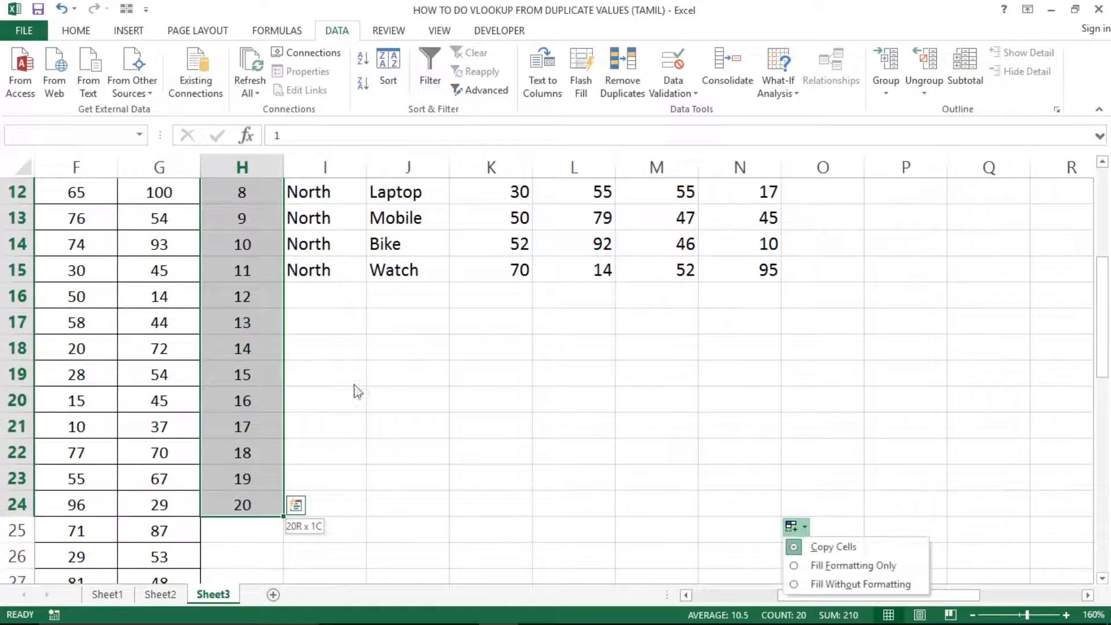
left_click(75, 33)
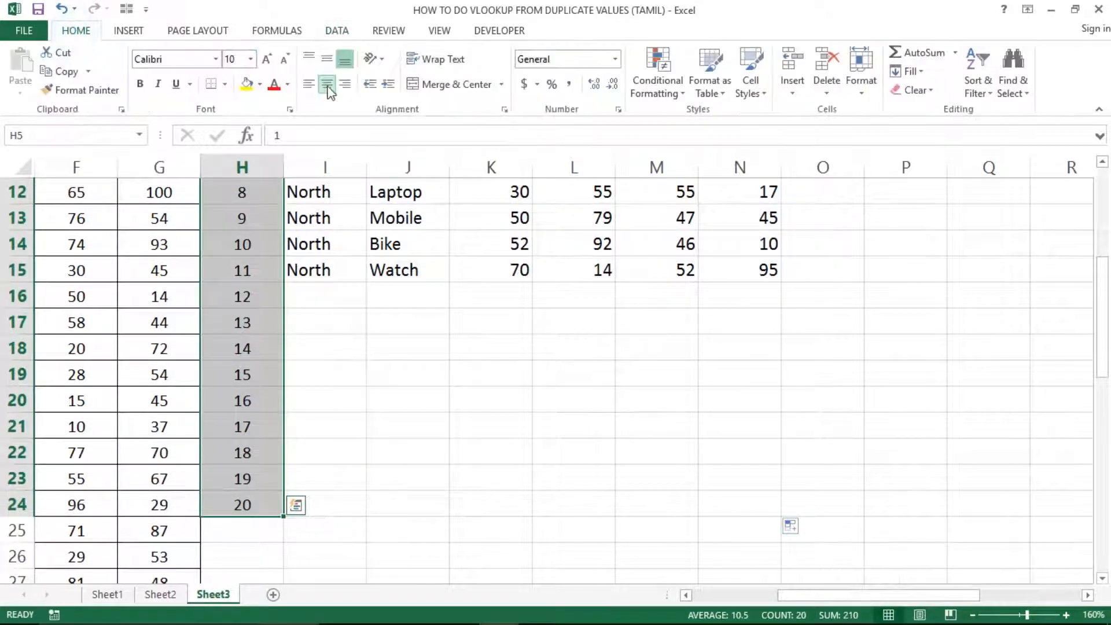
left_click(287, 85)
left_click(278, 138)
scroll(359, 380, "up", 4)
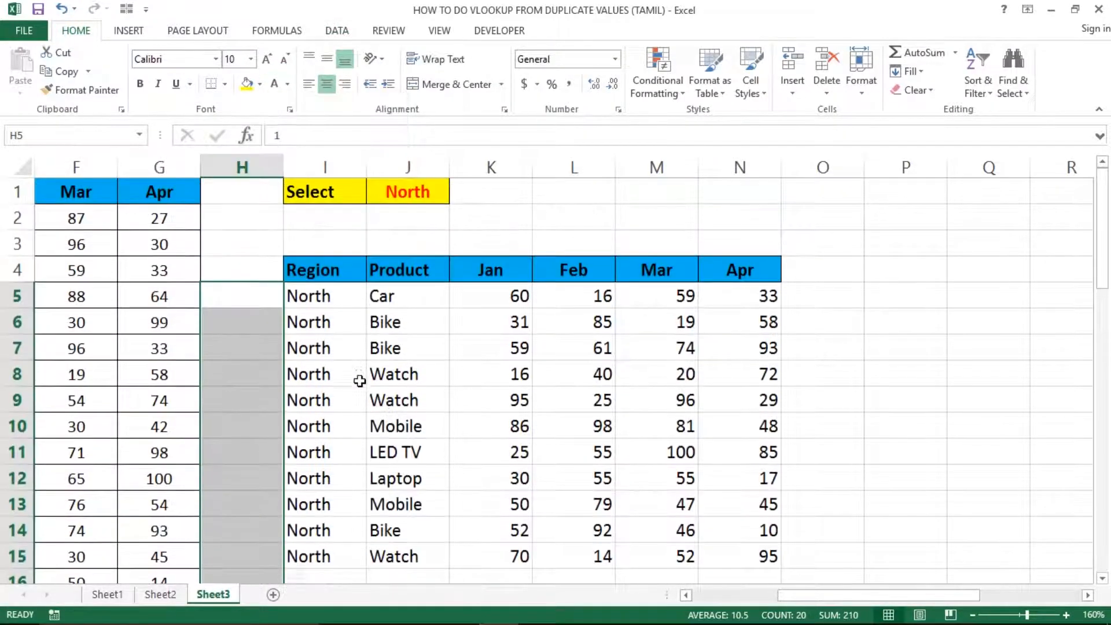
Apply all borders to the output table from I4 to N24
left_click(332, 361)
key("ctrl+Up")
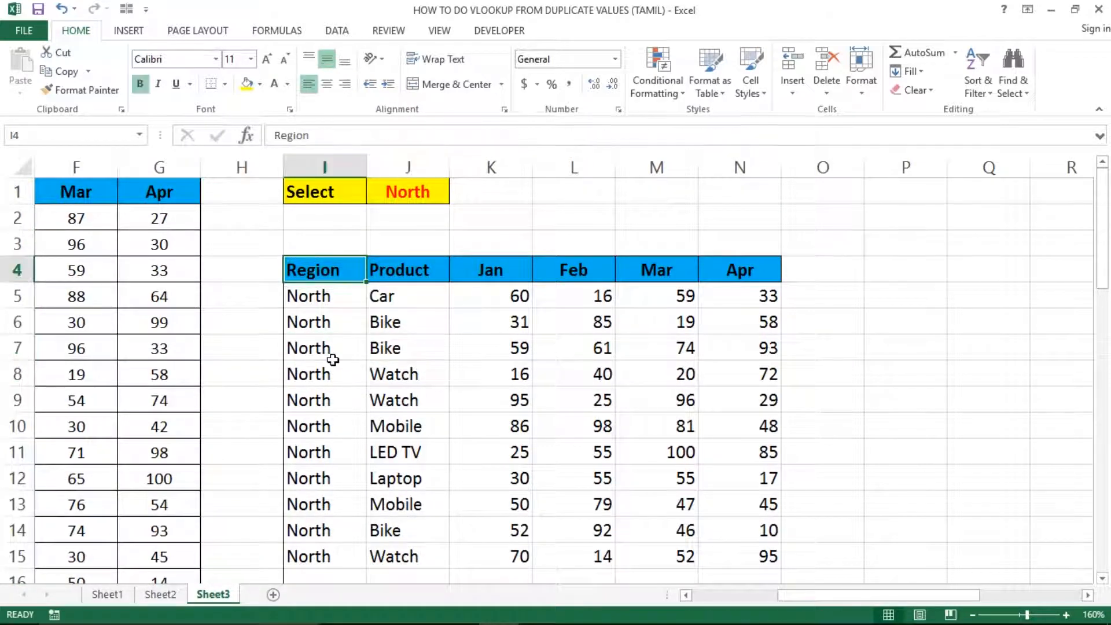
key("Left")
key("ctrl+space")
key("Right")
key("Down")
key("Up")
key("ctrl+shift+Right")
key("ctrl+shift+Down")
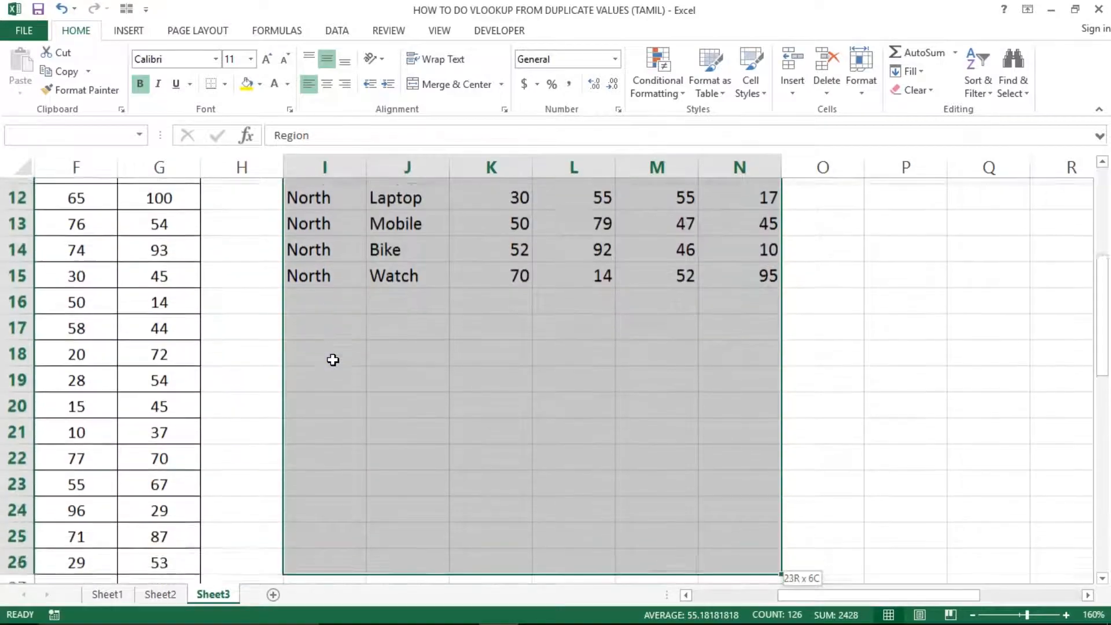
left_click(225, 84)
left_click(215, 222)
scroll(216, 222, "up", 4)
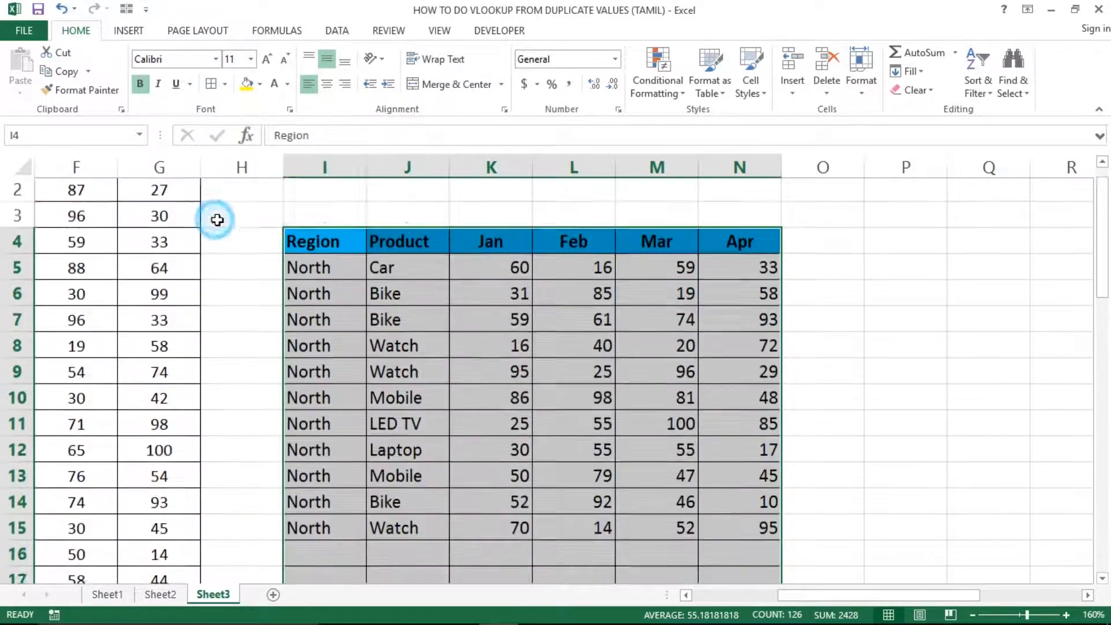
Hide helper column A
left_click(400, 384)
key("ctrl+Up")
key("ctrl+Up")
key("ctrl+Left")
key("ctrl+Left")
key("ctrl+Left")
key("ctrl+Left")
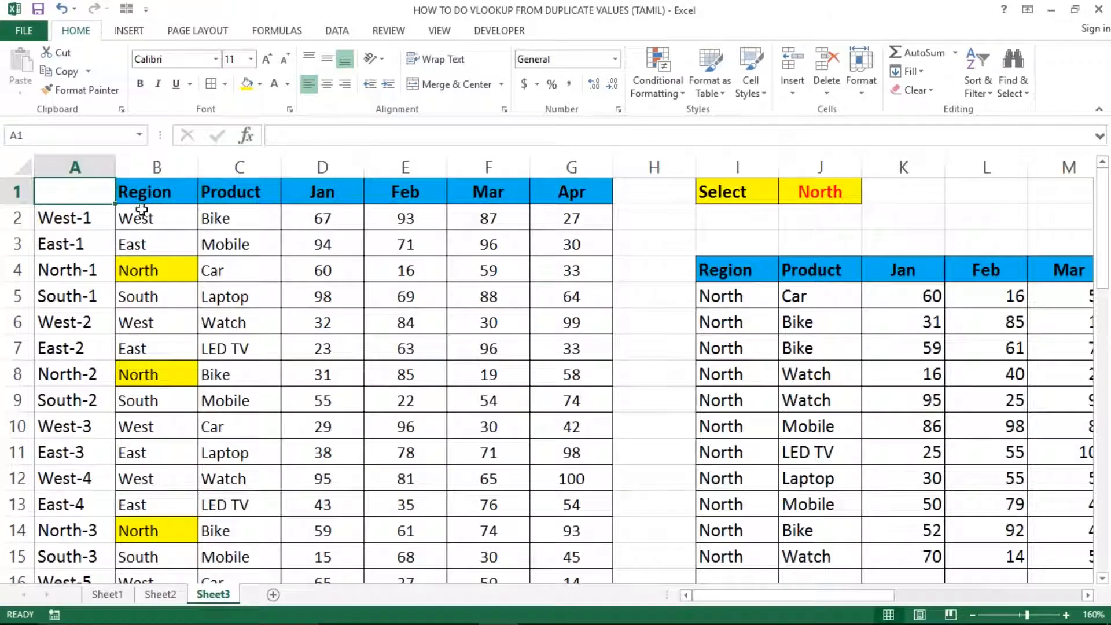
left_click(74, 167)
right_click(72, 231)
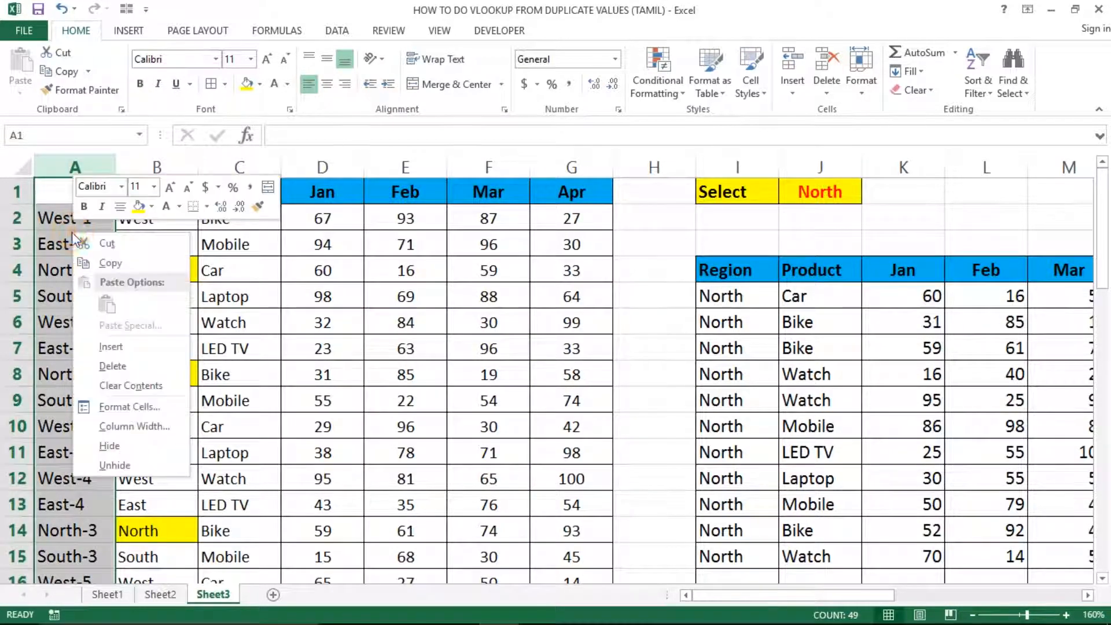
left_click(118, 445)
Remove the yellow highlighting from the North cells in the source Region column by copying B3's format down the column
left_click(125, 316)
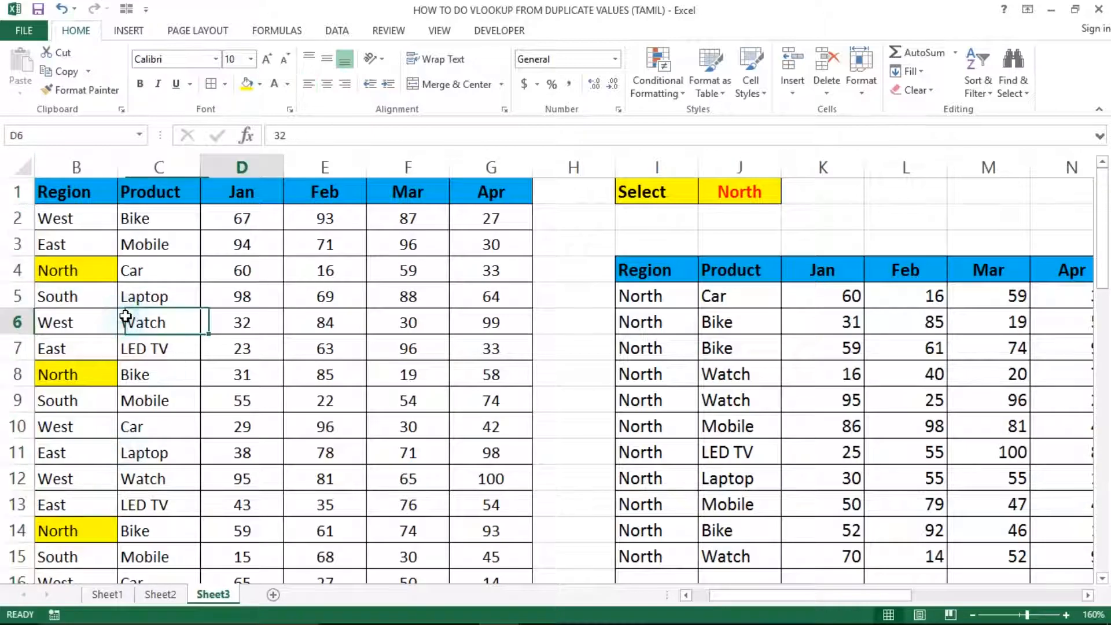
key("Left")
key("Left")
key("ctrl+Up")
key("Down")
key("Down")
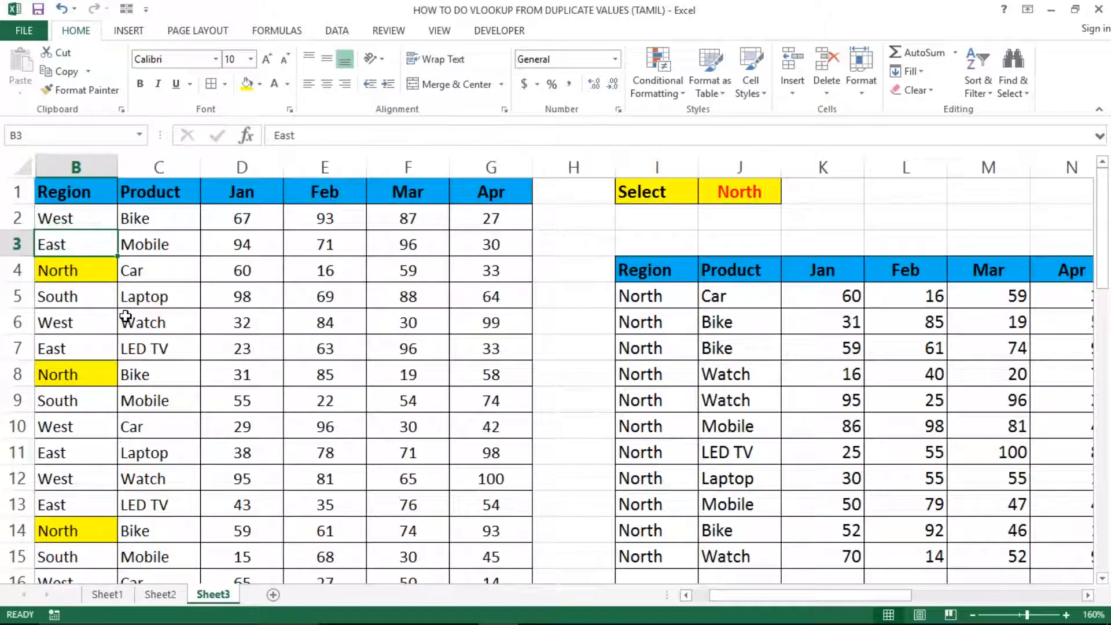
key("alt+h")
key("f")
key("p")
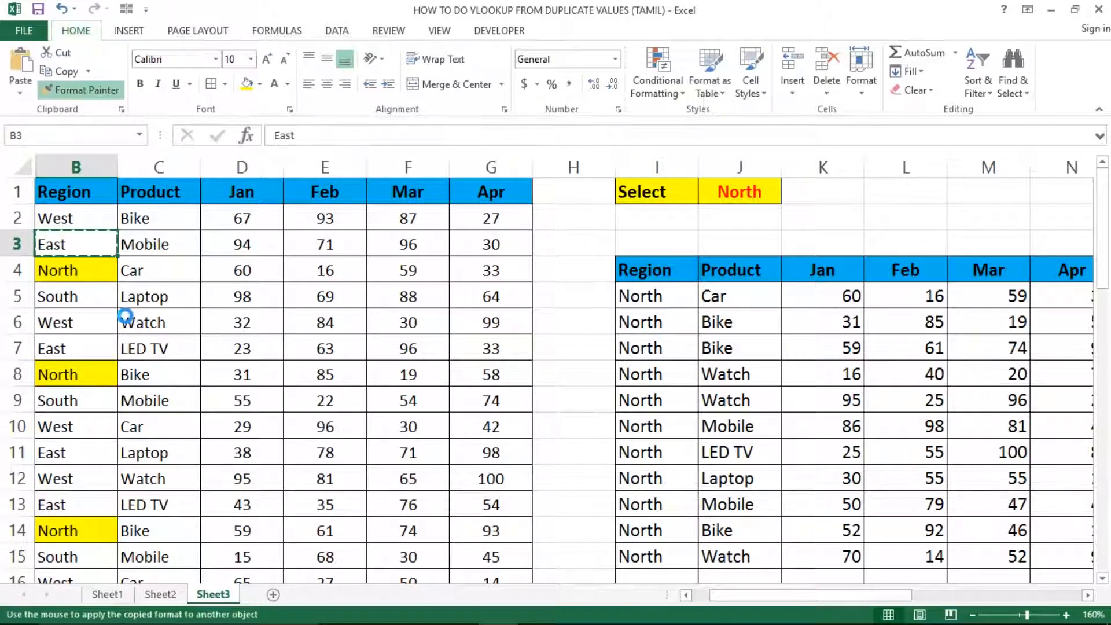
key("ctrl+shift+Down")
key("ctrl+Up")
key("Down")
key("Right")
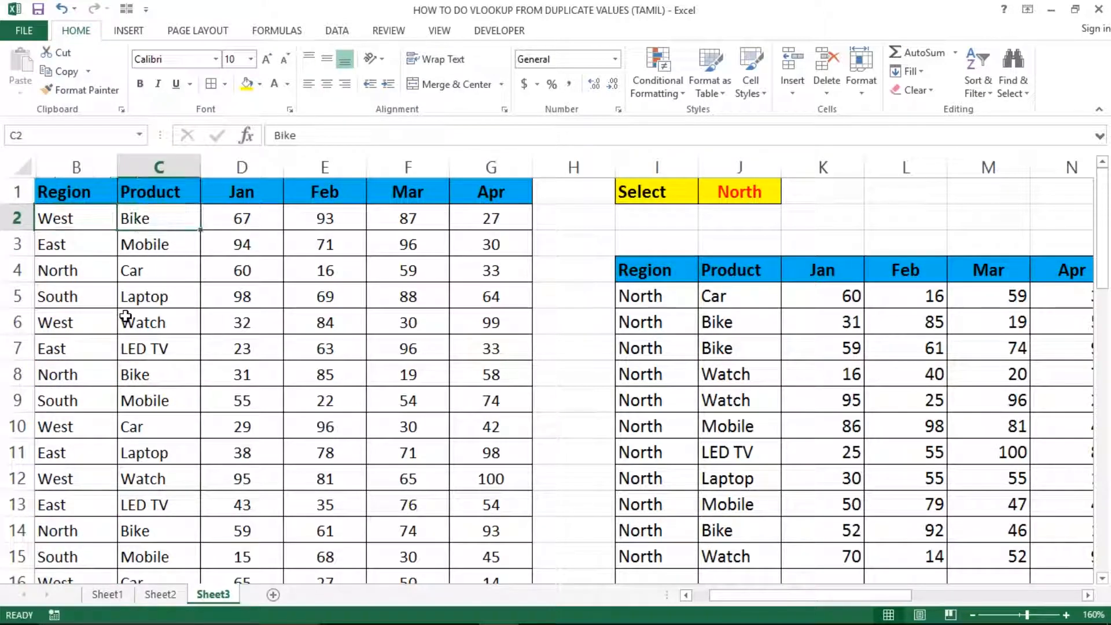
key("Right")
key("Right")
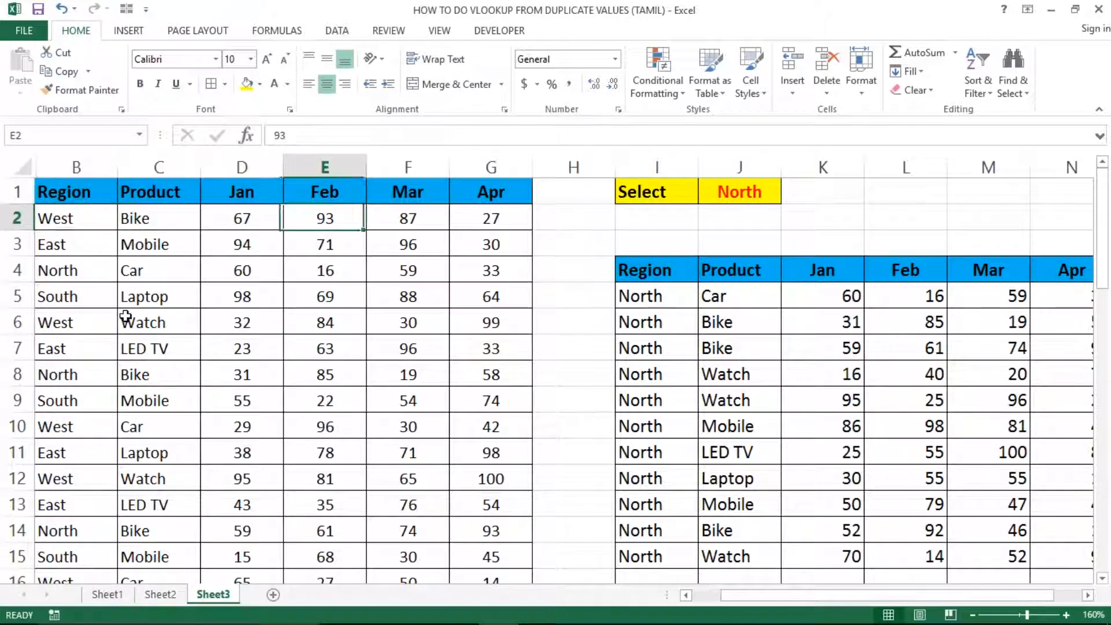
Make output columns K to N equally narrower and centre their contents
left_click(735, 192)
mouse_move(825, 167)
left_mouse_down()
mouse_move(892, 167)
mouse_move(830, 169)
left_mouse_up()
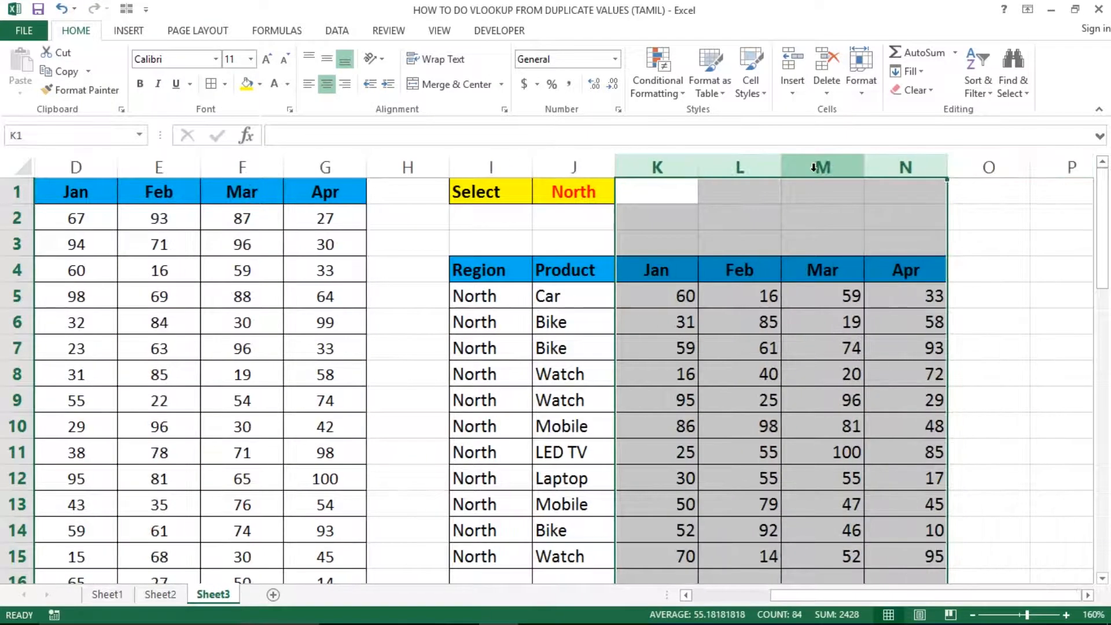
left_click_drag(697, 159, 678, 160)
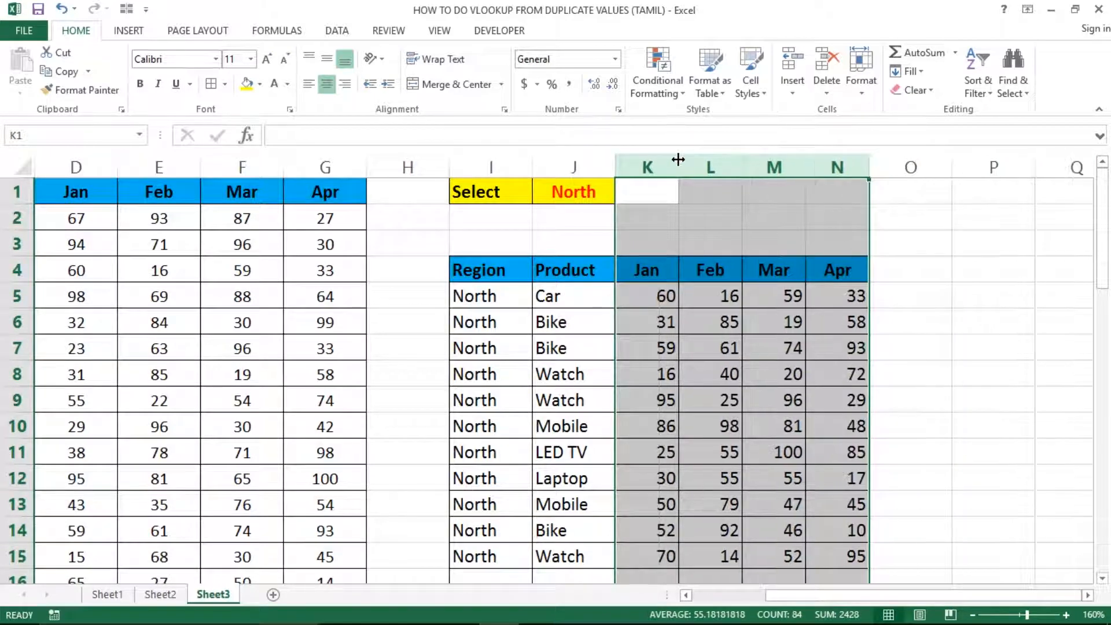
left_click(327, 85)
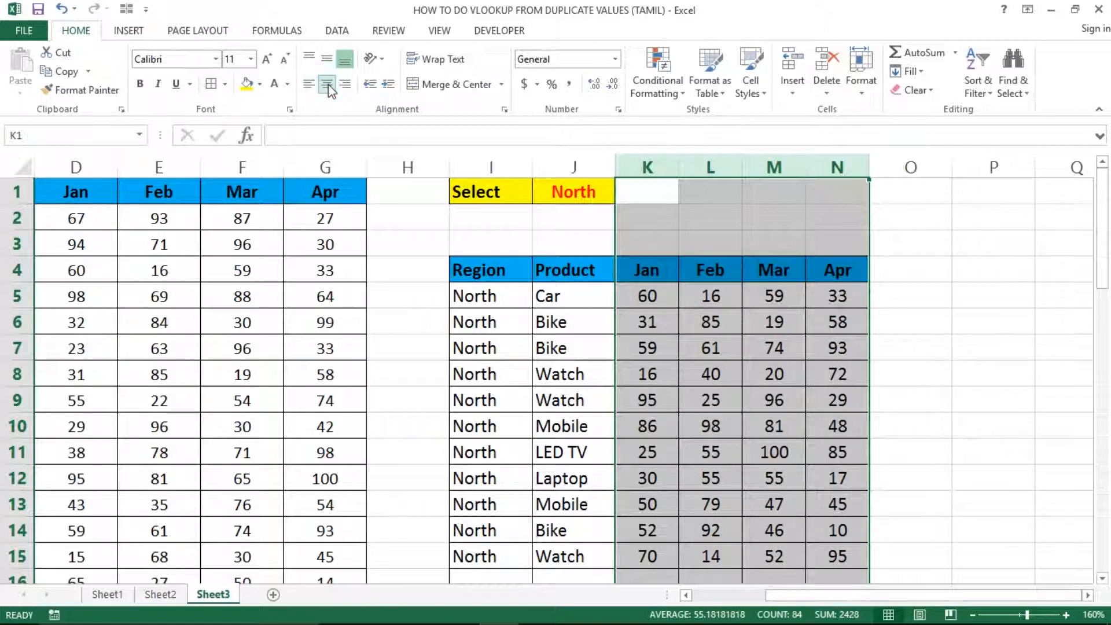
left_click(349, 280)
key("ctrl+Up")
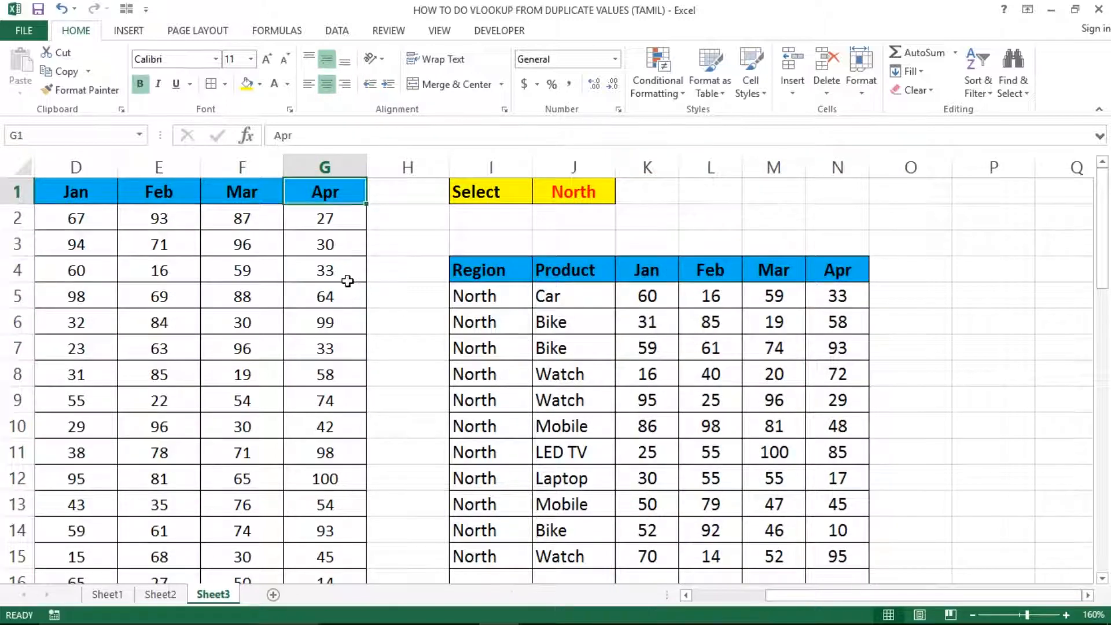
Choose West as the region in the J1 drop-down list
key("ctrl+Left")
key("Right")
key("Right")
left_click(744, 185)
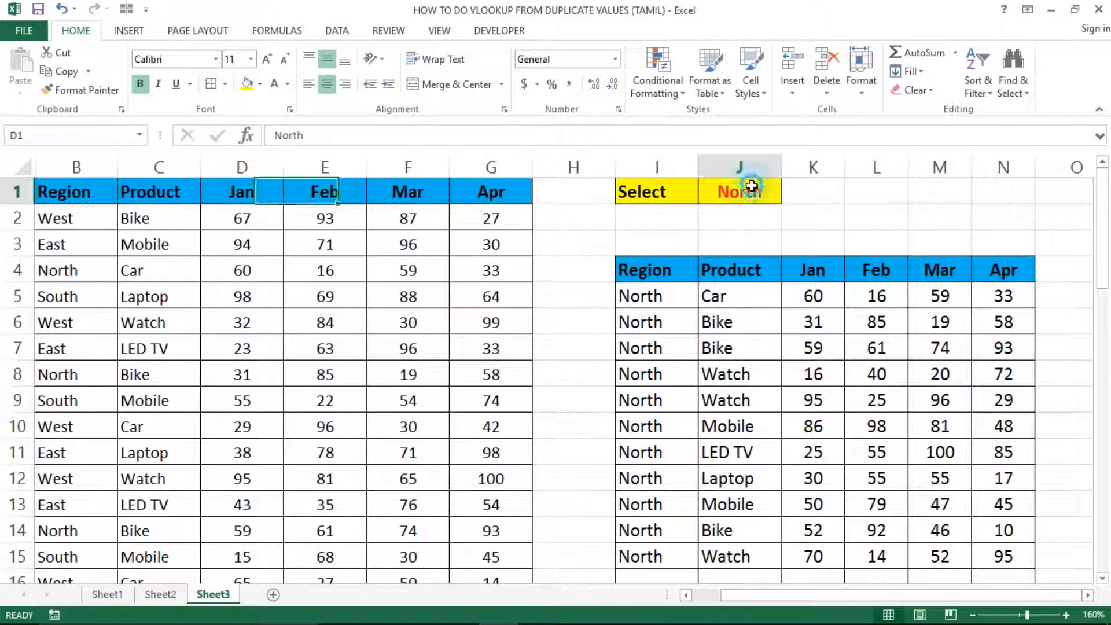
left_click_drag(779, 191, 783, 193)
left_click(787, 198)
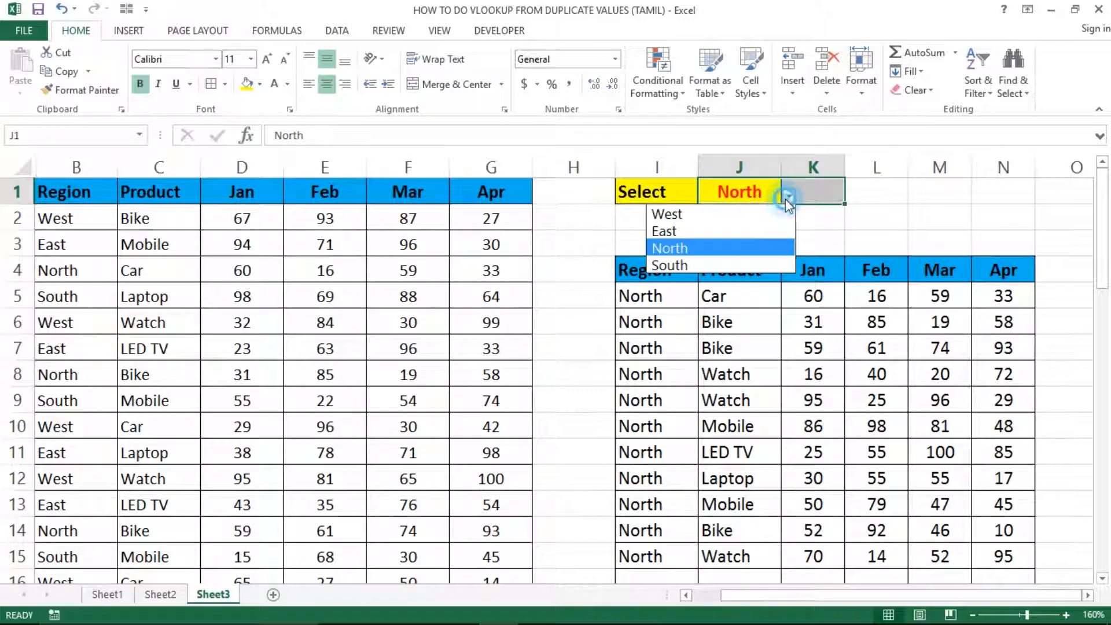
left_click(692, 216)
left_click(674, 219)
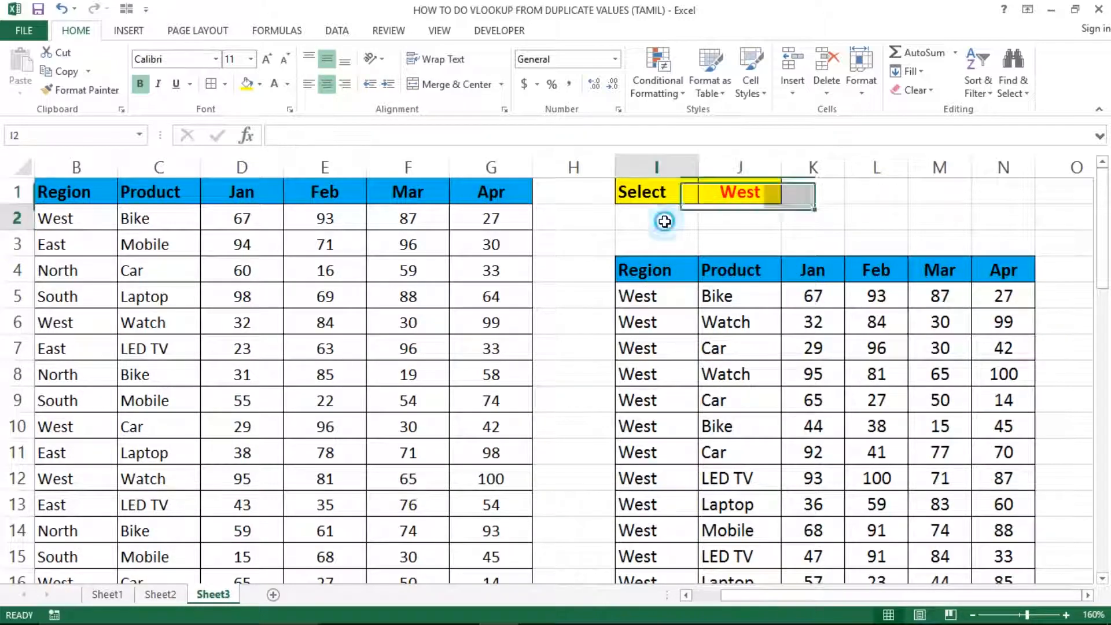
Review the output table's West records across the Region, Product and Jan columns down to row 24
left_click(646, 301)
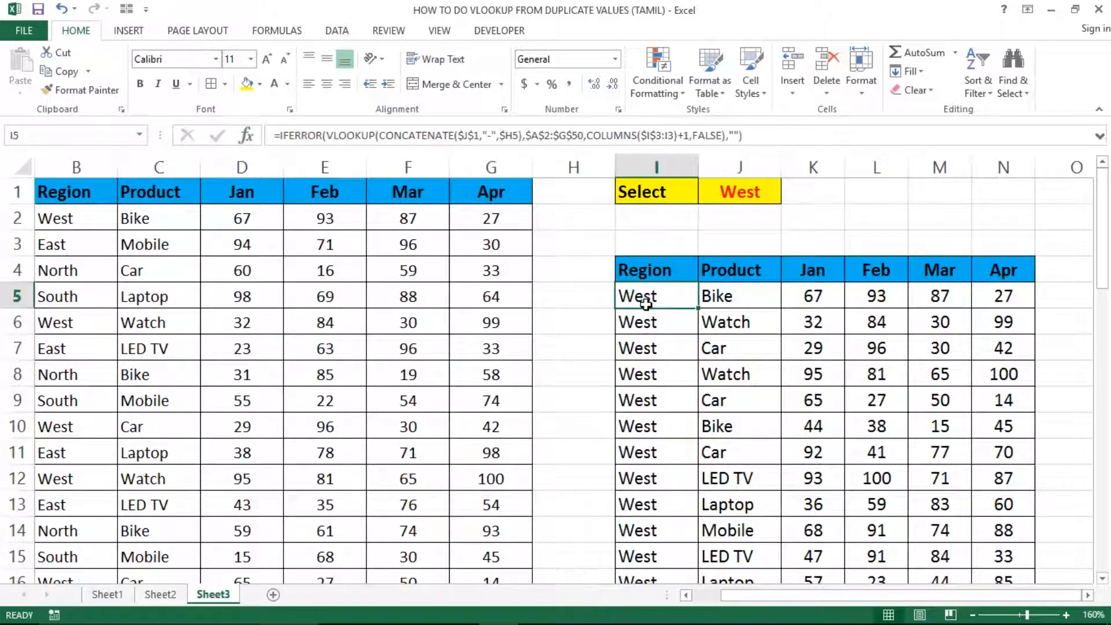
key("Right")
key("Right")
key("ctrl+shift+Down")
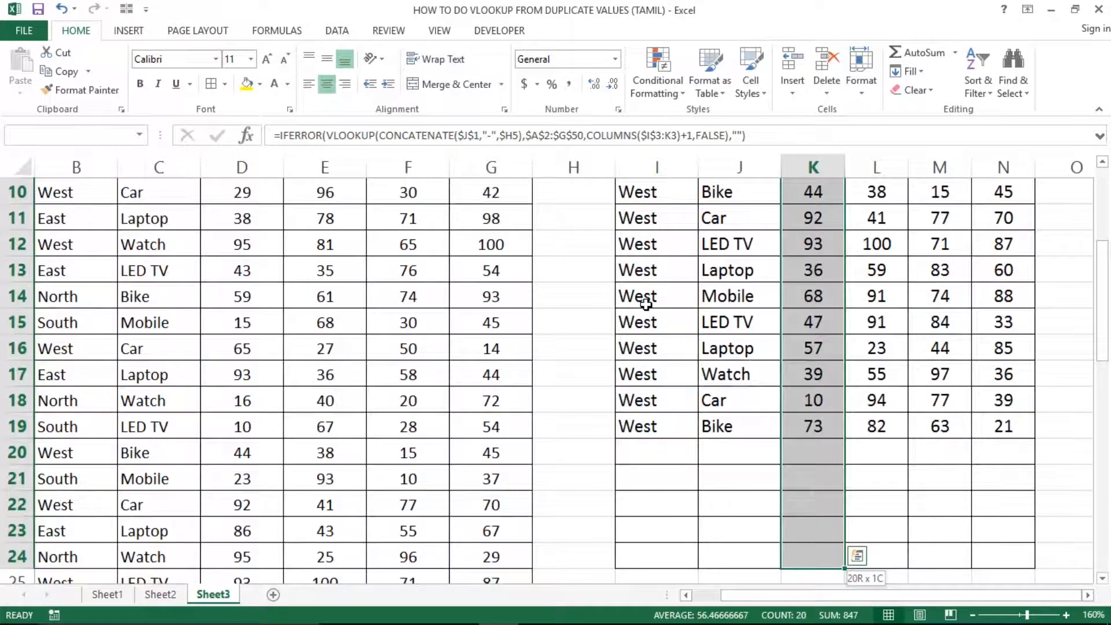
key("Up")
key("Up")
key("Down")
key("Down")
key("Left")
key("Left")
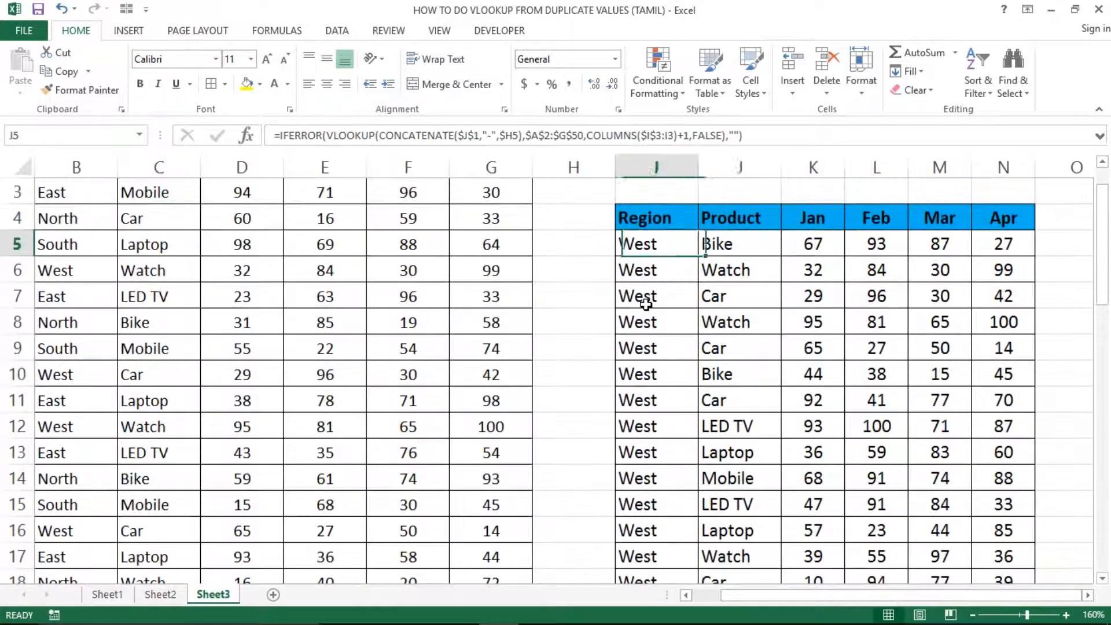
key("Left")
key("Right")
key("ctrl+shift+Down")
Filter the source table's Region column to show only West
key("ctrl+Home")
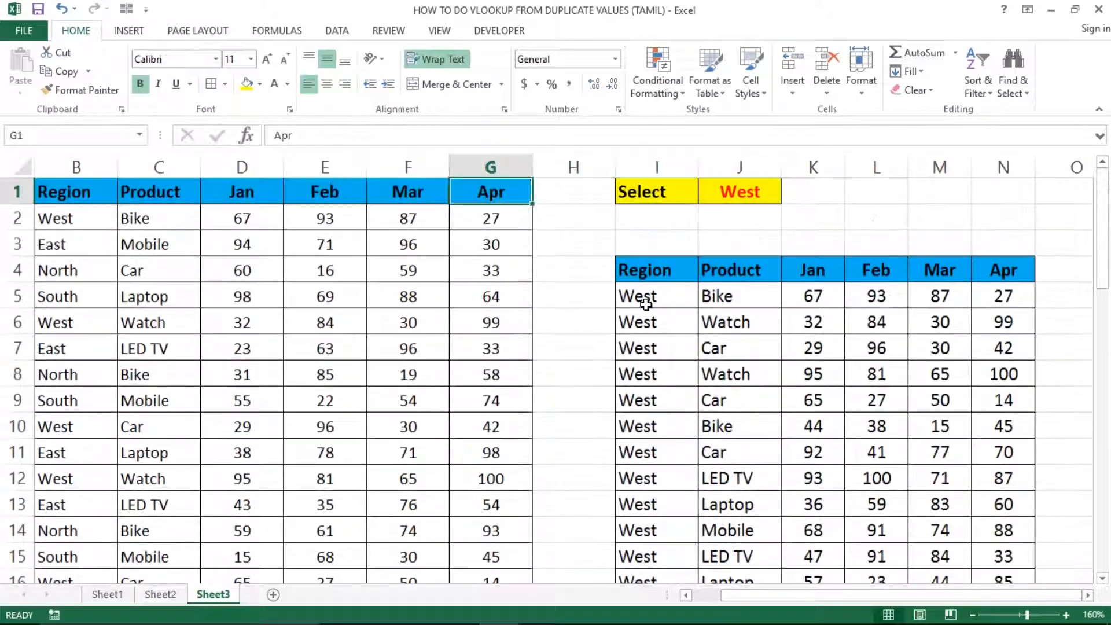
key("alt")
key("a")
key("t")
key("alt+Down")
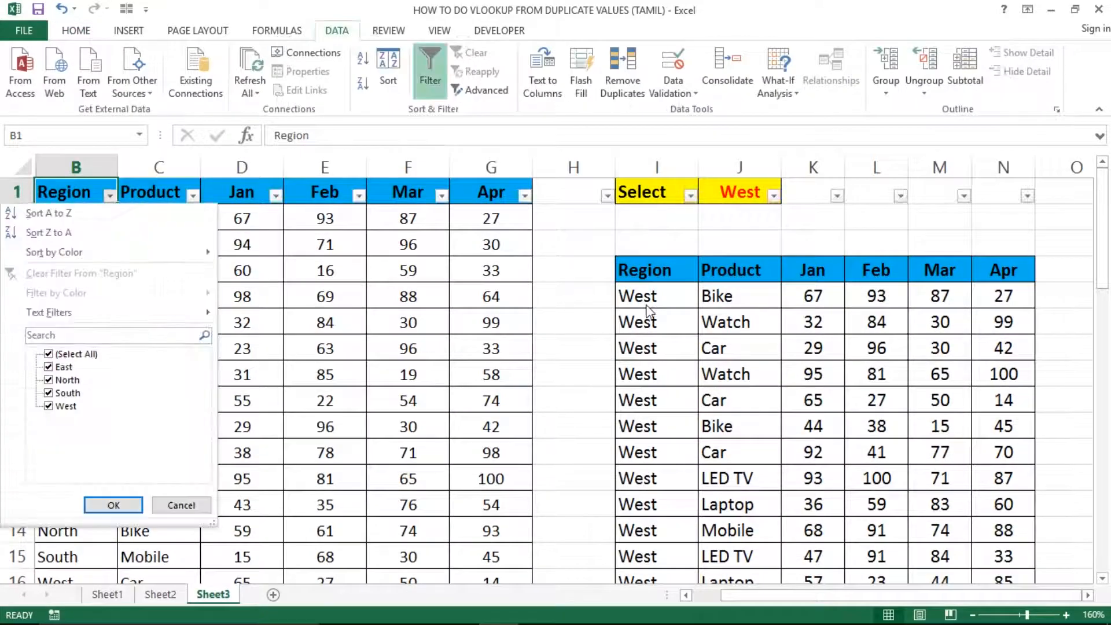
key("Up")
key("Down")
key("Down")
key("space")
key("Down")
key("Down")
key("Down")
key("Down")
key("space")
key("Return")
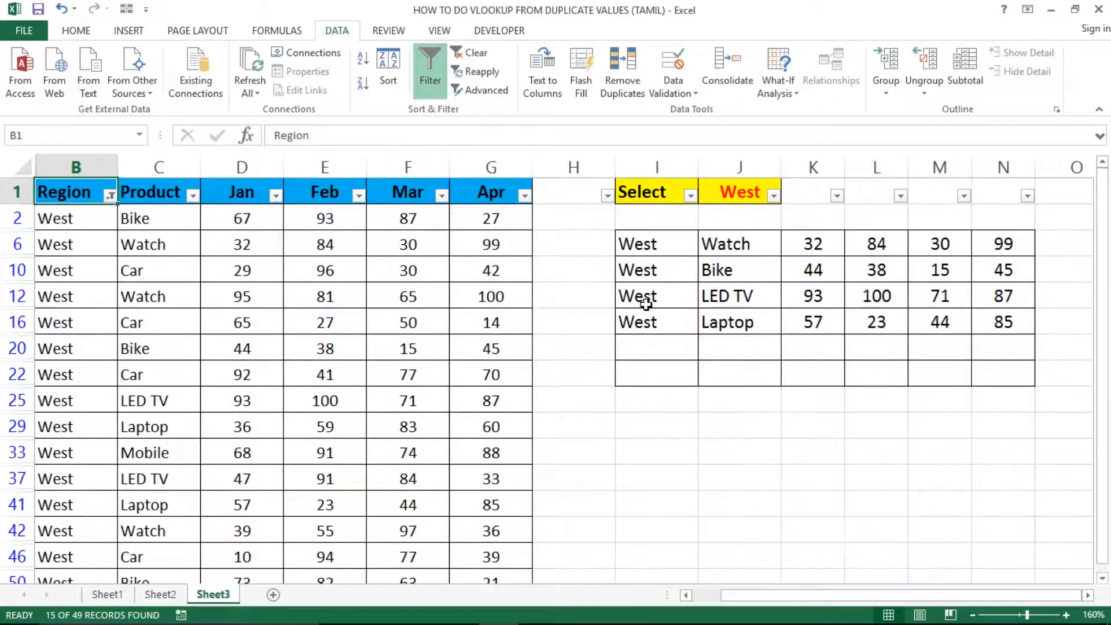
Count the filtered West records in column B of the source table
key("Down")
key("ctrl+shift+Down")
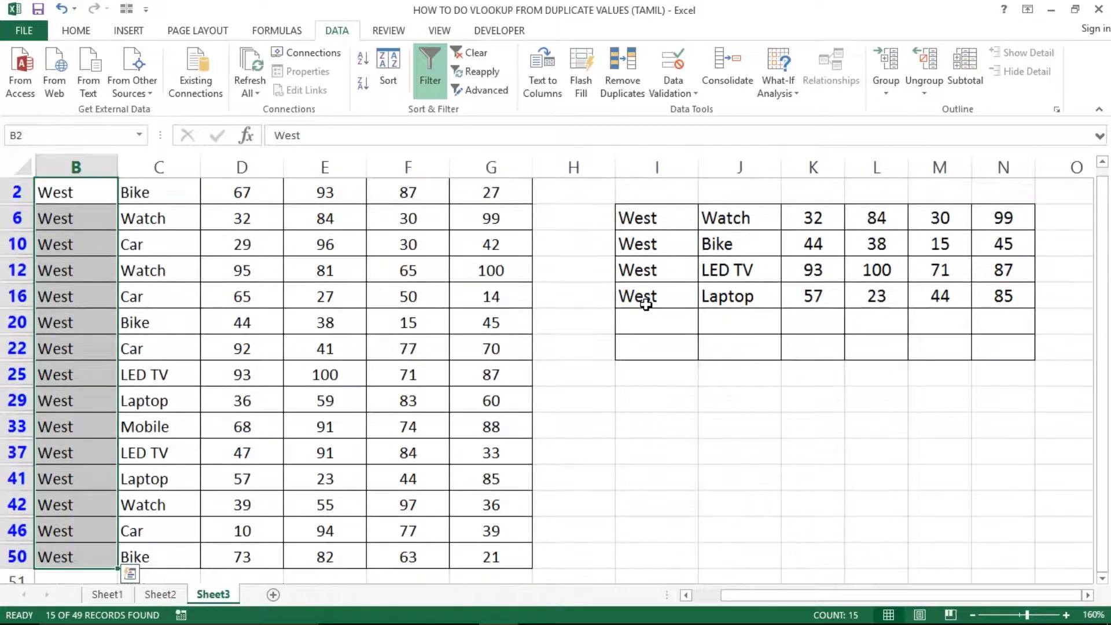
key("ctrl+Up")
key("Down")
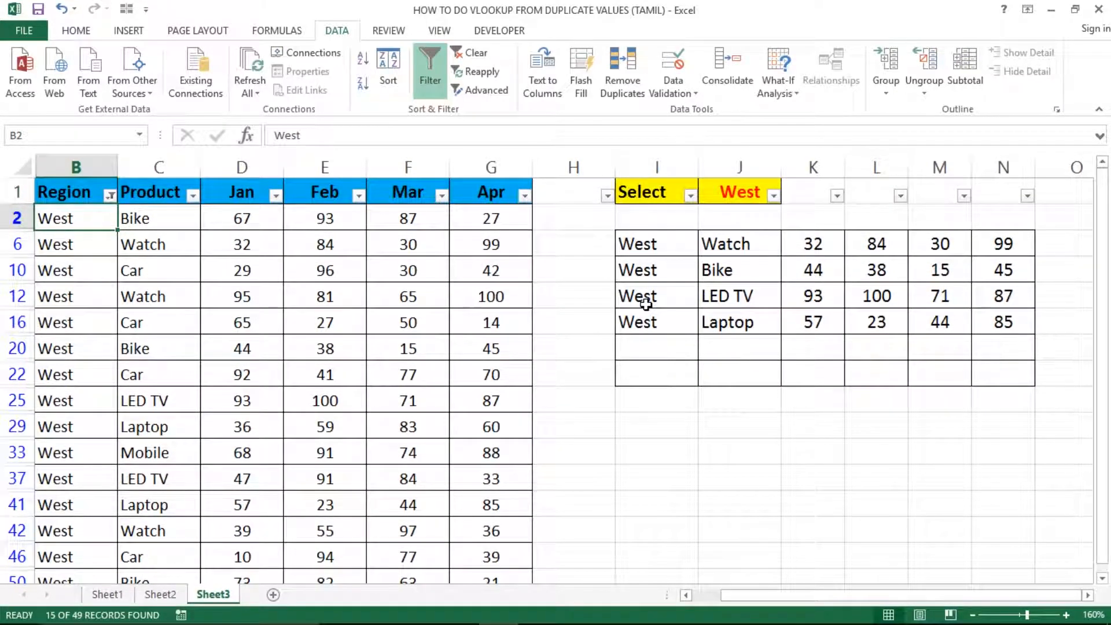
key("Up")
key("Down")
key("Up")
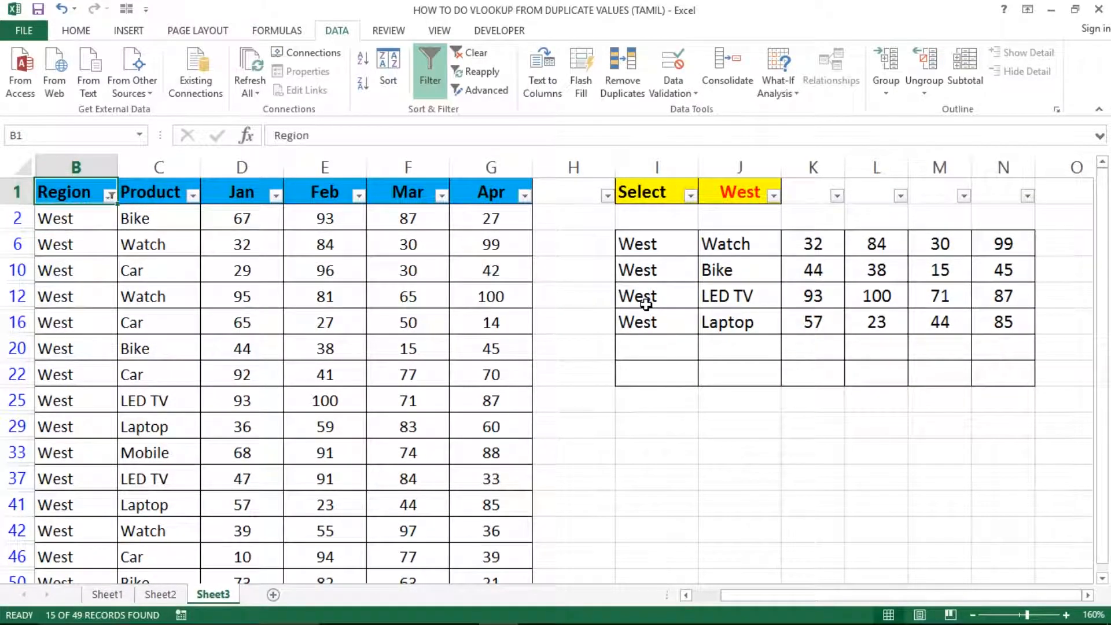
key("Down")
key("ctrl+shift+Down")
key("ctrl+Up")
key("Right")
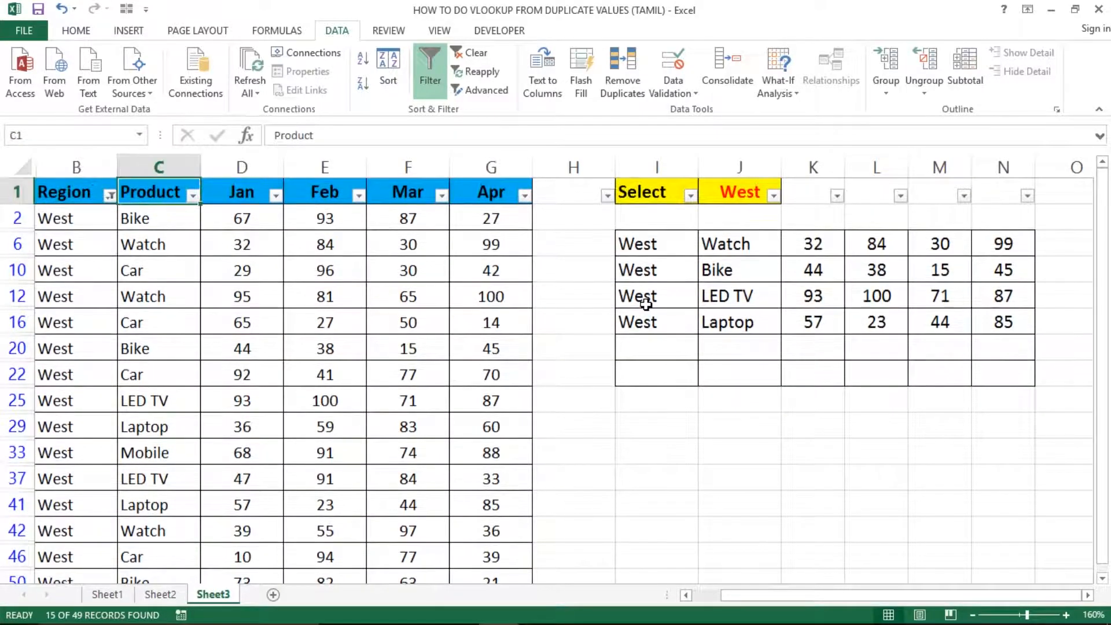
Turn off the filter on the source table to show all rows again
key("alt")
key("a")
key("t")
Count the West records in the output table by selecting I5:I19, for comparison with the source table
key("Right")
key("Right")
key("Right")
key("Right")
key("Right")
key("Right")
key("Down")
key("Down")
key("Down")
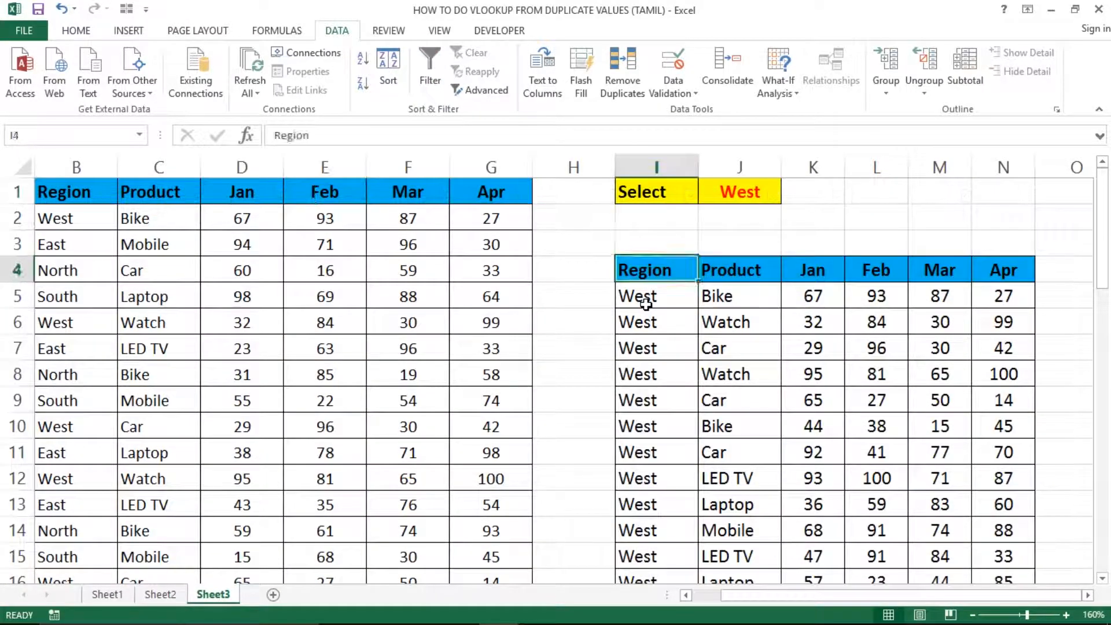
key("Down")
key("shift+Down")
key("shift+Down")
key("shift+Down")
key("shift+Down")
key("shift+Down")
key("shift+Down")
key("shift+Down")
key("shift+Down")
key("shift+Down")
key("shift+Down")
key("shift+Down")
key("shift+Down")
key("shift+Down")
key("shift+Down")
key("shift+Down")
key("shift+Down")
key("shift+Down")
key("shift+Down")
key("shift+Down")
key("shift+Down")
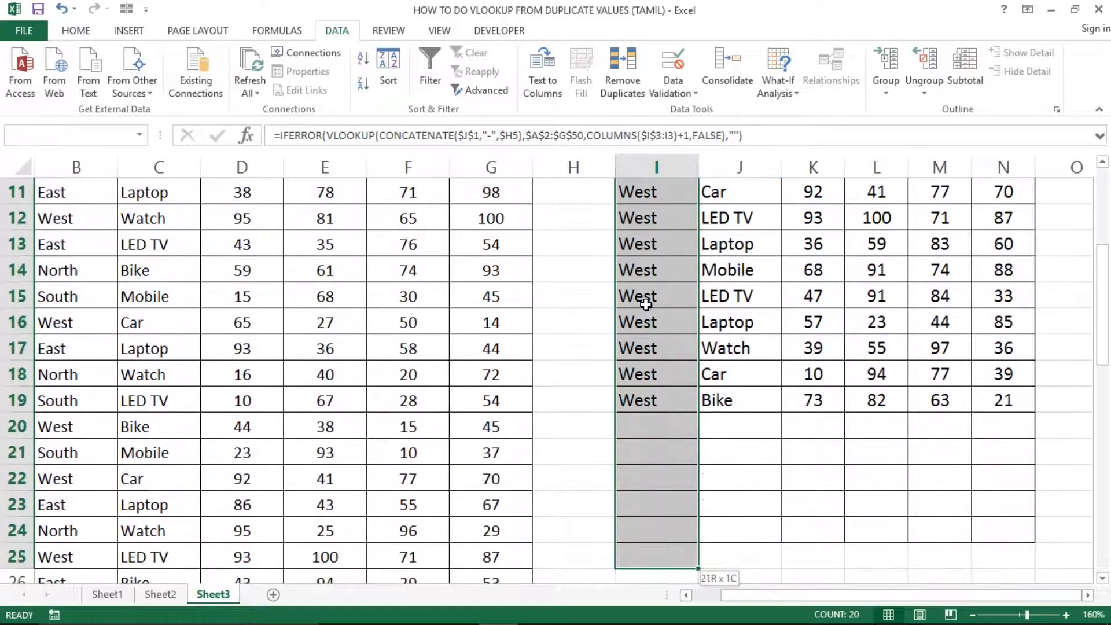
key("shift+Up")
key("shift+Up")
key("shift+Up")
key("shift+Up")
key("shift+Up")
key("shift+Up")
key("shift+Up")
key("shift+Up")
key("shift+Up")
key("shift+Down")
key("shift+Down")
key("shift+Down")
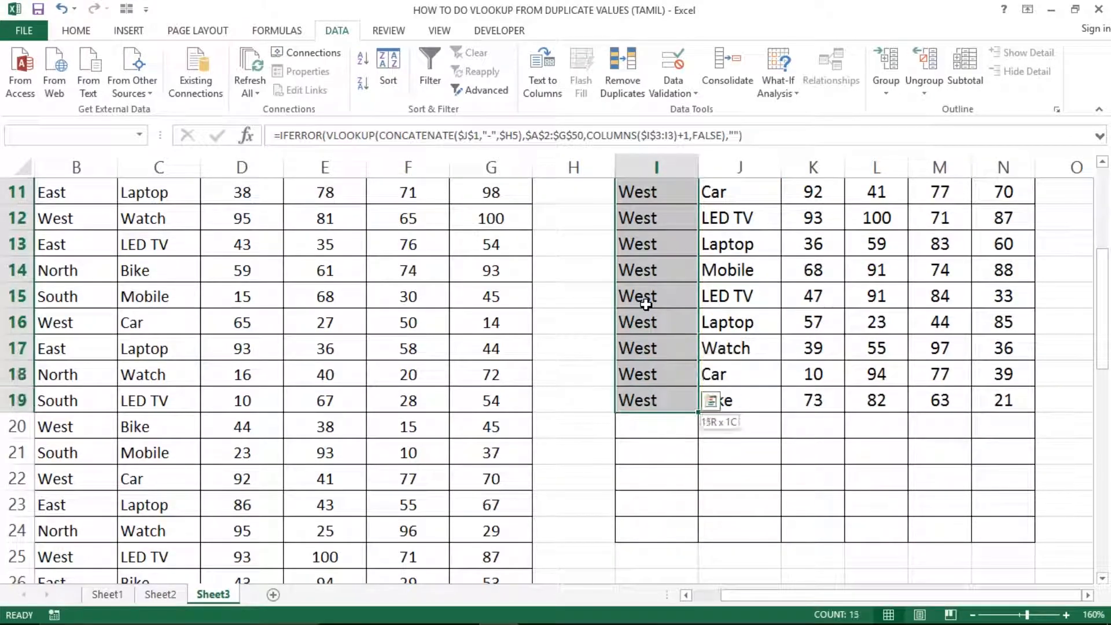
key("Up")
key("Up")
key("Up")
key("Up")
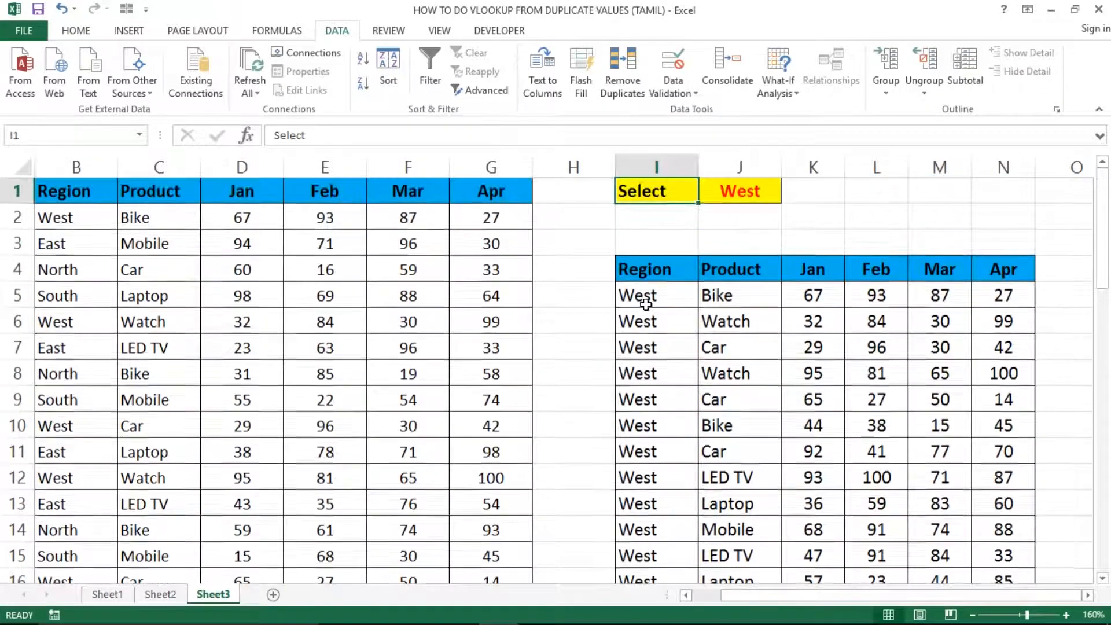
key("Left")
key("Left")
key("Left")
key("Left")
key("Left")
key("Left")
key("Left")
Set the region selector in J1 to East
key("Right")
key("Right")
key("Right")
key("Right")
key("Right")
key("Right")
key("Right")
key("Right")
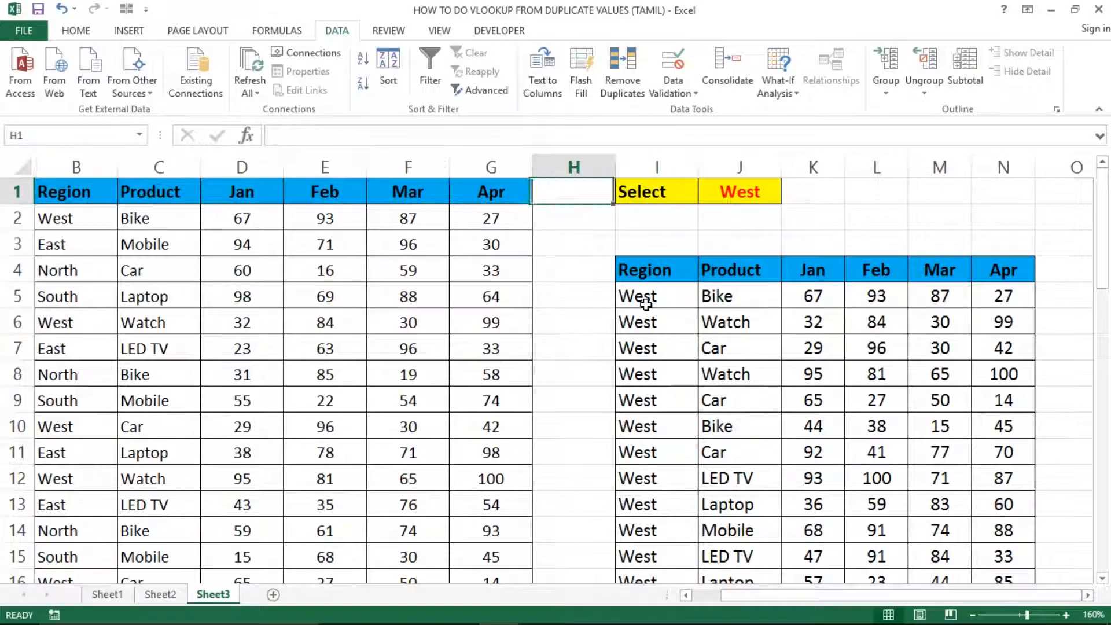
key("alt+Down")
key("Down")
key("Down")
key("Up")
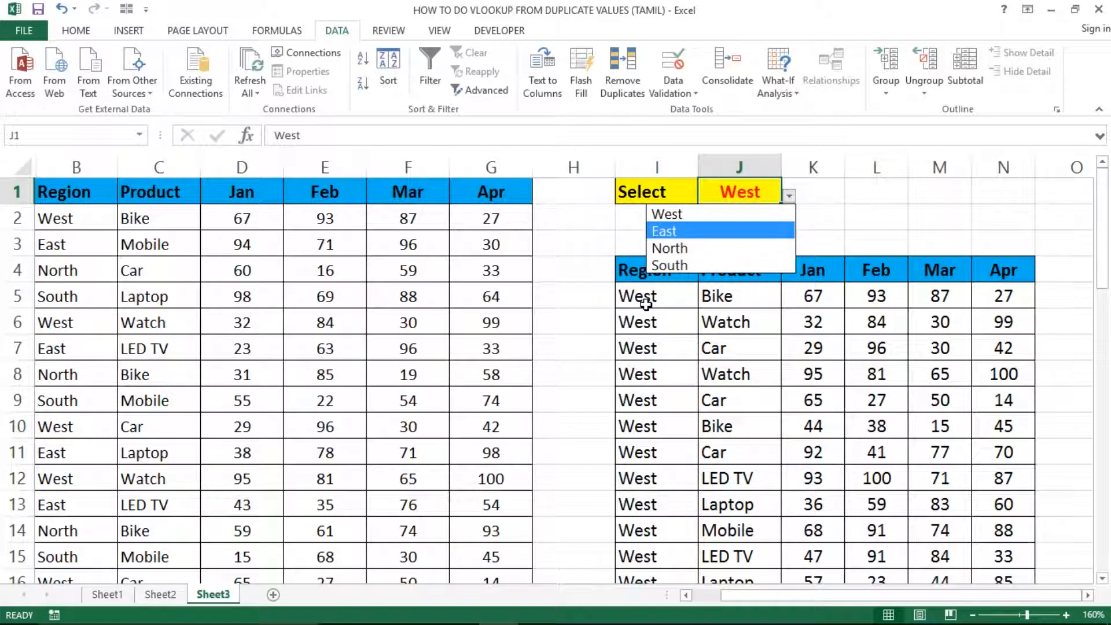
key("Return")
key("Right")
key("Left")
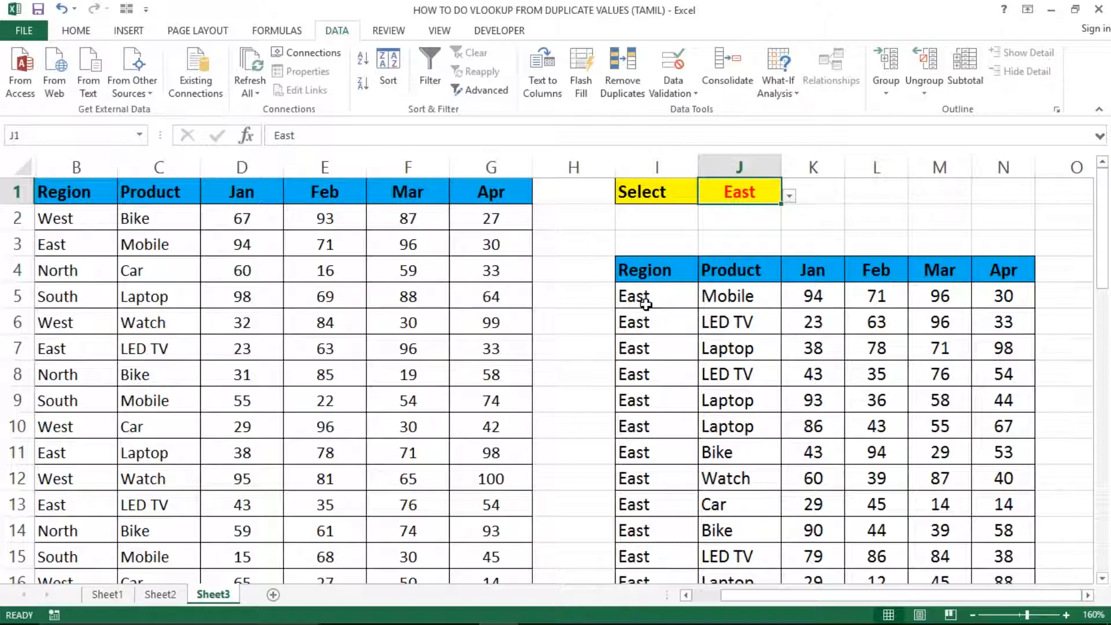
Start a formula-based conditional formatting rule for the source table's data range B2:G50
key("Left")
key("Left")
key("Left")
key("Left")
key("Left")
key("Left")
key("Left")
key("Left")
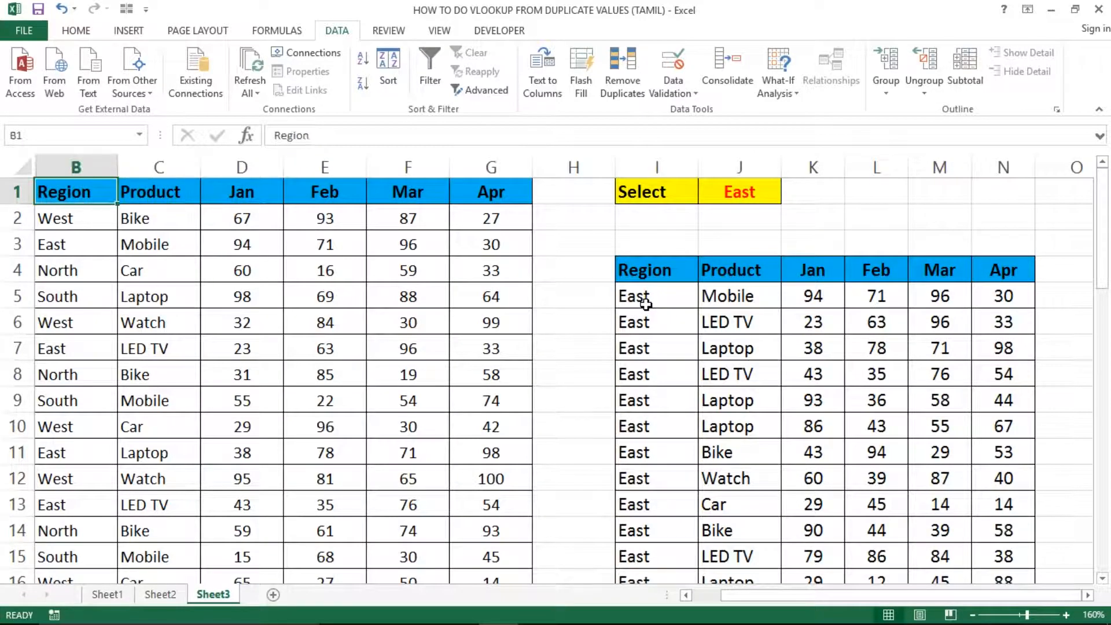
key("Down")
key("shift+Right")
key("shift+Right")
key("shift+Right")
key("shift+Right")
key("shift+Right")
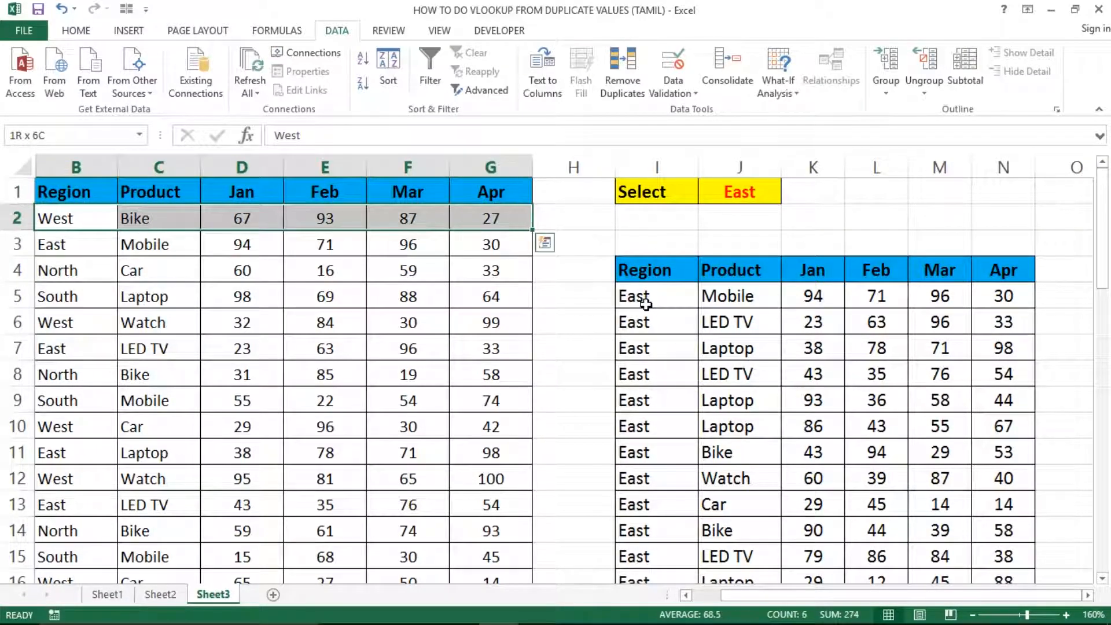
key("ctrl+shift+Down")
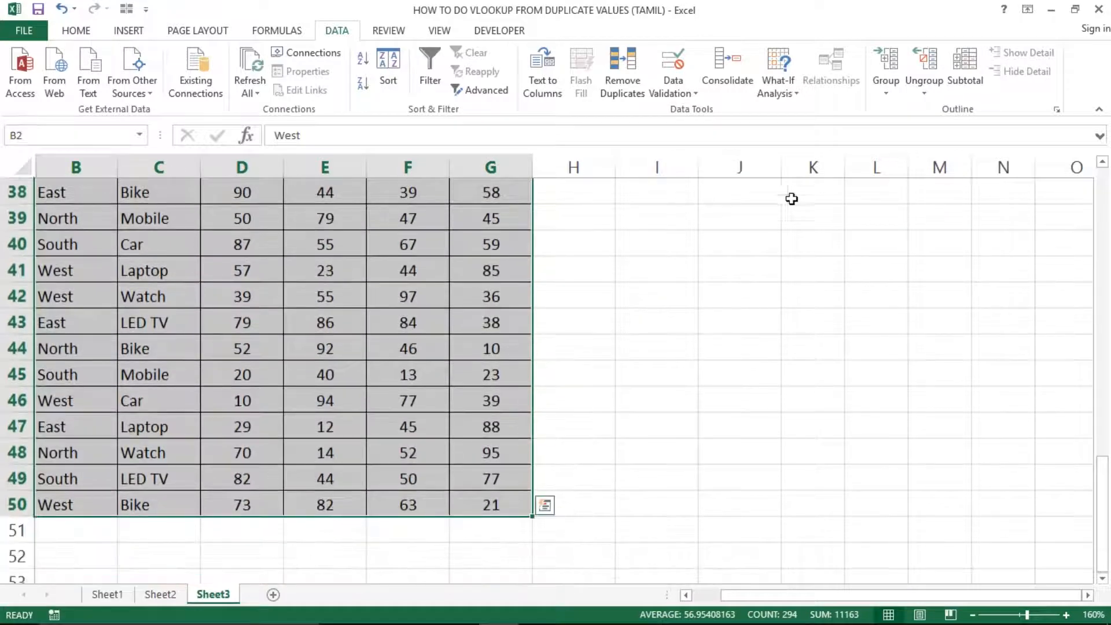
left_click(75, 30)
left_click(668, 96)
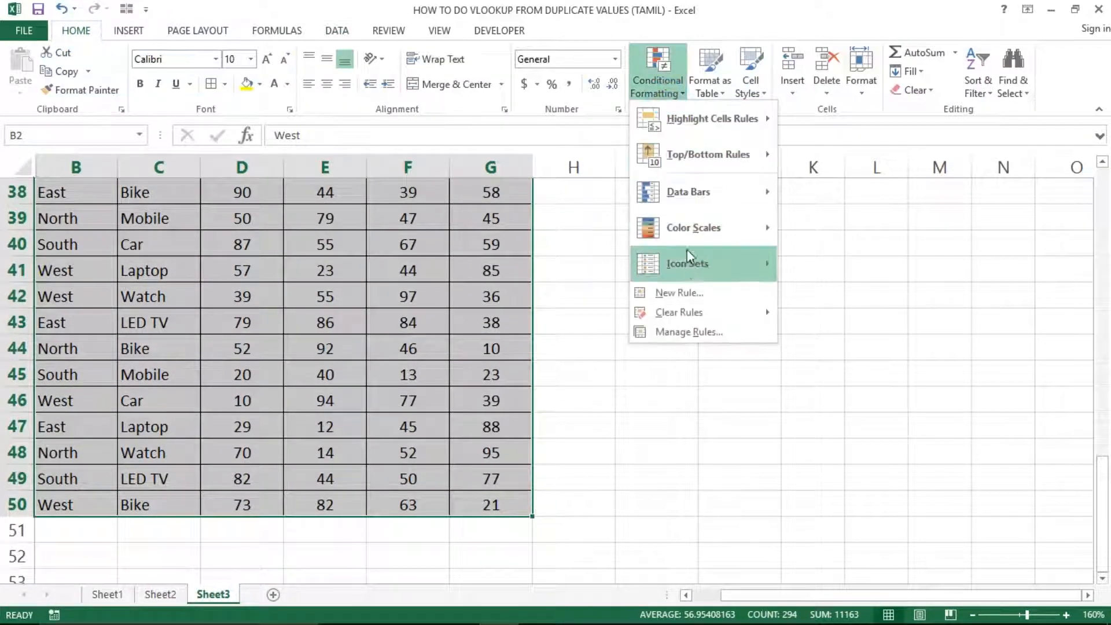
left_click(674, 292)
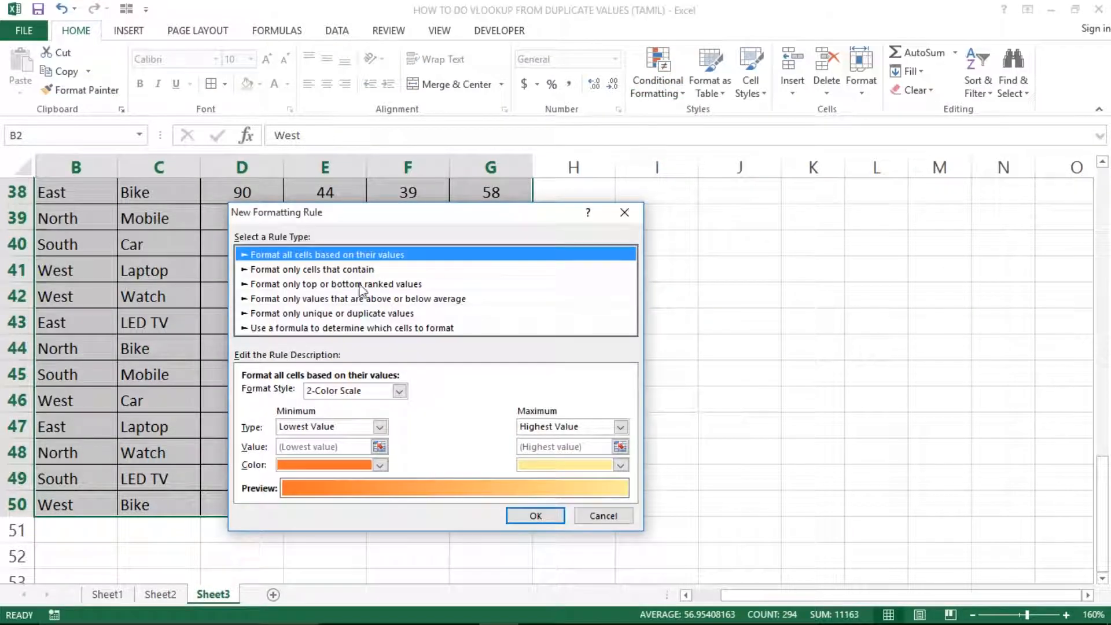
left_click(321, 328)
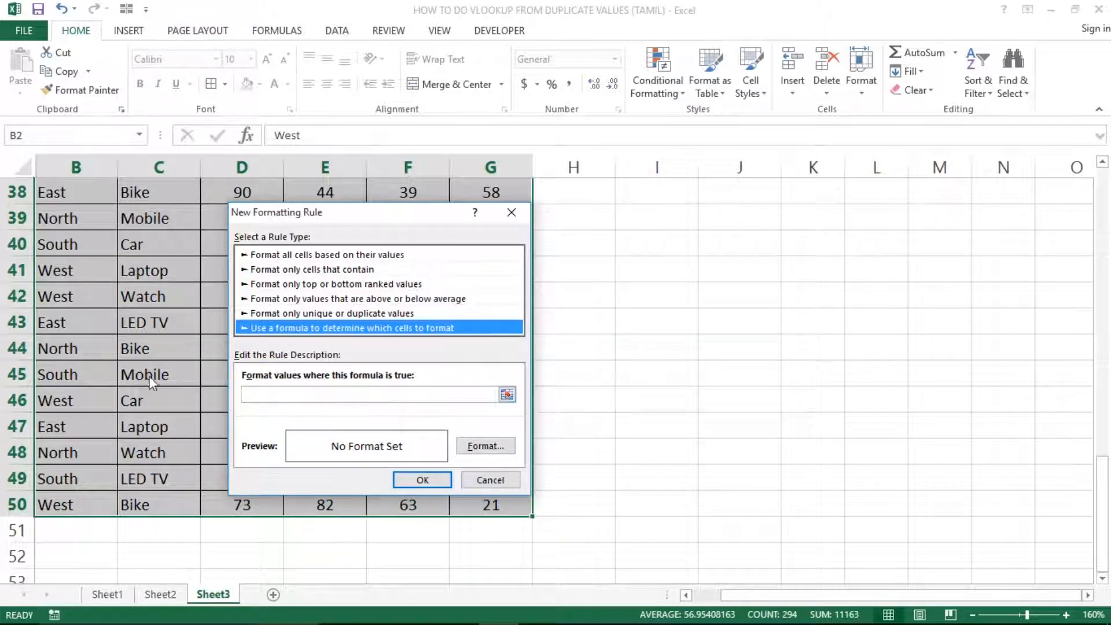
Enter the source table rule's formula as =$B2=$J$1 so rows matching the selected region are formatted
left_click(368, 395)
left_click(50, 292)
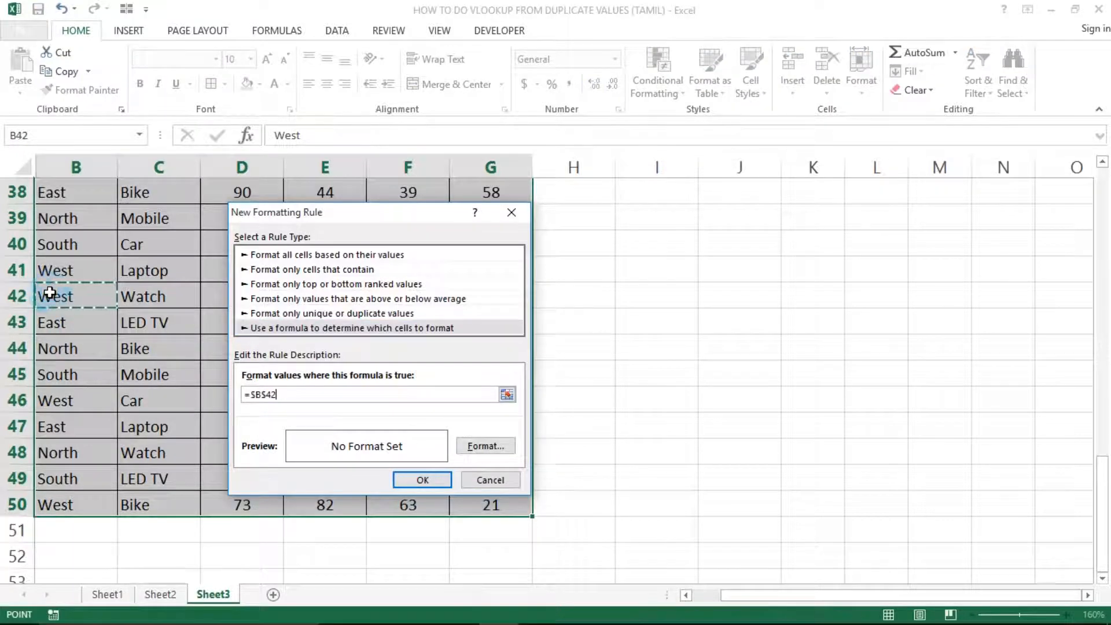
key("ctrl+Up")
key("Down")
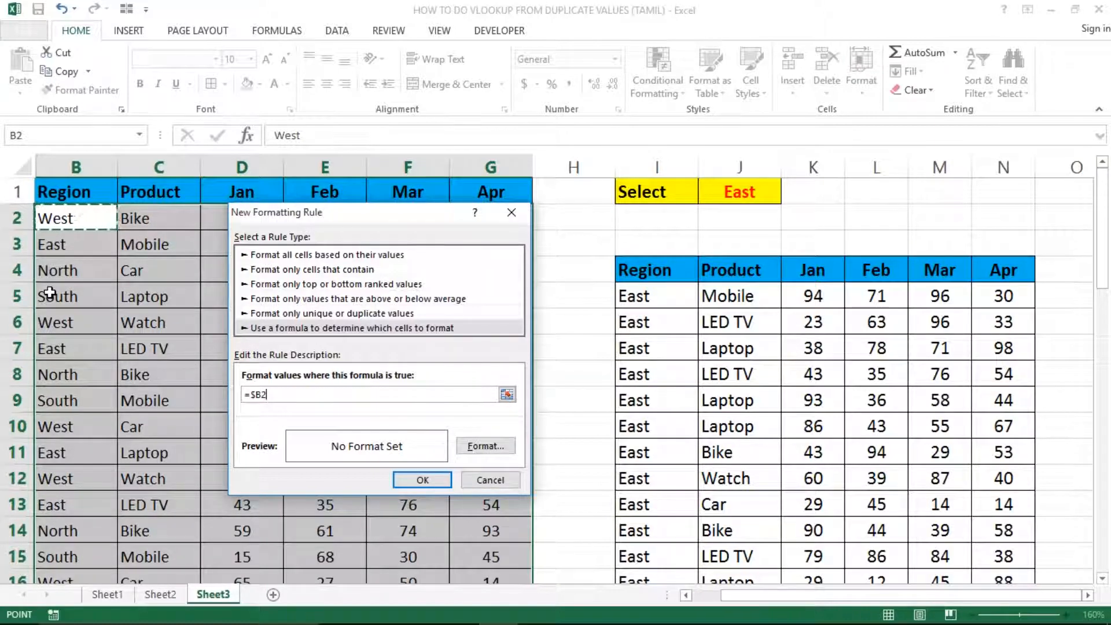
type("=")
left_click(730, 193)
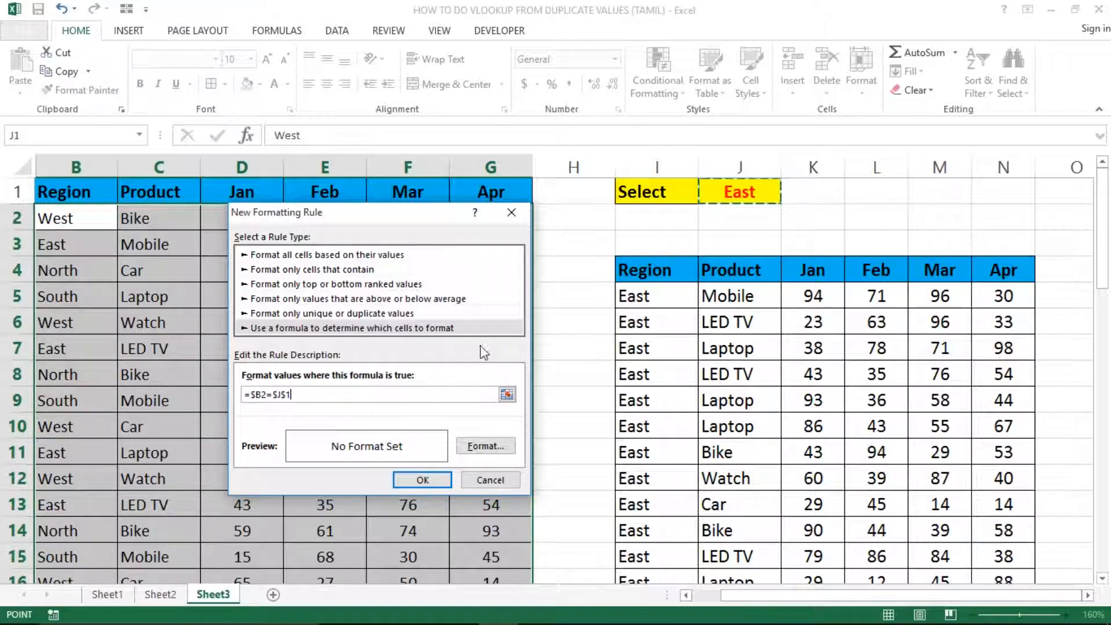
Give the source table rule an orange fill with italic font and apply it
left_click(484, 443)
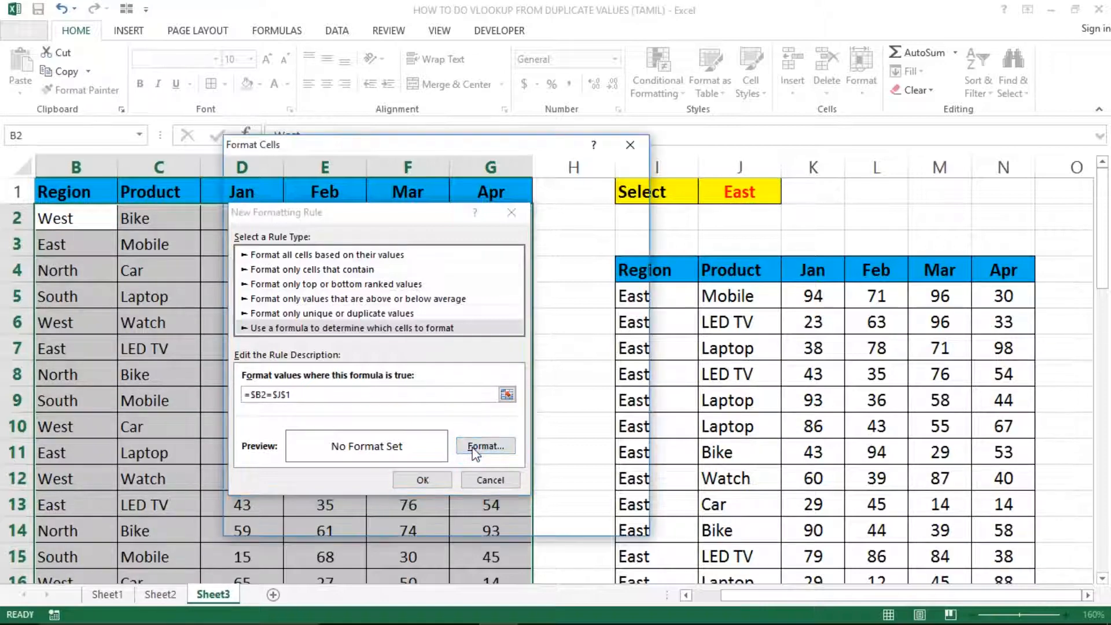
left_click(384, 171)
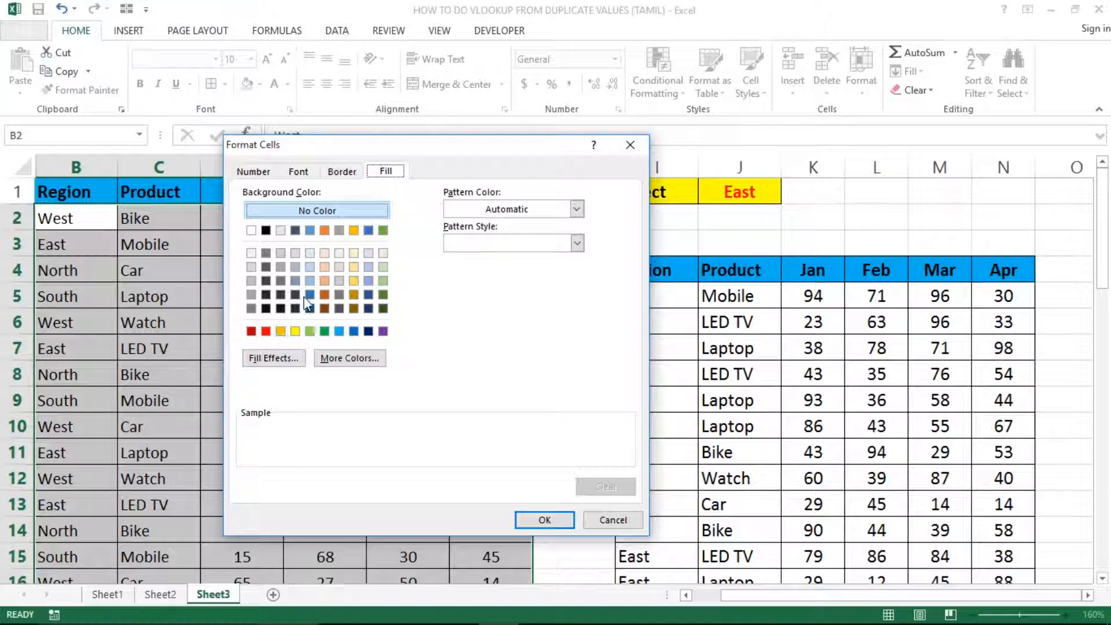
left_click(353, 231)
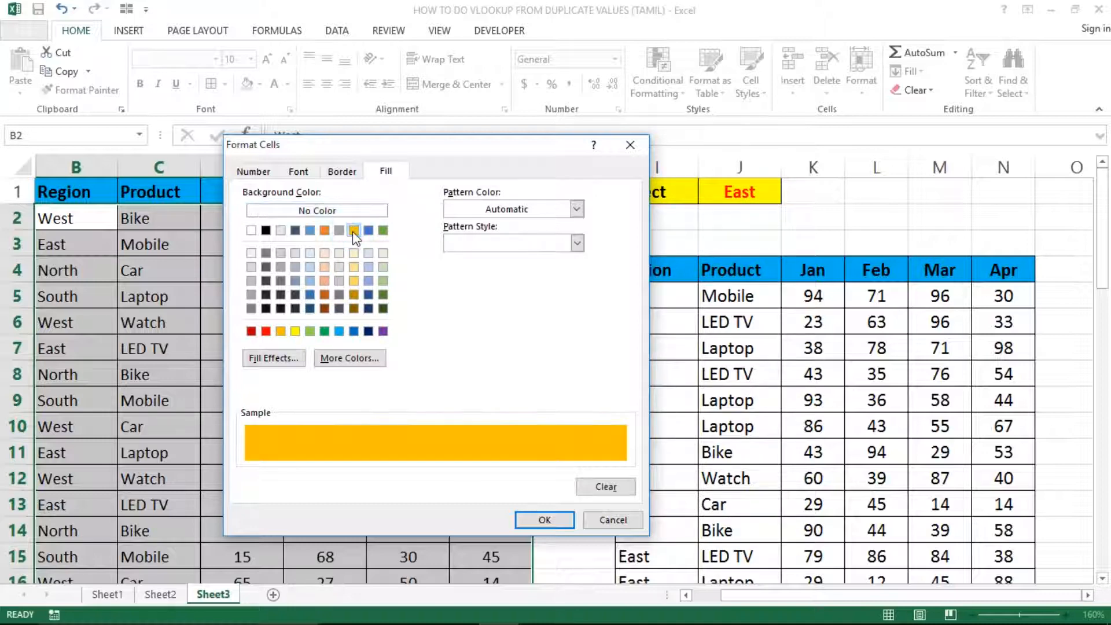
left_click(324, 231)
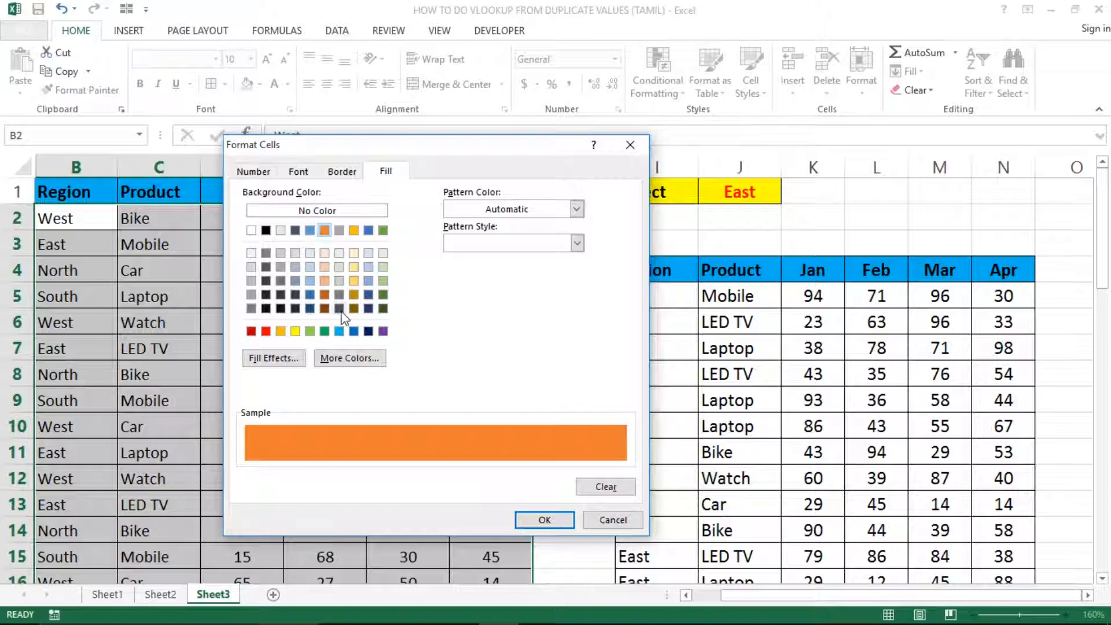
left_click(299, 172)
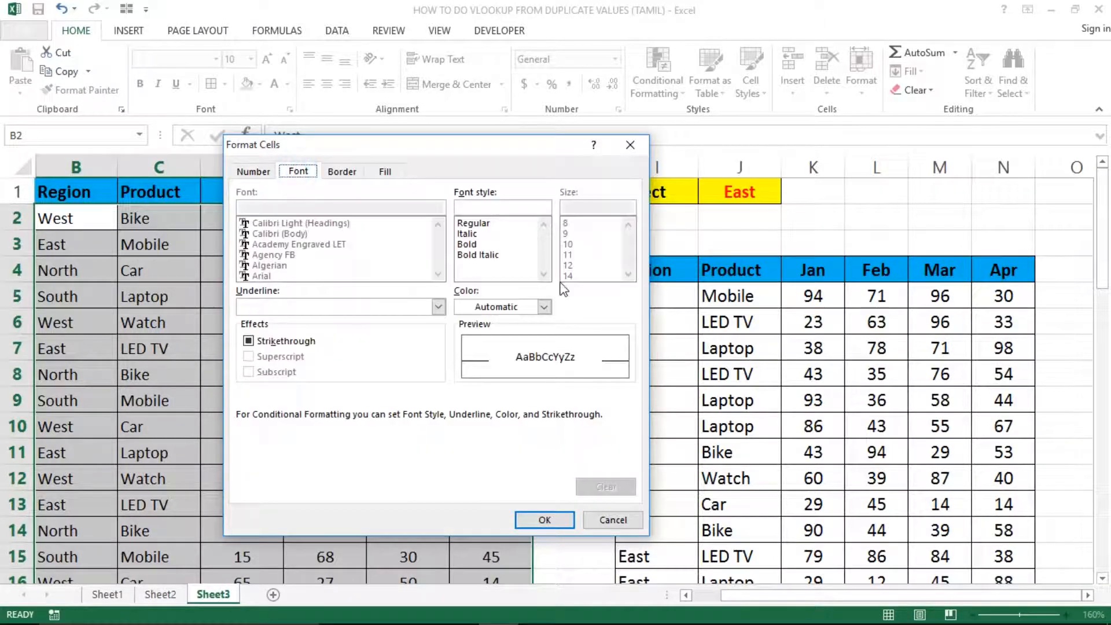
left_click(493, 234)
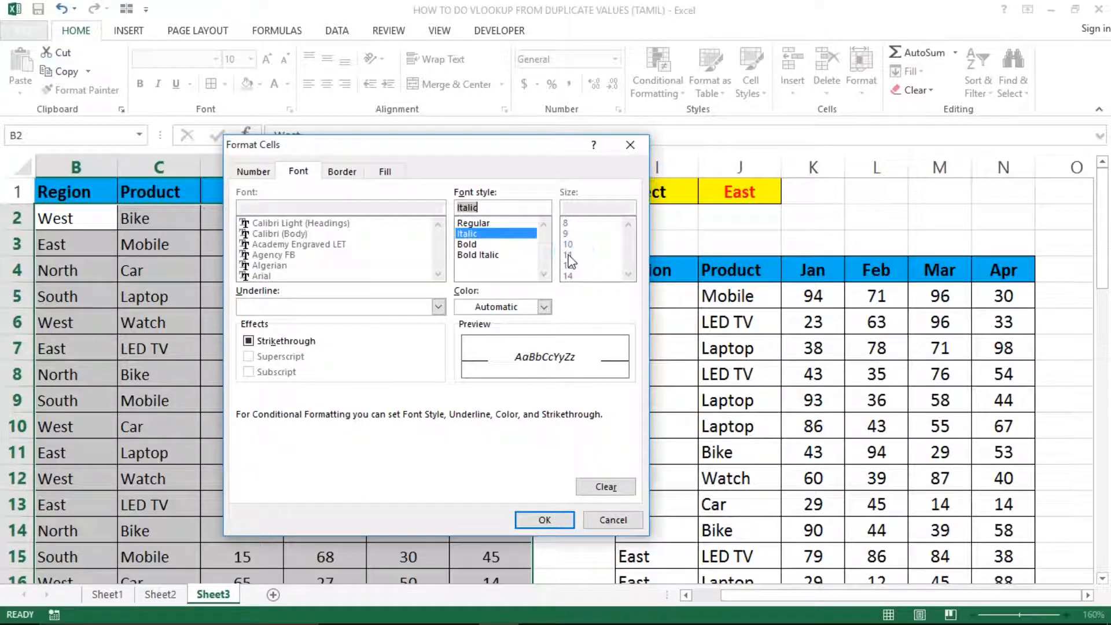
left_click(551, 521)
left_click(423, 480)
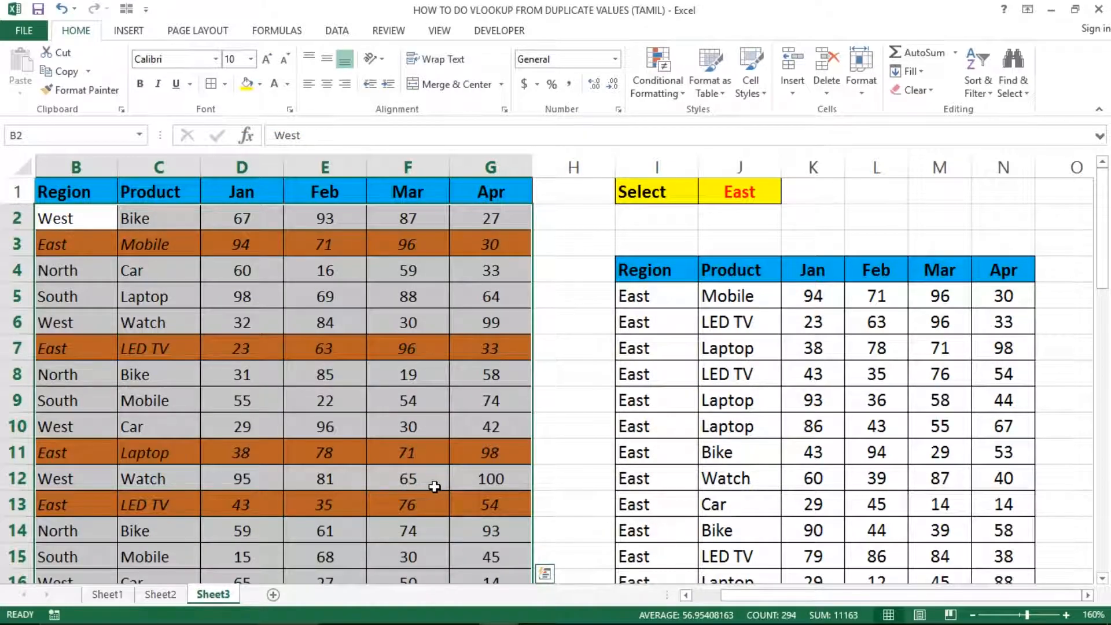
Start a formula-based conditional formatting rule for the output table's range I5:N24
left_click(618, 306)
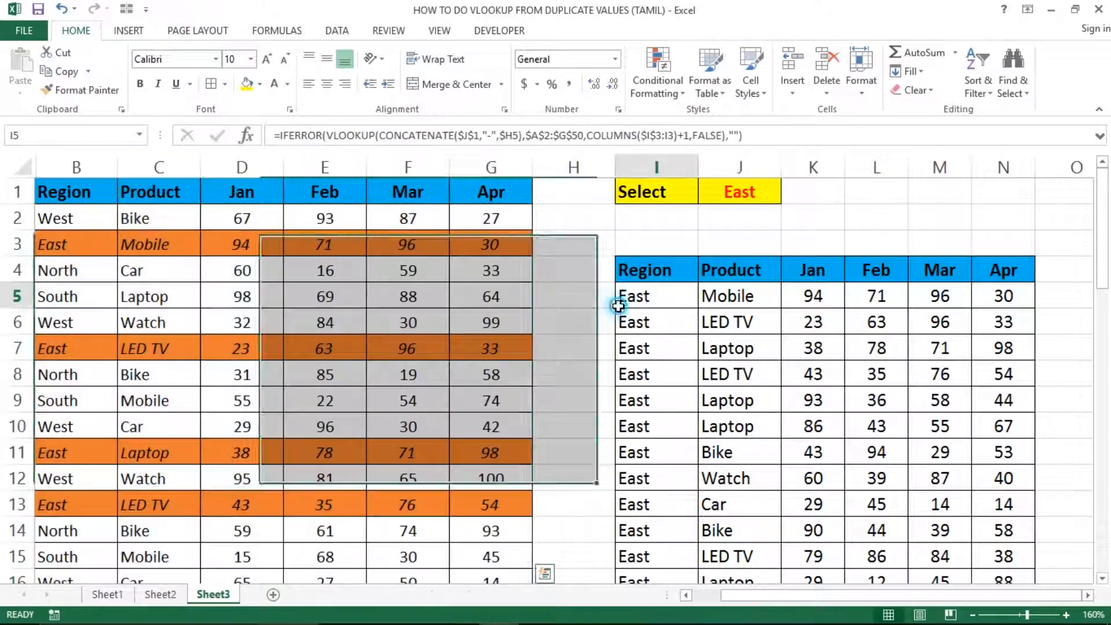
key("Right")
key("Left")
key("Up")
key("Down")
key("ctrl+shift+Right")
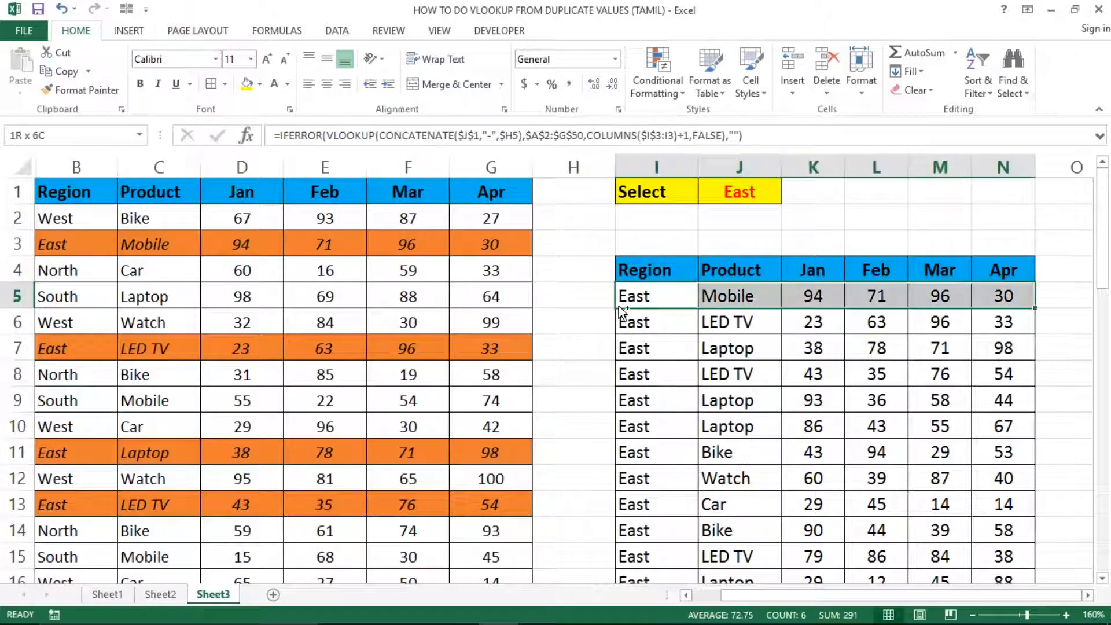
key("ctrl+shift+Down")
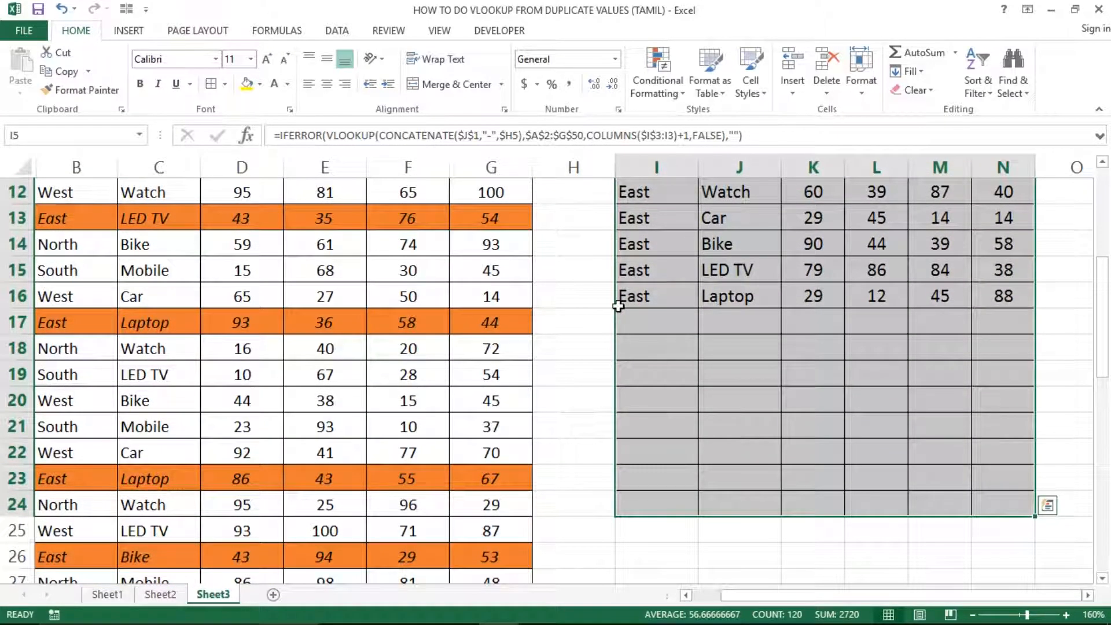
left_click(658, 81)
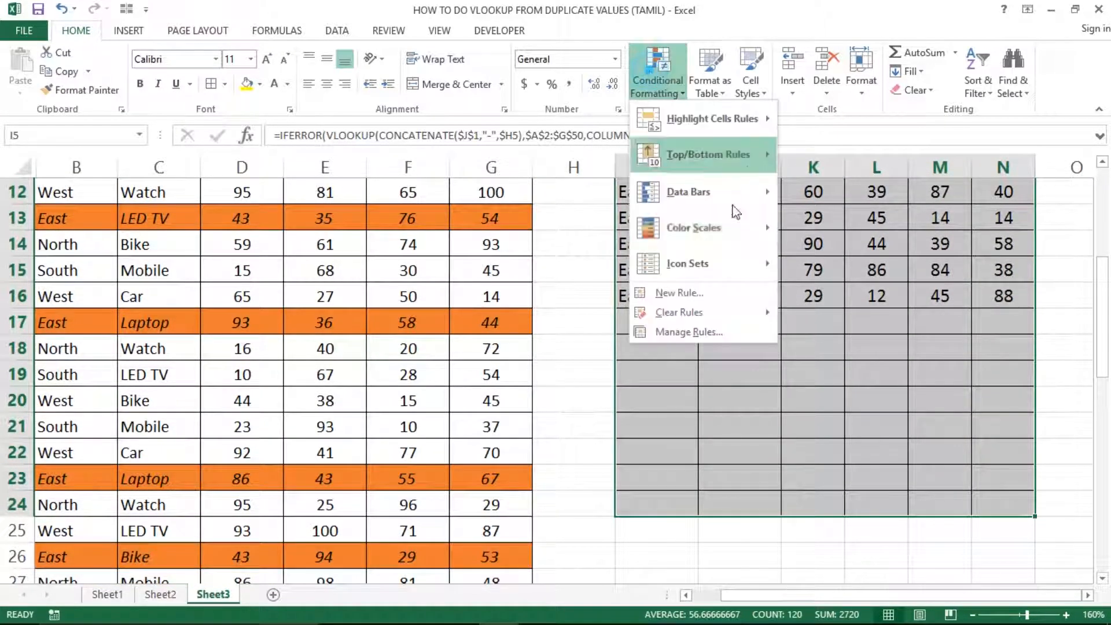
left_click(701, 299)
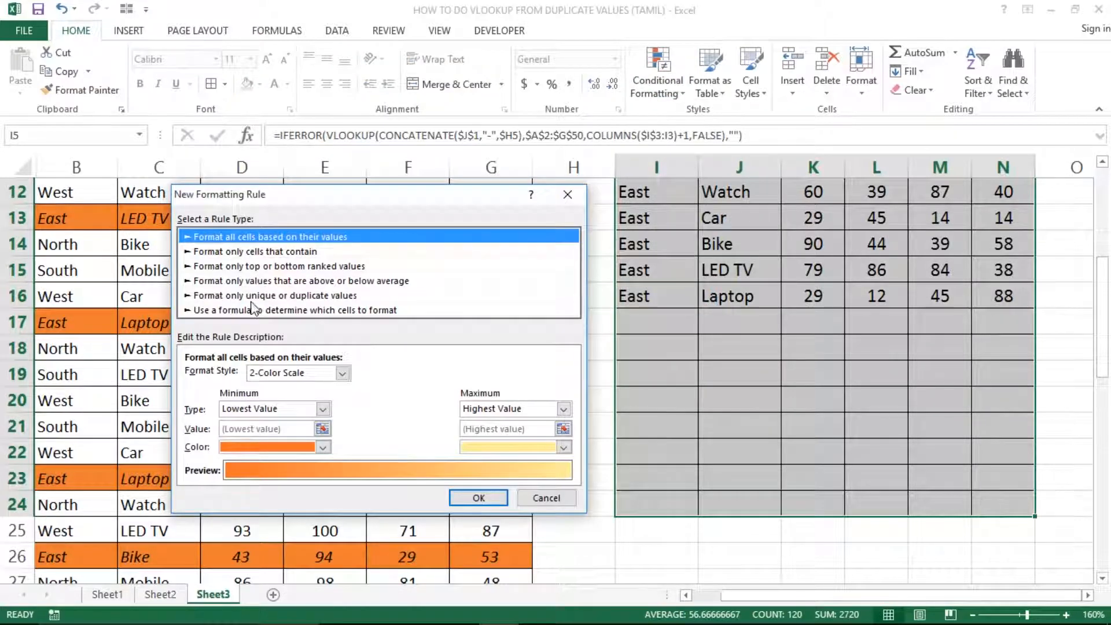
left_click(255, 311)
left_click(281, 377)
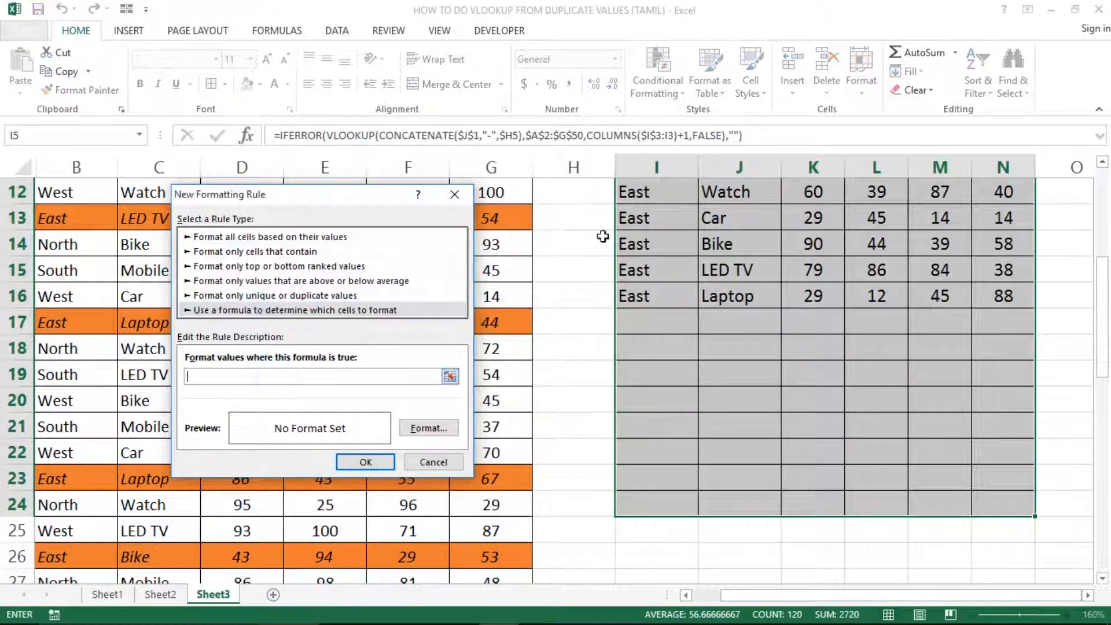
Enter the output table rule's formula as =$I5=$J$1 to match rows with the selected region
left_click(669, 218)
scroll(668, 217, "up", 3)
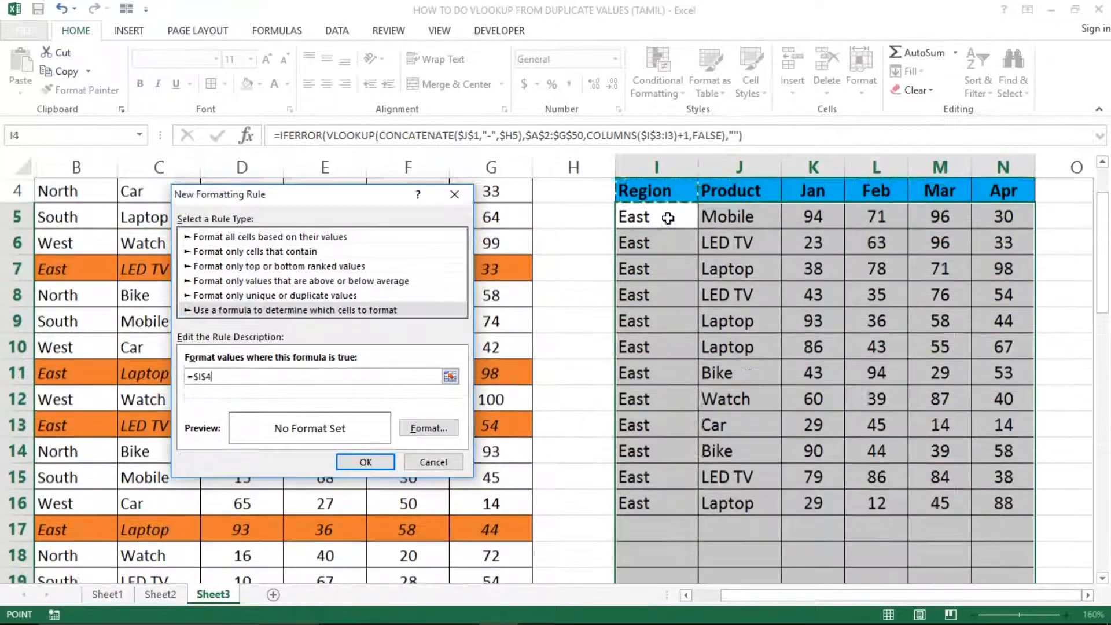
left_click(669, 218)
key("Down")
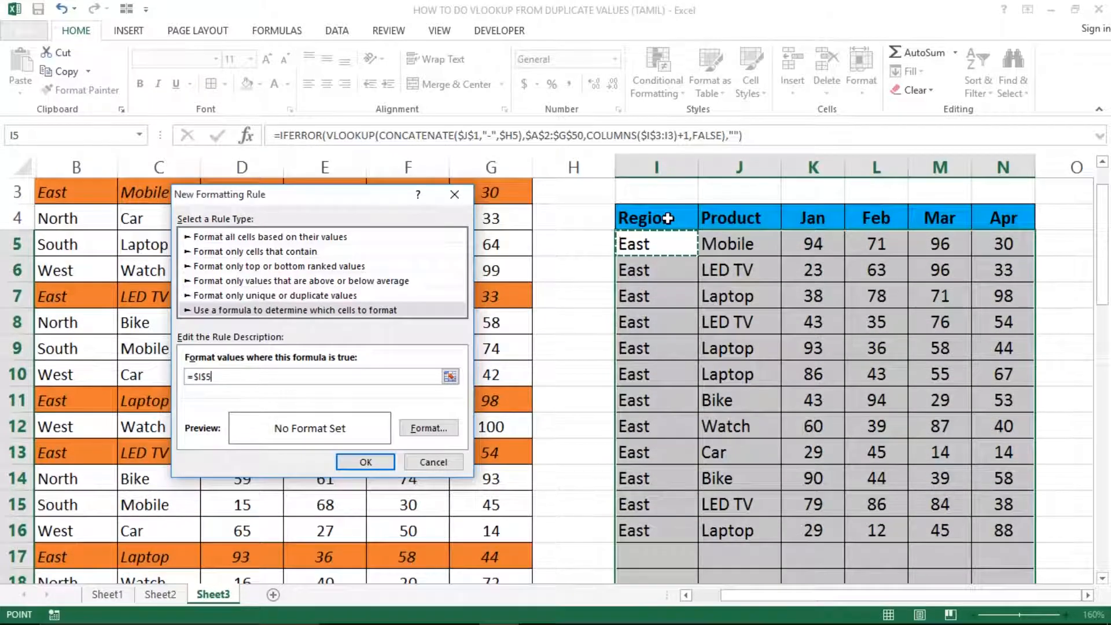
key("F4")
type("=")
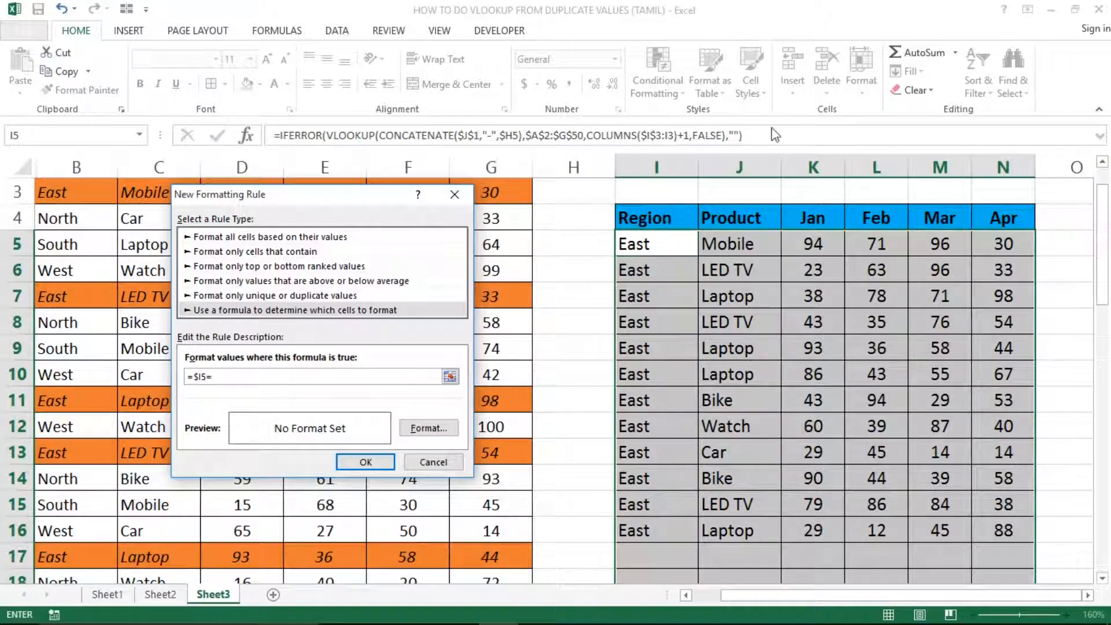
left_click(656, 195)
key("Up")
key("Up")
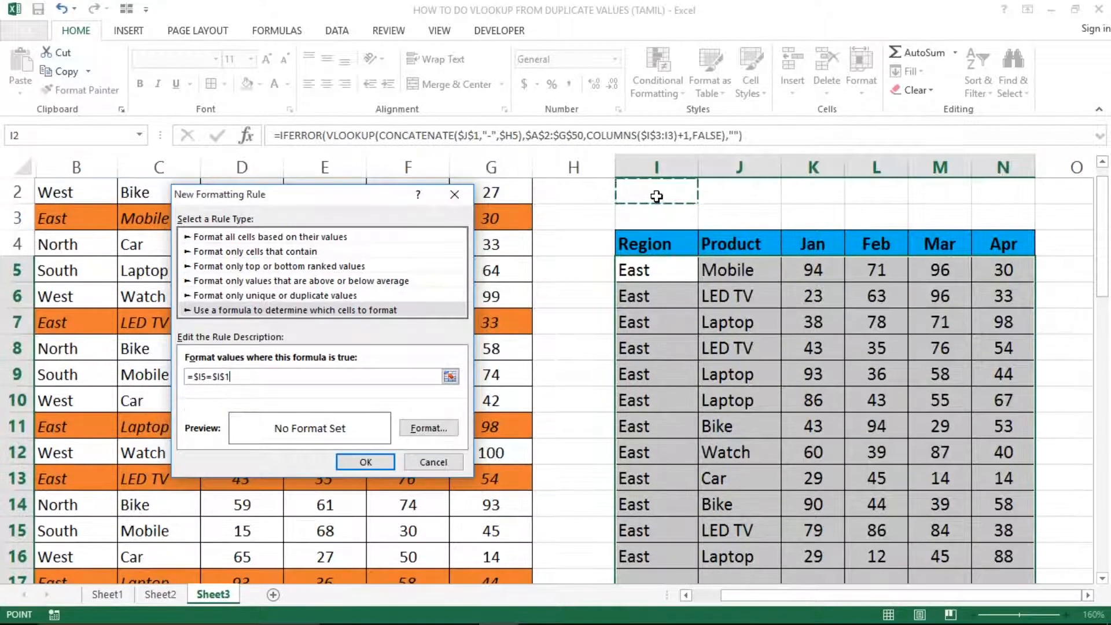
key("Right")
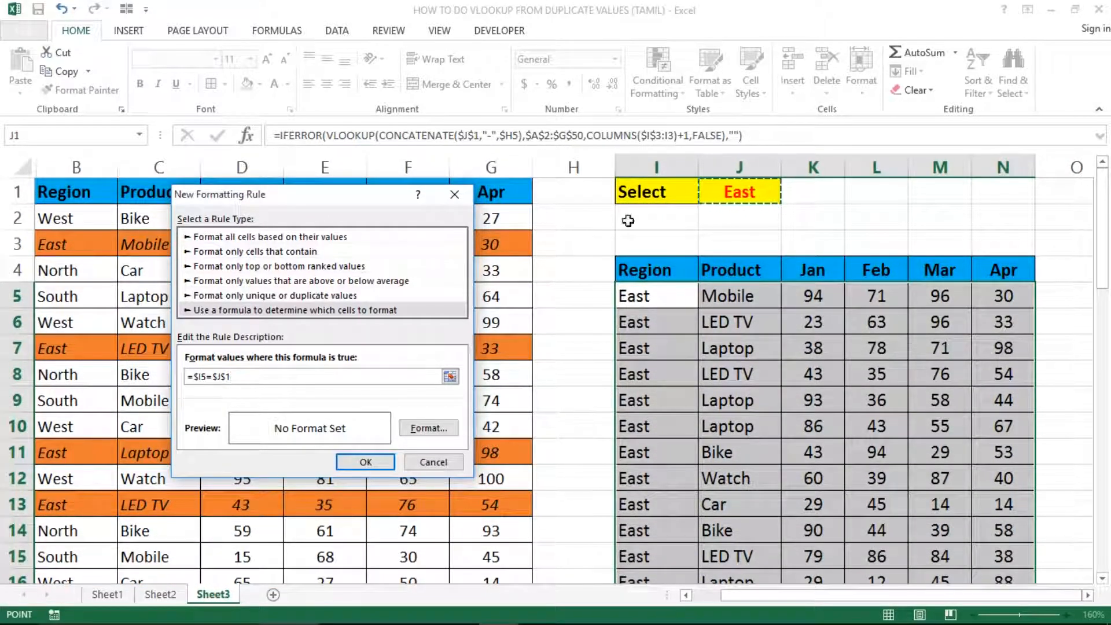
Give the output table rule an orange fill with italic font and apply it to the range
left_click(426, 428)
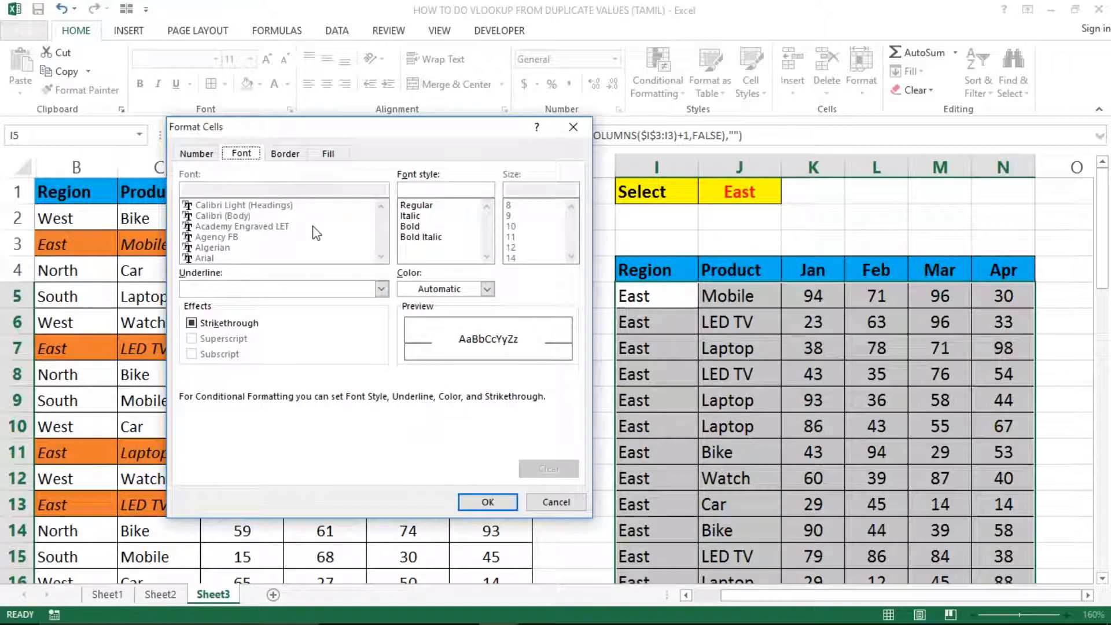
left_click(329, 154)
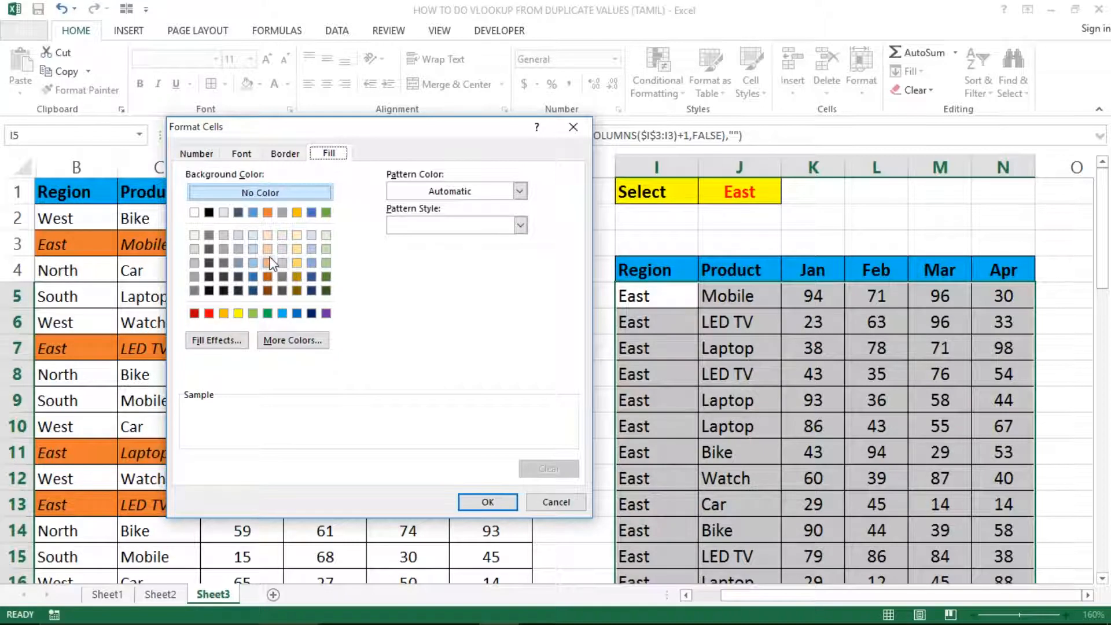
left_click(268, 213)
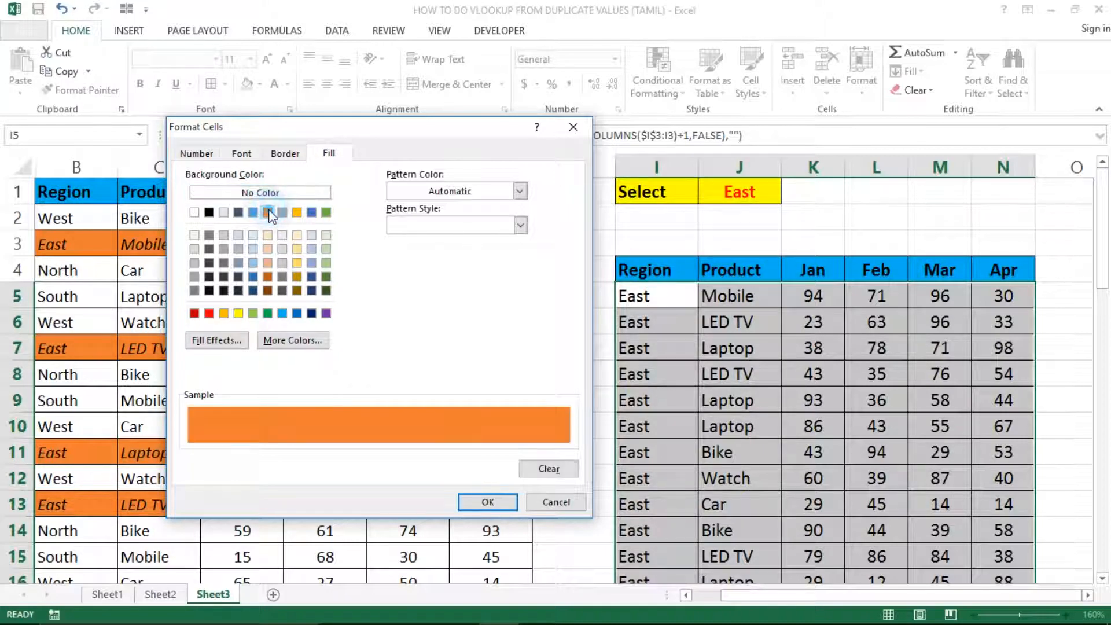
left_click(488, 503)
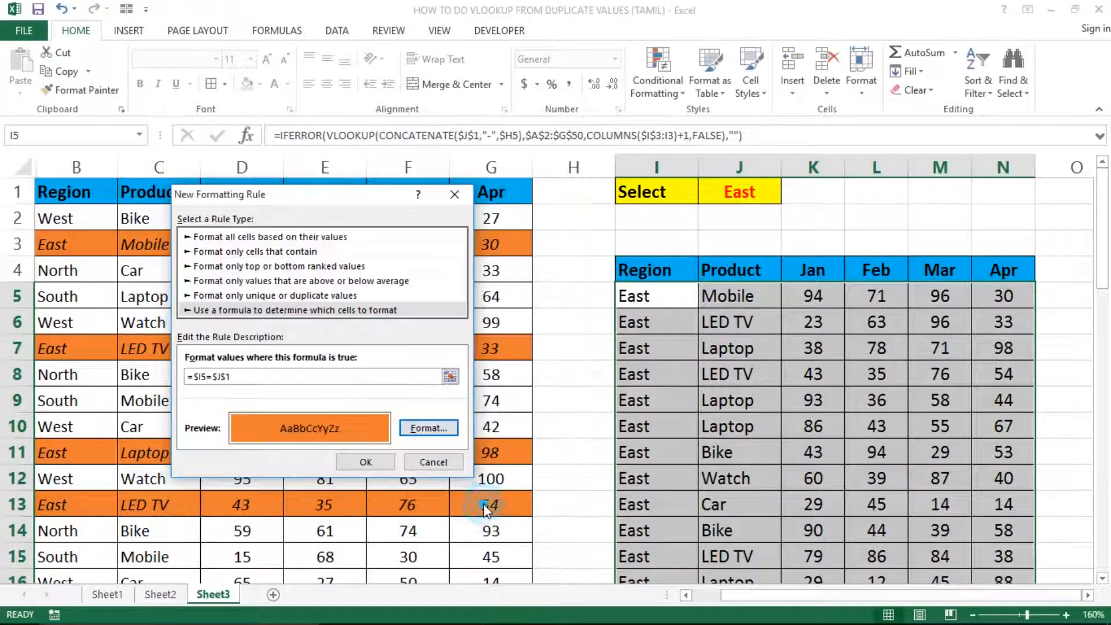
left_click(428, 428)
left_click(252, 153)
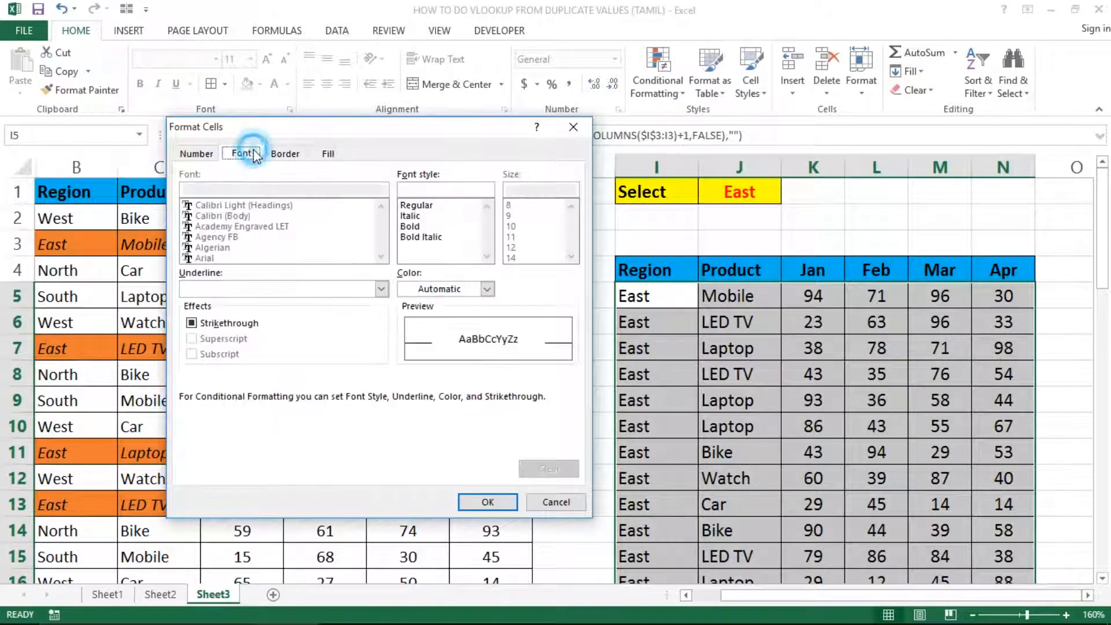
left_click(412, 216)
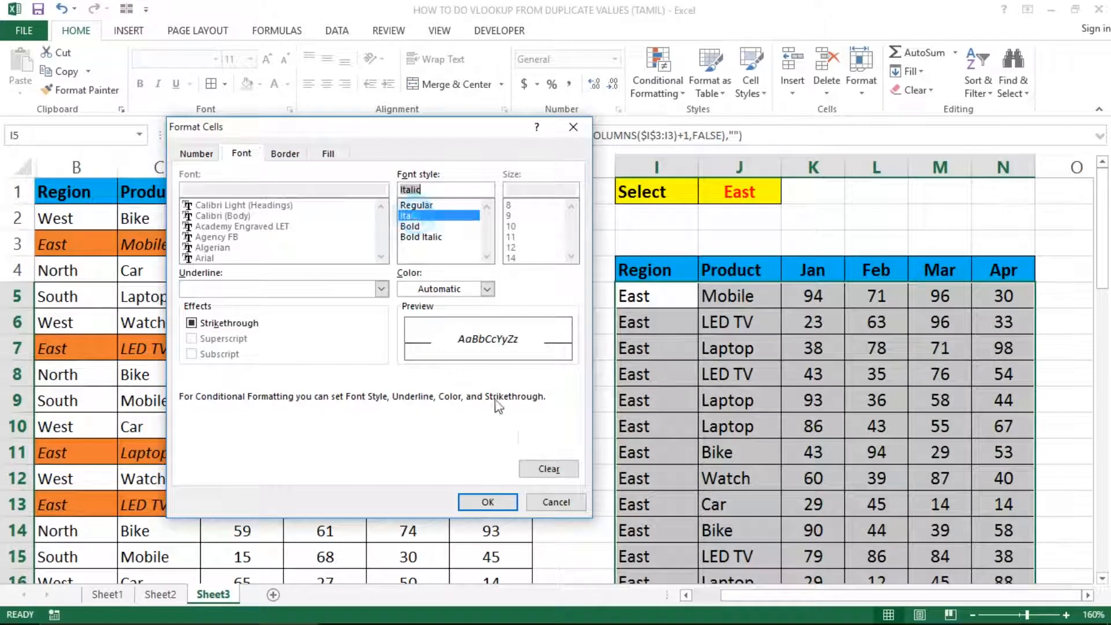
left_click(488, 501)
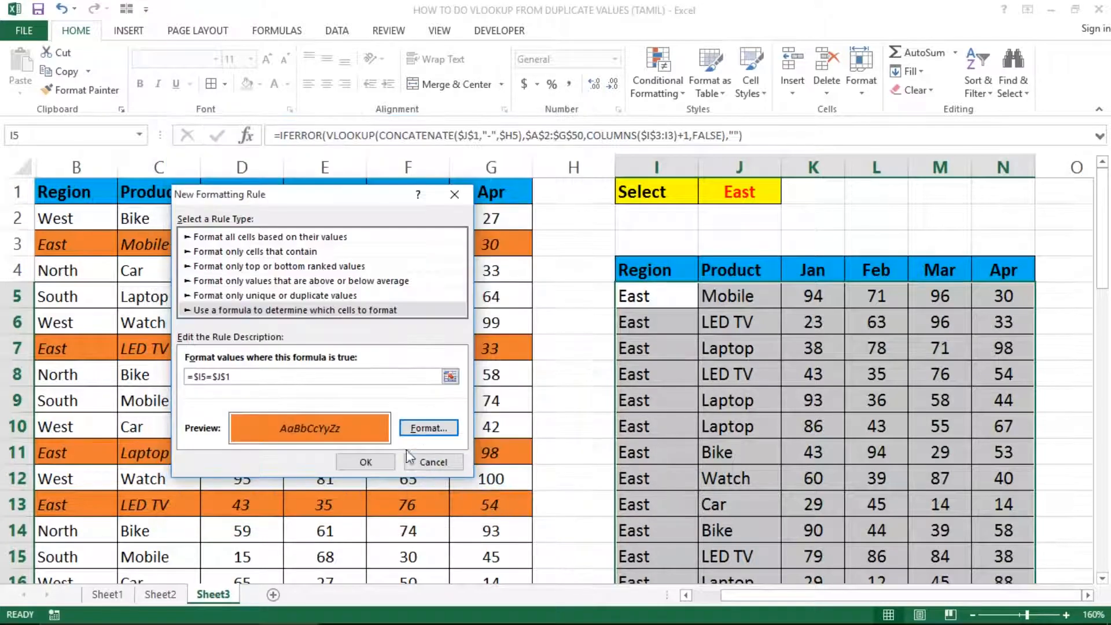
left_click(367, 460)
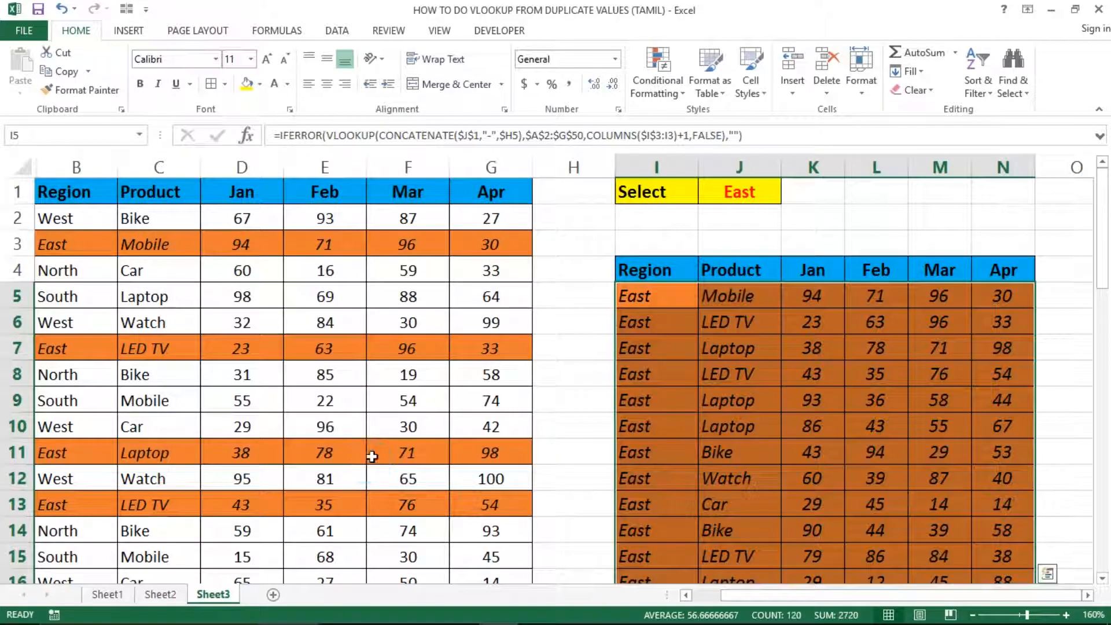
left_click(783, 311)
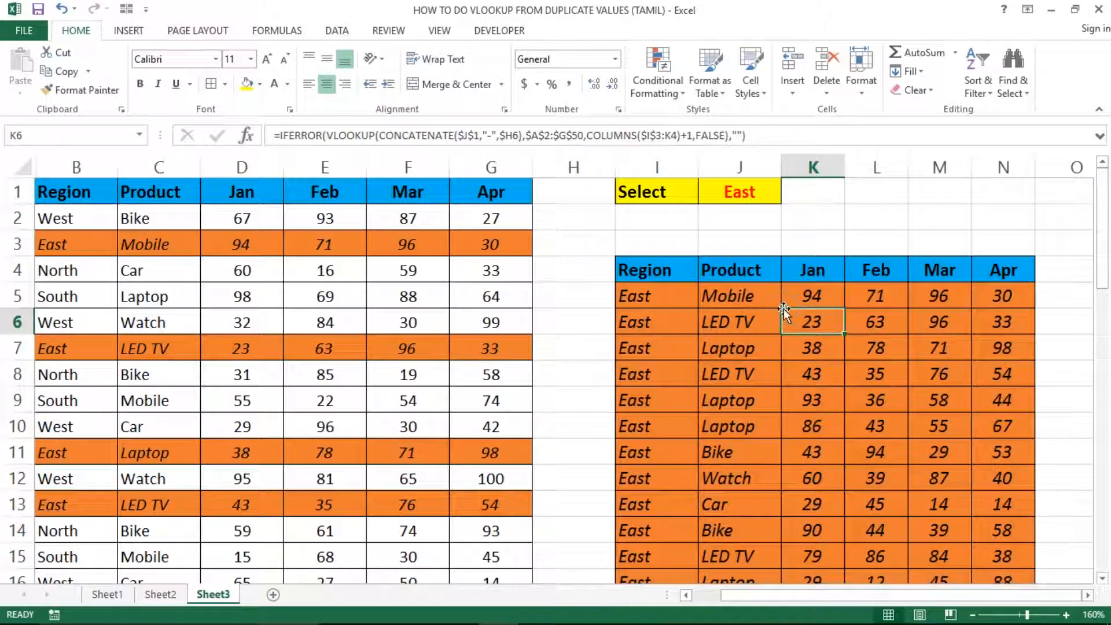
Change the region selected in J1 to North to test the highlighting in both tables
key("Up")
key("Up")
key("Up")
key("Up")
key("Up")
key("Left")
key("Left")
key("ctrl+Home")
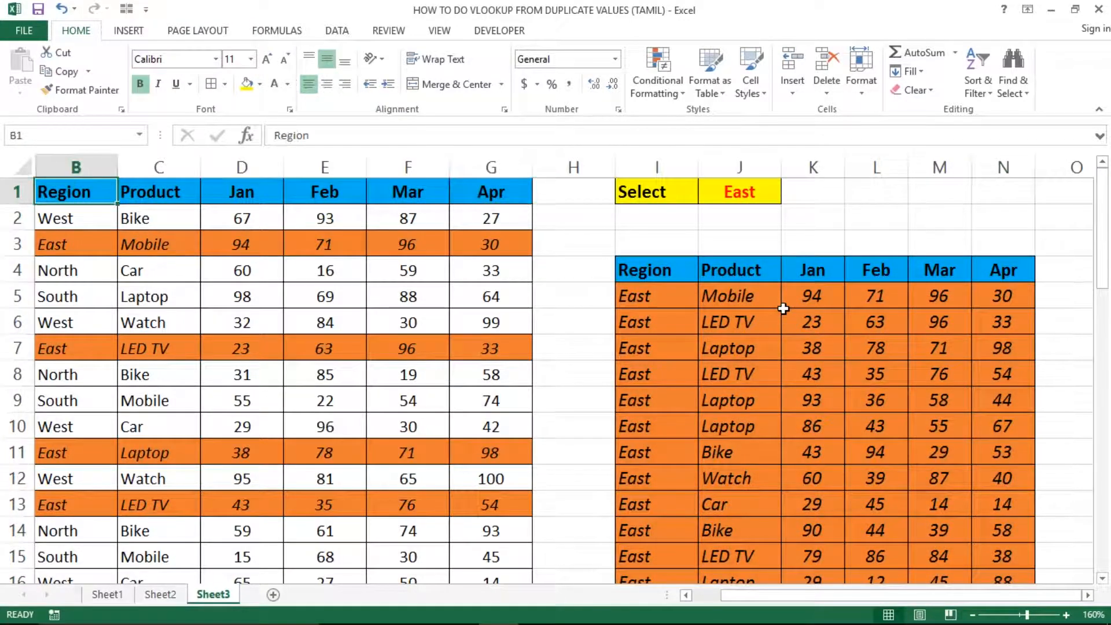
left_click(757, 196)
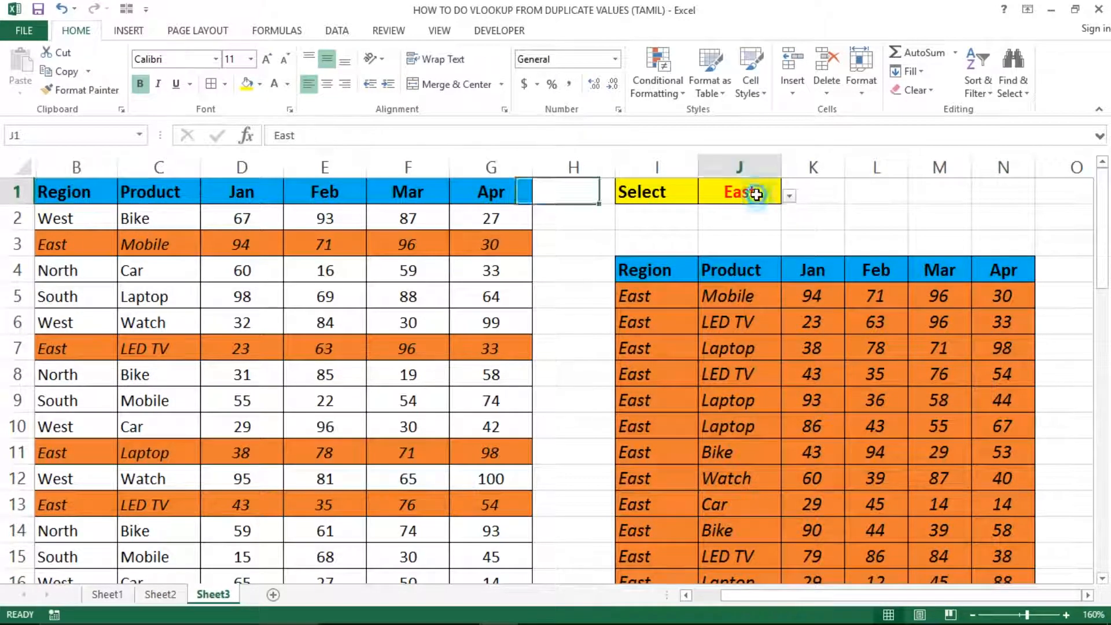
left_click(790, 195)
left_click(699, 249)
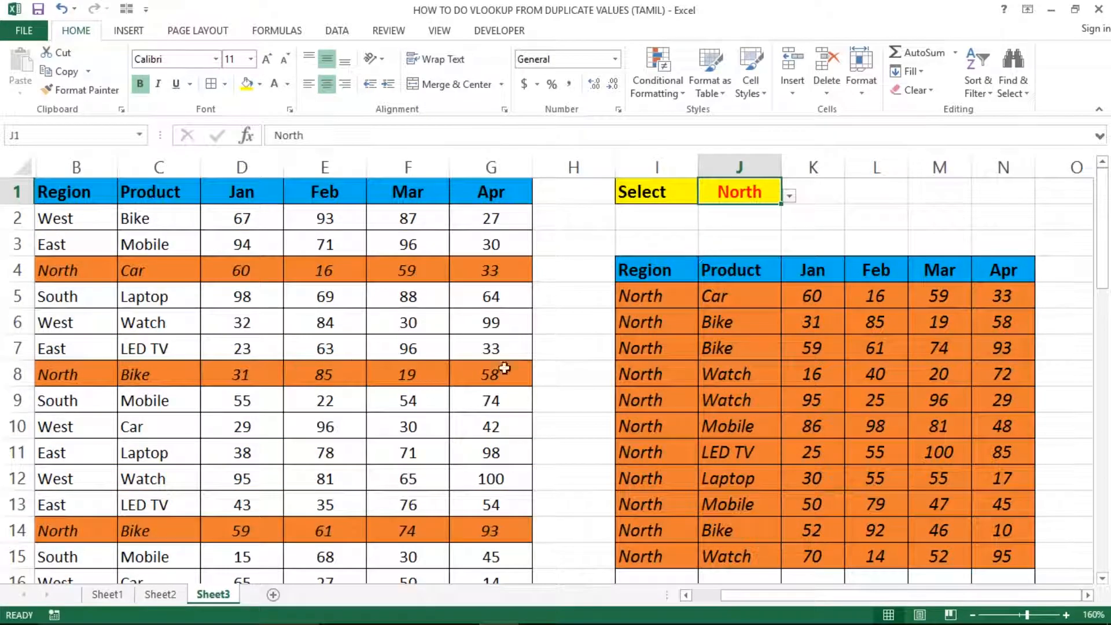
Examine the output table's rows for North, from its header down past the last bordered row
left_click(629, 310)
key("Right")
key("Left")
key("Up")
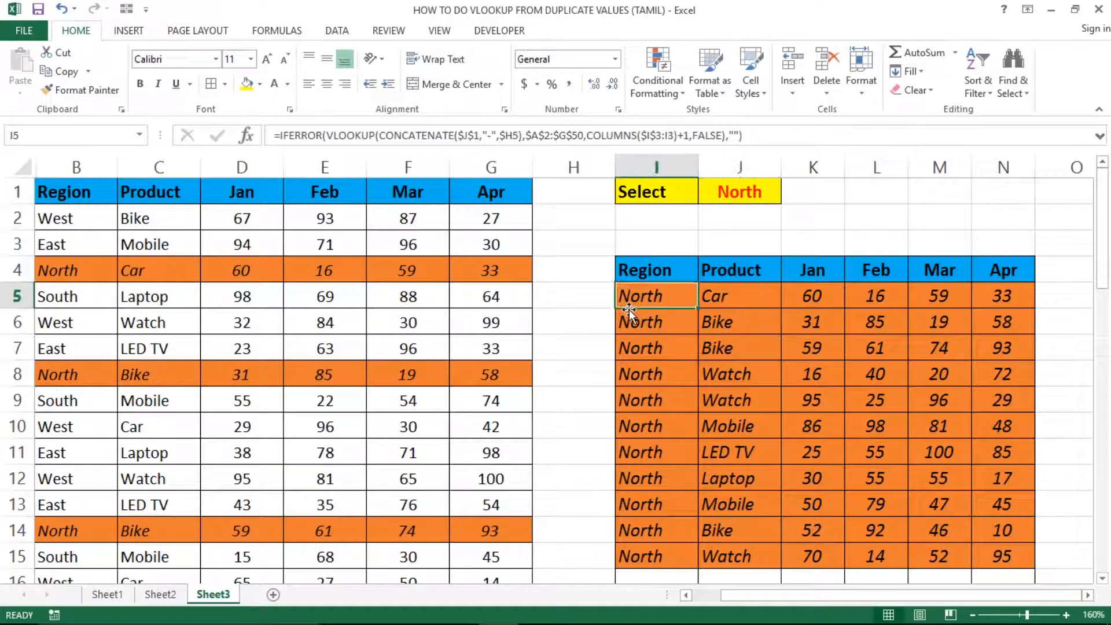
key("Right")
key("shift+Right")
key("shift+Right")
key("shift+Right")
key("shift+Right")
key("shift+Right")
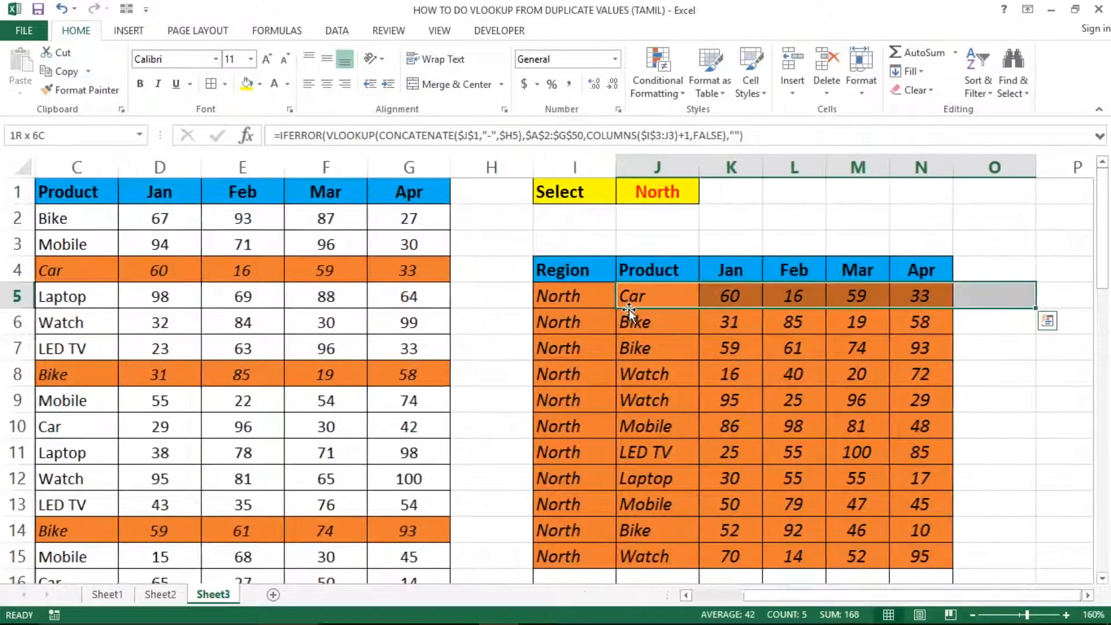
key("shift+Left")
key("shift+Down")
key("shift+Down")
key("shift+Down")
key("shift+Down")
key("shift+Down")
key("shift+Down")
key("shift+Down")
key("shift+Down")
key("shift+Down")
key("shift+Down")
key("shift+Down")
key("shift+Down")
key("shift+Down")
key("shift+Down")
key("shift+Down")
key("shift+Down")
key("shift+Down")
key("shift+Down")
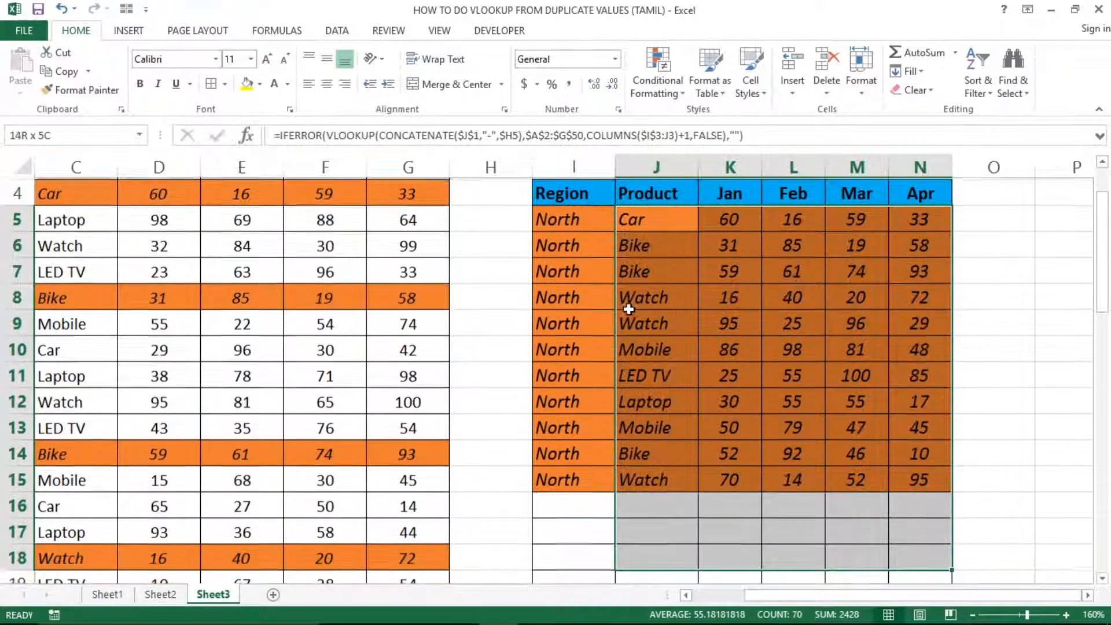
key("ctrl+Down")
key("Down")
key("Down")
key("ctrl+Up")
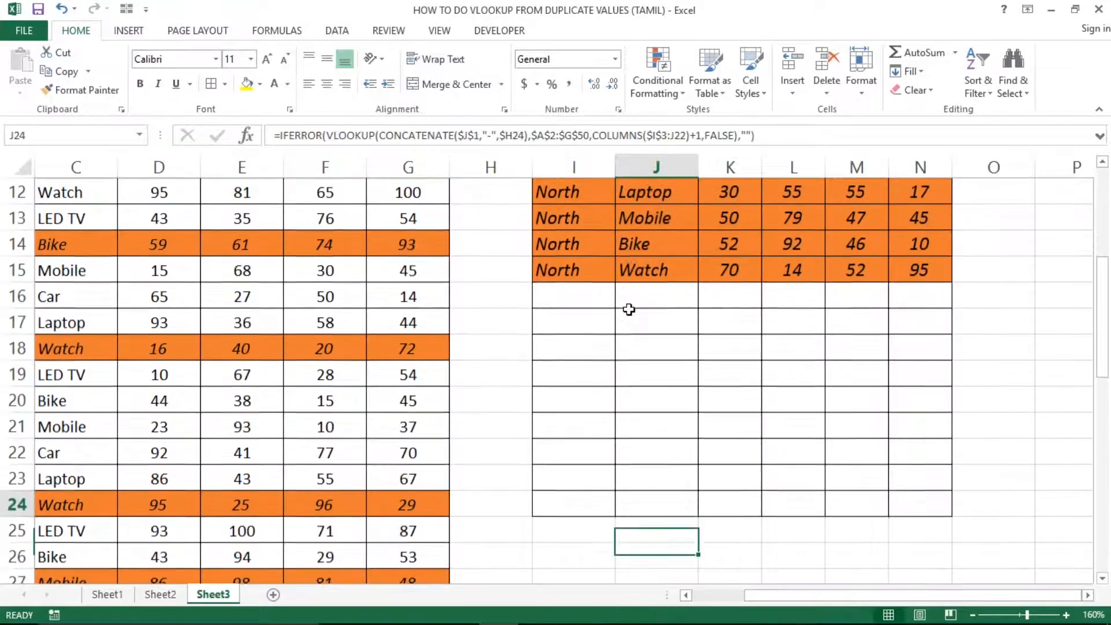
key("ctrl+Up")
key("ctrl+Up")
key("ctrl+Down")
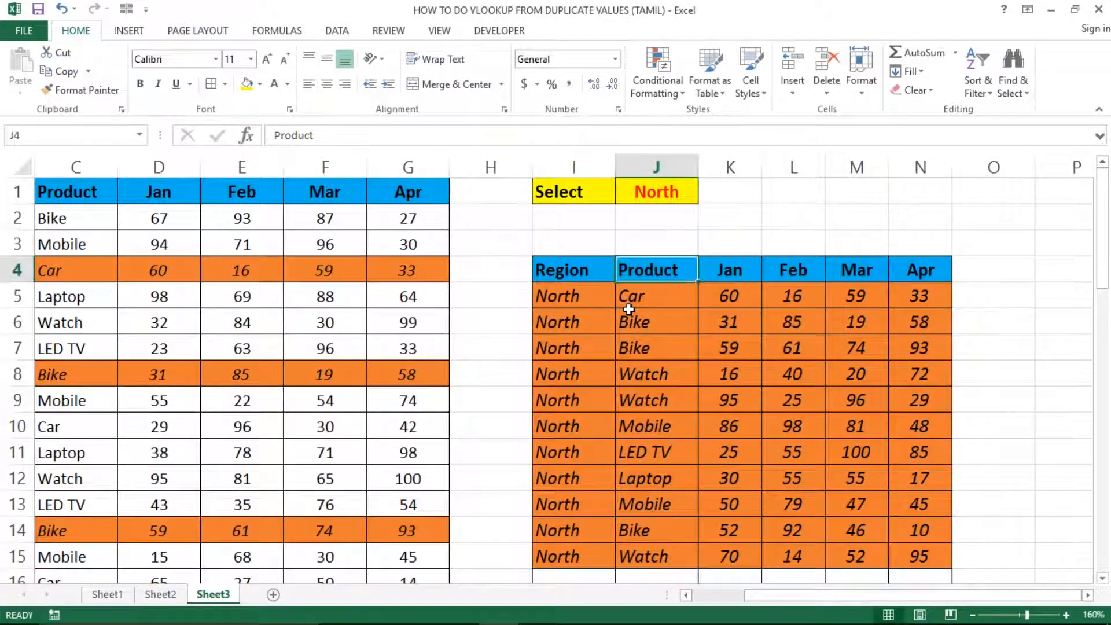
Examine the whole source table from its Region header to its last row for the North highlighting
key("Left")
key("ctrl+Left")
key("ctrl+Left")
key("ctrl+Up")
key("Right")
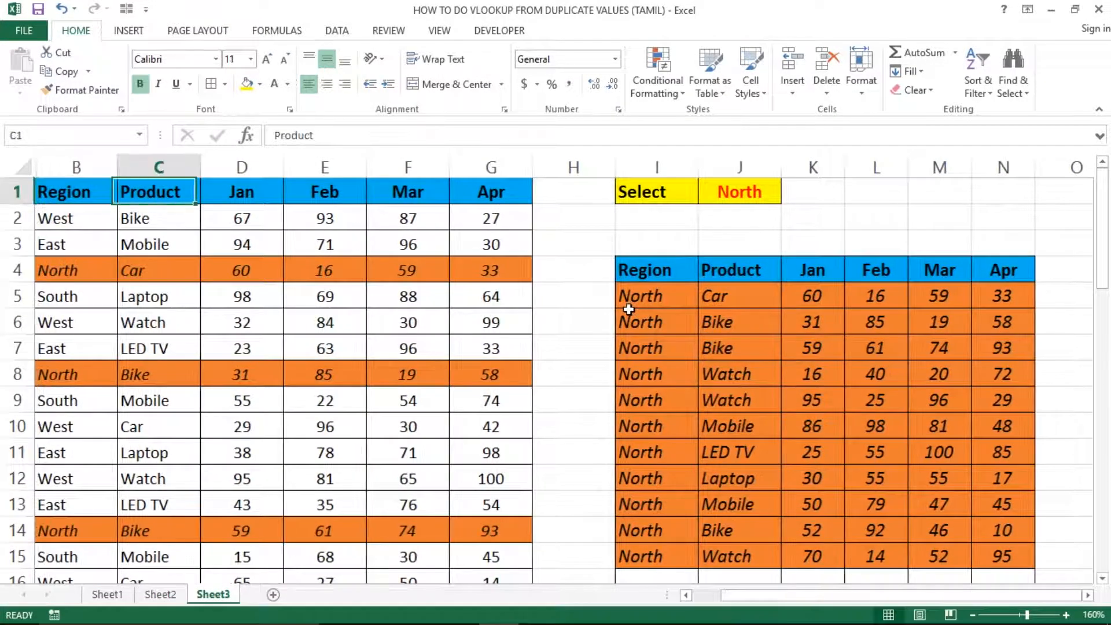
key("Left")
key("ctrl+shift+Right")
key("ctrl+shift+Down")
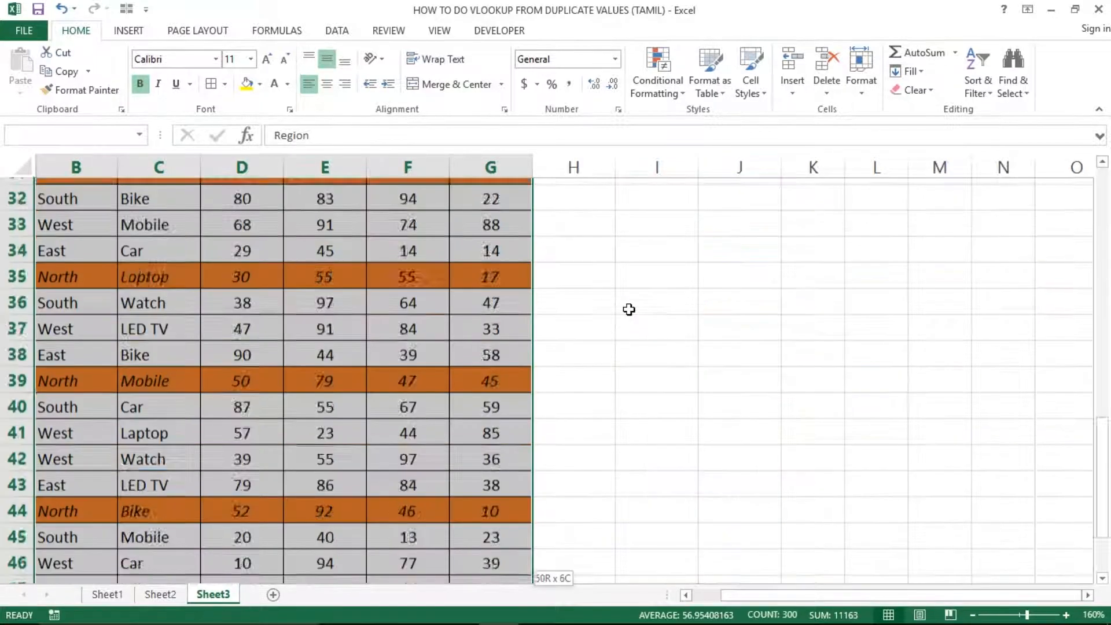
key("Up")
key("Down")
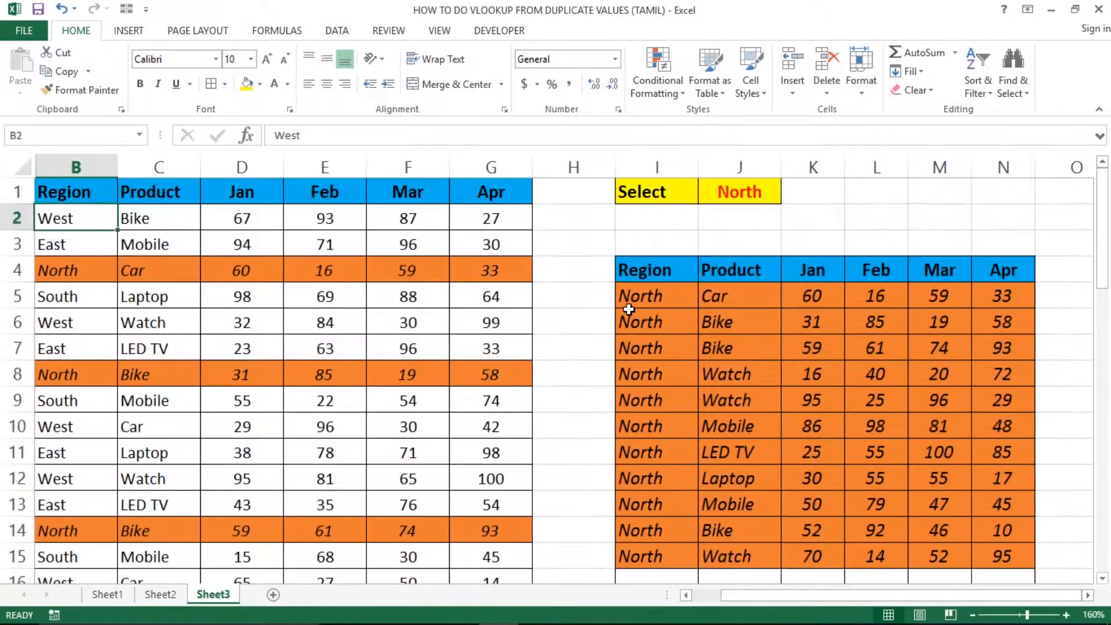
key("Up")
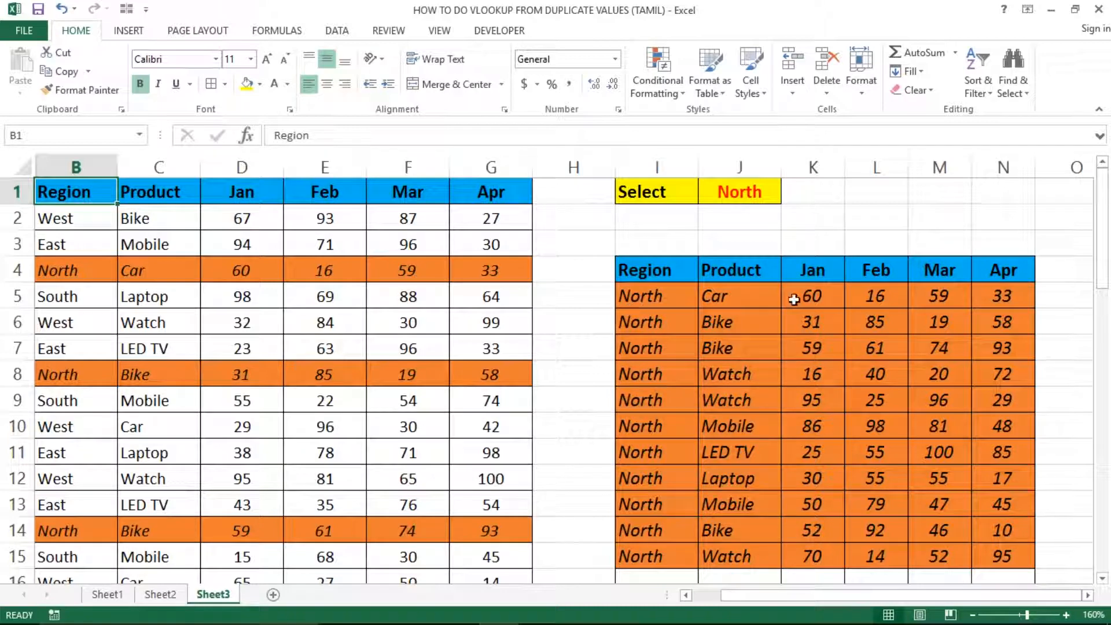
Switch the region in J1 to East, South and finally West to test both tables' highlighting
left_click(733, 202)
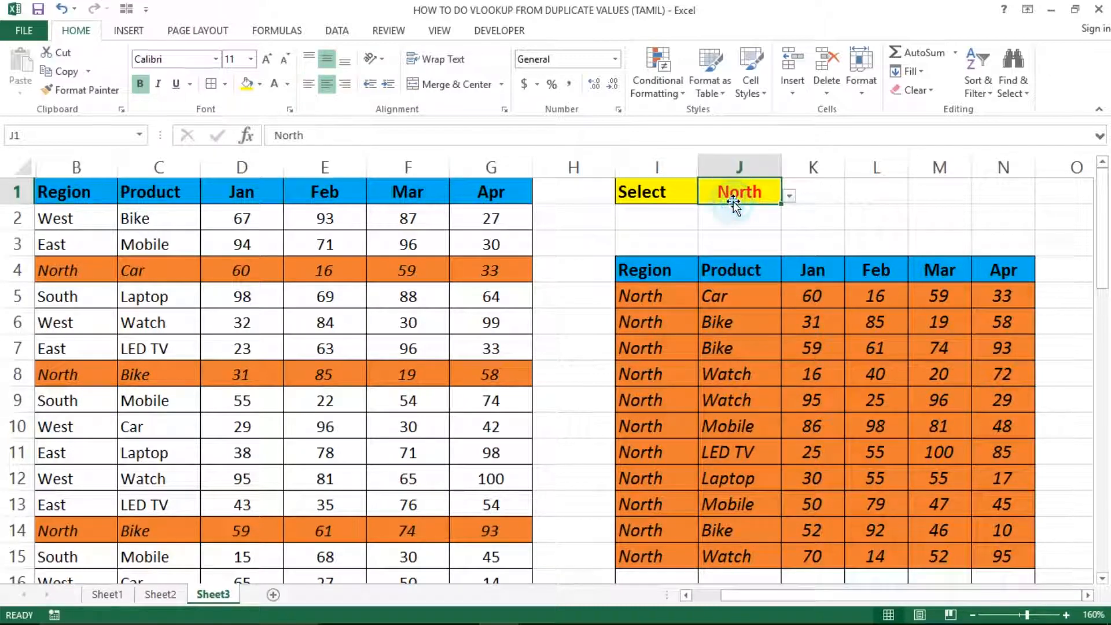
left_click(788, 197)
left_click(747, 231)
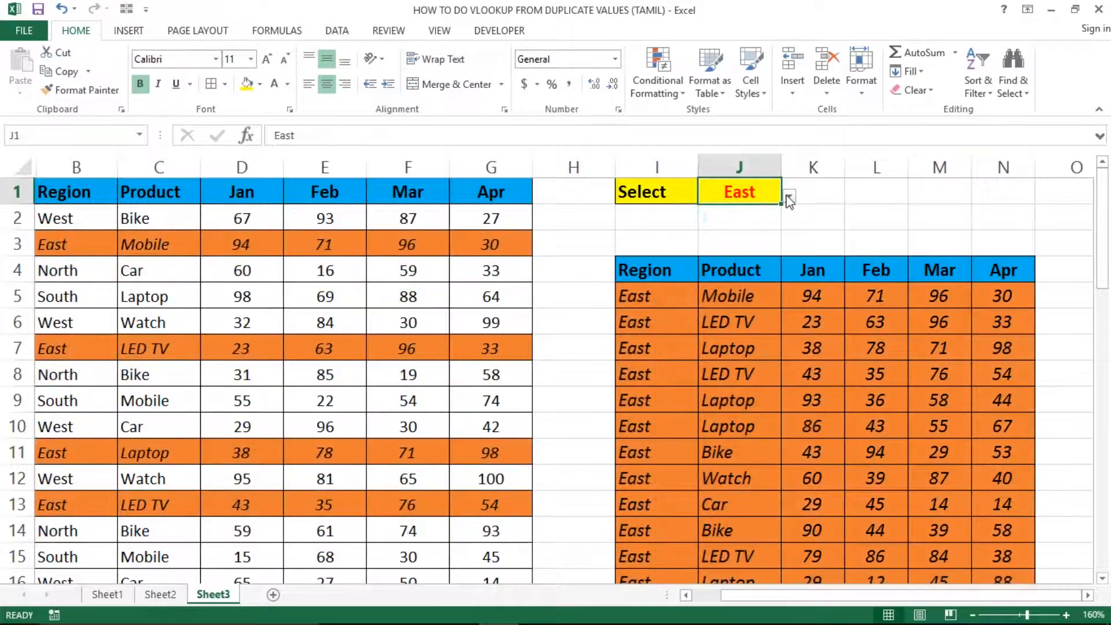
left_click(788, 196)
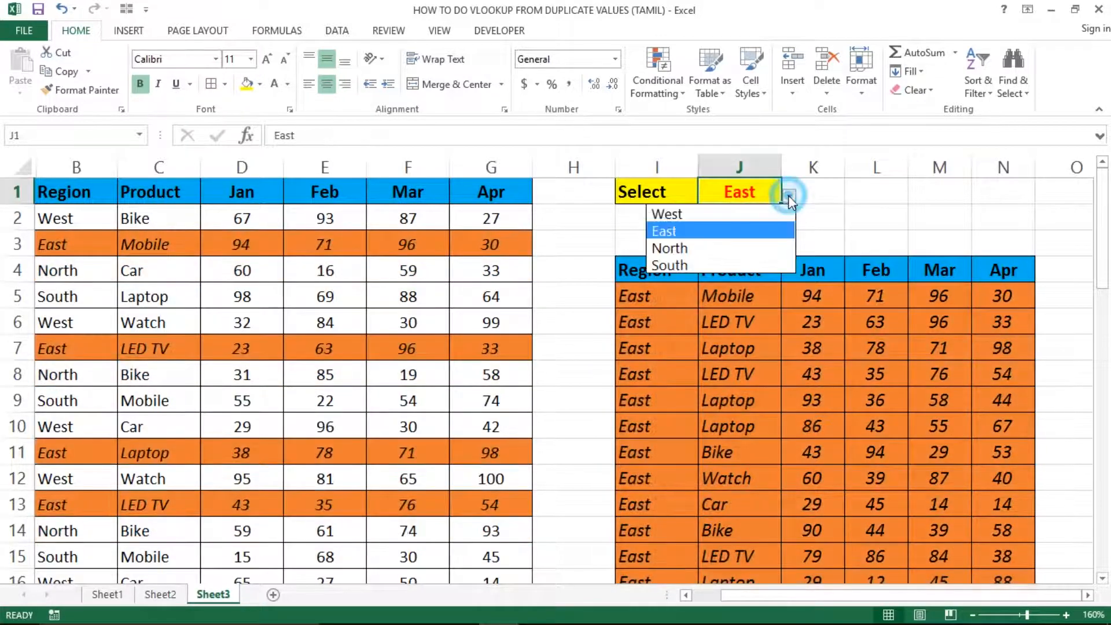
left_click(697, 264)
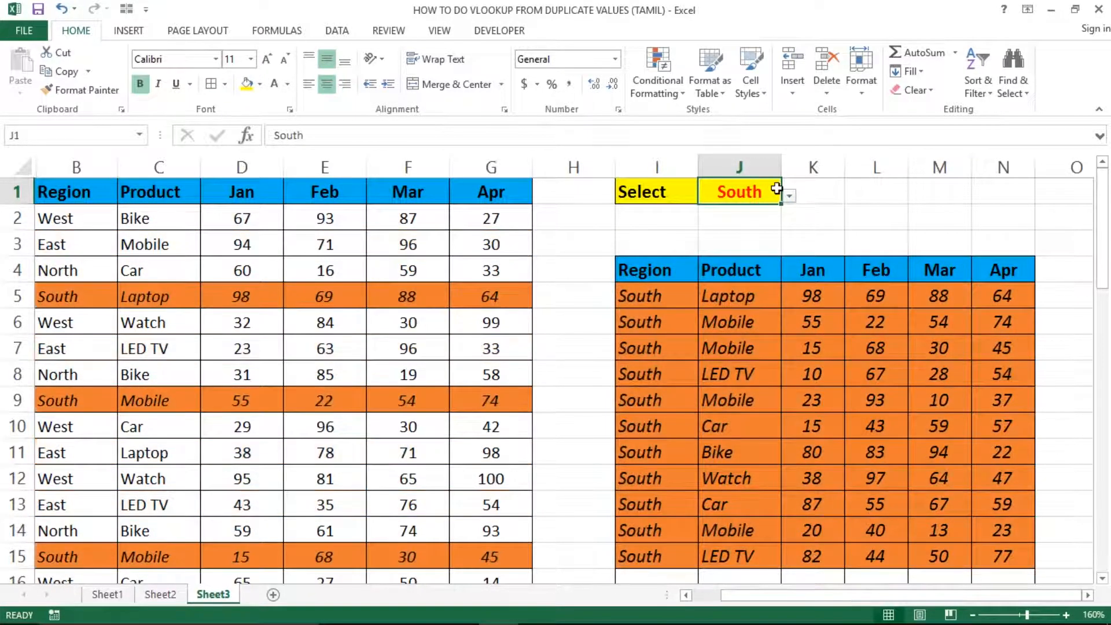
left_click(789, 196)
left_click(666, 215)
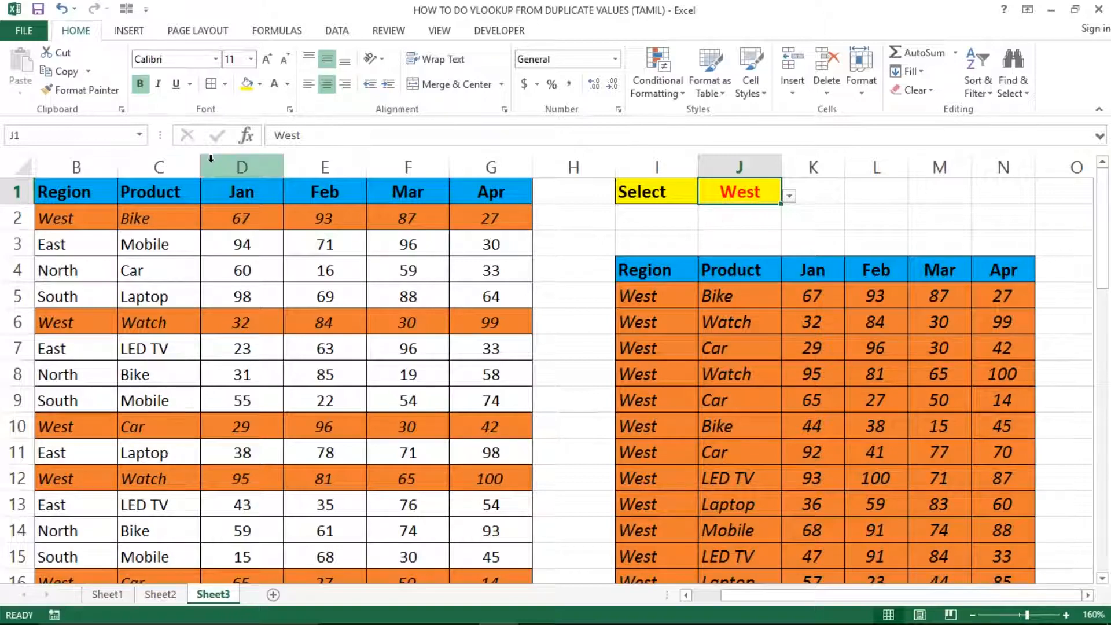
Enter =FORMULATEXT(A2) in the blank cell Q3 to show the helper column's formula as text
left_click(661, 227)
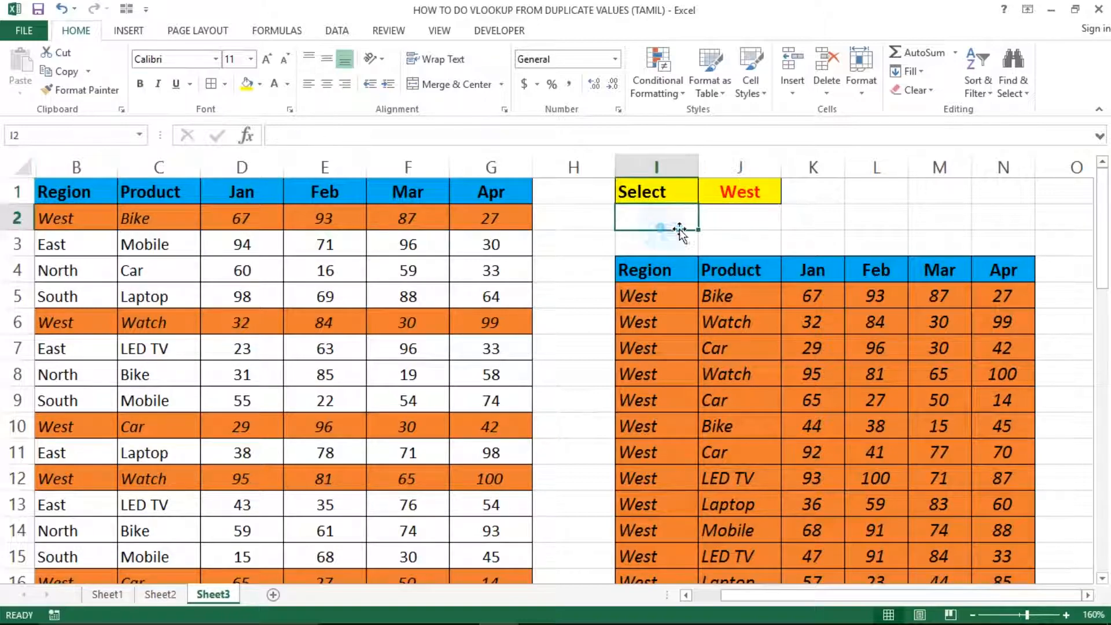
left_click(761, 258)
key("Right")
key("Right")
key("Right")
key("Right")
key("Right")
key("Right")
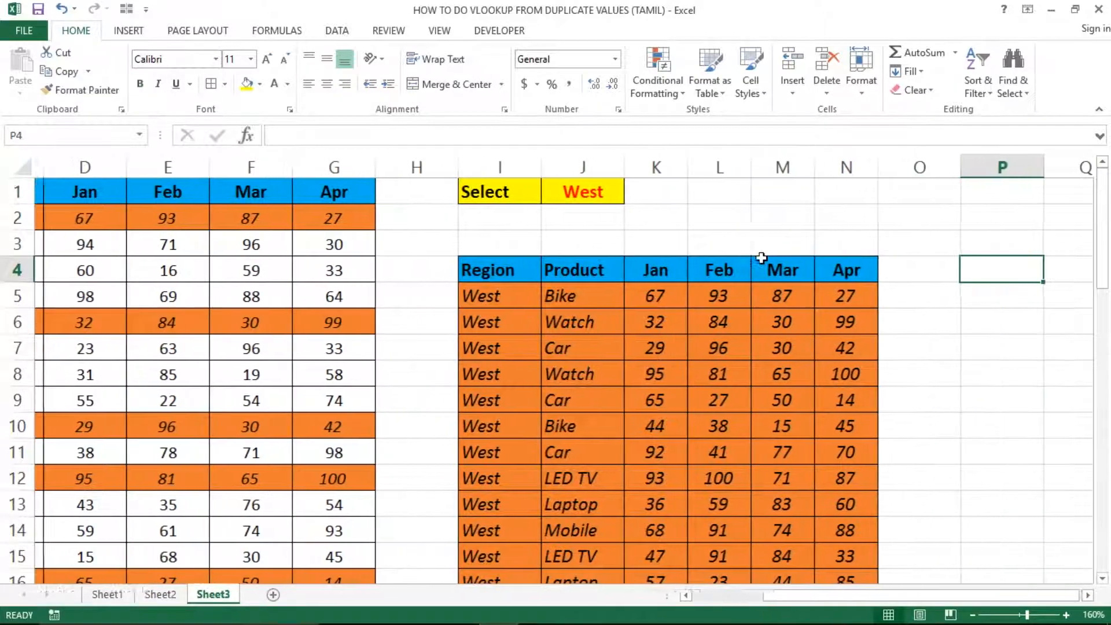
key("Left")
key("Right")
key("Right")
key("Right")
key("Right")
key("Right")
key("Right")
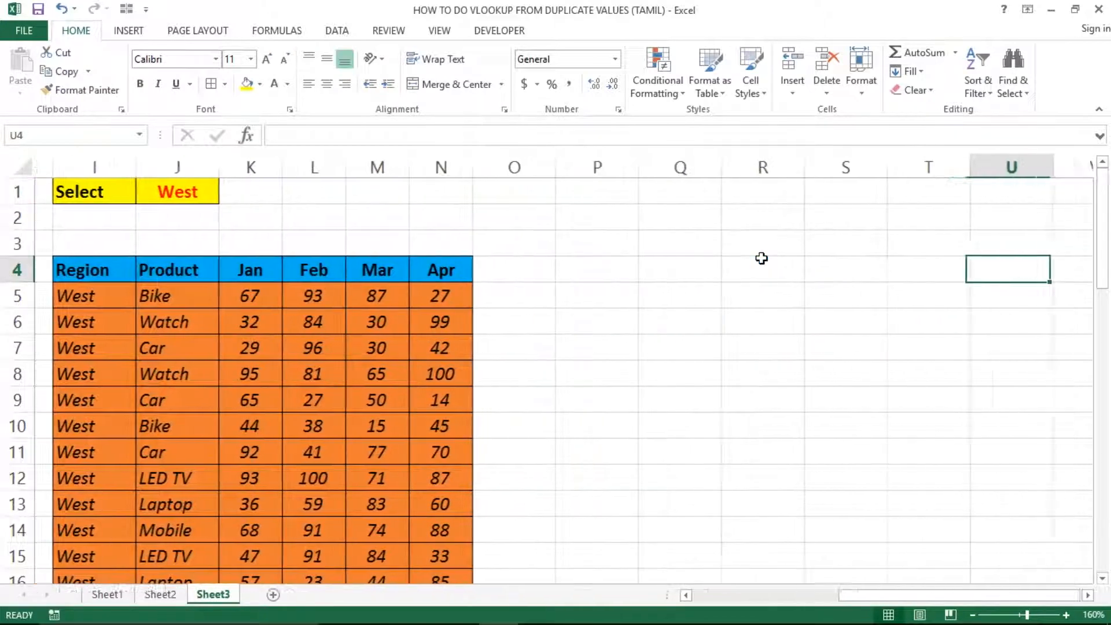
key("Left")
key("Left")
key("Left")
key("Left")
key("Left")
key("Down")
key("Up")
key("Up")
key("Up")
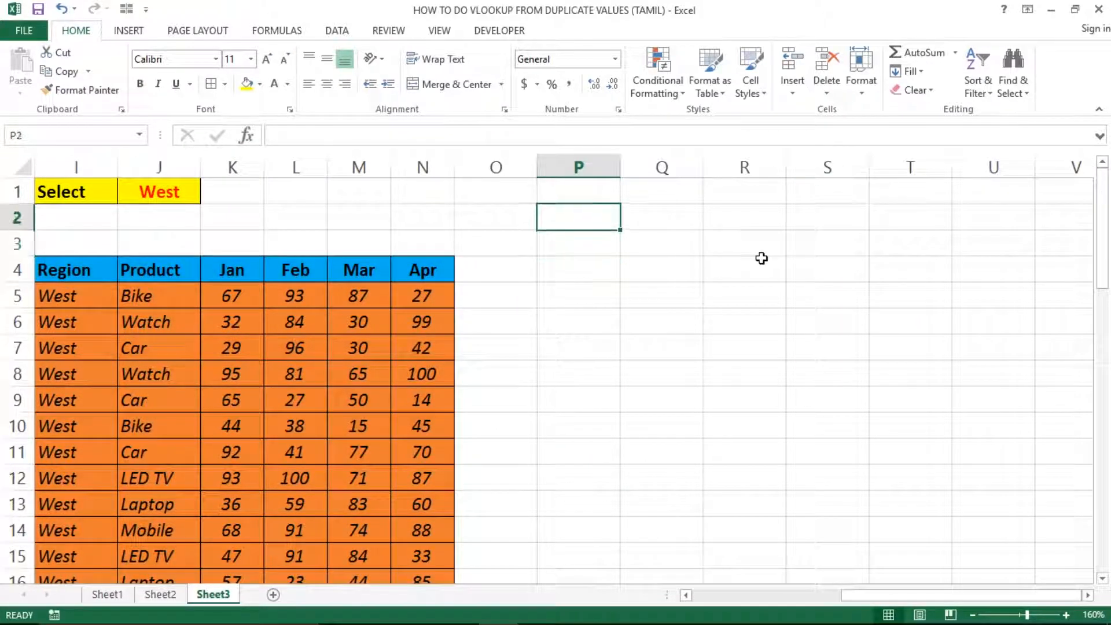
key("Down")
key("Right")
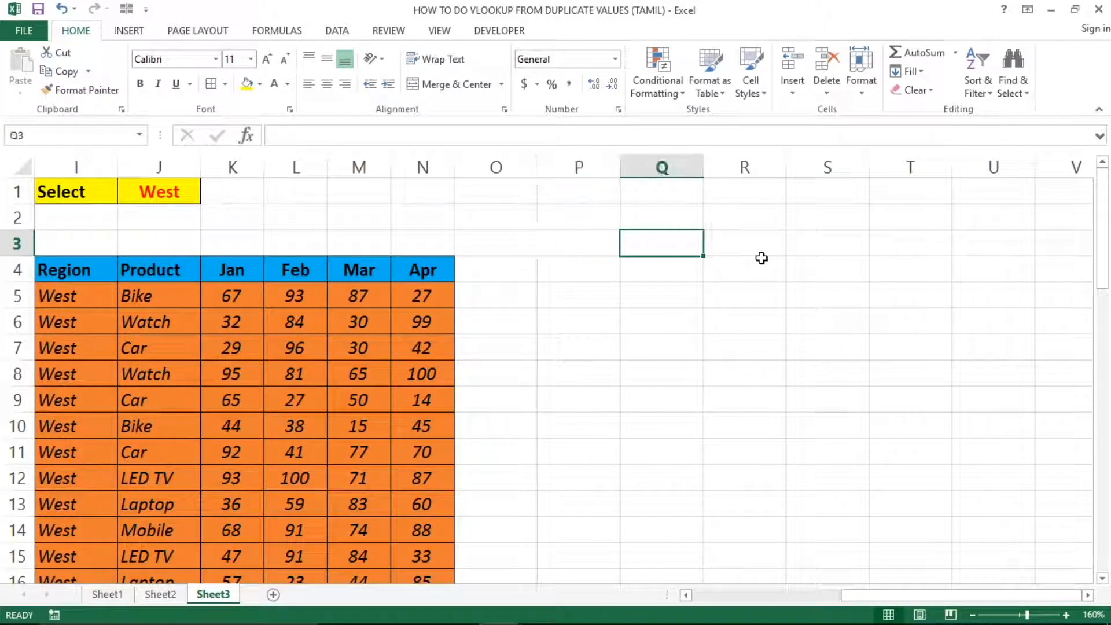
type("=form")
key("Tab")
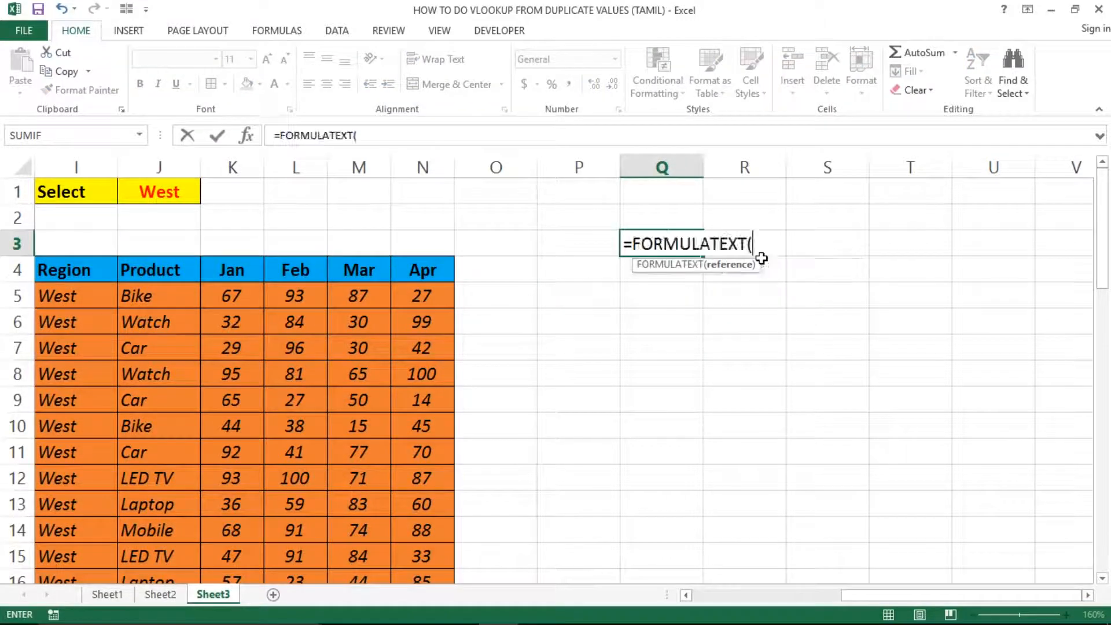
type("A1")
key("BackSpace")
key("BackSpace")
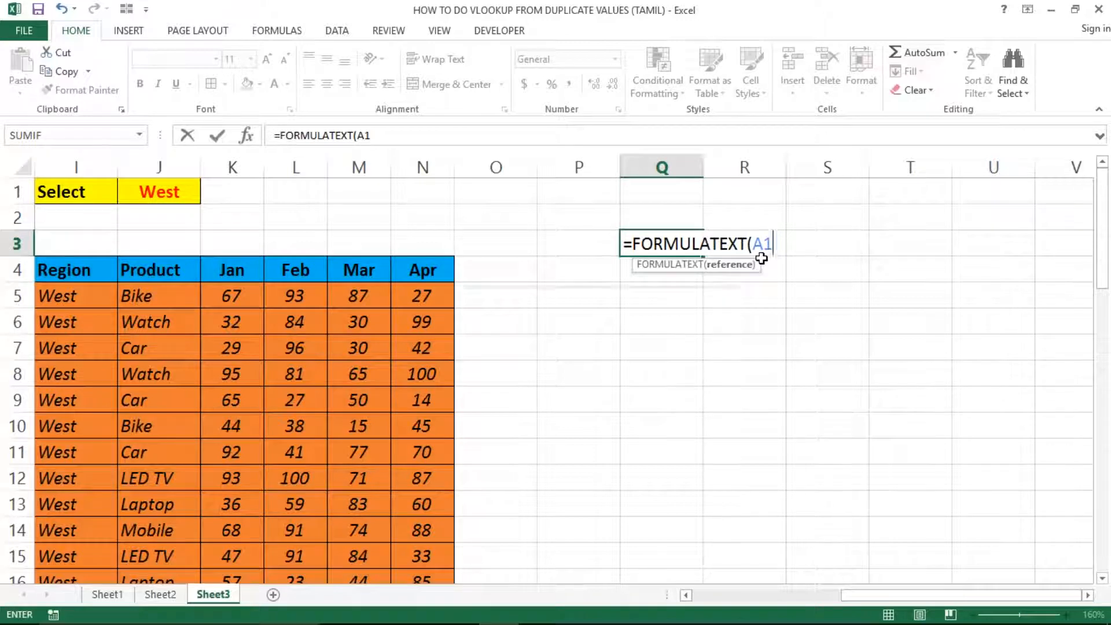
type("2")
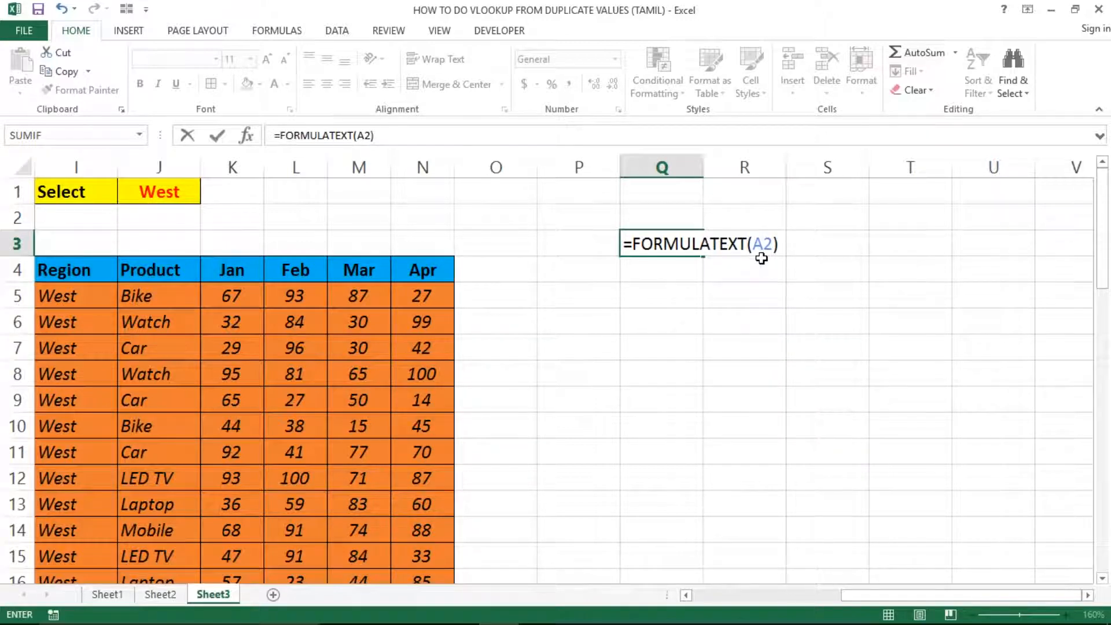
key("Return")
key("Up")
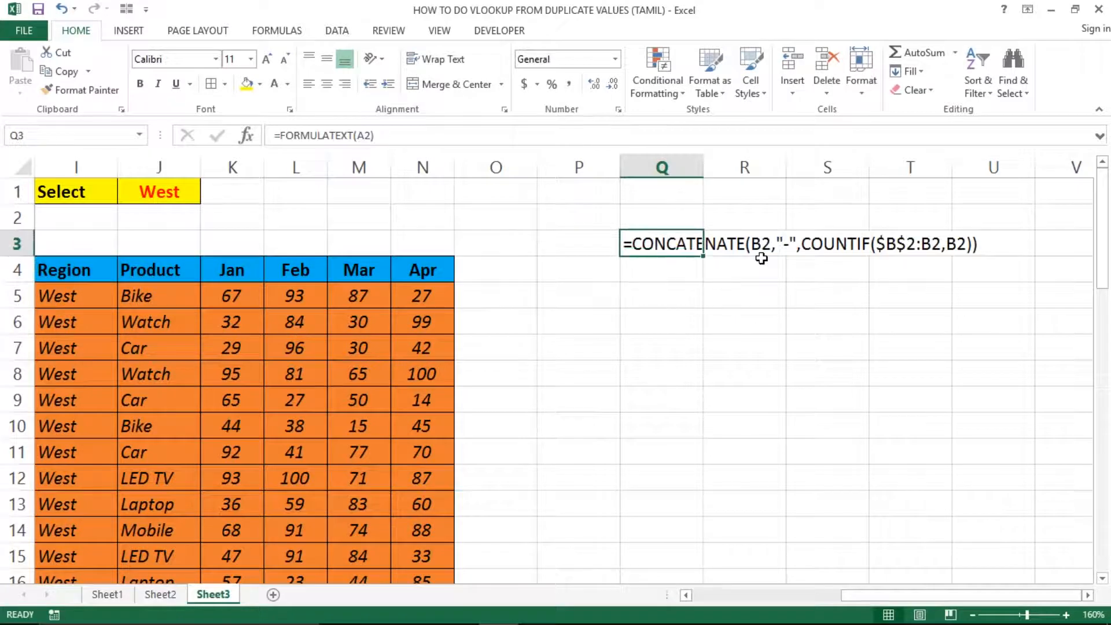
Replace the formula in Q3 with its static text value and format that text bold and red
key("ctrl+c")
key("ctrl+alt+v")
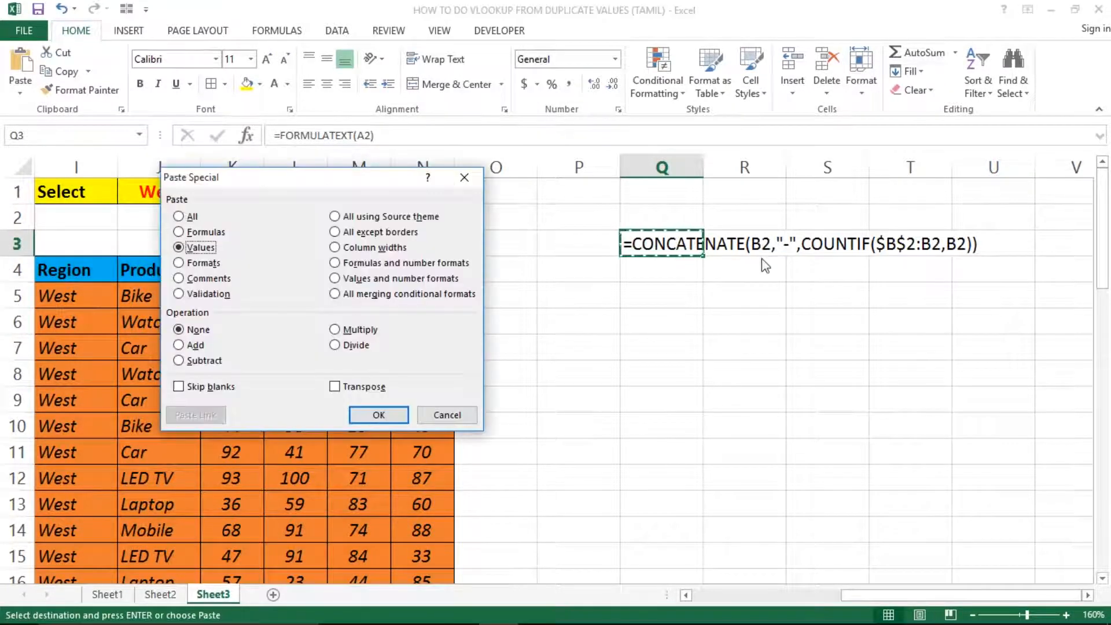
key("v")
key("Return")
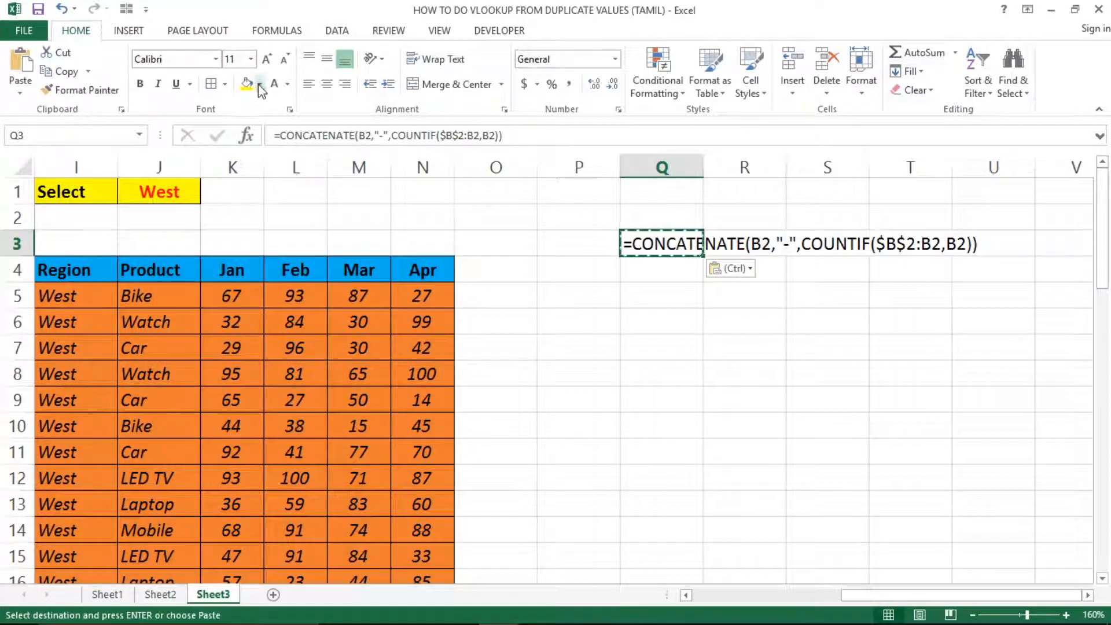
left_click(287, 84)
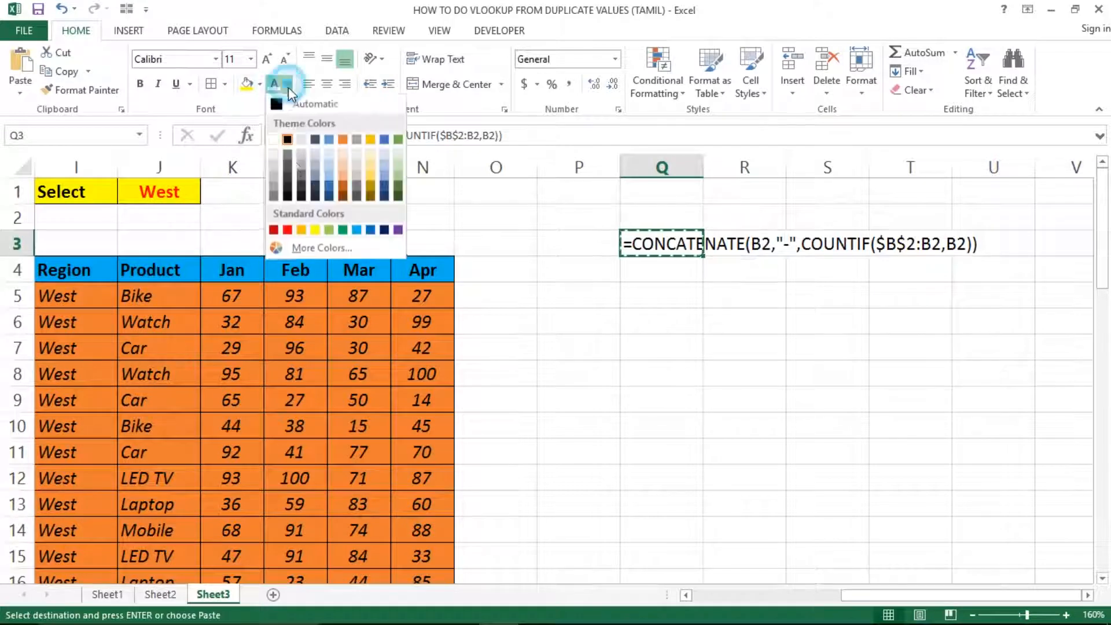
left_click(287, 229)
key("ctrl+b")
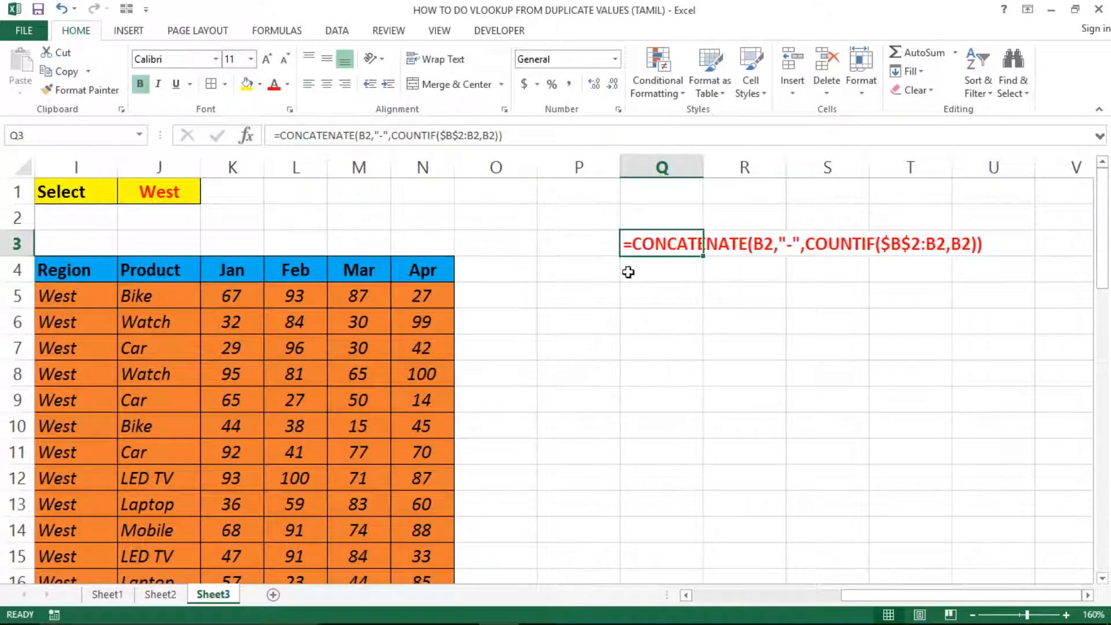
Enter =FORMULATEXT(I5) in Q5 to show the output table's lookup formula as text
left_click(647, 302)
type("=fom")
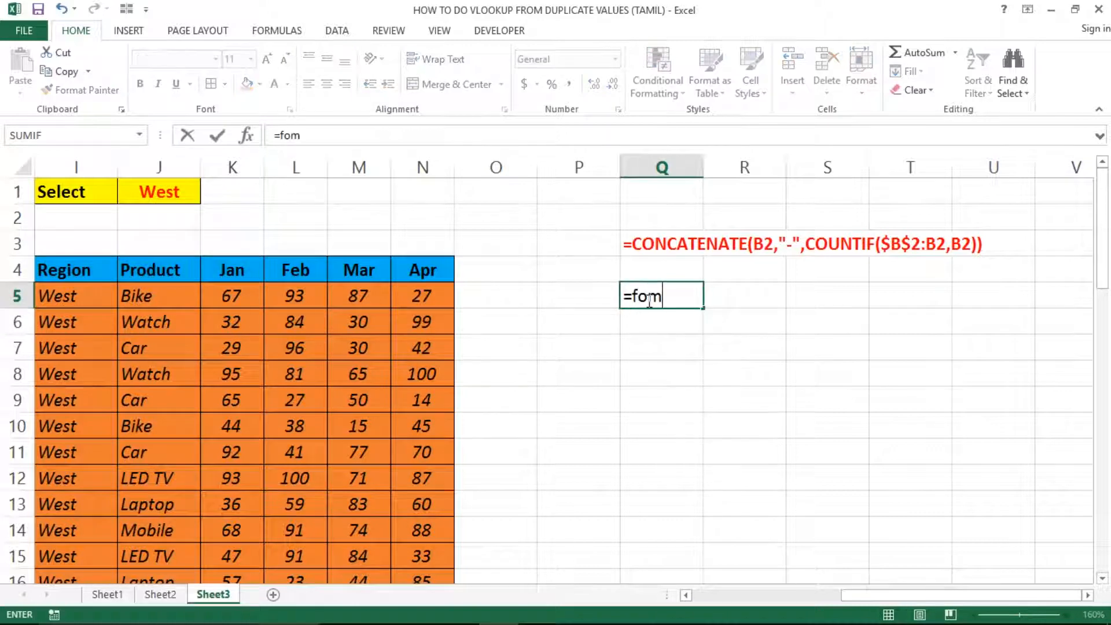
key("BackSpace")
key("Down")
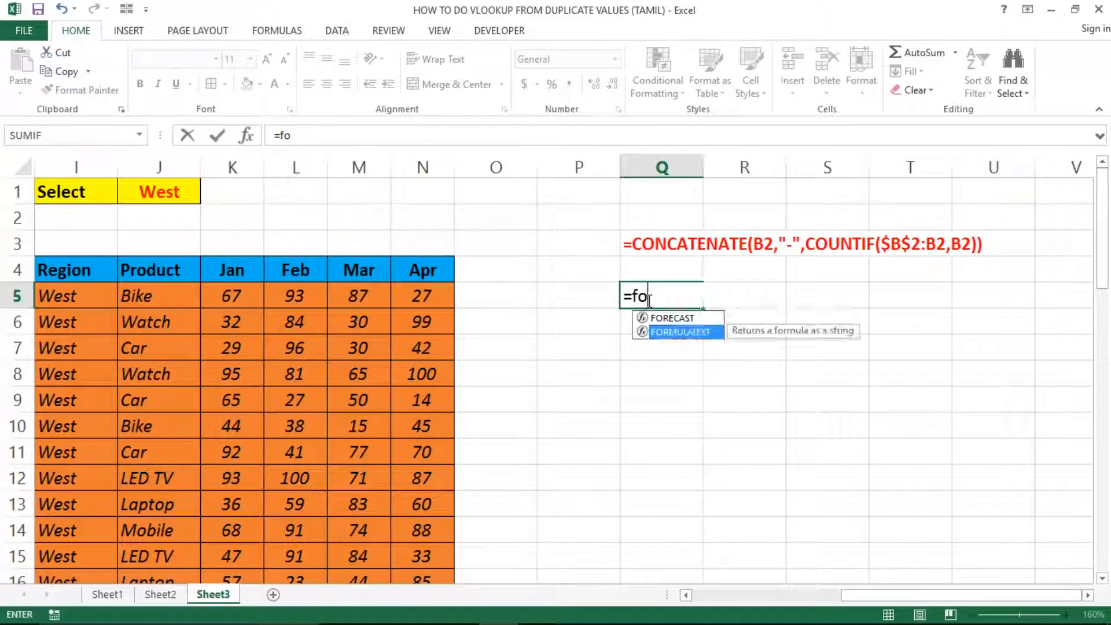
key("Tab")
key("Left")
key("Left")
key("Left")
key("Left")
key("Left")
key("Left")
key("Left")
key("Left")
key("Left")
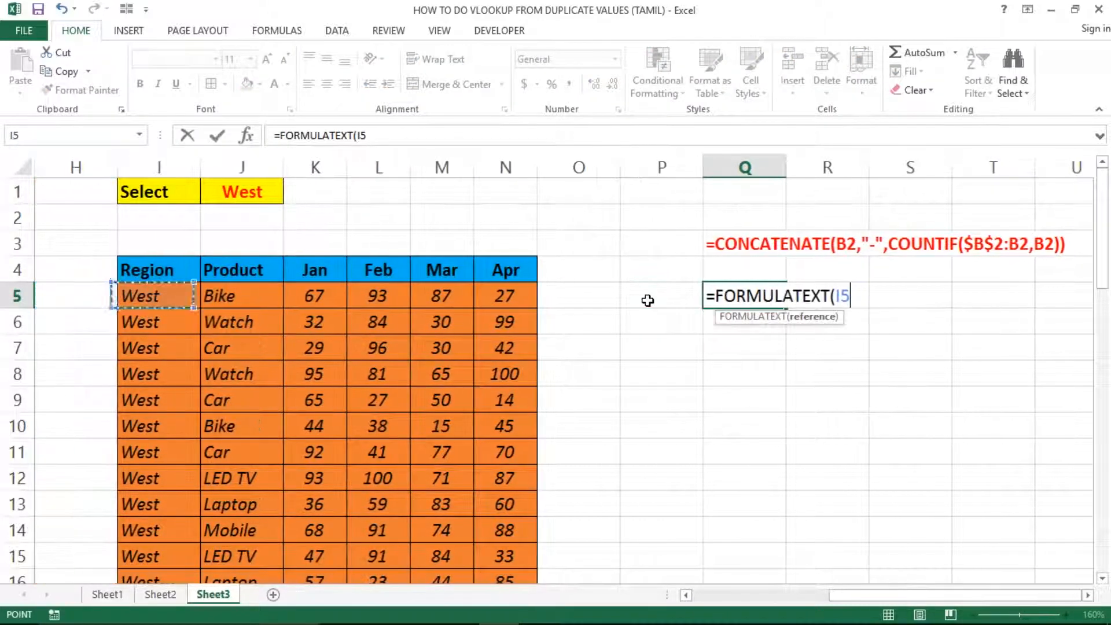
type(")")
key("Return")
Read the lookup formula's text in row 5 from Q5 across to column X
key("Up")
key("Right")
key("Right")
key("Right")
key("Right")
key("Right")
key("Right")
key("Right")
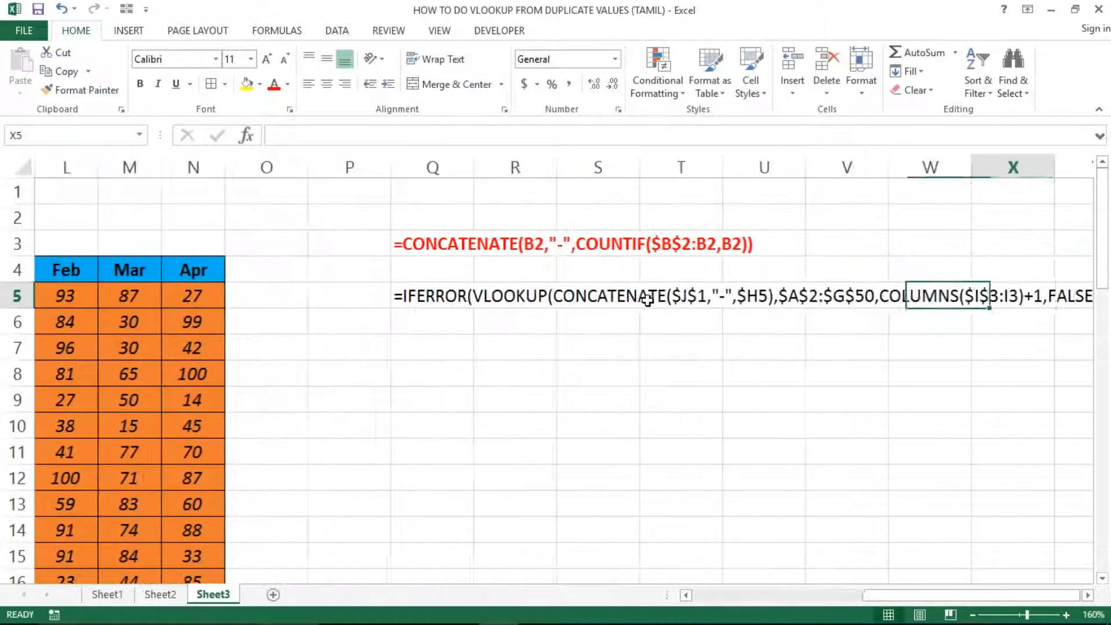
key("Left")
key("Left")
key("Left")
key("Left")
key("Left")
key("Left")
key("Left")
Replace the formula in Q5 with its static text value and make it bold red like Q3
key("ctrl+c")
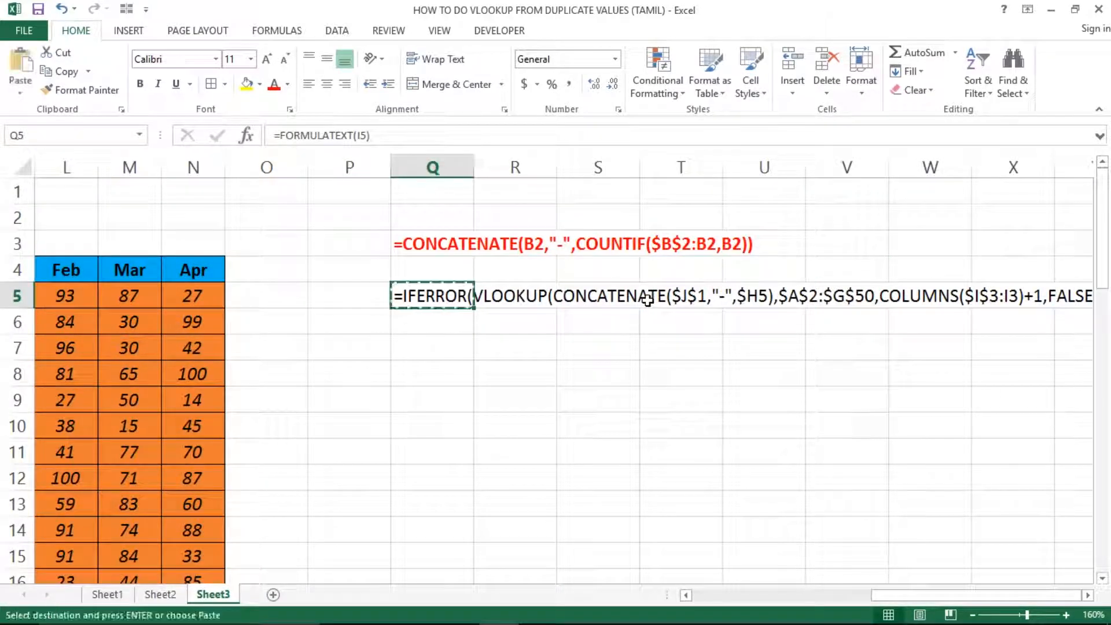
key("ctrl+alt+v")
key("v")
key("Return")
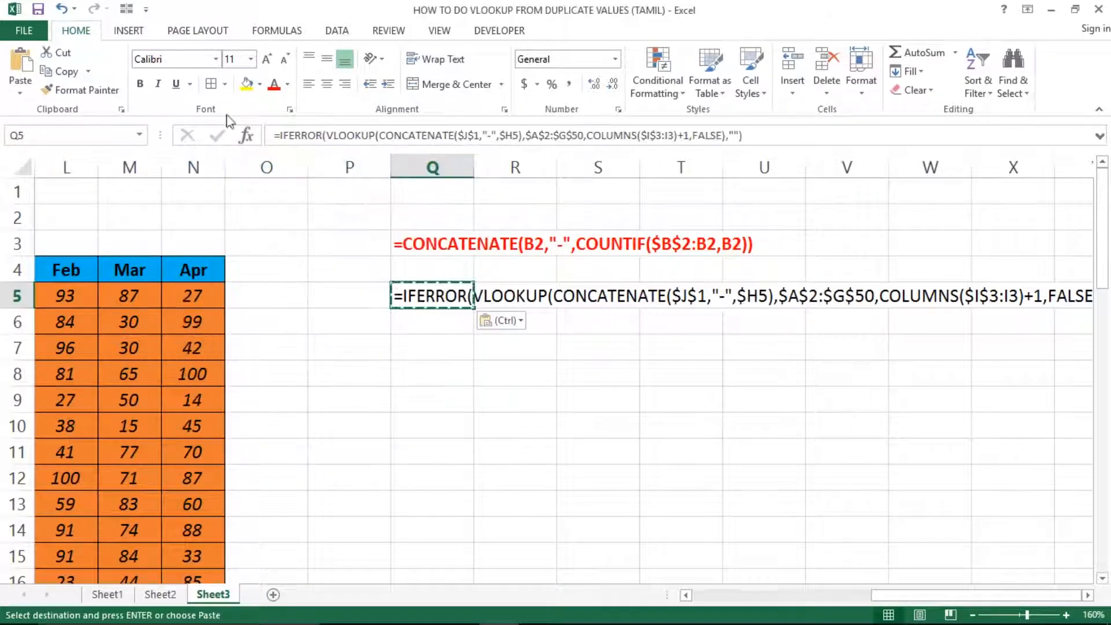
left_click(278, 87)
key("ctrl+b")
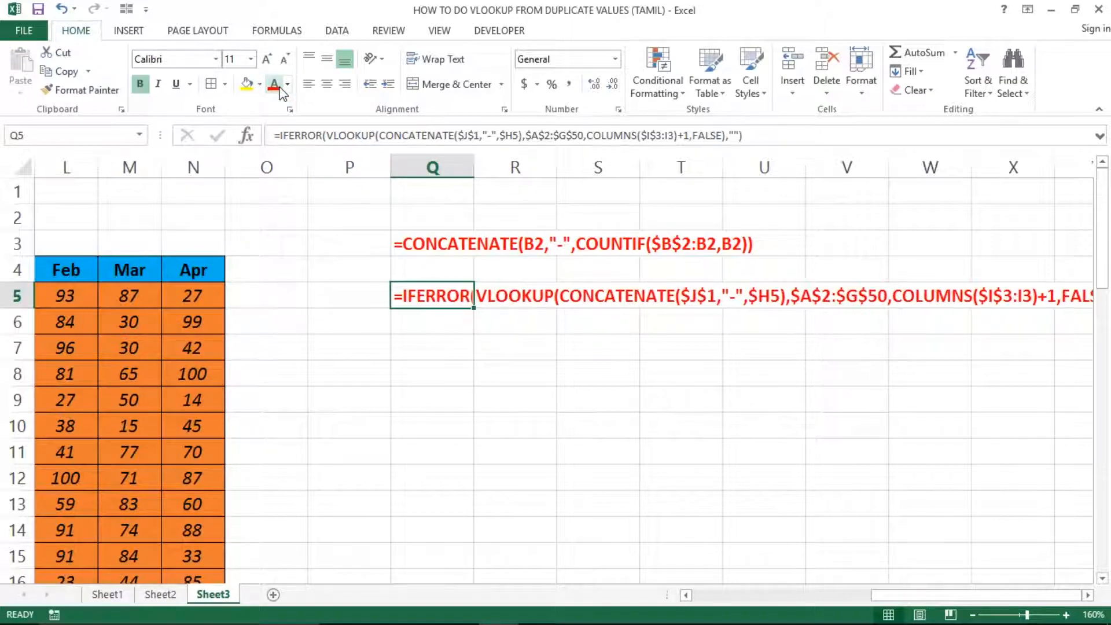
Hide the gridlines on Sheet3
left_click(455, 192)
key("ctrl+Left")
key("ctrl+Left")
key("ctrl+Left")
key("ctrl+Left")
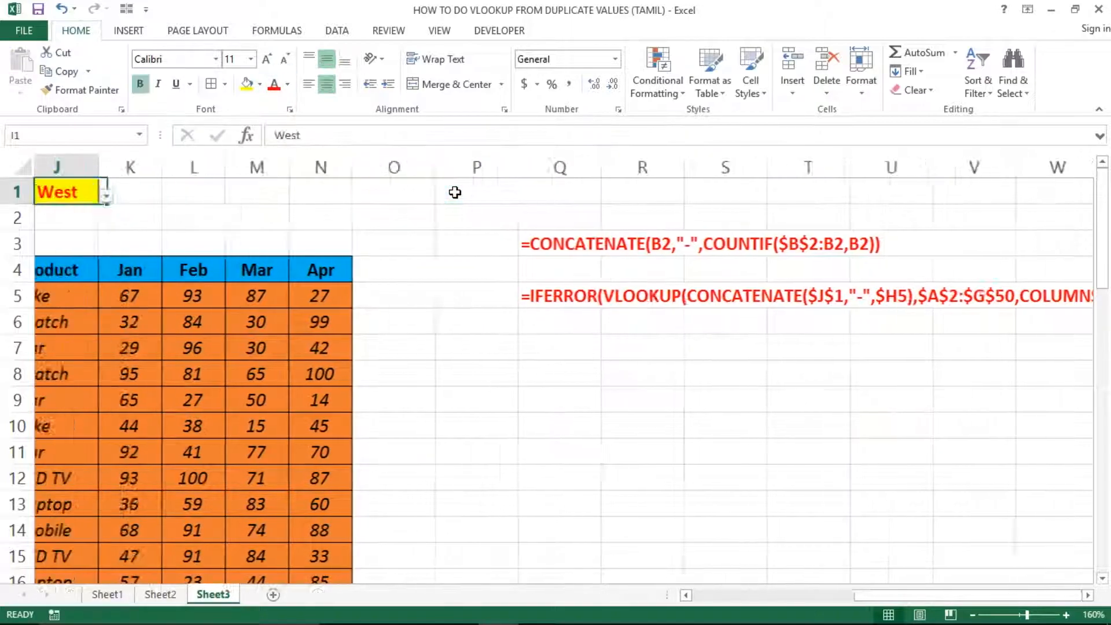
key("Right")
key("Right")
key("Right")
key("Right")
key("Right")
key("Right")
key("Down")
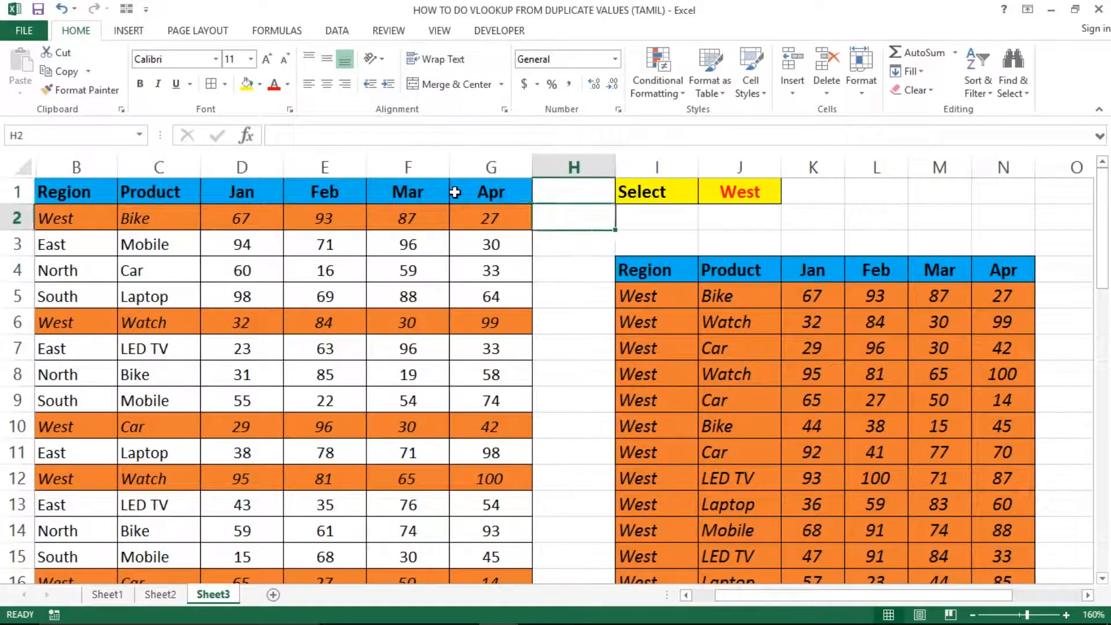
left_click(438, 31)
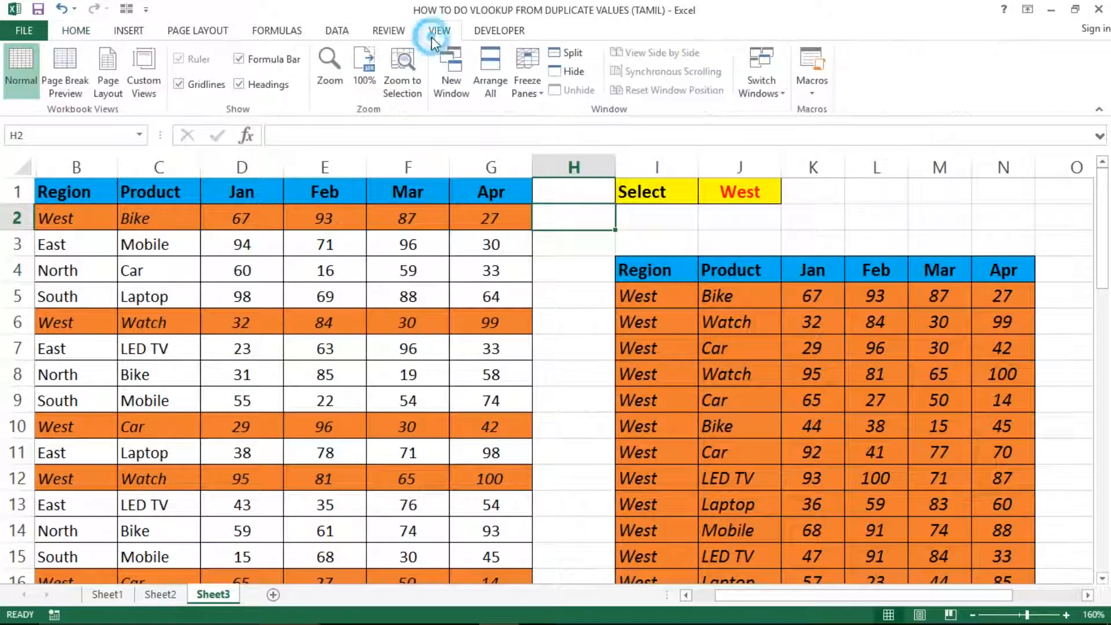
left_click(197, 84)
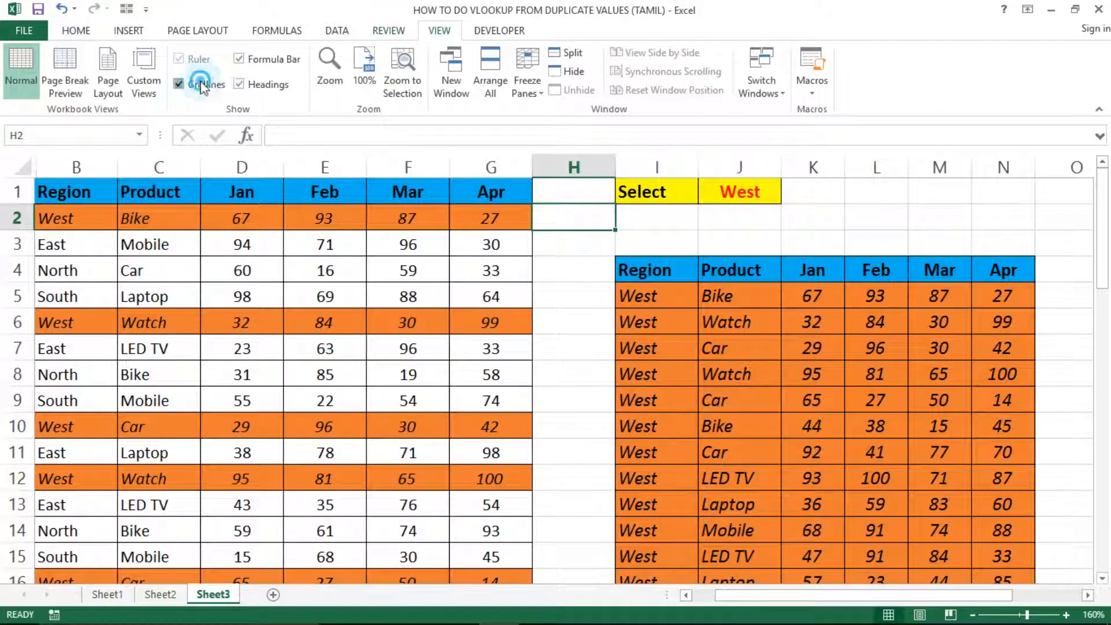
Examine the source and output tables without gridlines, across to the formula text in Q3
left_click(690, 240)
key("Right")
key("Right")
key("Right")
key("Right")
key("Right")
key("Left")
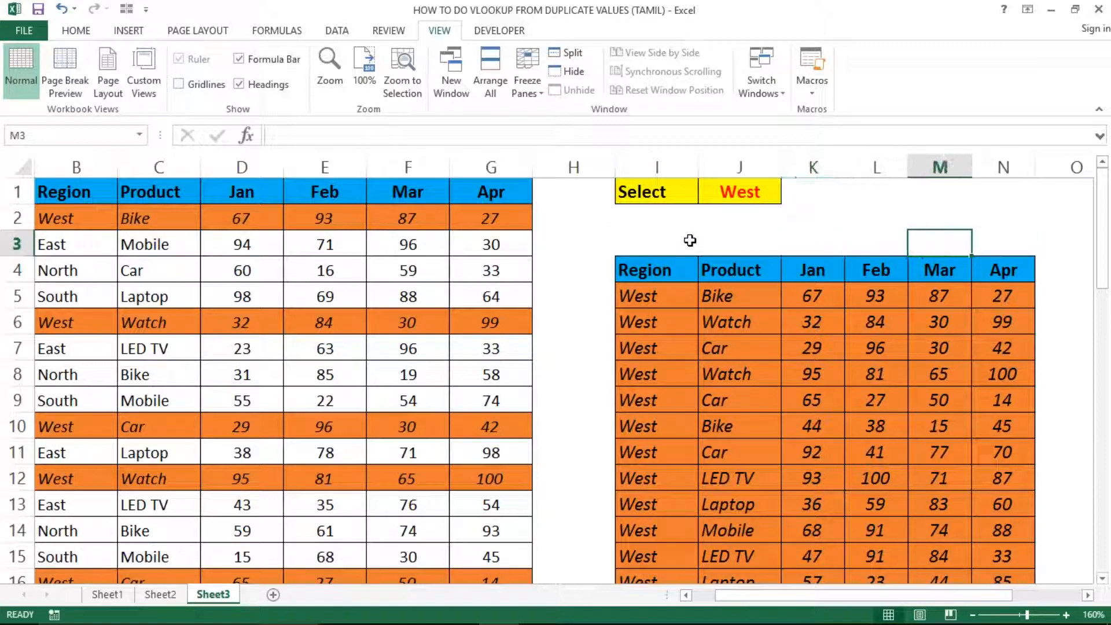
key("Left")
key("Left")
key("Left")
key("Left")
key("Left")
key("Left")
key("Left")
key("Left")
key("Left")
key("Left")
key("Left")
key("Right")
key("Right")
key("Right")
key("Right")
key("Right")
key("Right")
key("Right")
key("Right")
key("Right")
key("Right")
key("Right")
key("Right")
key("Right")
key("Right")
key("Right")
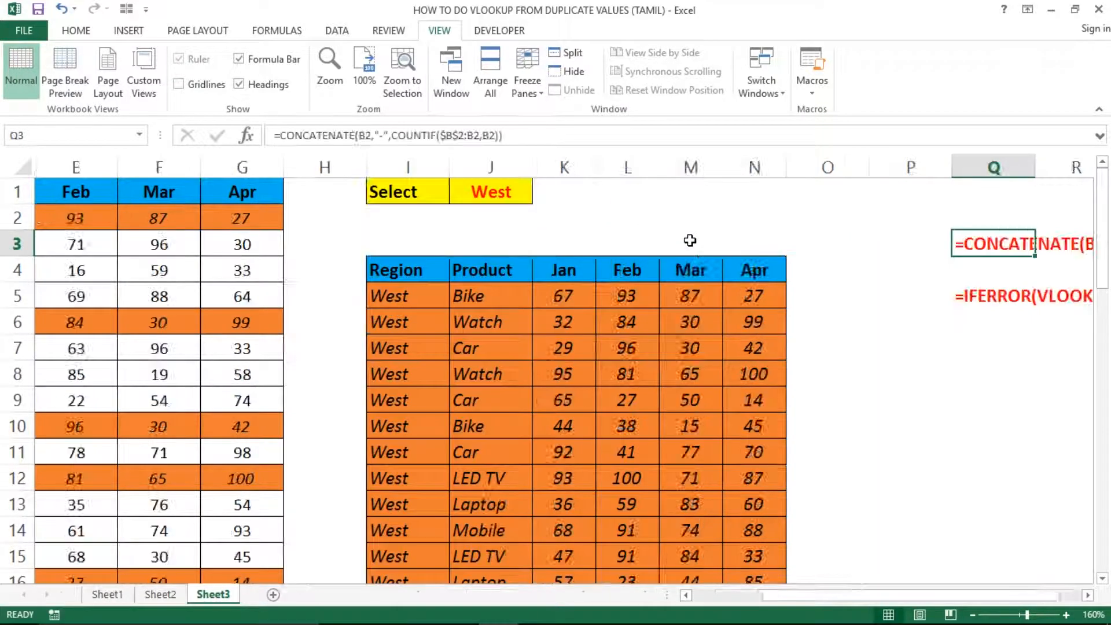
Examine the full length of the two formula texts in rows 3 and 5
key("Right")
key("Right")
key("Right")
key("Right")
key("Right")
key("Right")
key("Right")
key("Right")
key("Right")
key("Right")
key("Right")
key("Left")
key("Left")
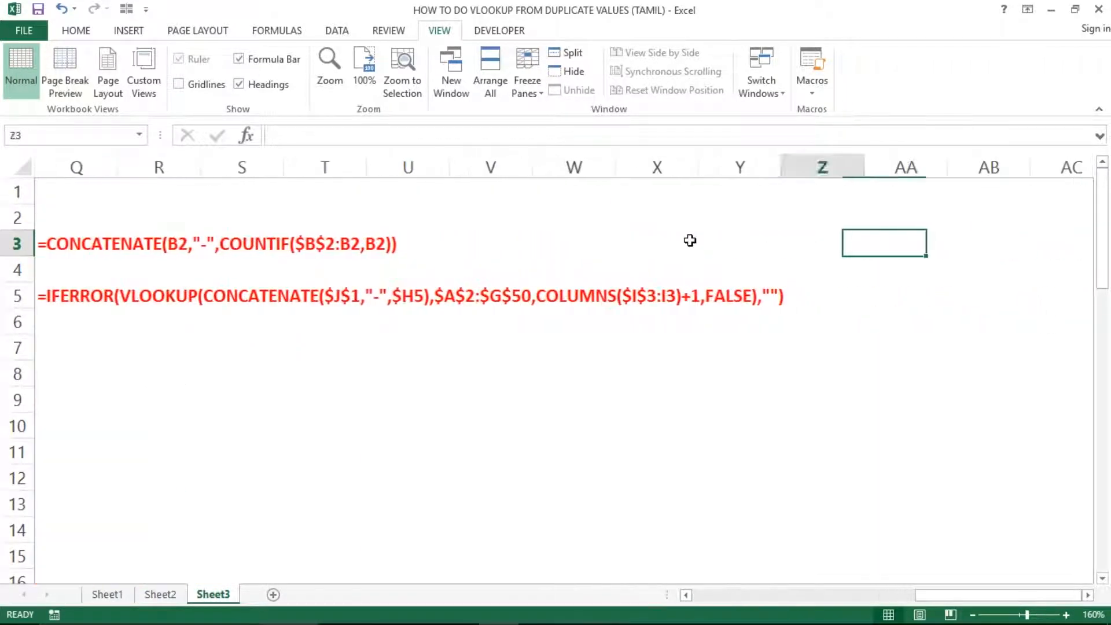
key("Left")
key("Left")
key("Left")
key("Left")
key("Left")
key("Left")
key("Left")
key("Left")
key("Left")
key("Left")
key("Left")
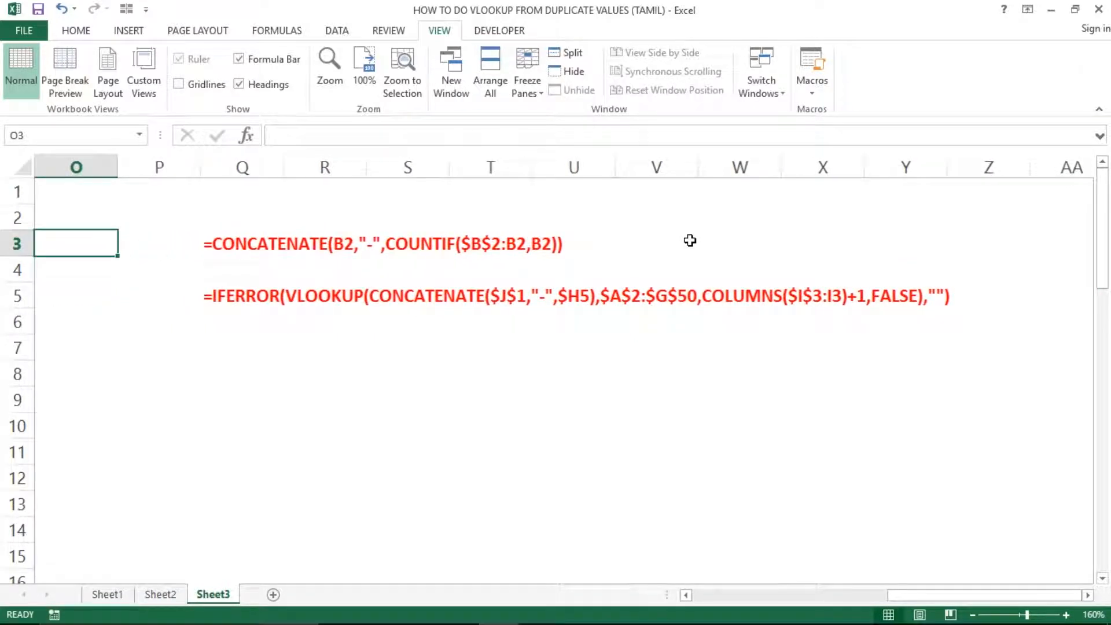
key("Right")
key("Right")
key("Right")
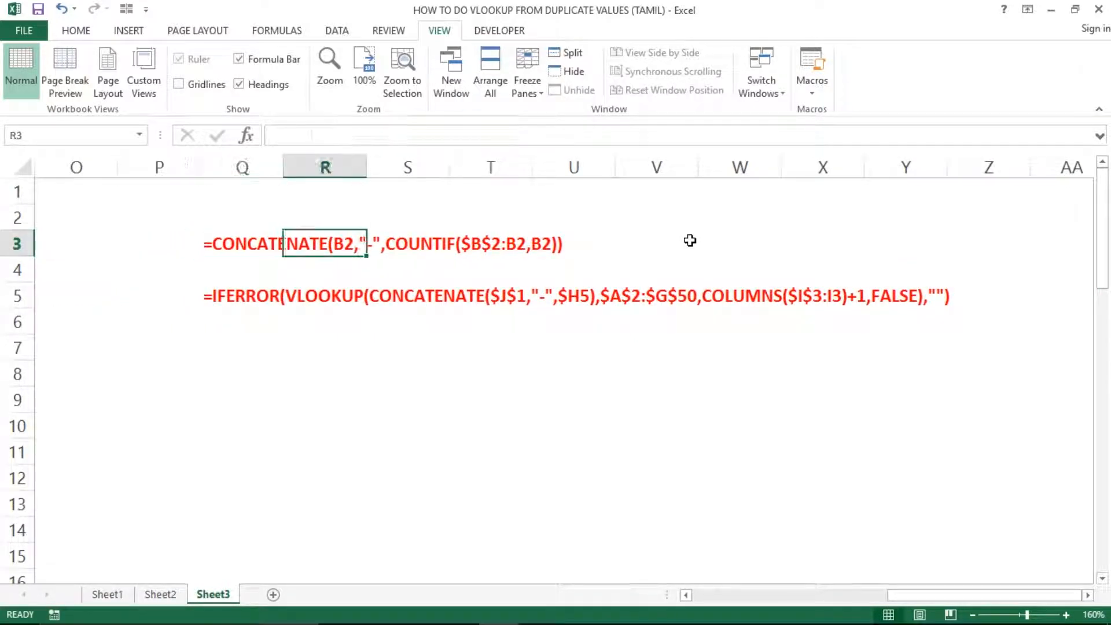
key("Left")
key("shift+Down")
key("shift+Down")
key("ctrl+c")
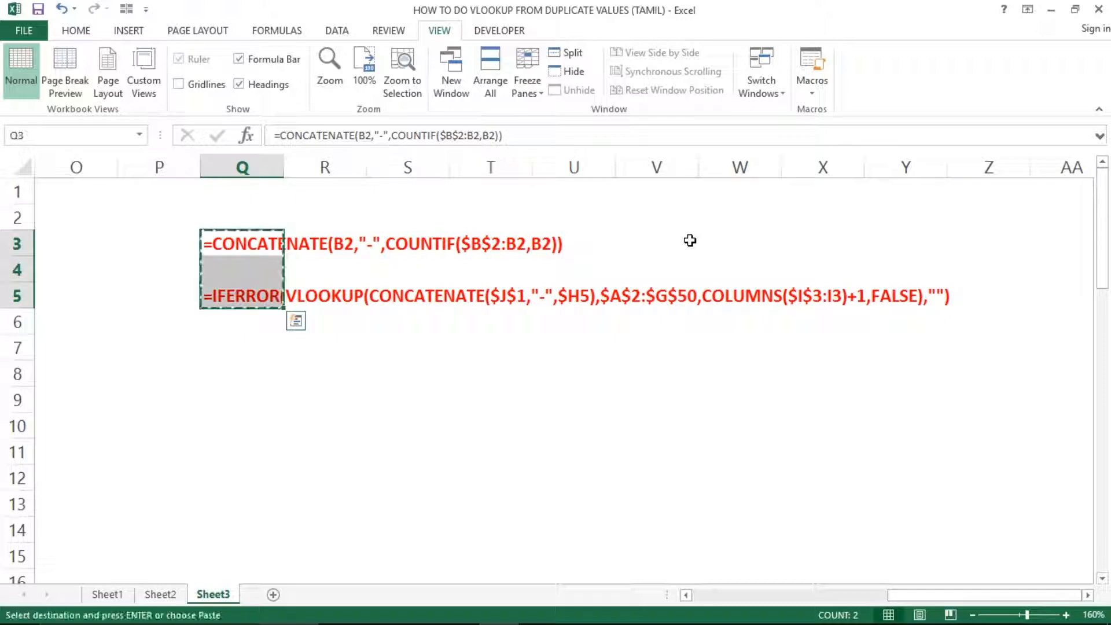
key("Left")
key("Left")
key("Left")
key("Left")
key("Left")
key("Left")
key("Left")
key("Left")
key("Left")
key("Left")
key("Left")
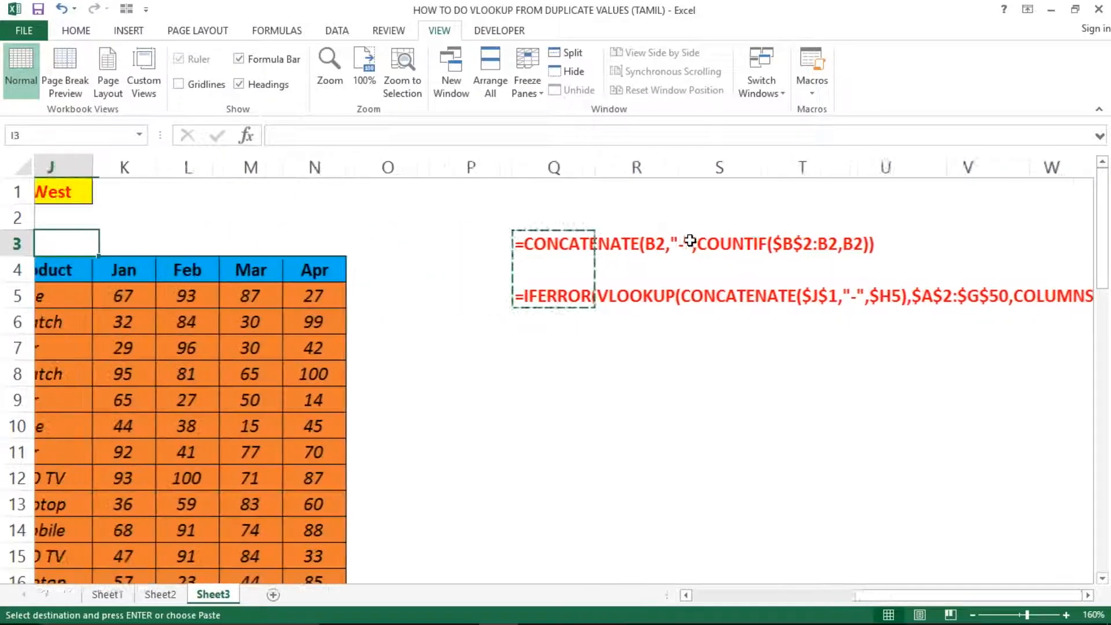
key("Left")
key("Left")
key("Left")
key("Left")
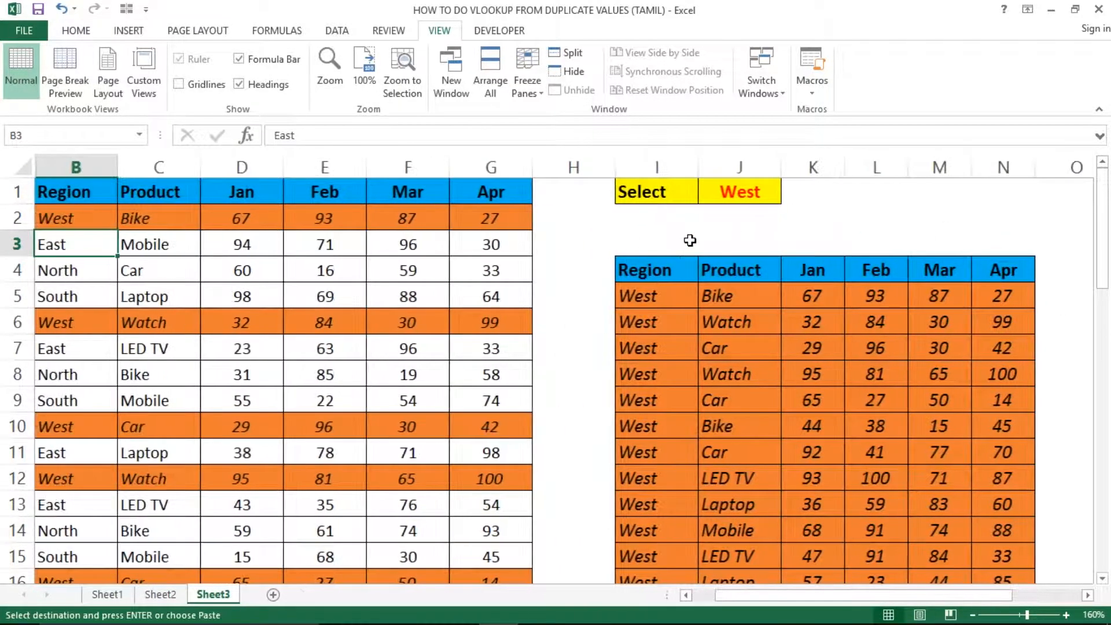
key("Escape")
Review the finished sheet from the source table past the output table to the formula texts
key("Right")
key("Right")
key("Right")
key("Right")
key("Right")
key("Right")
key("Right")
key("Right")
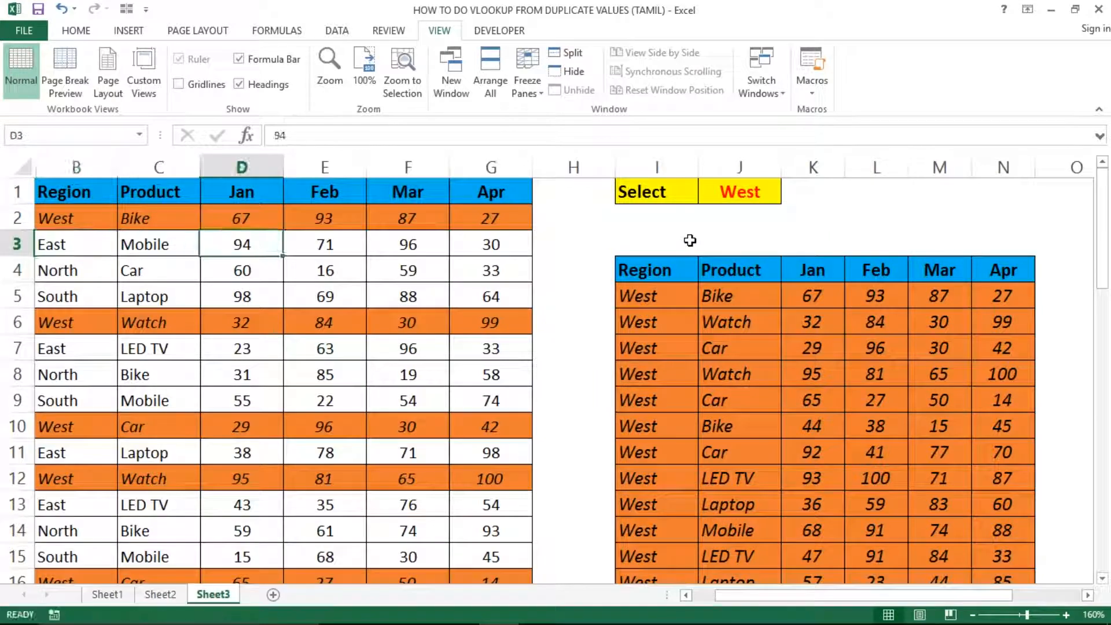
key("Right")
key("Right")
key("Right")
key("Right")
key("Right")
key("Right")
key("Right")
key("Right")
key("Right")
key("Right")
key("Right")
key("Right")
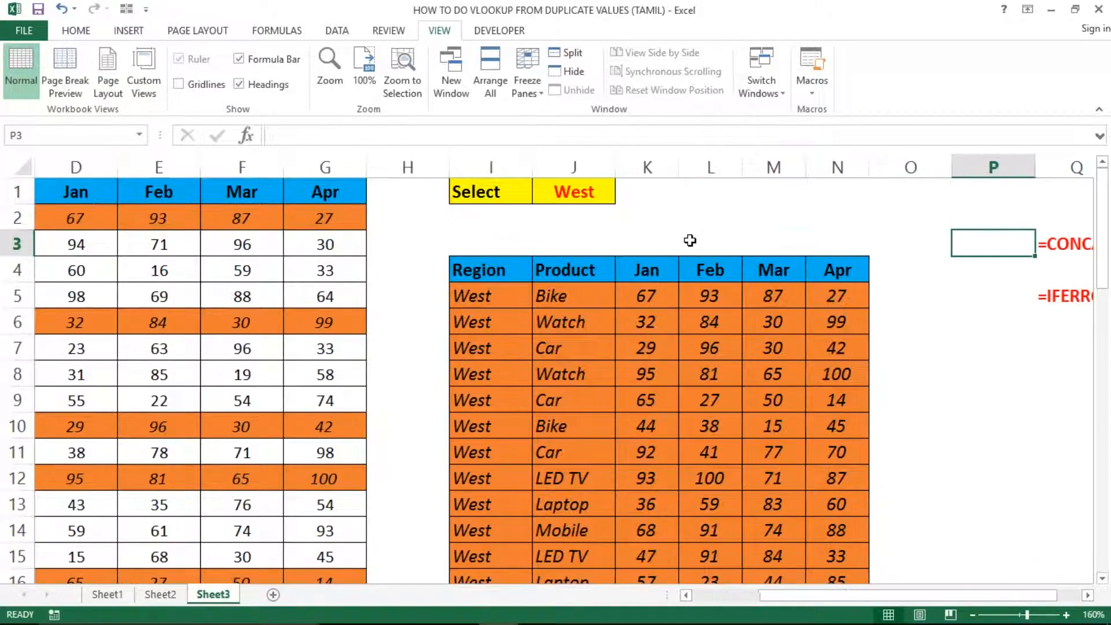
Examine the complete CONCATENATE and IFERROR formula texts in rows 3 and 5, out to column Y
key("Right")
key("Right")
key("Right")
key("Right")
key("Right")
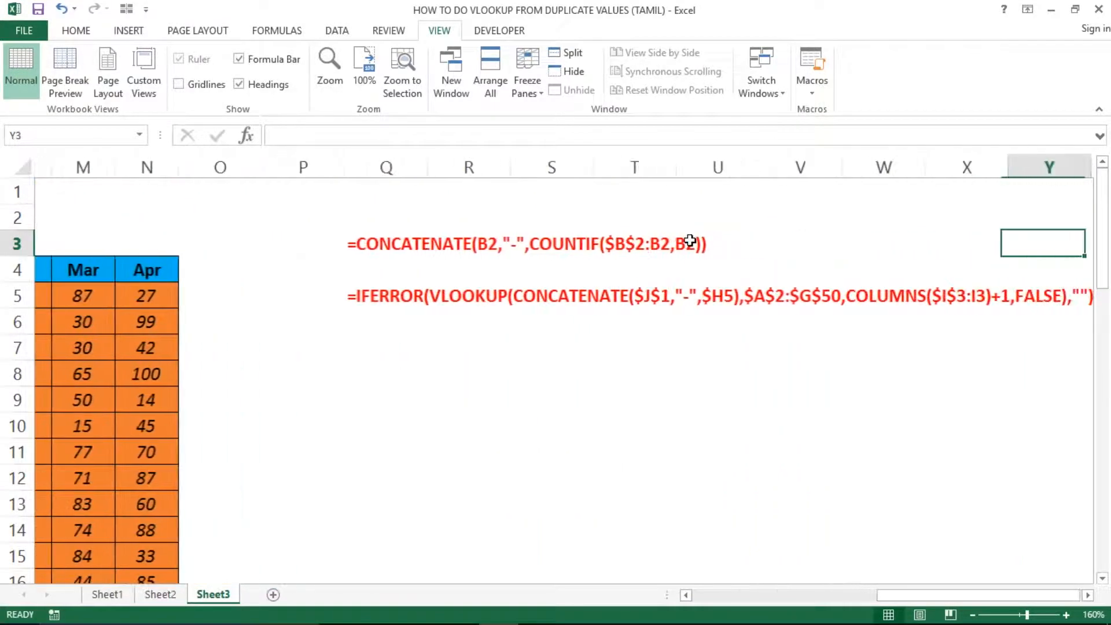
key("Left")
key("Left")
key("Up")
key("Up")
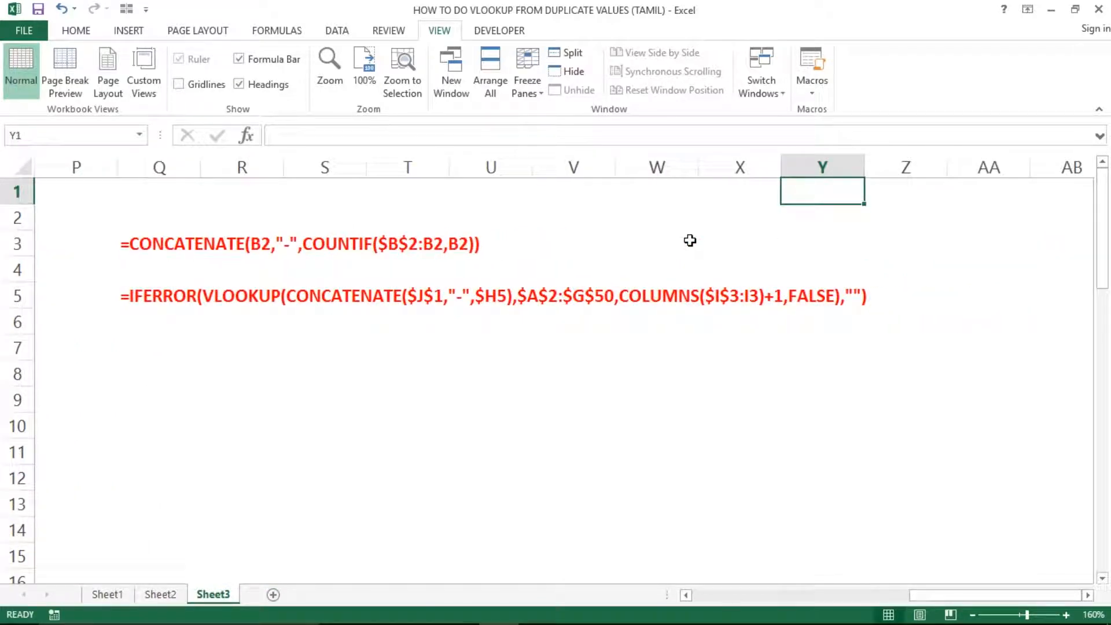
Look back over the region selector and output table to the Region column of the source table
key("Left")
key("Left")
key("Left")
key("Left")
key("Left")
key("Left")
key("Left")
key("Left")
key("Left")
key("Left")
key("Left")
key("Left")
key("Left")
key("Left")
key("Left")
key("Left")
key("Left")
key("Left")
key("Left")
key("Left")
key("Left")
key("Left")
key("Left")
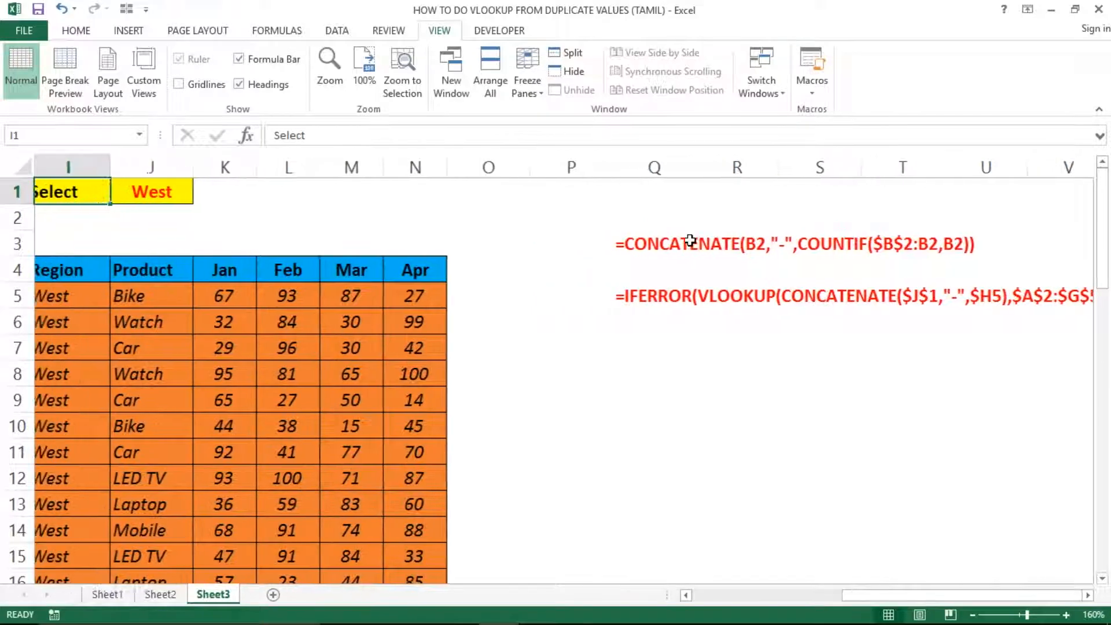
key("Down")
key("Down")
key("Down")
key("Down")
key("Down")
key("Down")
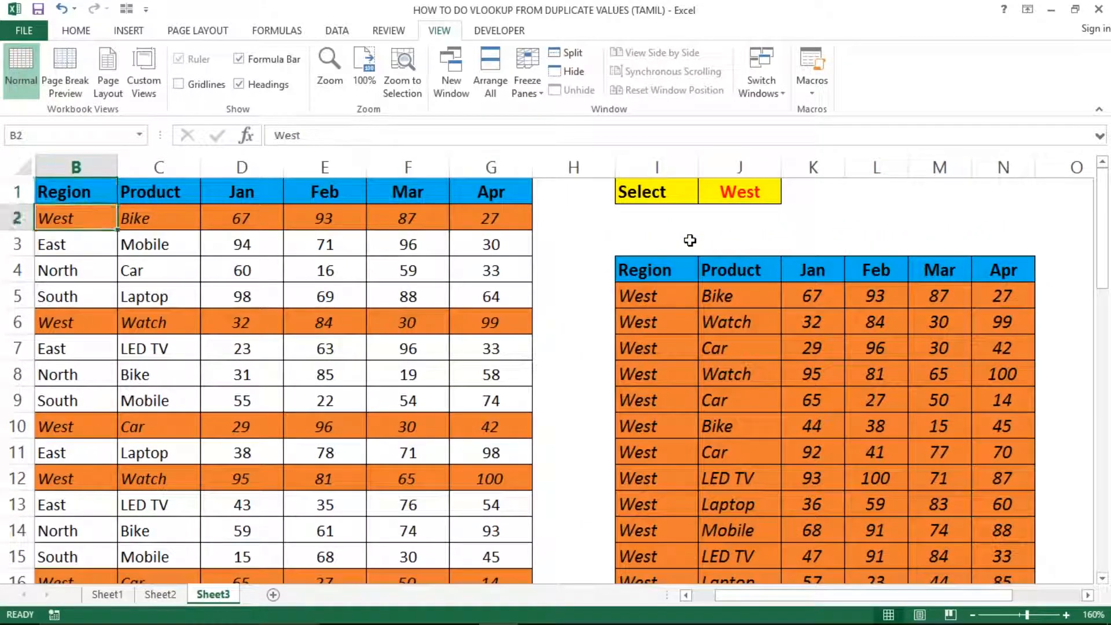
Review the sheet from the source table's Region column across the output table to the end of the formula texts
key("Right")
key("Right")
key("Right")
key("Right")
key("Right")
key("Right")
key("Right")
key("Right")
key("Right")
key("Right")
key("Right")
key("Right")
key("Right")
key("Right")
key("Right")
key("Right")
key("Right")
key("Right")
key("Right")
key("Right")
key("Right")
key("Right")
key("Right")
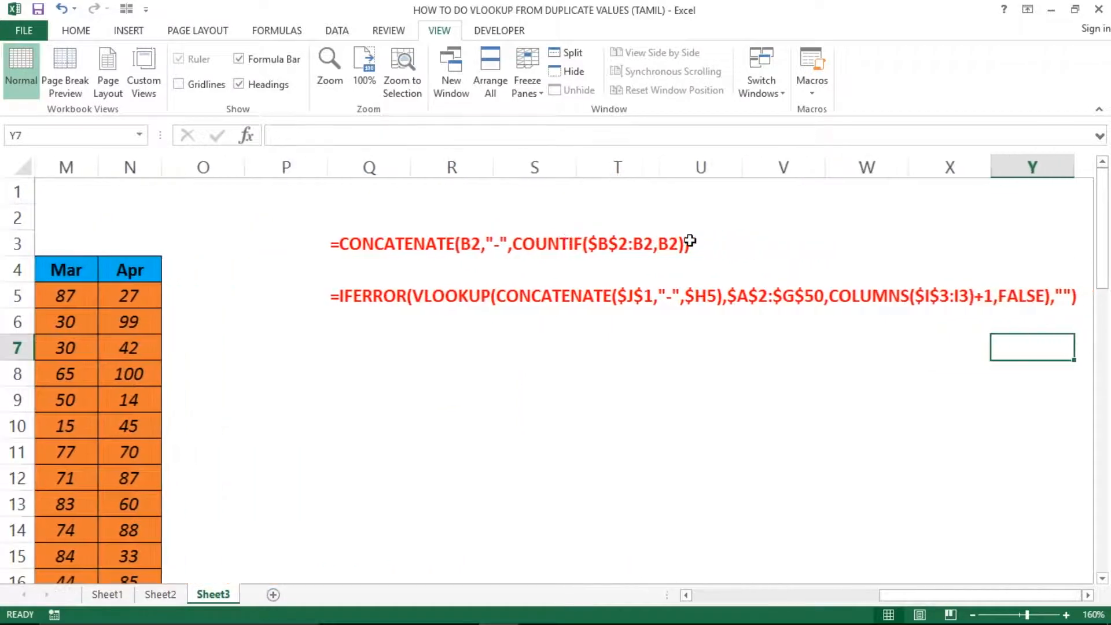
key("Right")
key("Up")
key("Up")
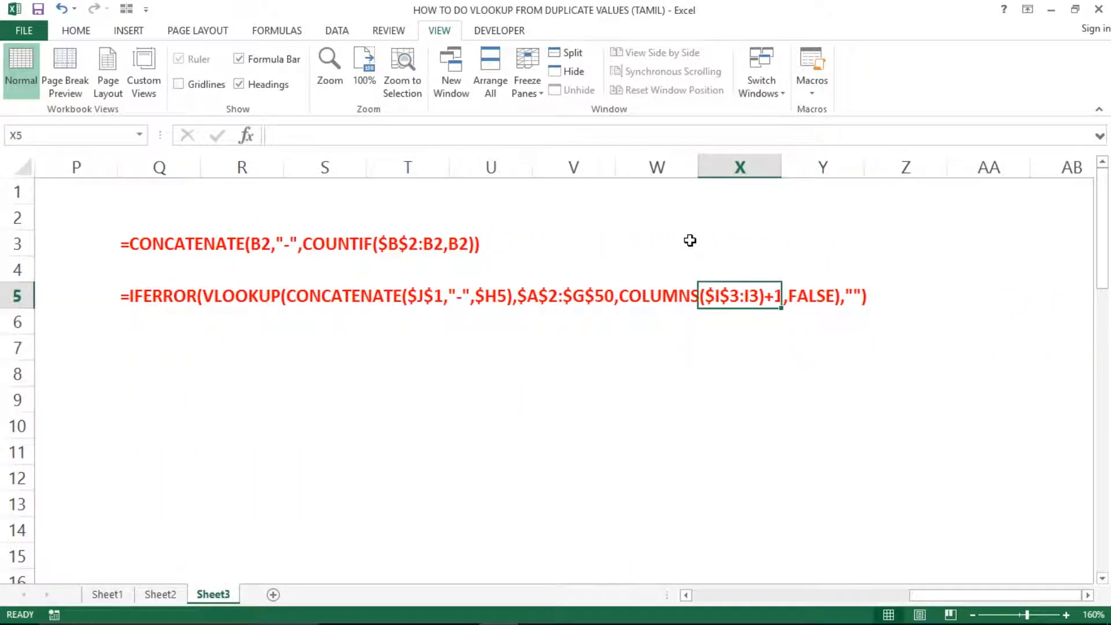
key("Right")
key("Right")
key("Right")
Examine the IFERROR formula text in row 5 from its beginning to its end
key("Left")
key("Left")
key("Left")
key("Left")
key("Left")
key("Left")
key("Left")
key("Left")
key("Left")
key("Left")
key("Left")
key("Left")
key("Left")
key("Left")
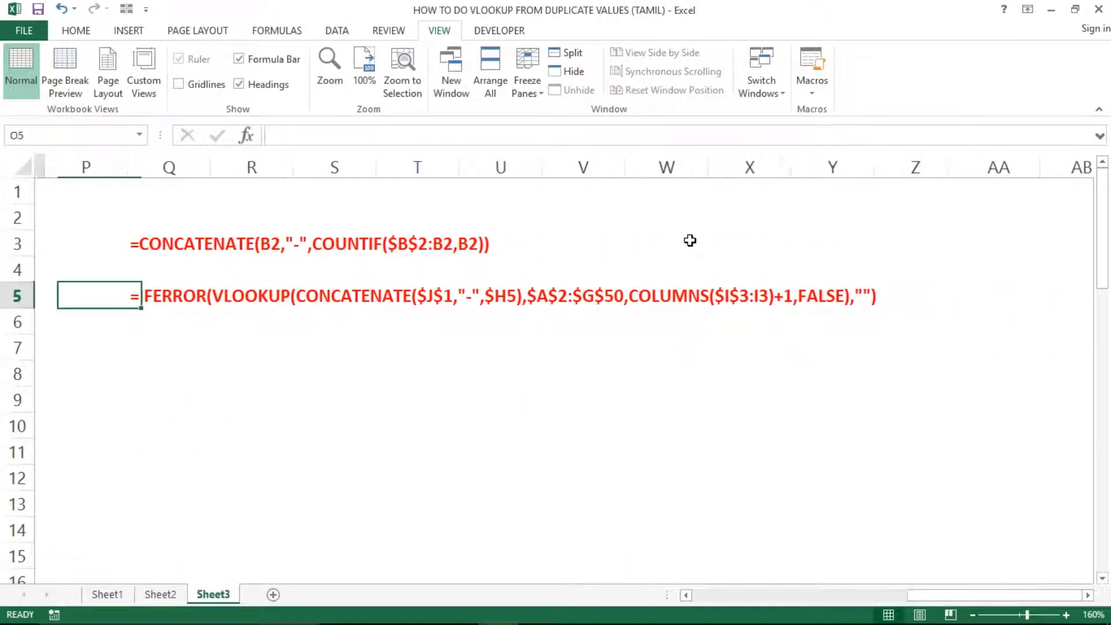
key("Right")
key("Right")
key("Right")
key("Right")
key("Right")
key("Right")
key("Right")
key("Right")
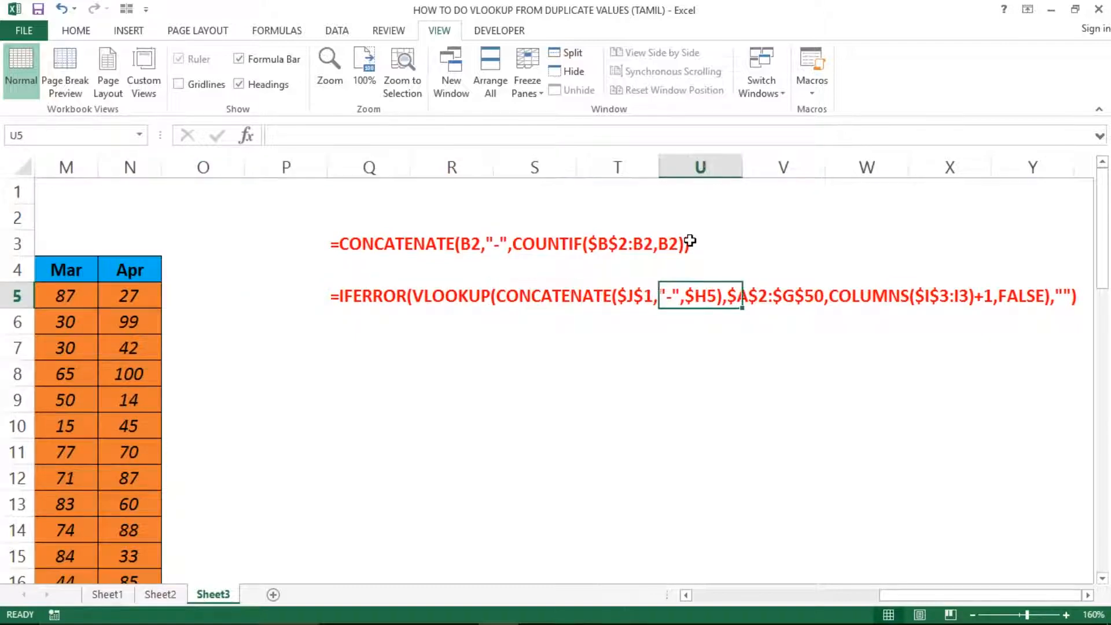
key("Down")
key("Right")
key("Right")
key("Right")
key("Right")
key("Right")
key("Left")
key("Left")
key("Left")
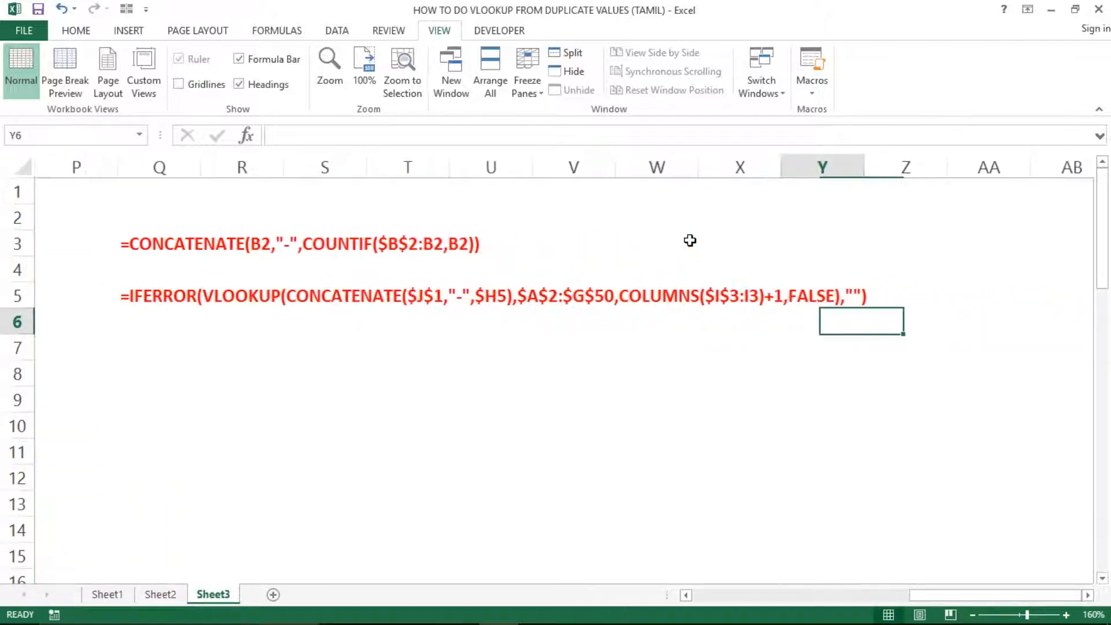
Return past the output table to the source table to view both together, and select the blank cell H3 between them
key("Left")
key("Left")
key("Left")
key("Left")
key("Left")
key("Left")
key("Left")
key("Left")
key("Left")
key("Left")
key("Left")
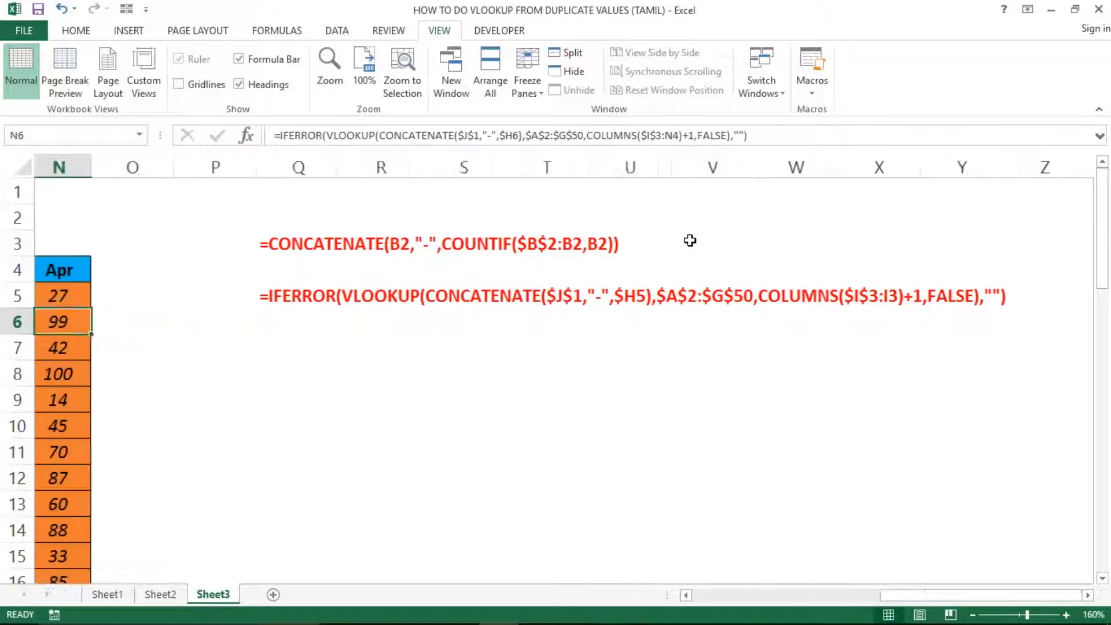
key("Left")
key("Left")
key("Left")
key("Left")
key("Left")
key("Left")
key("Left")
key("Left")
key("Left")
key("Left")
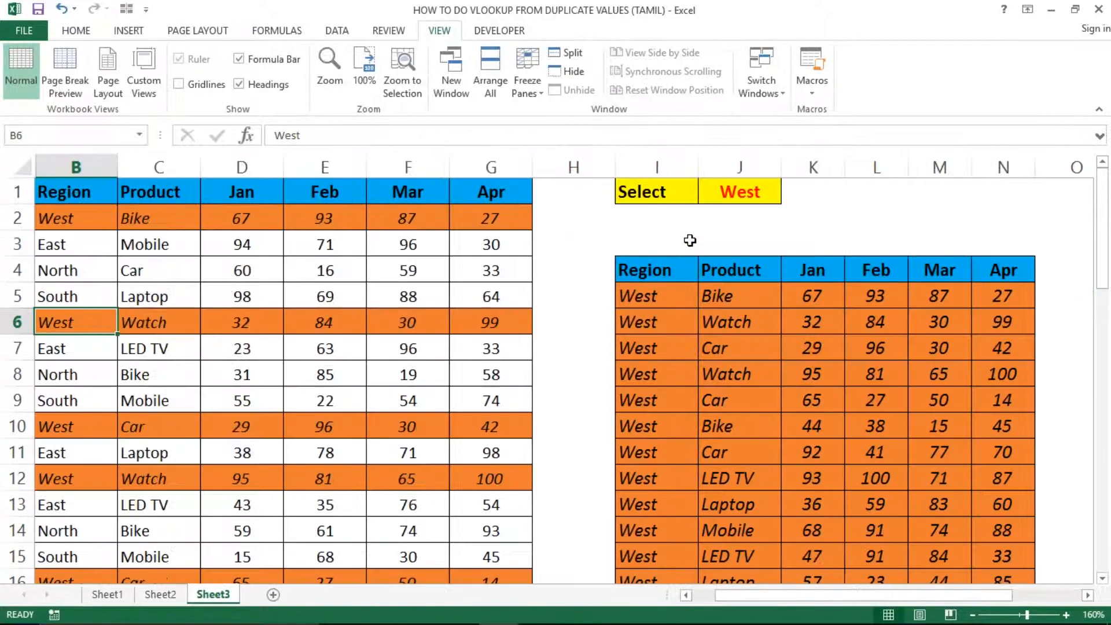
left_click(537, 241)
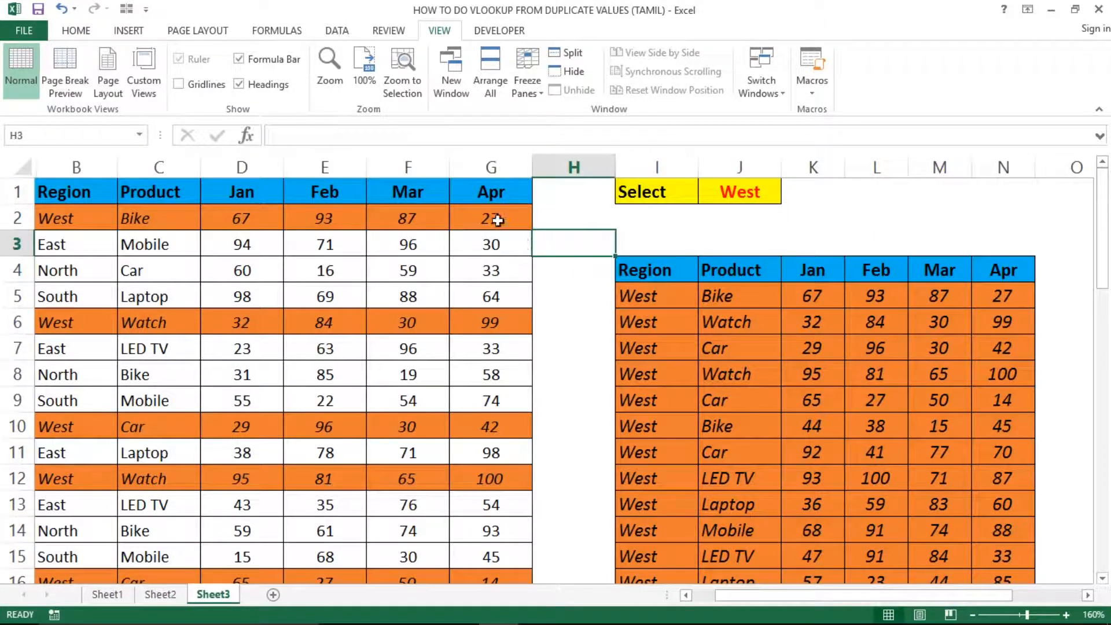